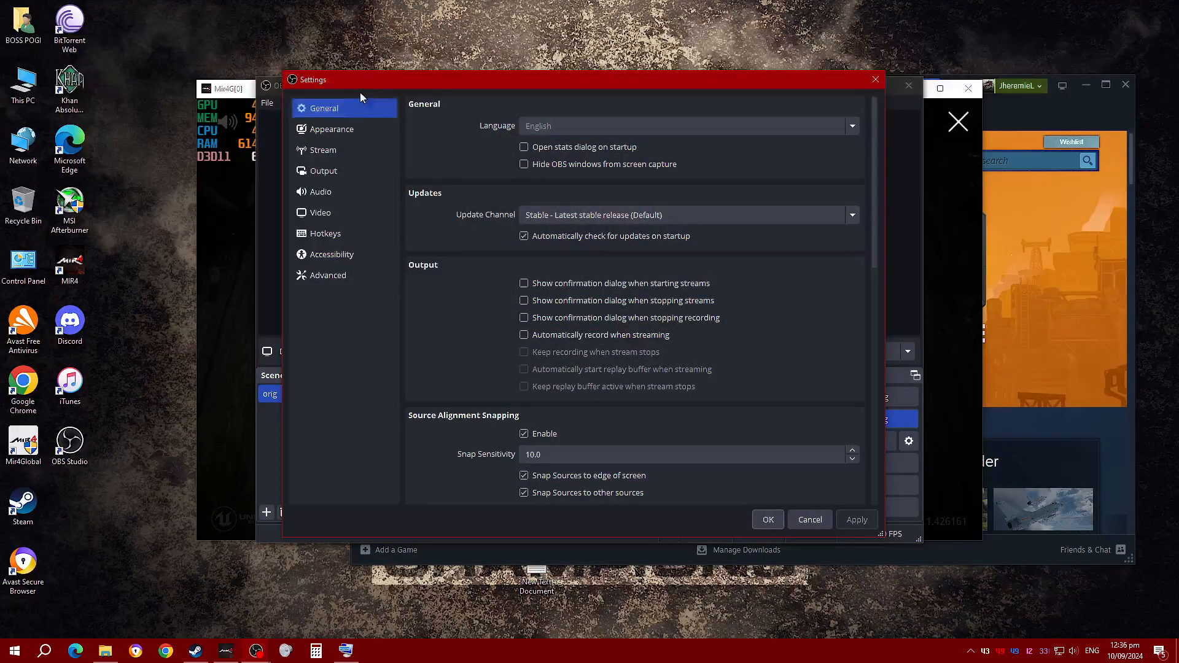
# Set the Mic/Auxiliary Audio device to Microphone (High Definition Audio Device) in the audio settings and apply the change
pyautogui.click(337, 154)
pyautogui.click(331, 173)
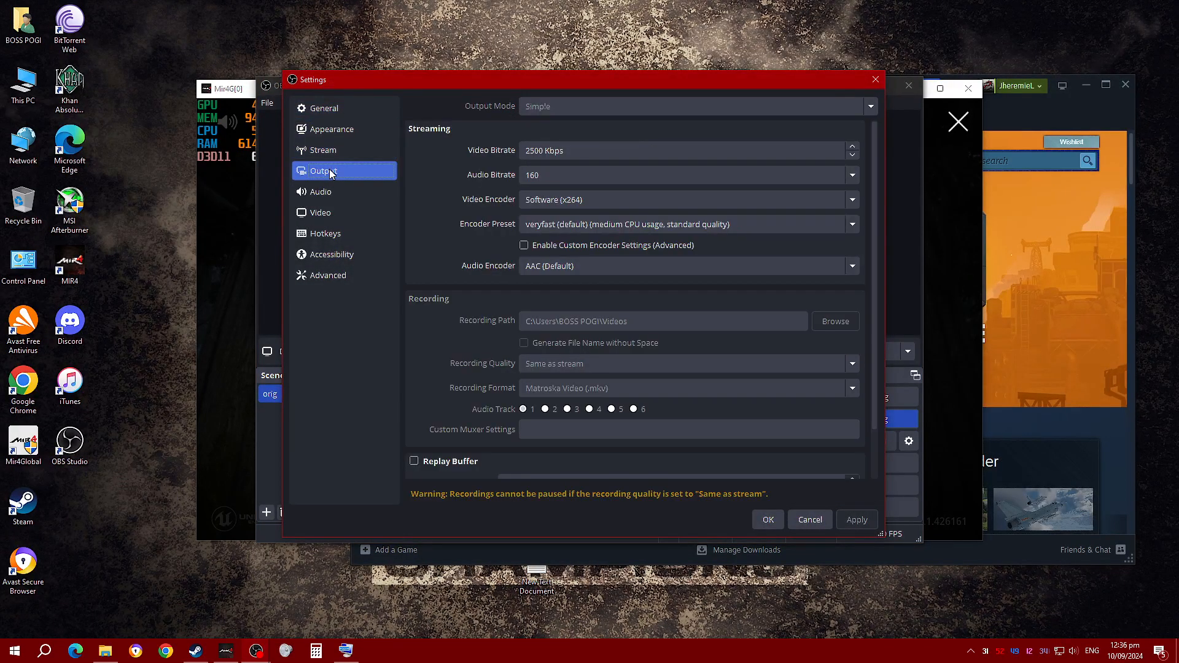
pyautogui.click(324, 192)
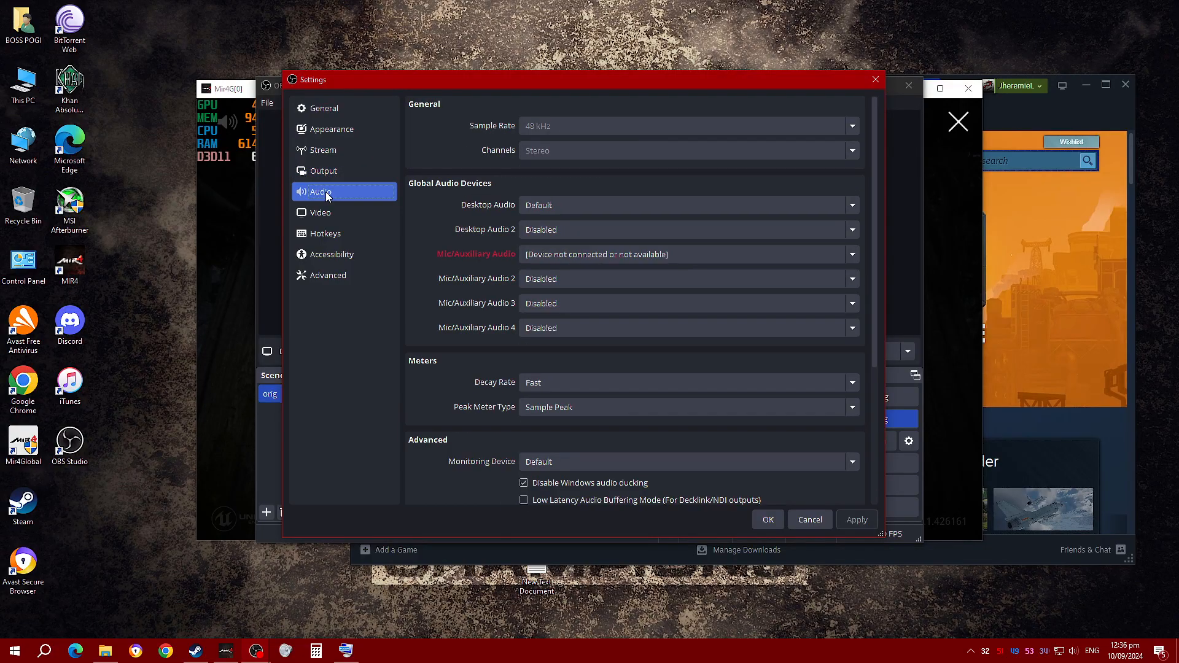
pyautogui.click(588, 255)
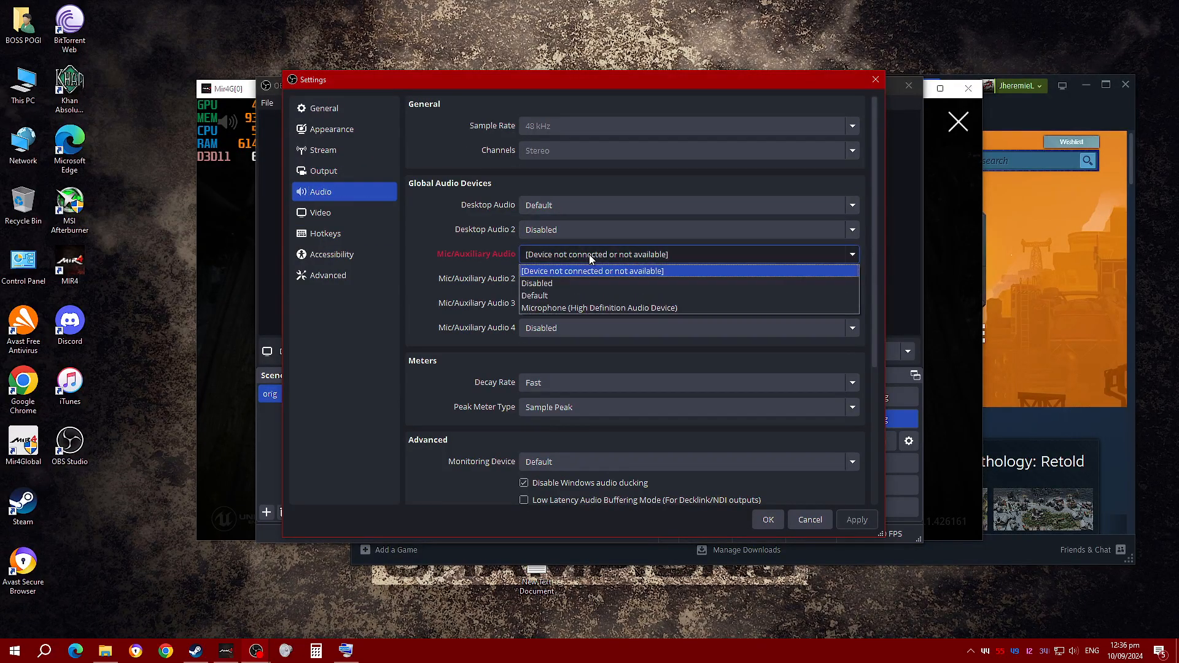
pyautogui.click(584, 307)
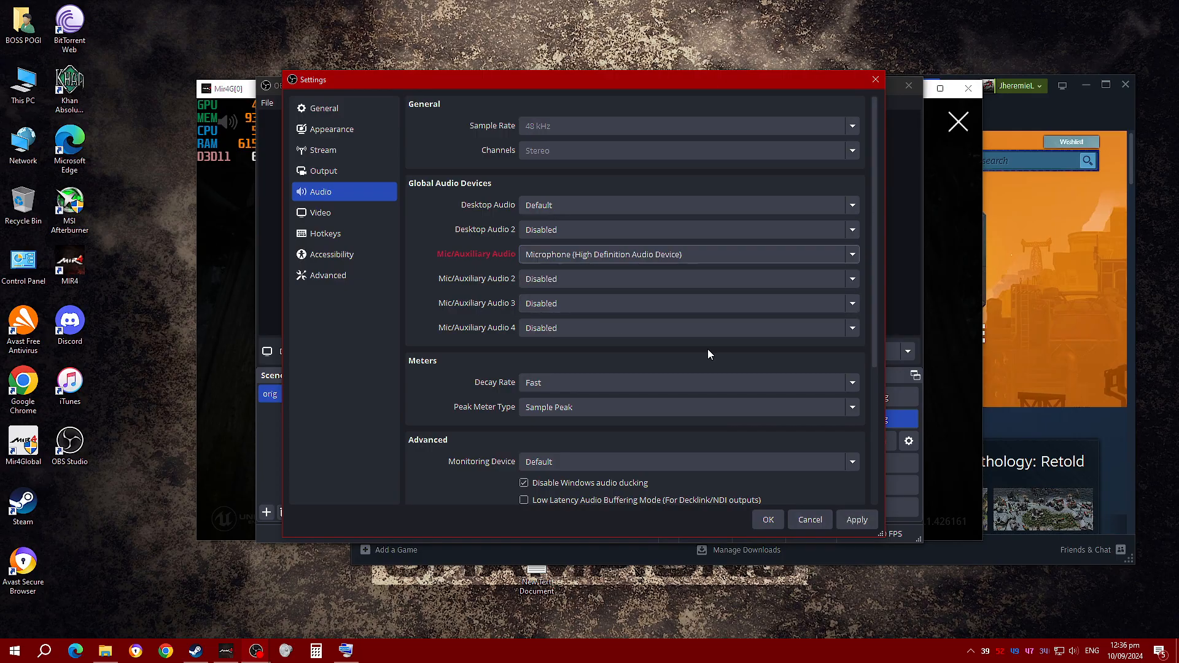
pyautogui.click(849, 523)
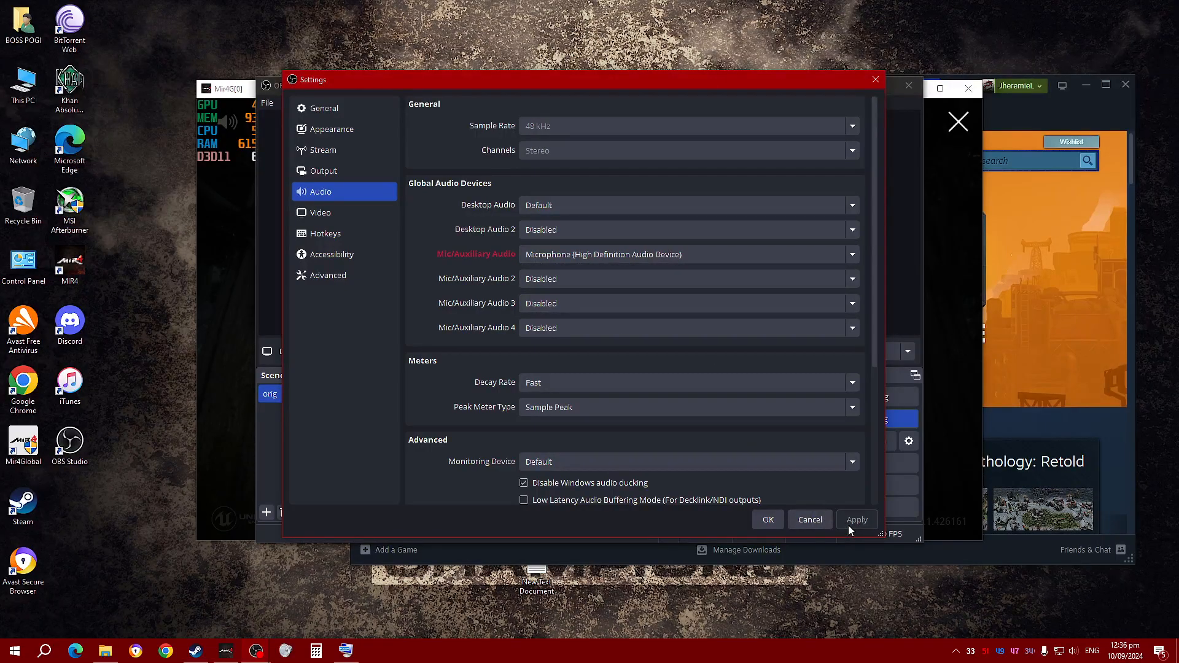
pyautogui.click(769, 519)
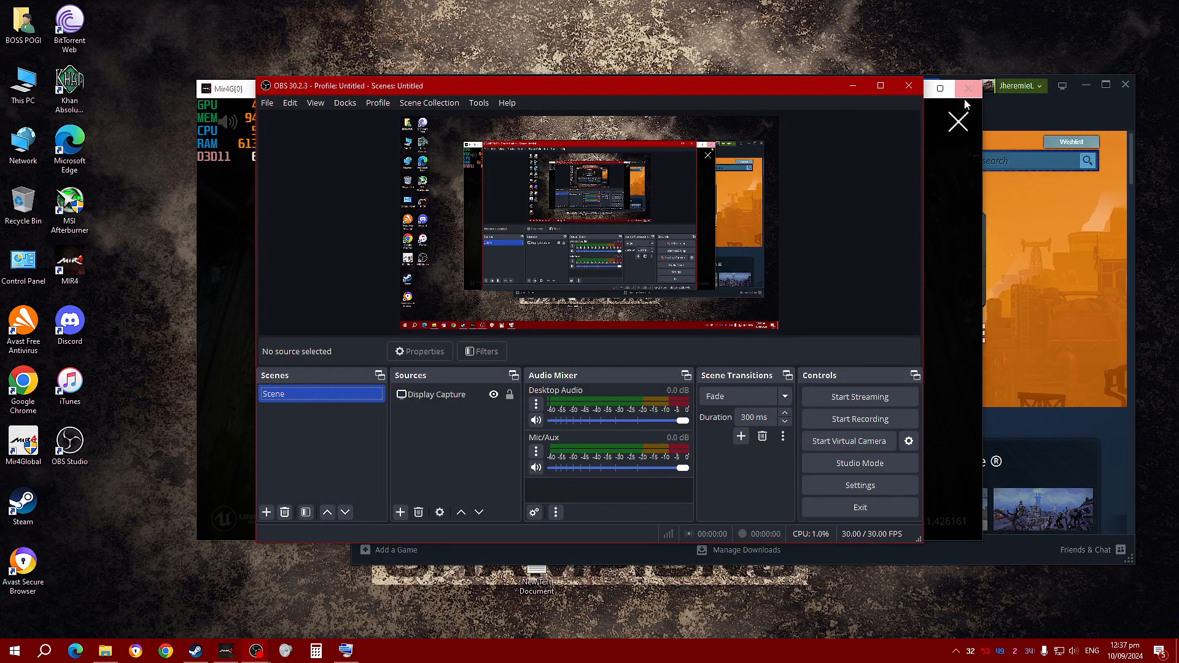
# Clear the MIR4 game window and the Steam window off the desktop, leaving the OBS window with the Scene scene
pyautogui.click(950, 117)
pyautogui.click(911, 87)
pyautogui.click(1098, 102)
pyautogui.click(1125, 85)
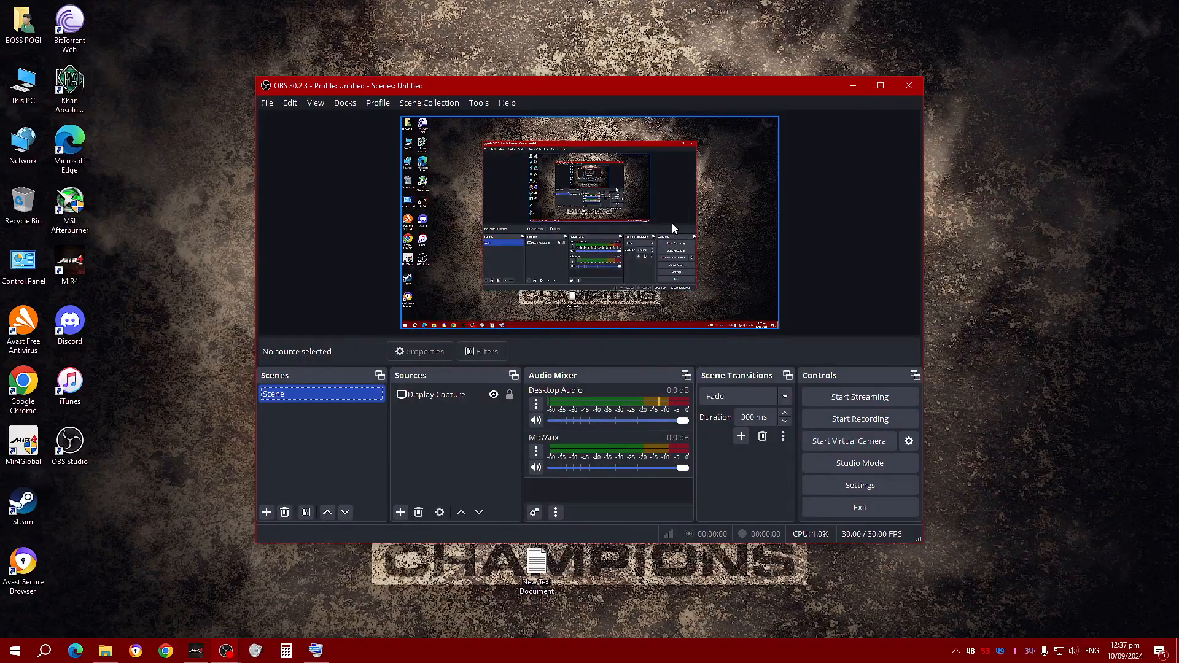
pyautogui.click(880, 86)
pyautogui.click(1135, 6)
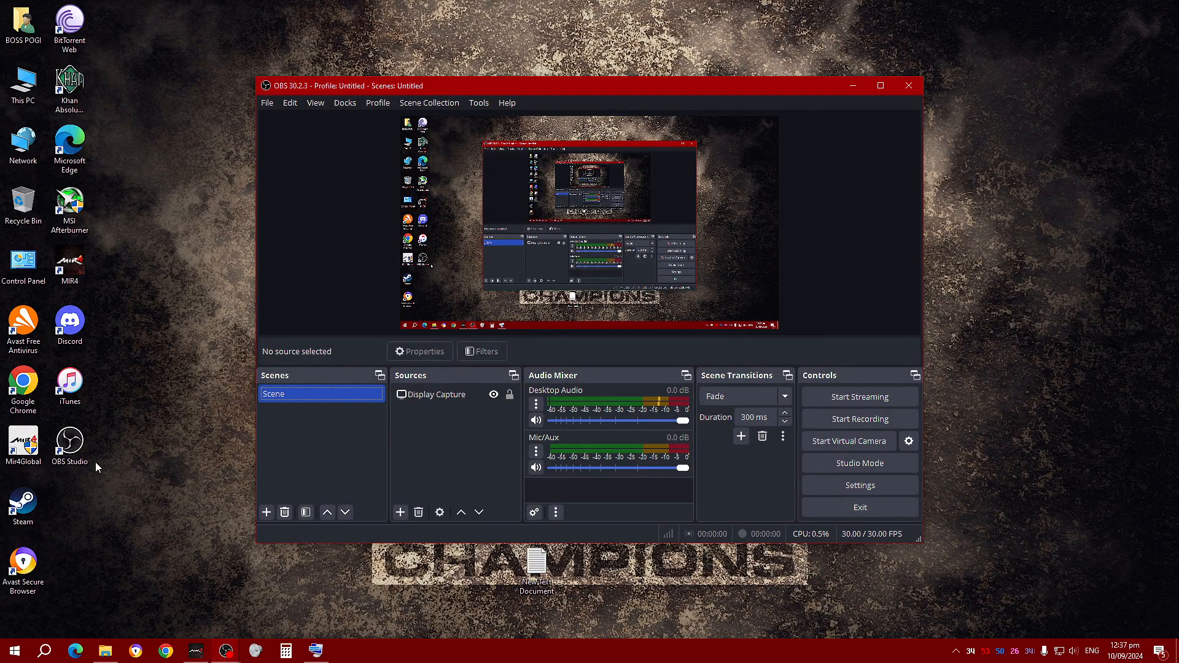
pyautogui.moveTo(588, 81)
pyautogui.mouseDown()
pyautogui.moveTo(724, 95)
pyautogui.moveTo(562, 85)
pyautogui.moveTo(581, 86)
pyautogui.mouseUp()
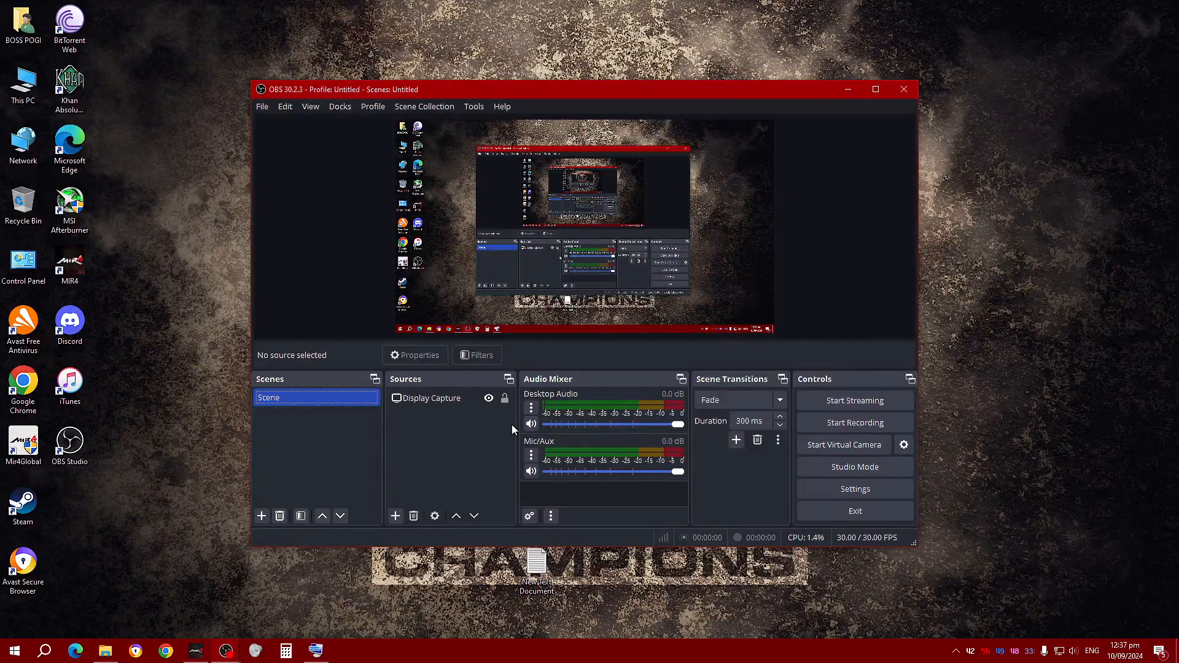
# Switch to the OBS window that is recording the orig scene and turn Studio Mode on
pyautogui.moveTo(226, 651)
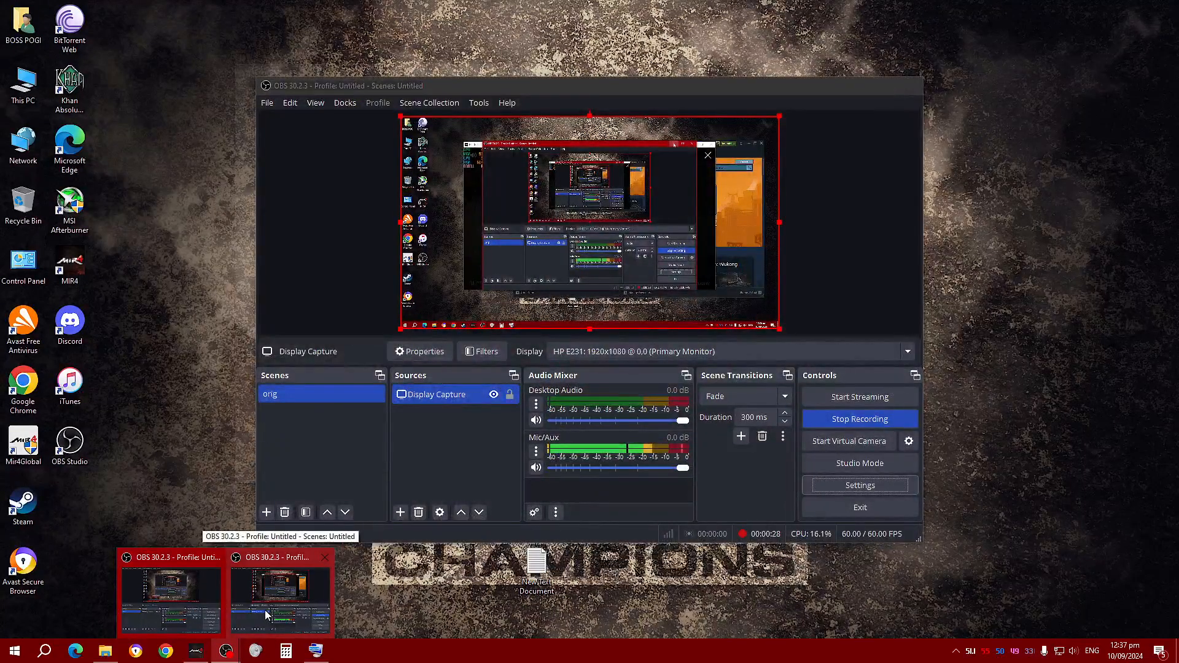
pyautogui.click(267, 610)
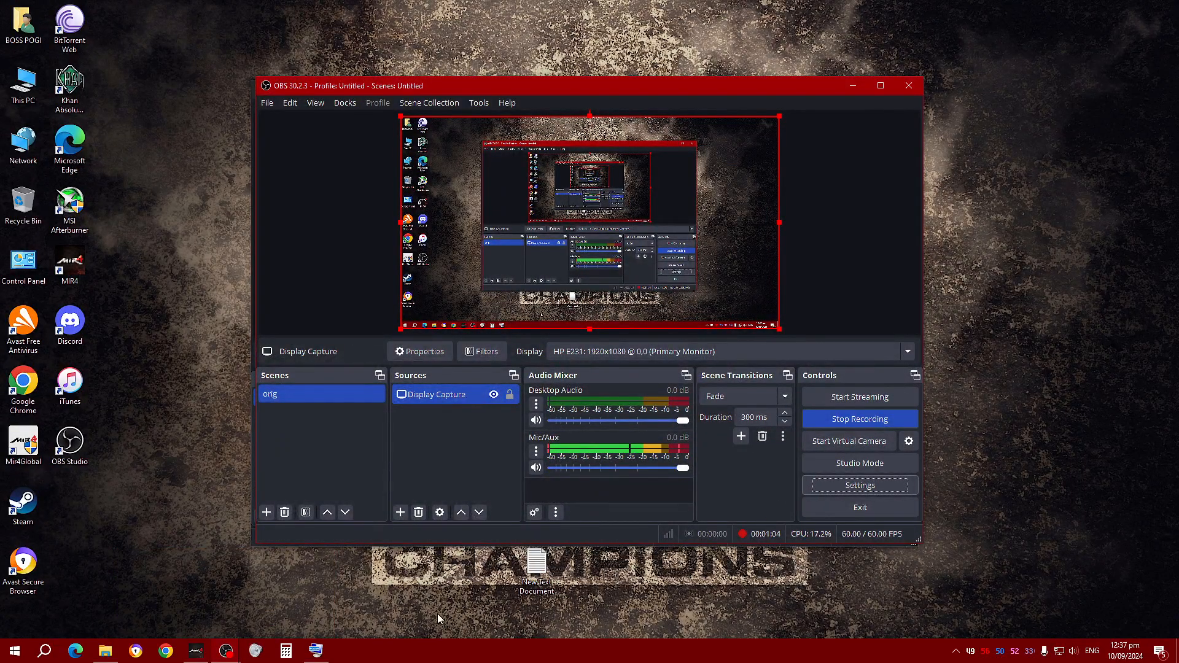
pyautogui.click(883, 463)
pyautogui.click(878, 465)
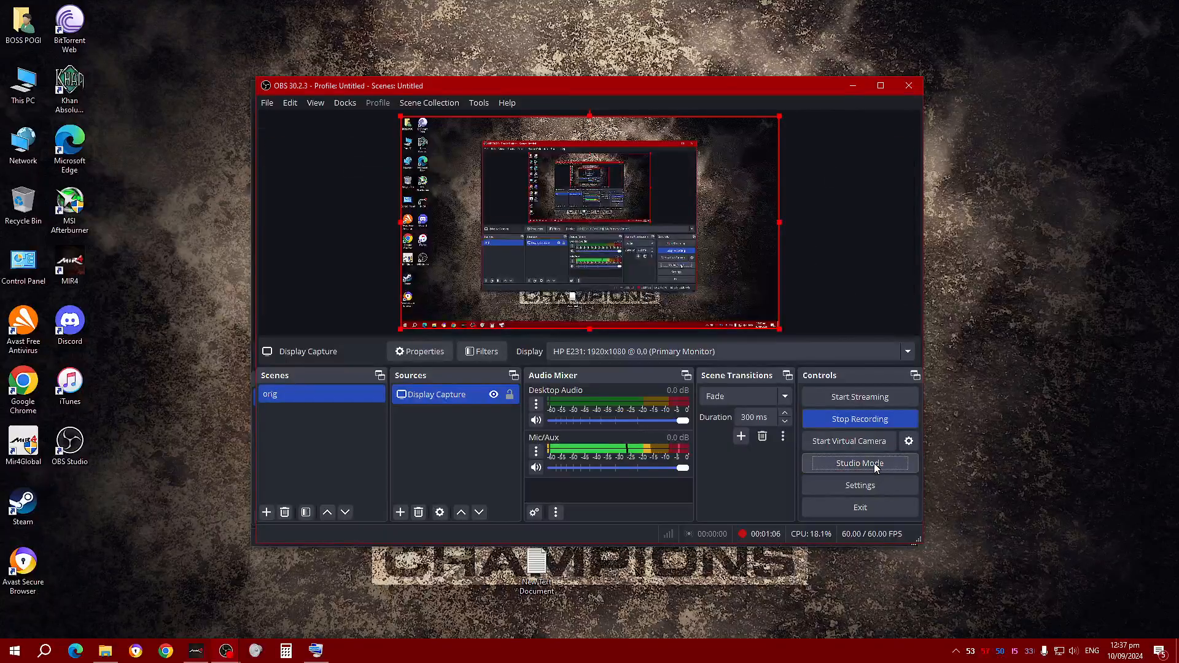
pyautogui.click(877, 469)
pyautogui.click(876, 466)
pyautogui.click(876, 467)
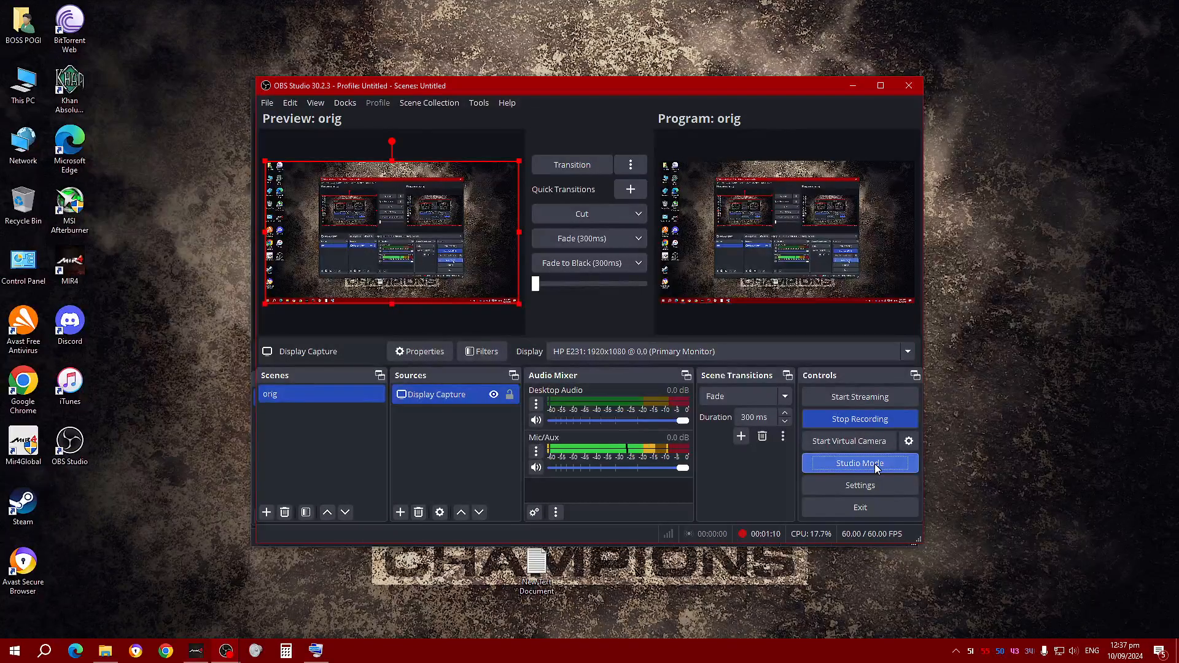
pyautogui.click(877, 468)
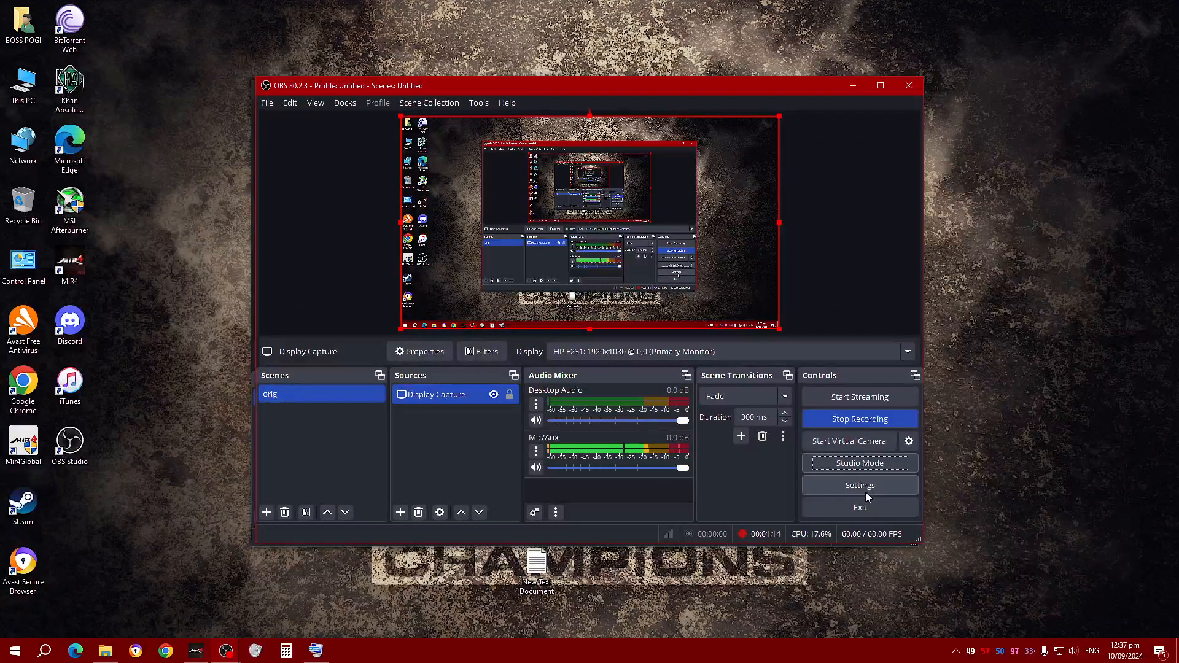
pyautogui.click(877, 467)
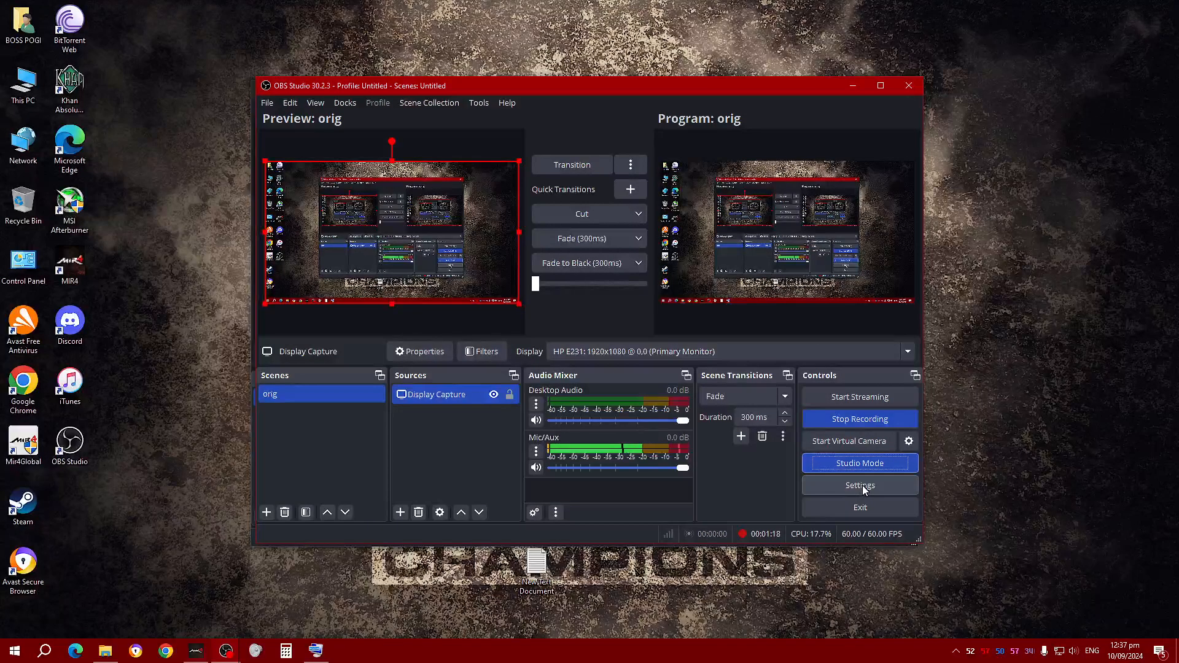
# Enable hiding OBS windows from screen capture in the general settings, acknowledge the notice, and minimize the recording OBS window
pyautogui.click(862, 488)
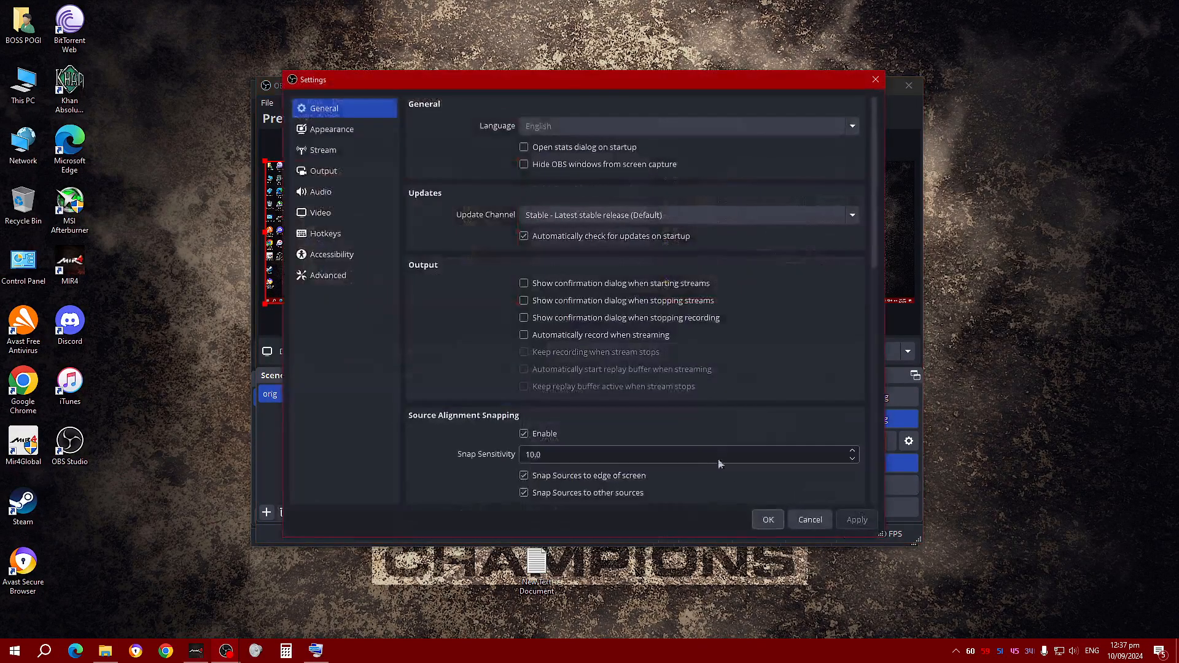
pyautogui.click(336, 168)
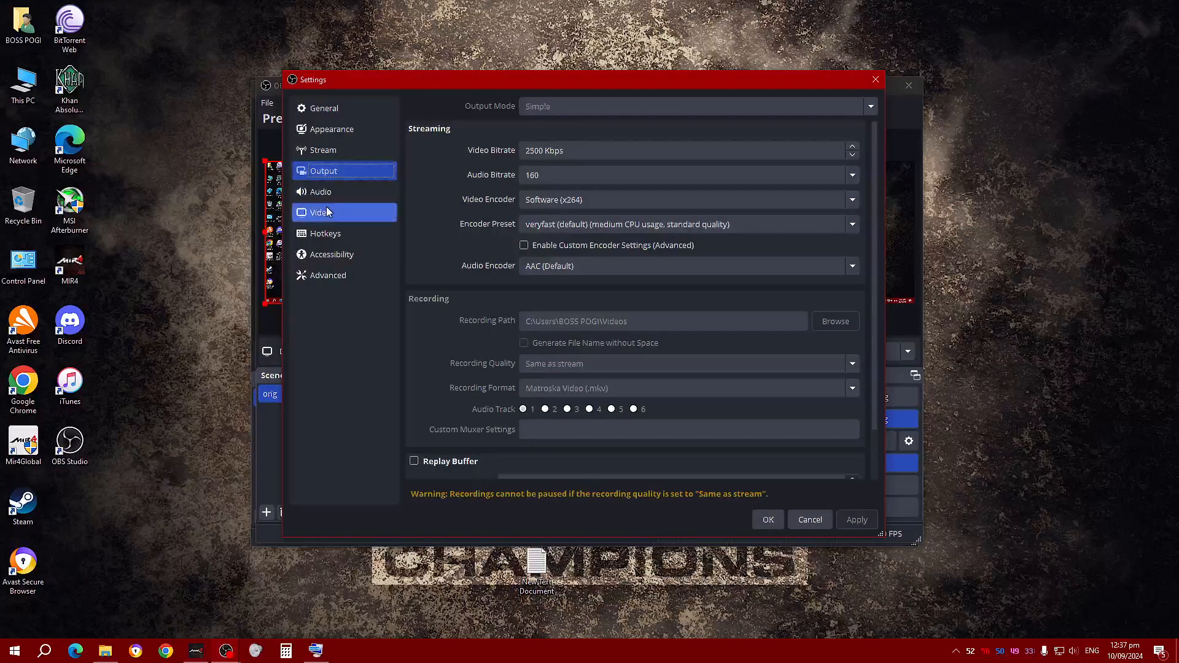
pyautogui.click(324, 108)
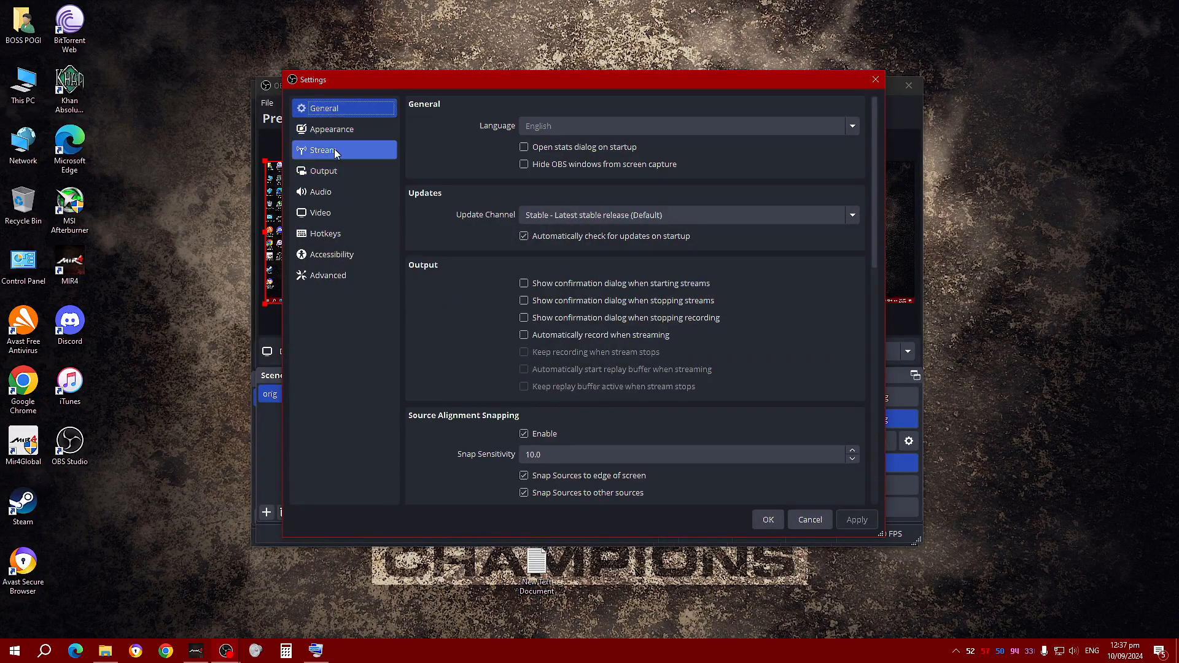
pyautogui.click(540, 165)
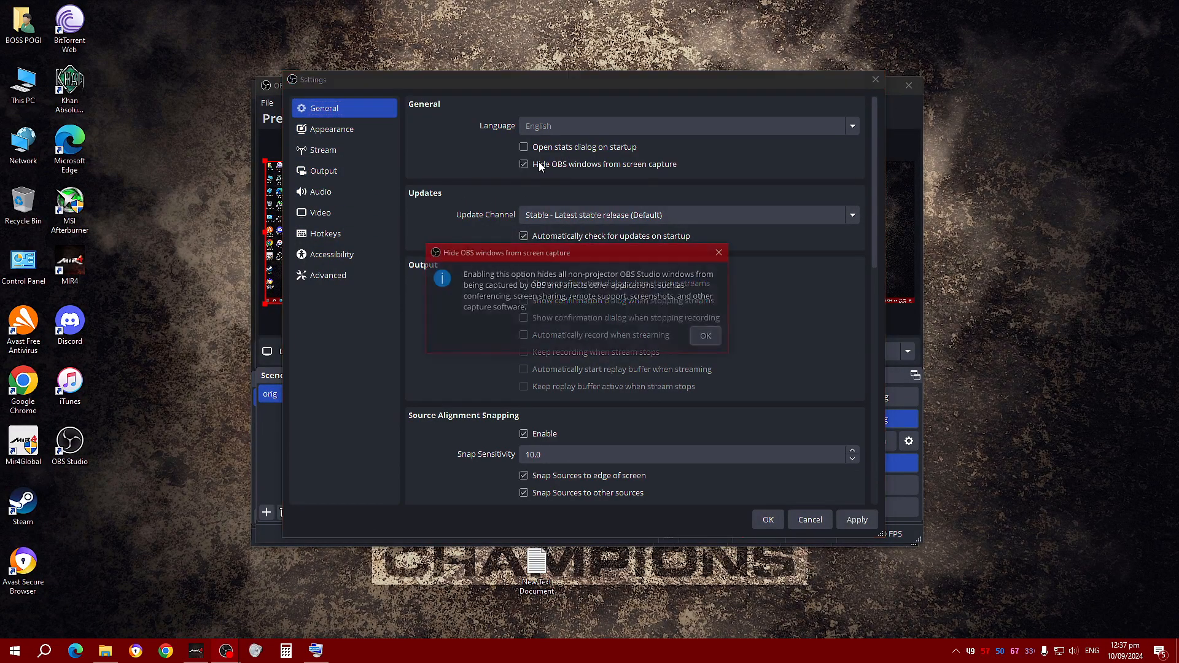
pyautogui.click(709, 337)
pyautogui.click(768, 519)
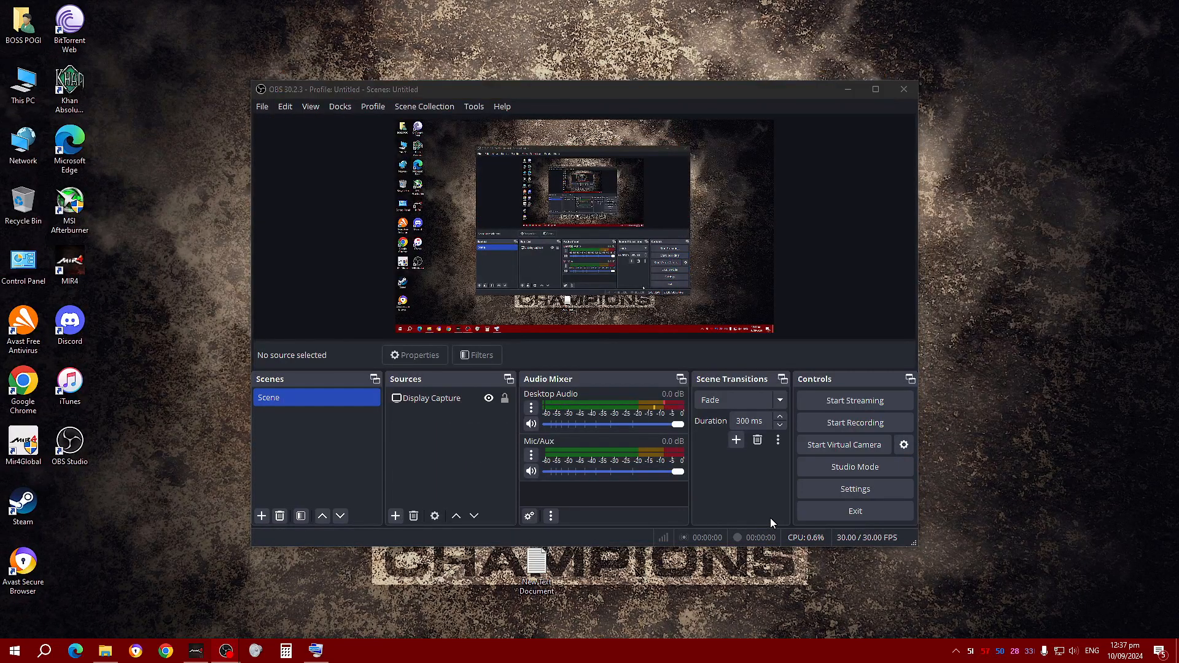
pyautogui.click(848, 87)
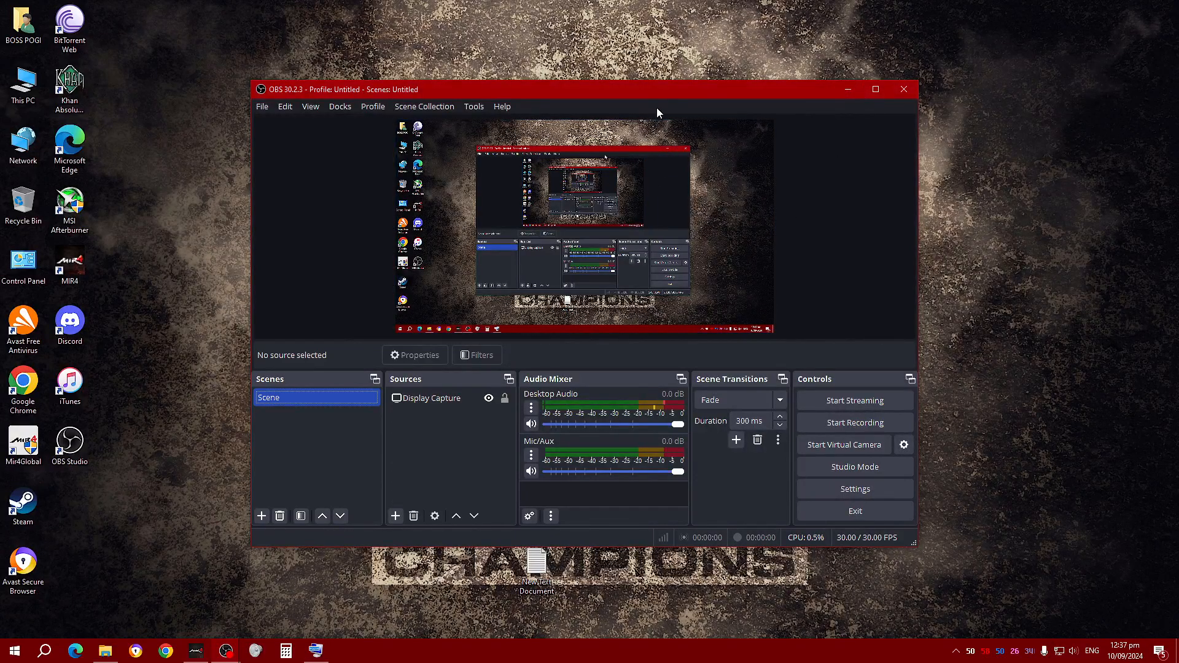
# Add a new Image source to the Scene scene, keeping the suggested name and leaving it visible
pyautogui.moveTo(672, 95); pyautogui.dragTo(685, 115)
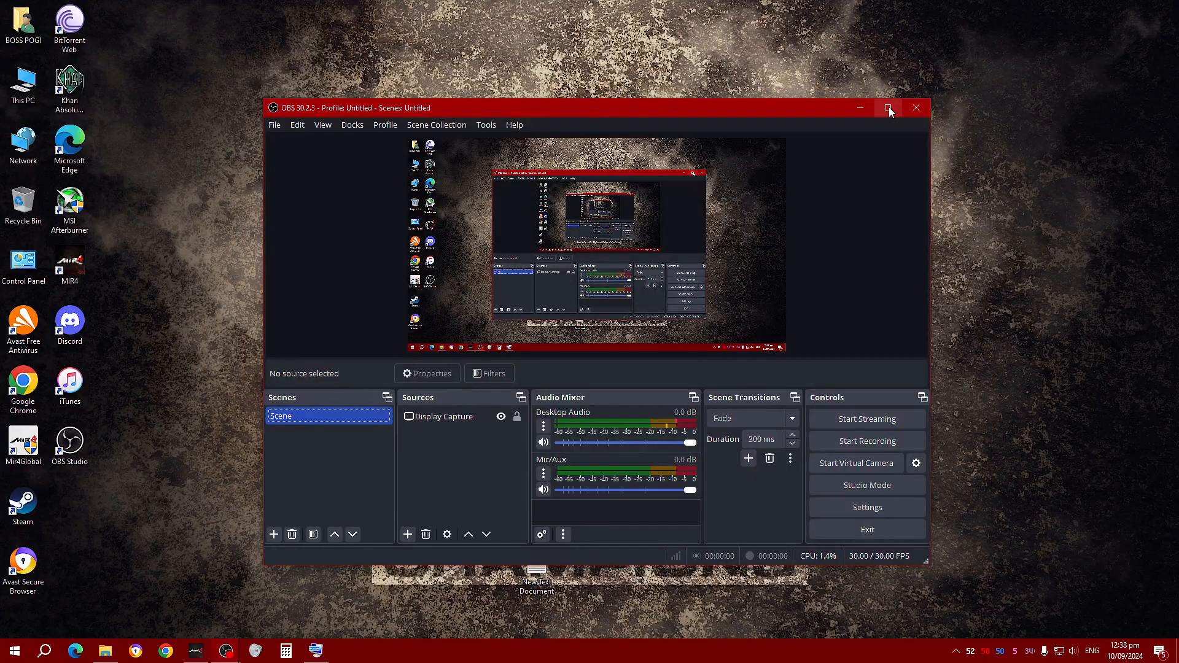
pyautogui.click(406, 535)
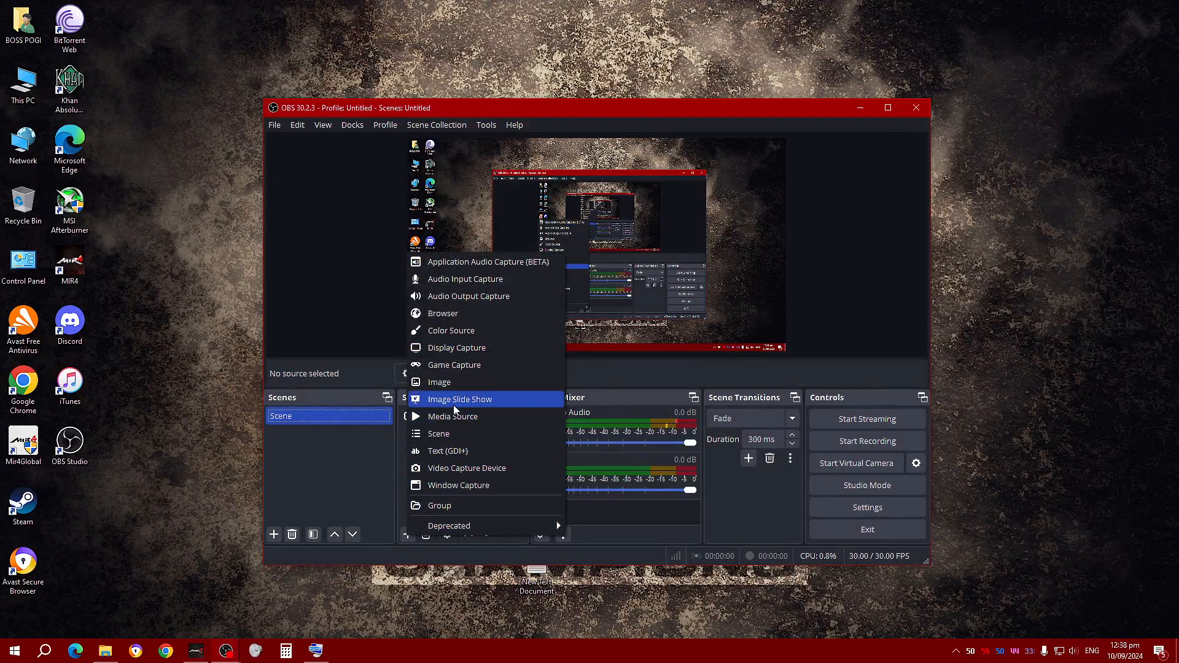
pyautogui.click(467, 383)
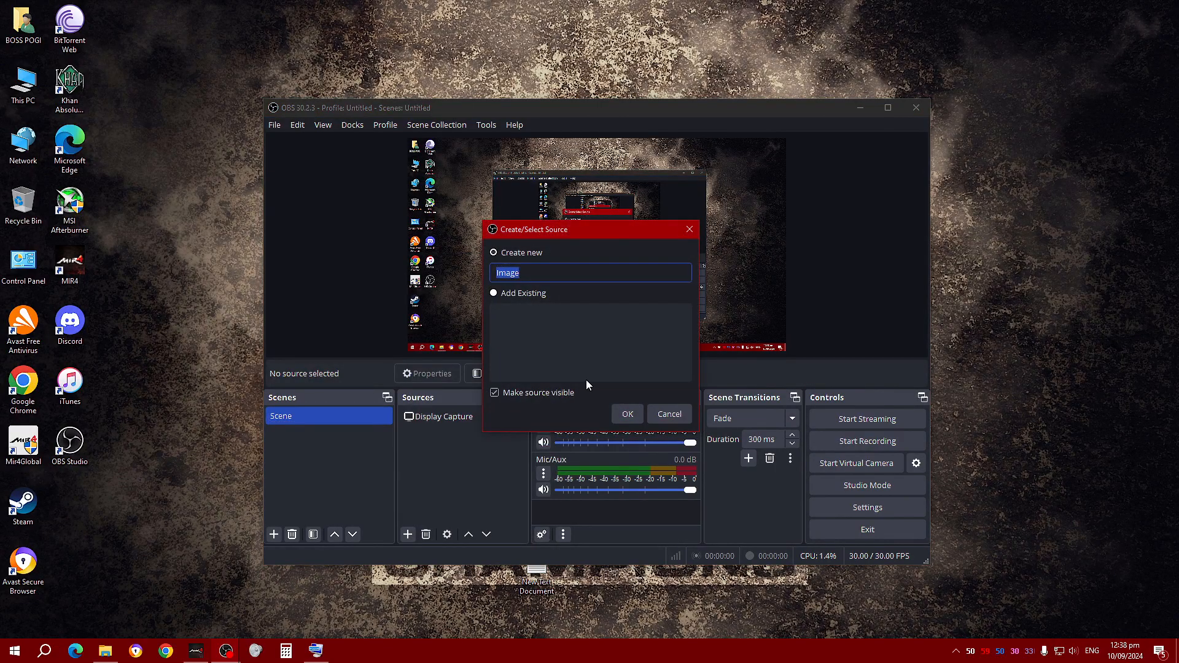
pyautogui.click(625, 418)
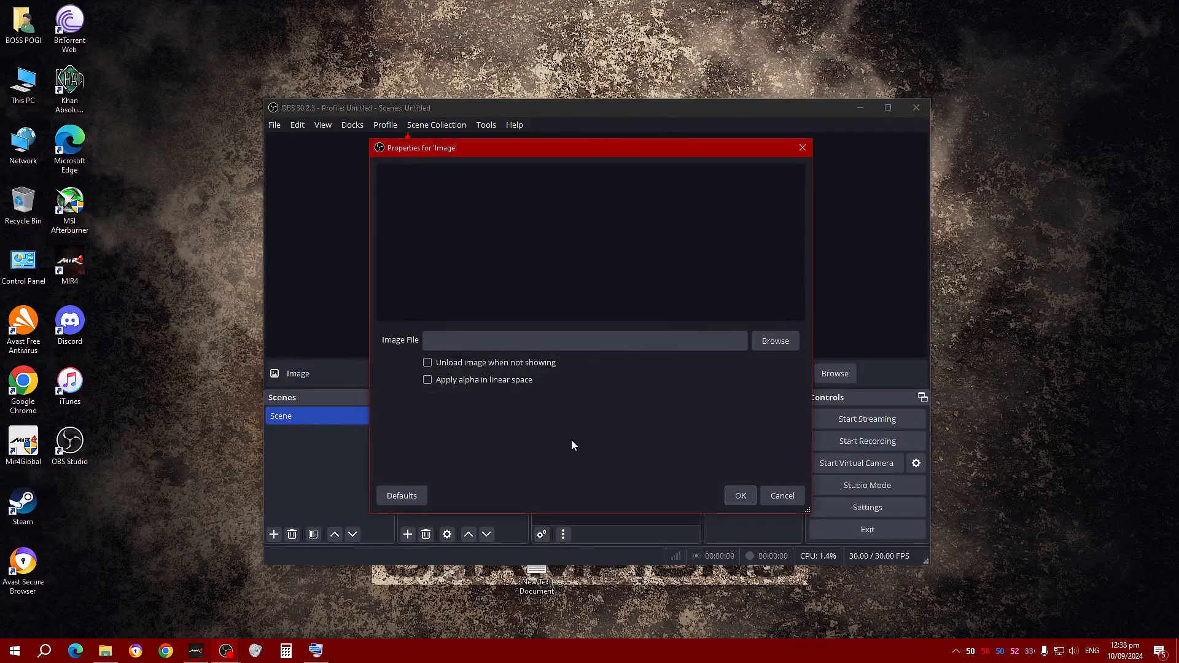
# Load the Facebook logo file OIP from F:/TOOLS/Private Parts/Stream Setup/OBS into the image source and accept its properties
pyautogui.click(769, 341)
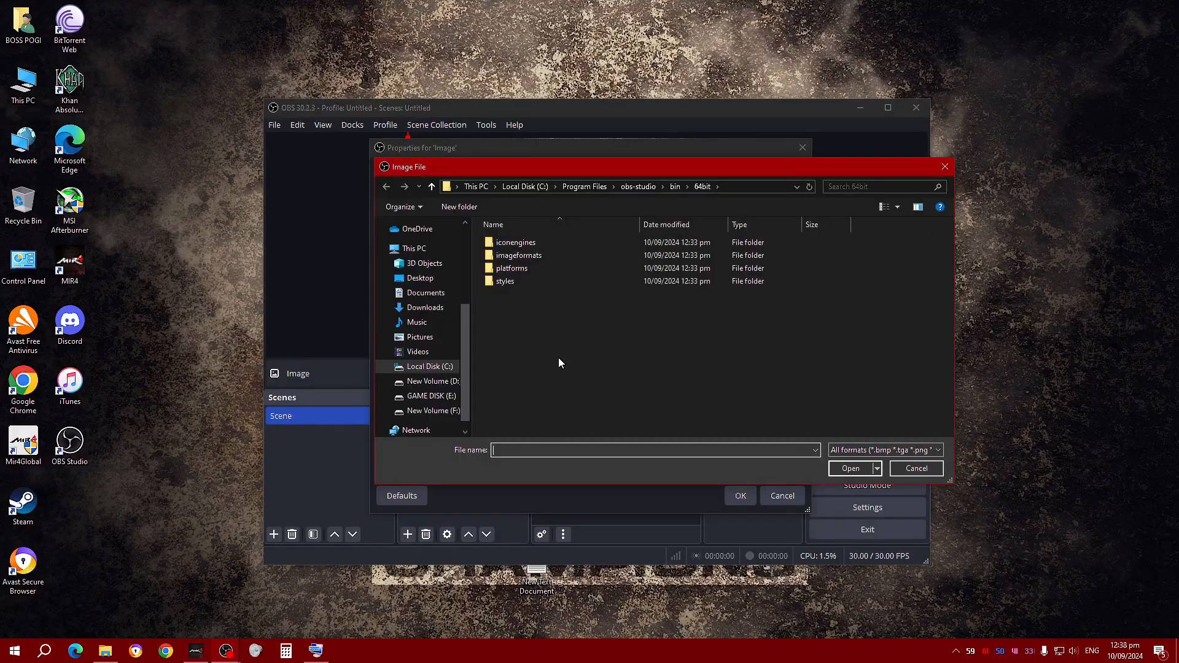
pyautogui.click(431, 411)
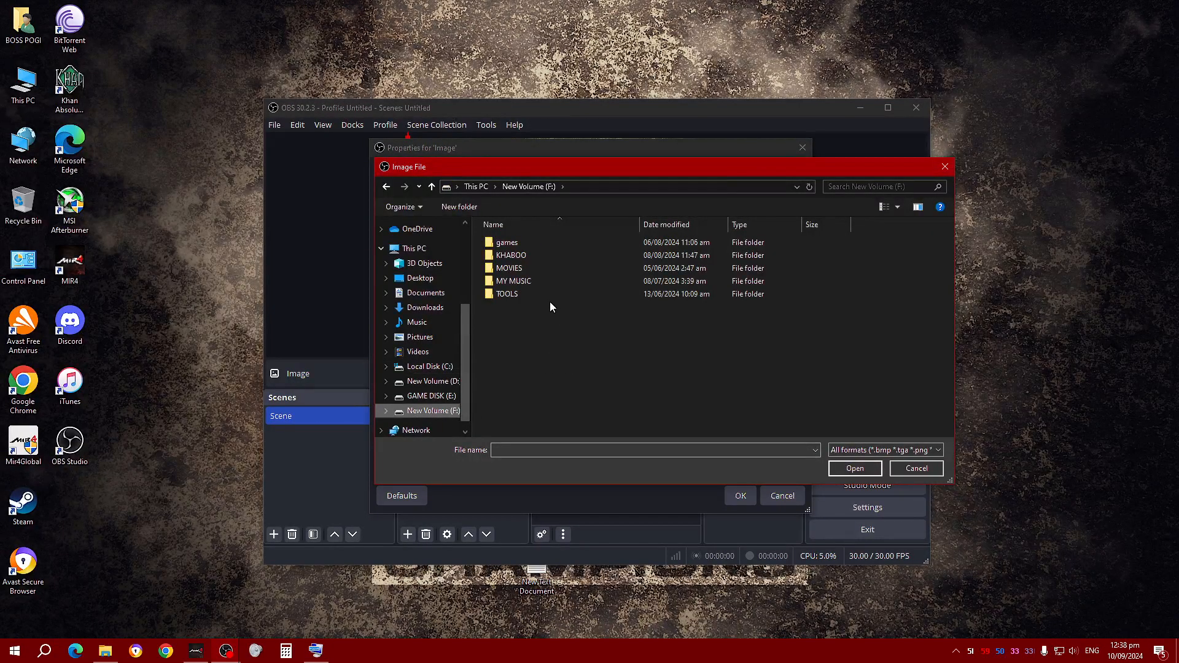
pyautogui.doubleClick(521, 293)
pyautogui.doubleClick(537, 255)
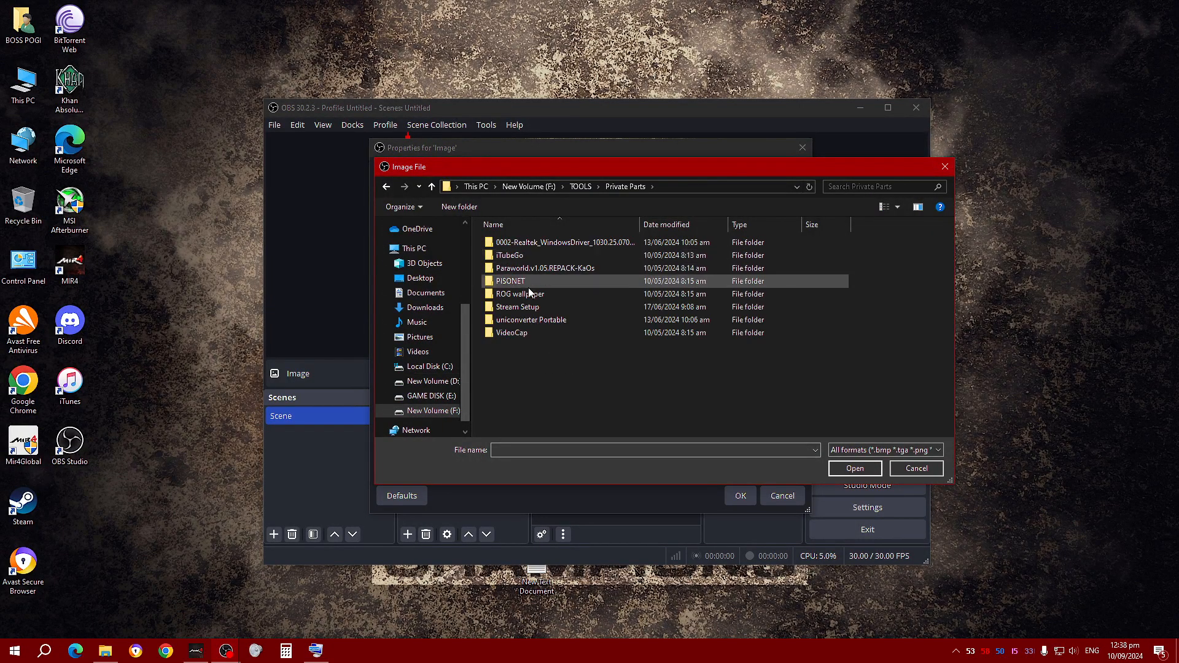
pyautogui.doubleClick(528, 307)
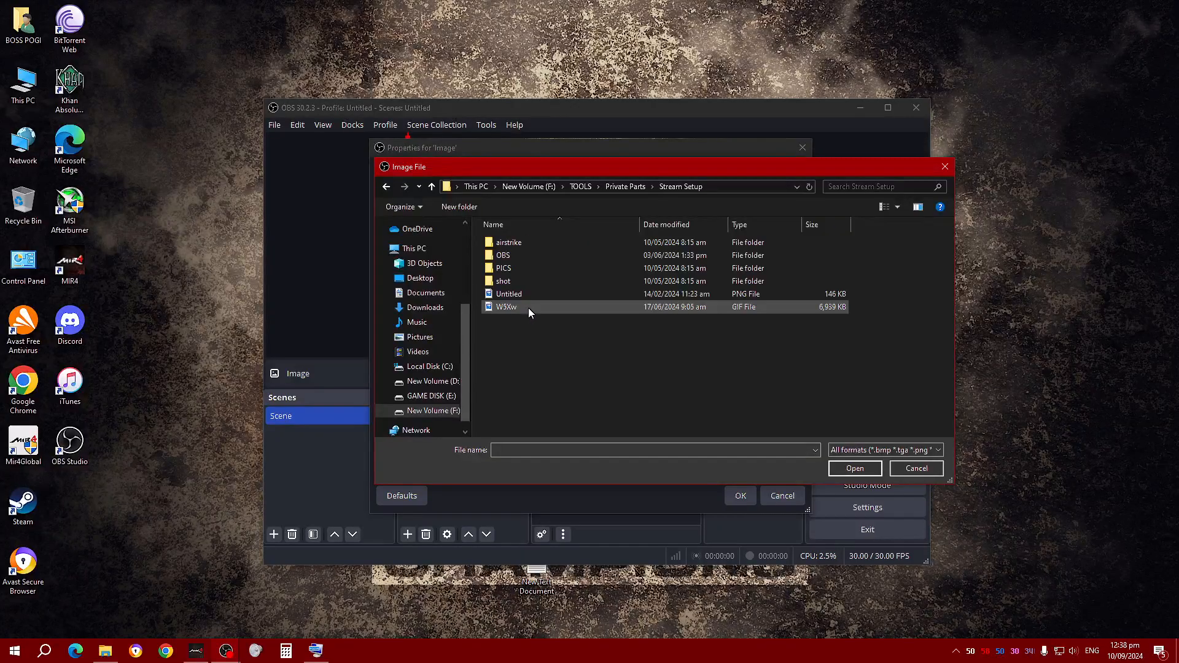
pyautogui.doubleClick(528, 256)
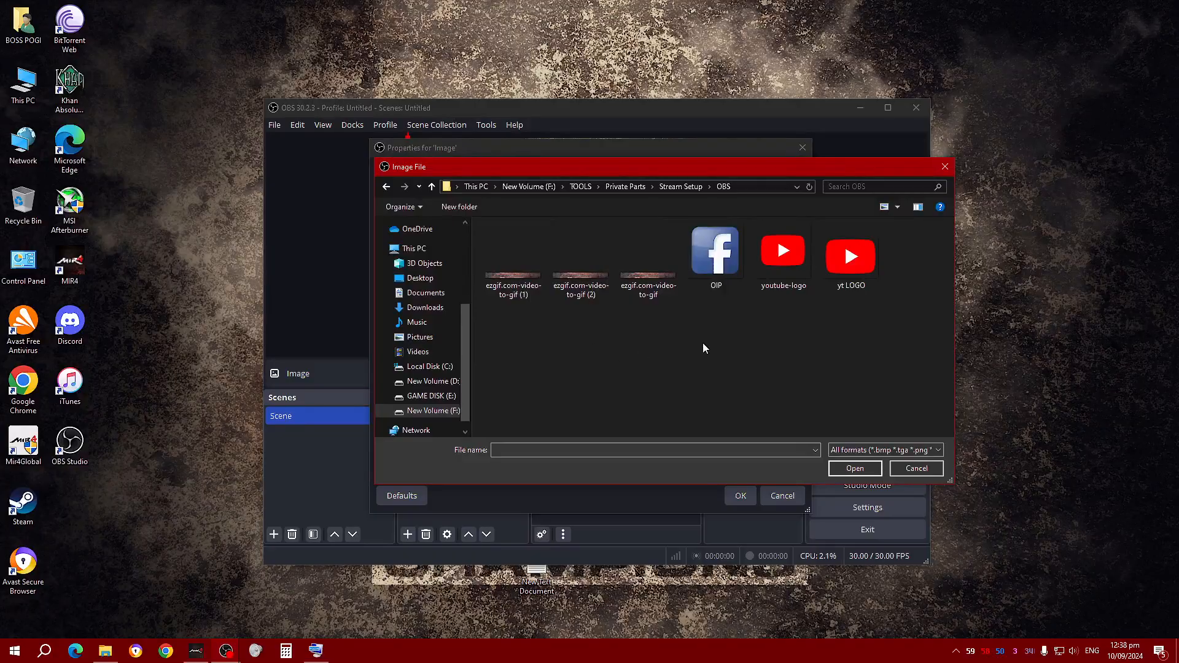
pyautogui.click(710, 258)
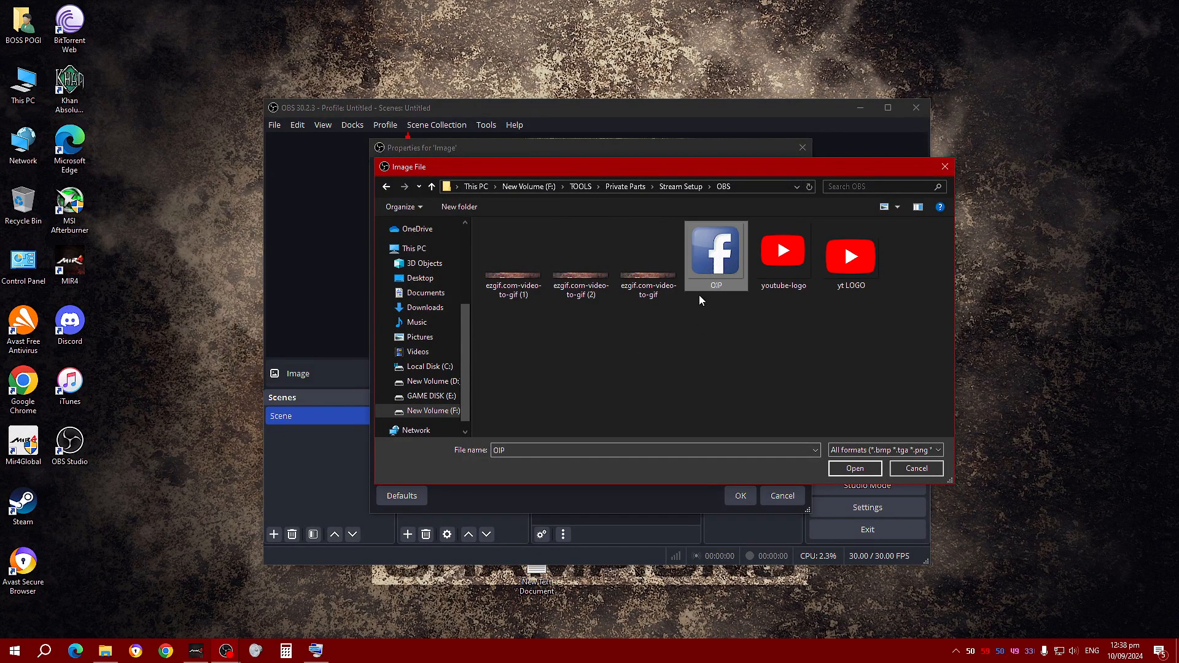
pyautogui.click(856, 468)
pyautogui.click(740, 495)
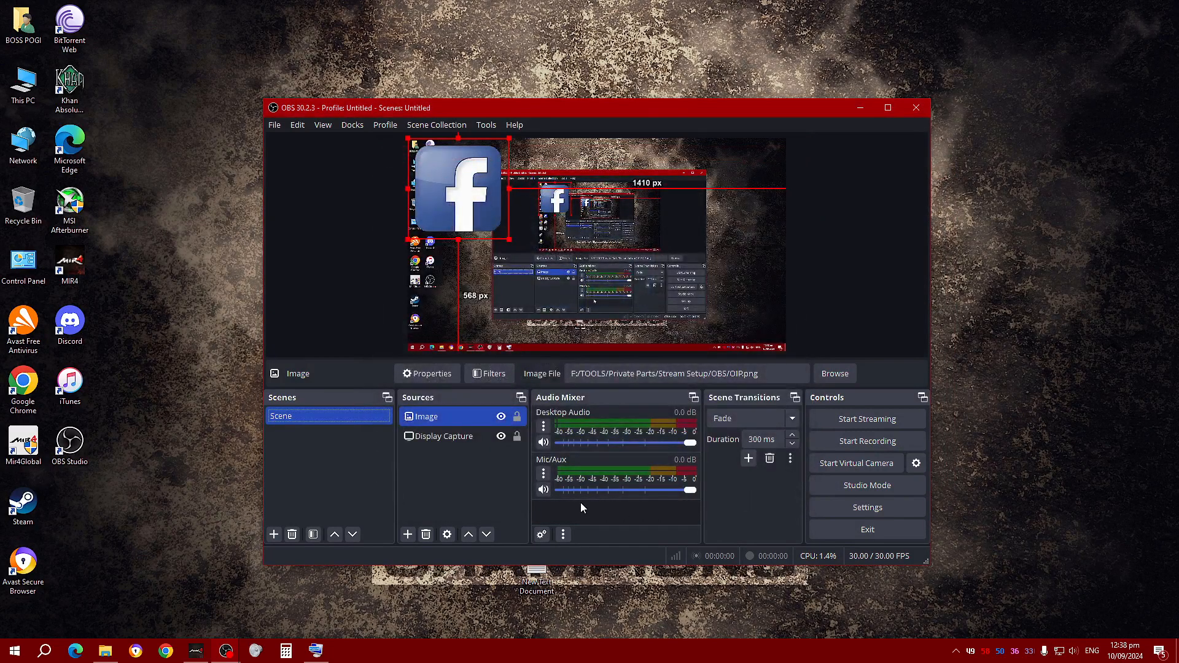
# Add a second new Image source to the scene, keeping the suggested name
pyautogui.click(408, 534)
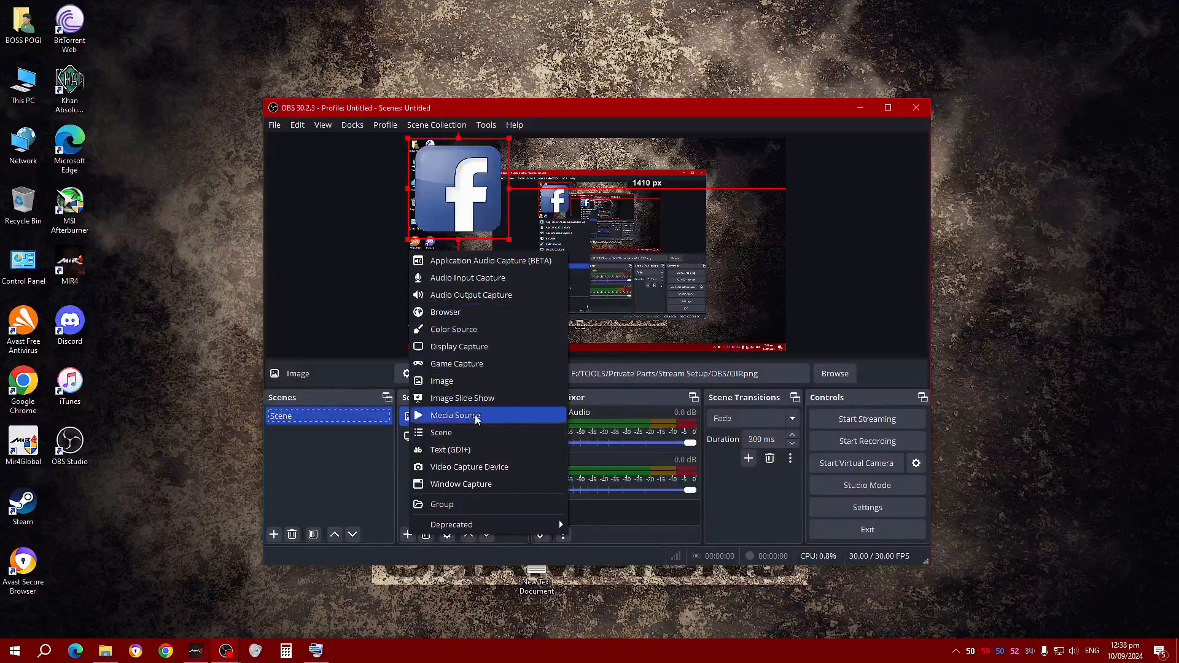
pyautogui.click(476, 381)
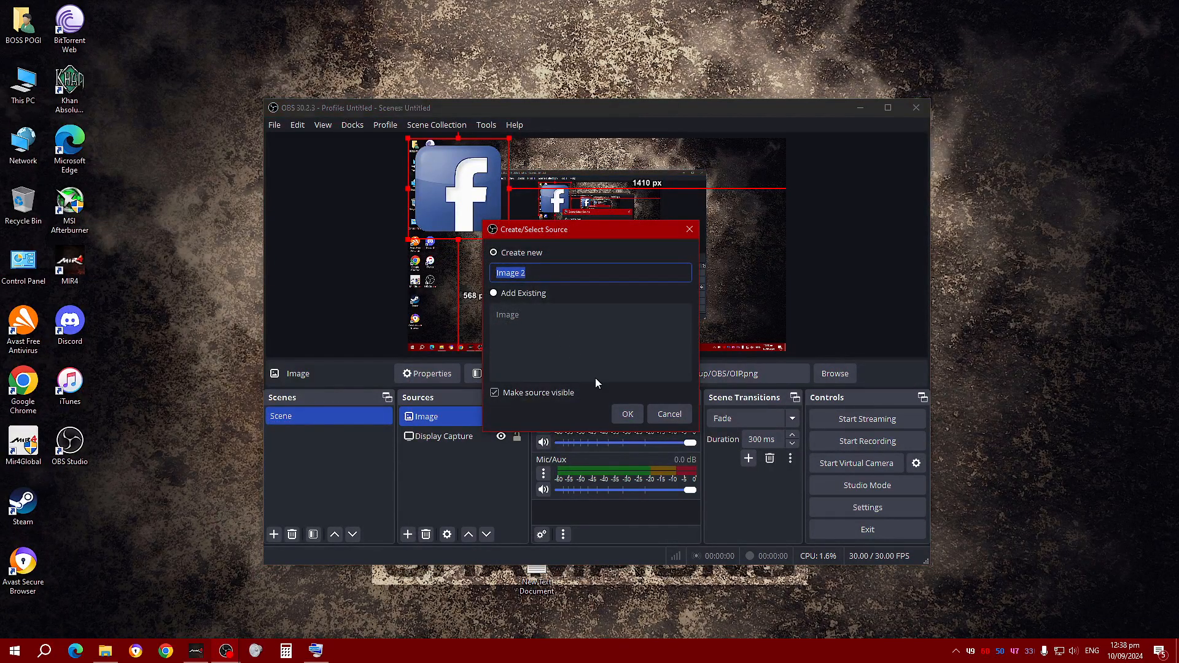
pyautogui.click(633, 417)
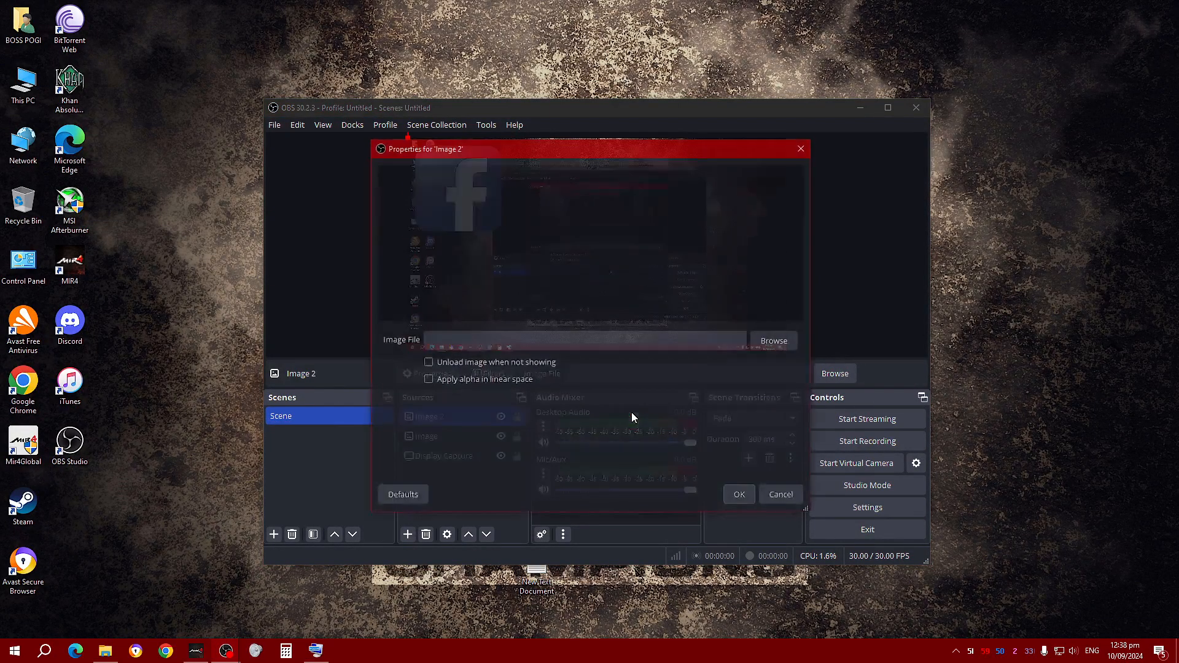
# Load the YouTube logo file yt LOGO into the second image source and accept its properties
pyautogui.click(775, 342)
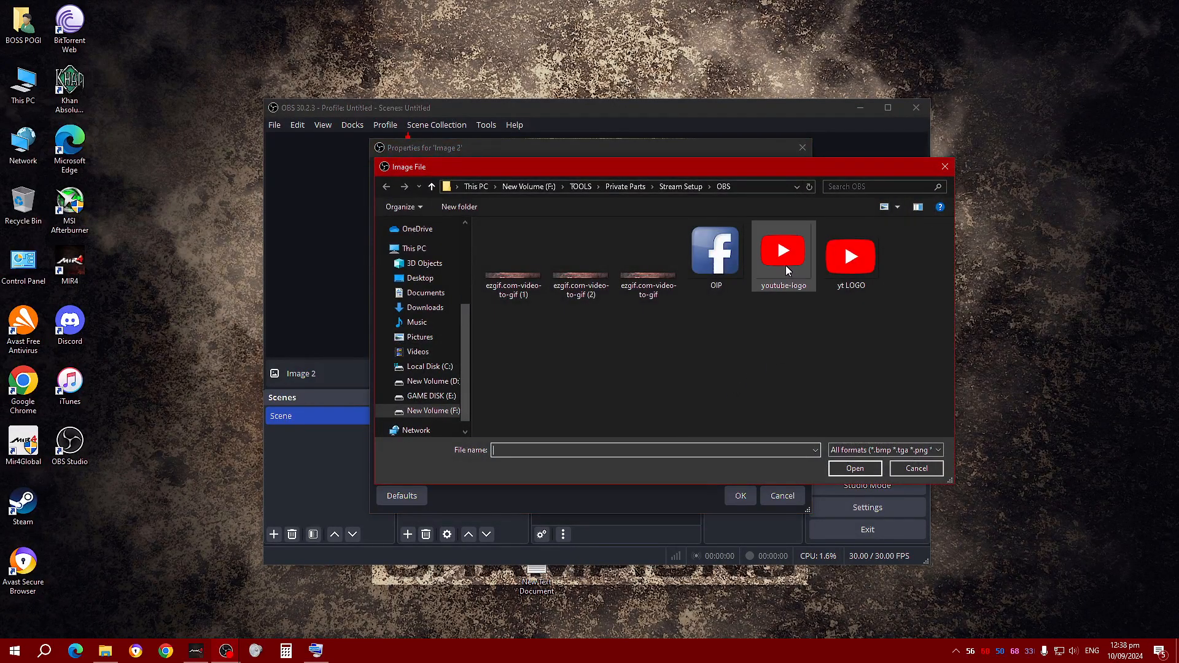
pyautogui.click(849, 270)
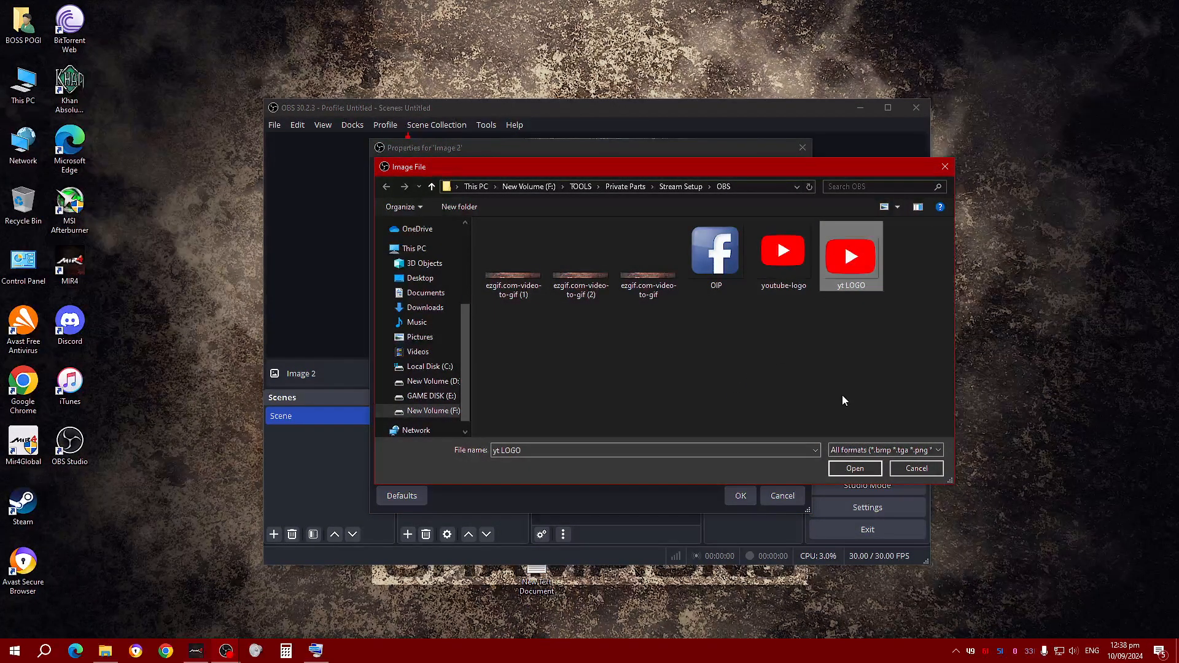
pyautogui.click(798, 260)
pyautogui.click(851, 257)
pyautogui.click(852, 469)
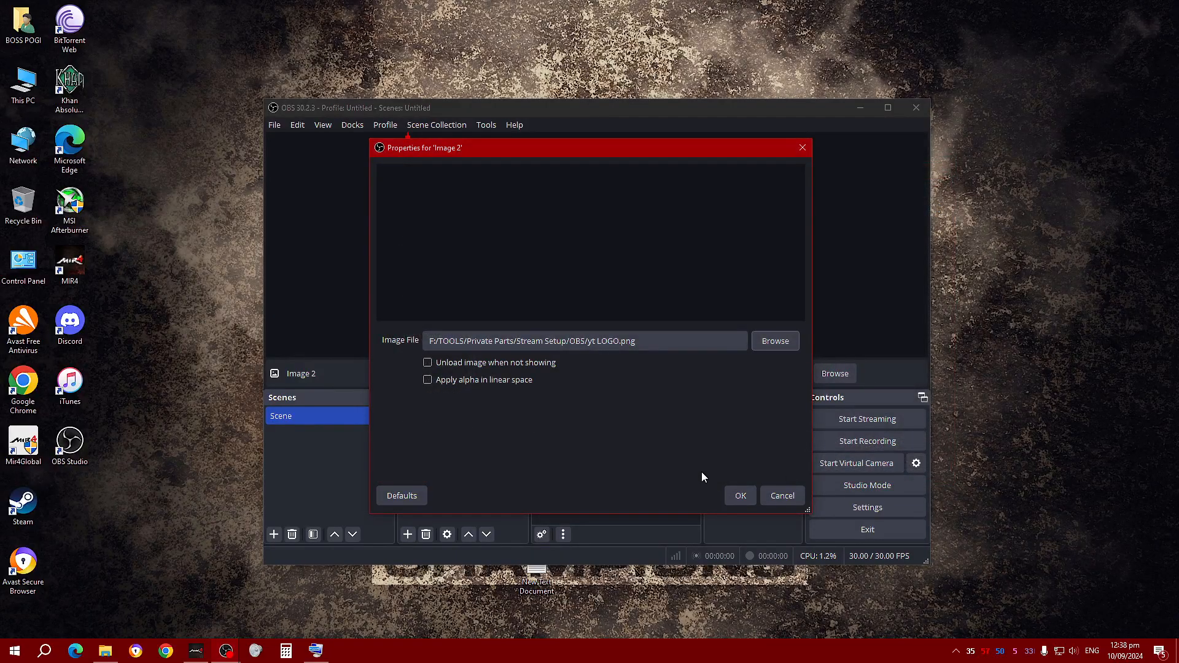
pyautogui.click(743, 496)
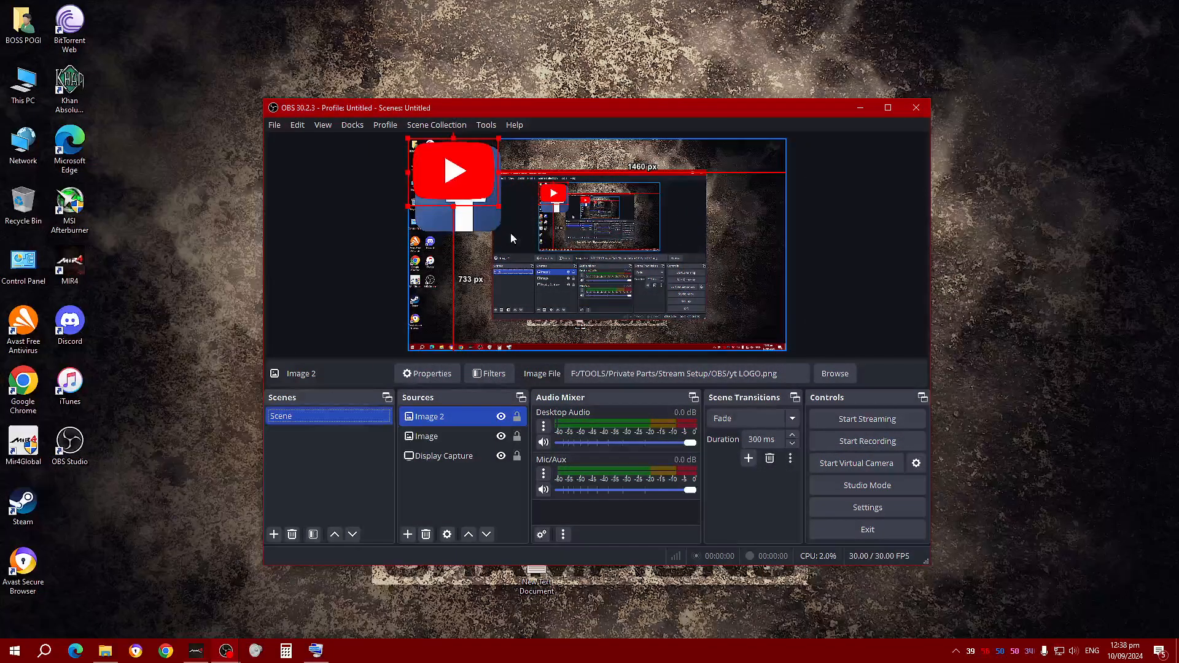
pyautogui.click(888, 108)
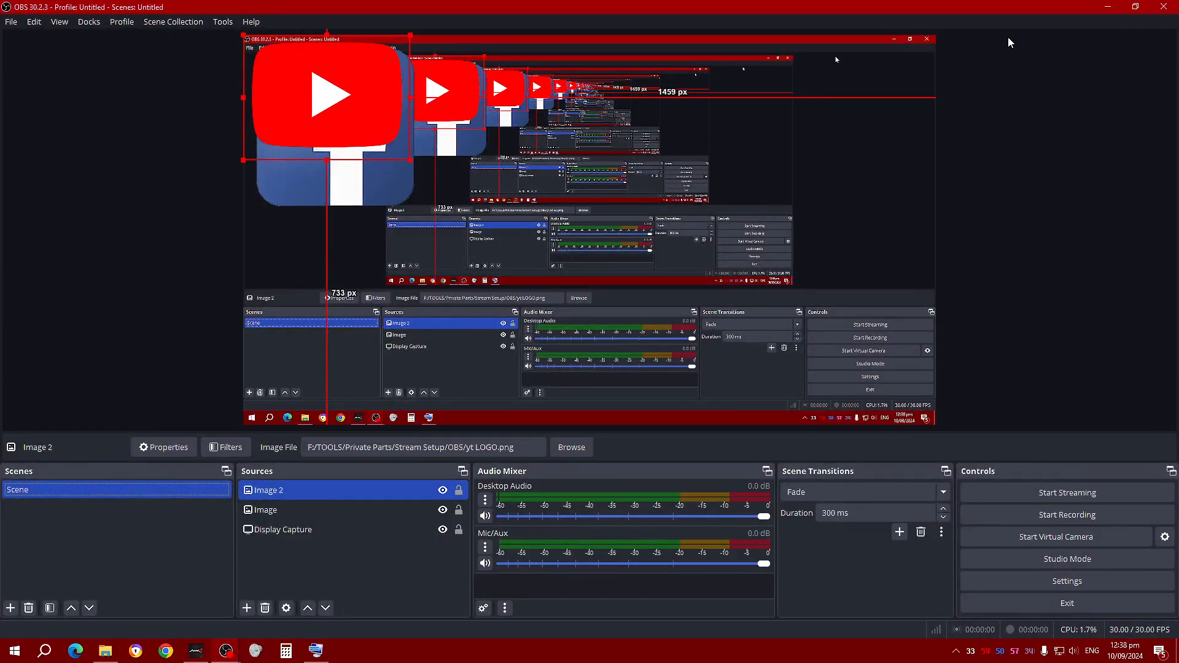
pyautogui.click(1136, 7)
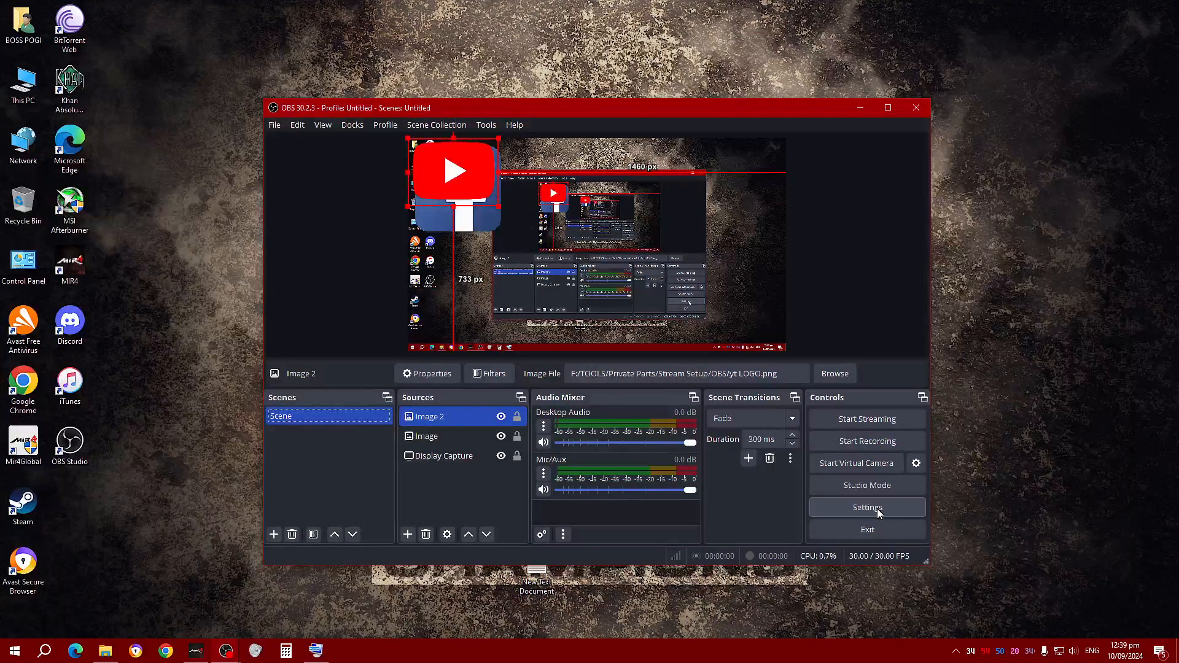
# Restore the minimized Mir4G game window and bring the OBS window back in front of it
pyautogui.click(196, 650)
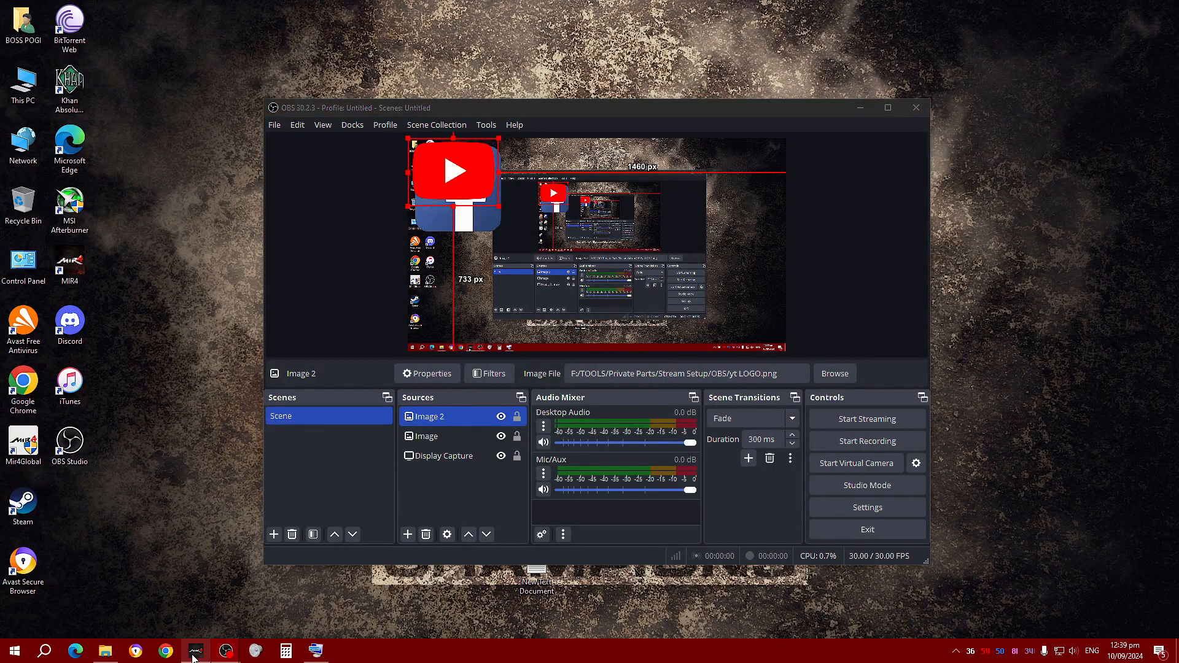
pyautogui.click(313, 650)
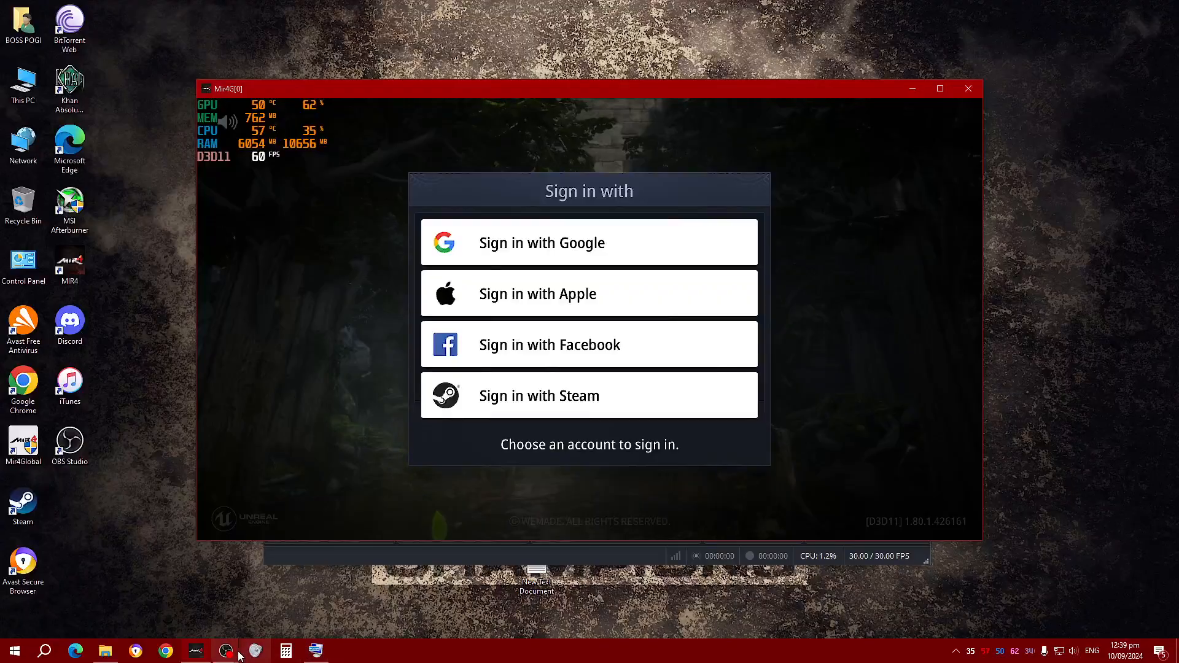
pyautogui.click(180, 611)
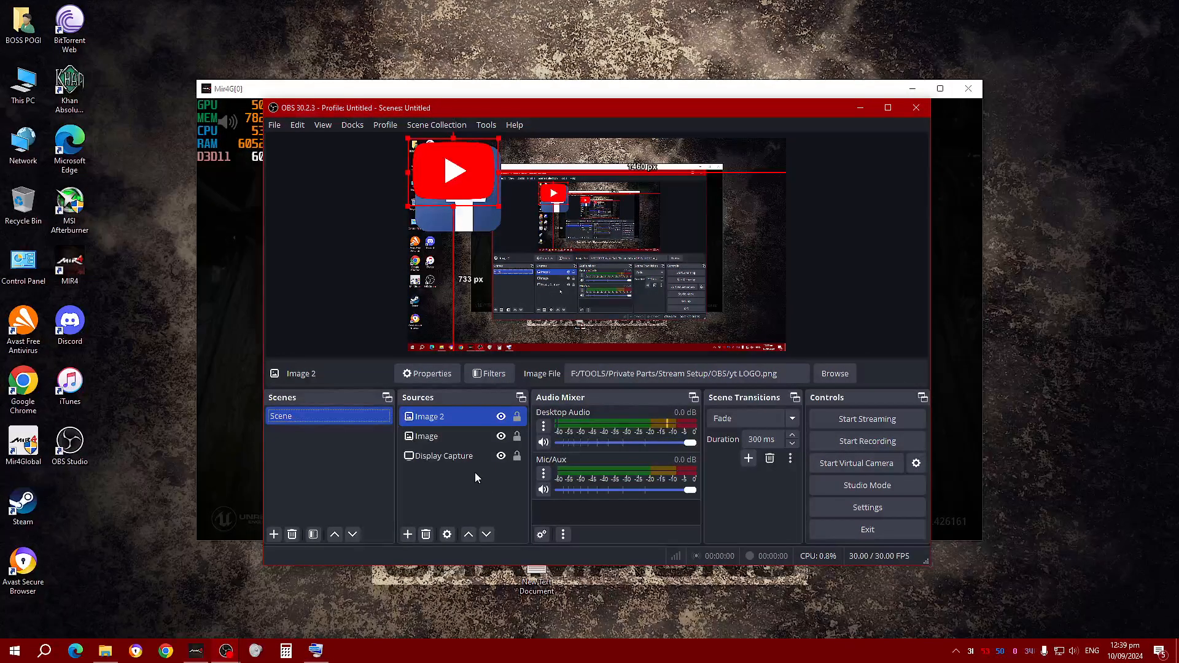
# Add a new Window Capture source of the [Mir4S.exe]: Mir4G[0] window, keeping the suggested name and the Automatic capture method
pyautogui.keyDown('ctrl'); pyautogui.click(447, 459); pyautogui.keyUp('ctrl')
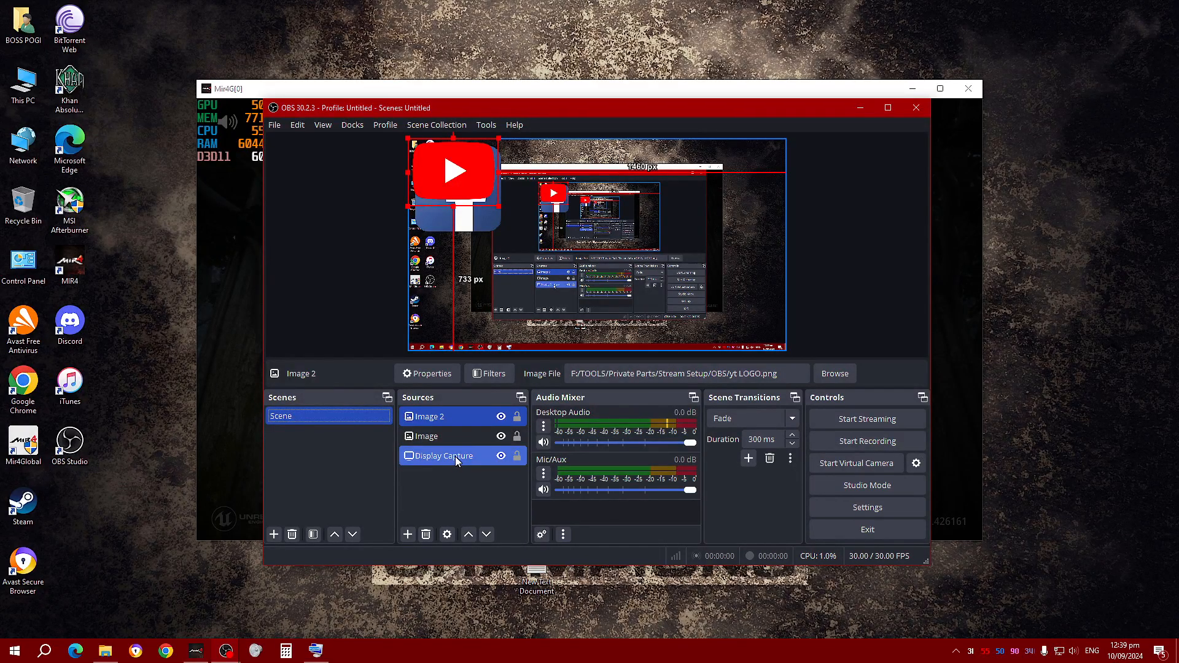
pyautogui.keyDown('ctrl'); pyautogui.click(455, 456); pyautogui.keyUp('ctrl')
pyautogui.click(407, 535)
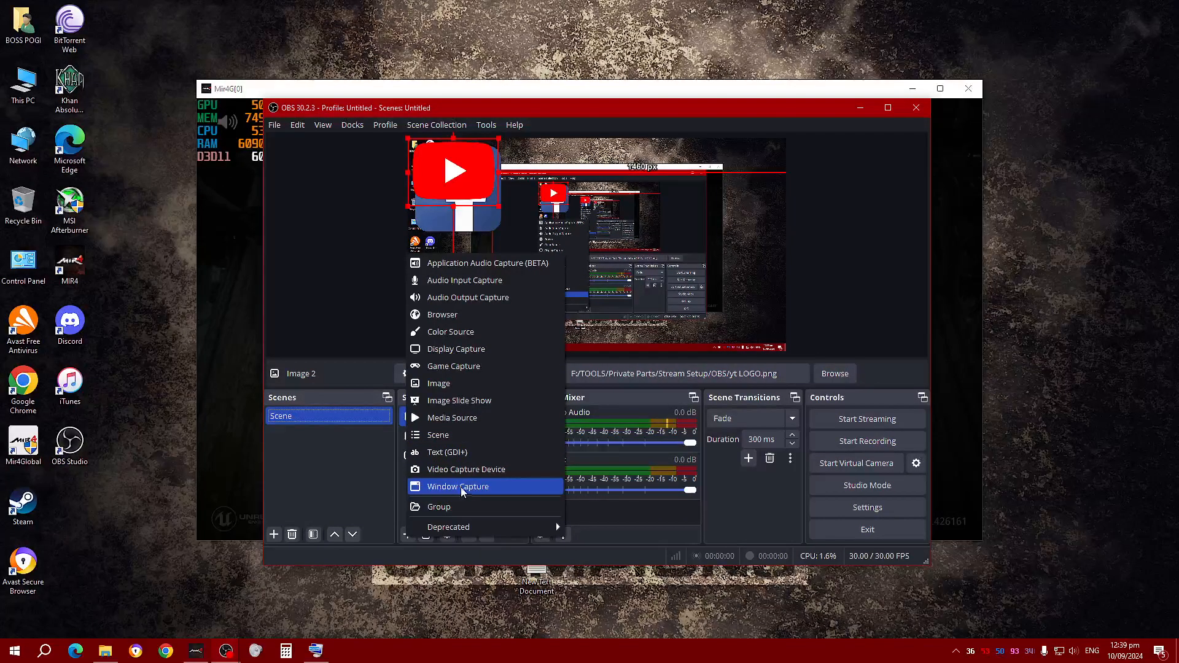
pyautogui.click(485, 489)
pyautogui.click(628, 414)
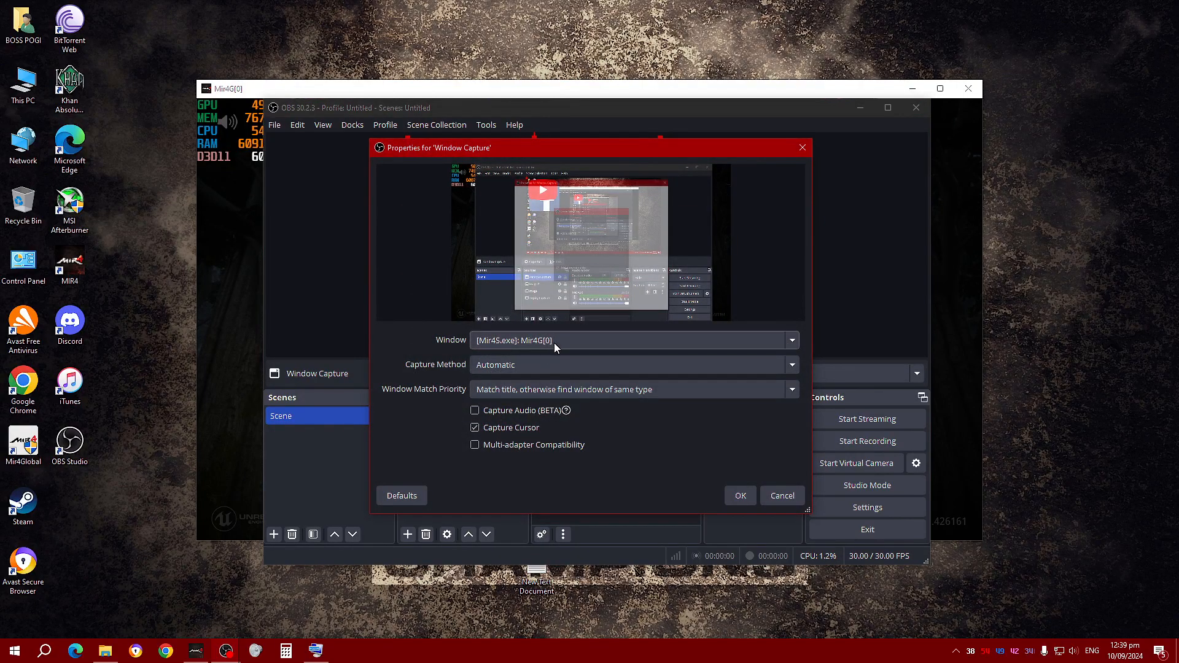
pyautogui.click(740, 496)
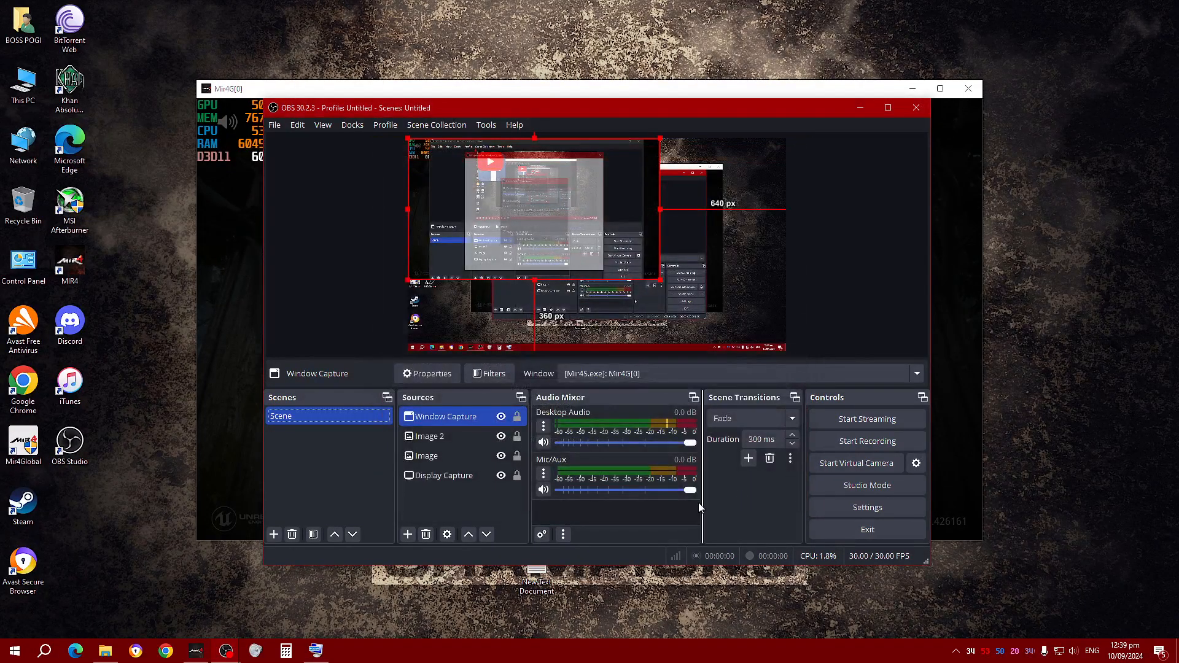
# Check the Display Capture properties and set the Window Capture source's capture method to Windows 10 (1903 and up)
pyautogui.doubleClick(466, 477)
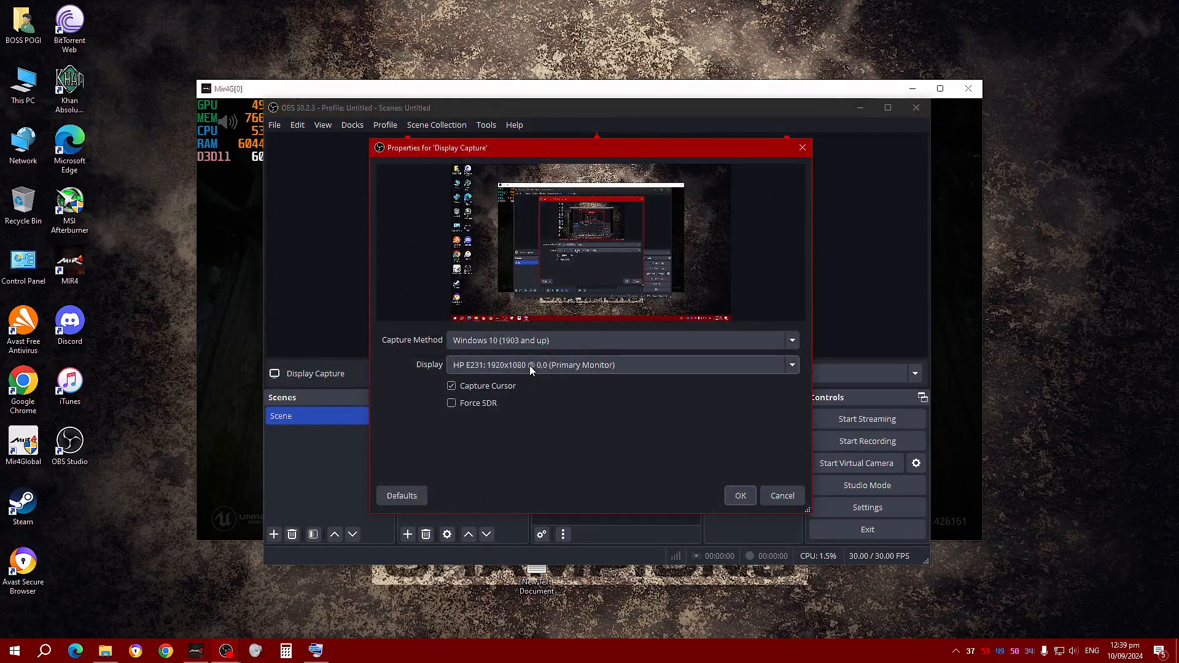
pyautogui.click(782, 496)
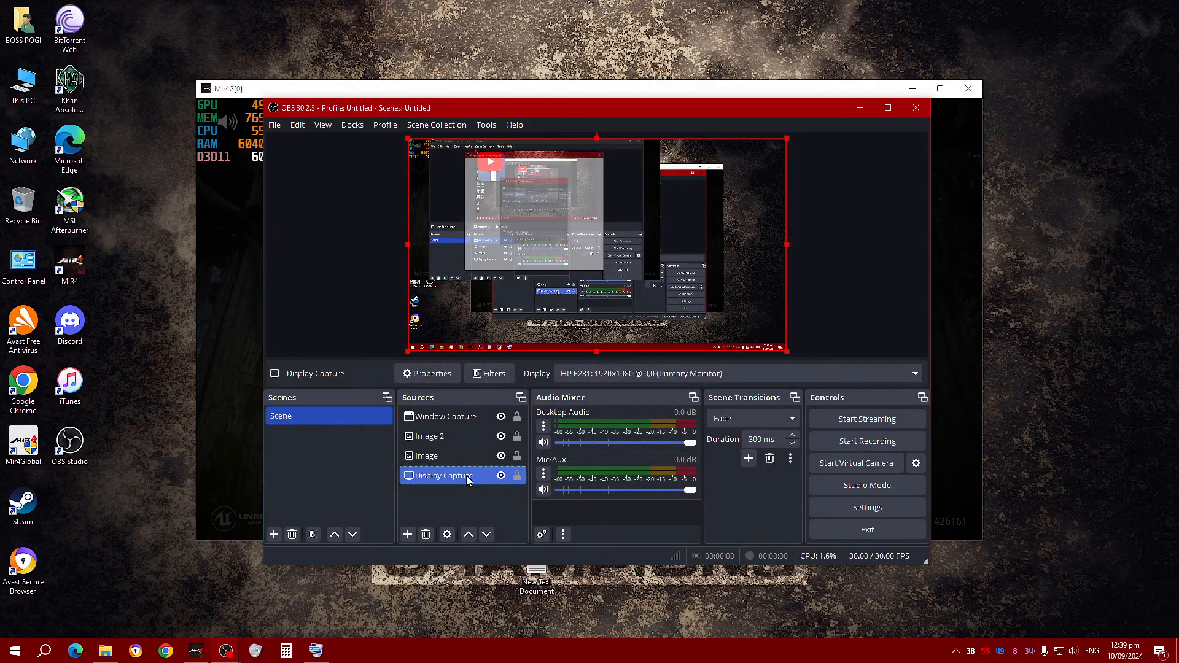
pyautogui.doubleClick(457, 417)
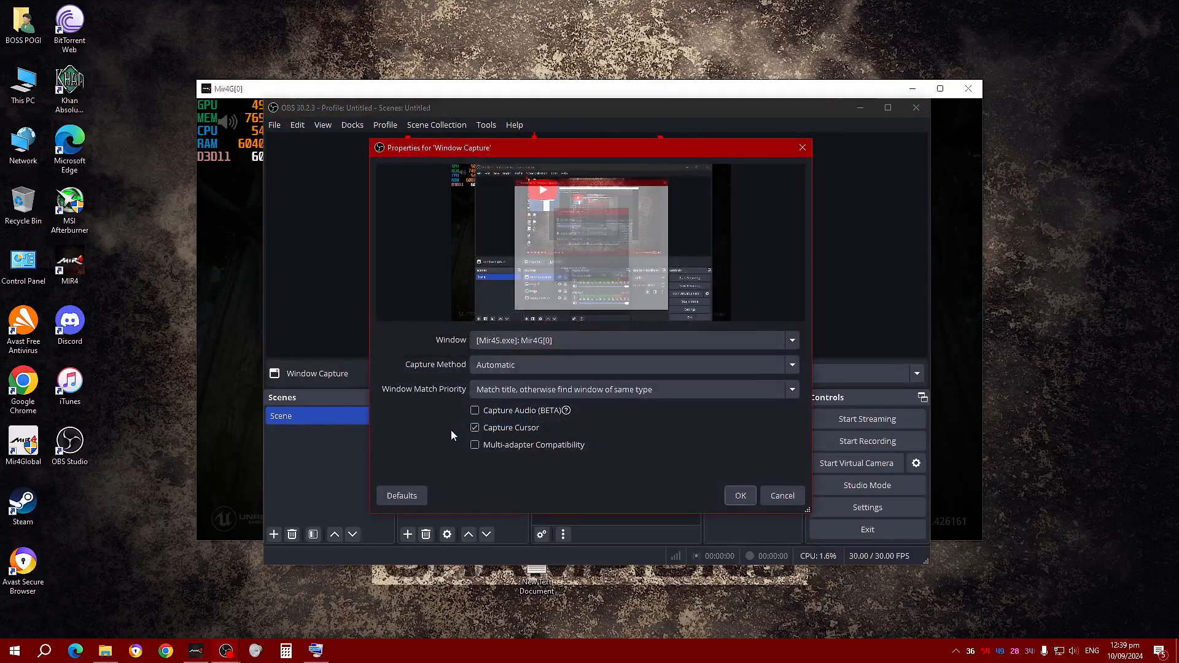
pyautogui.click(592, 342)
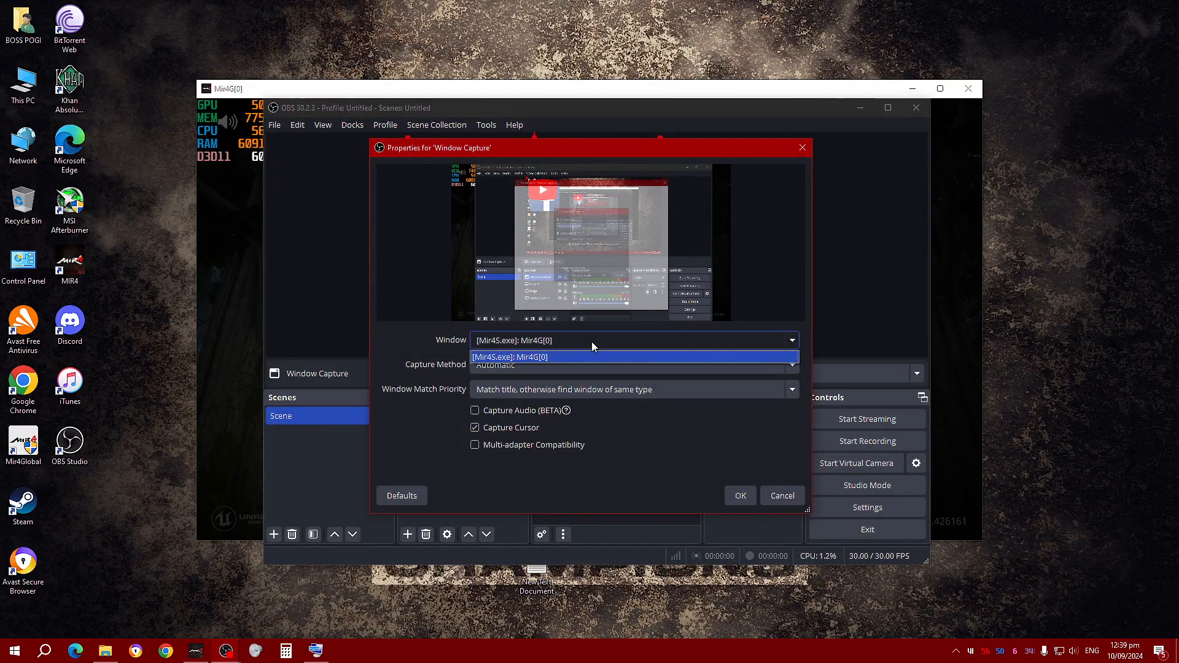
pyautogui.click(580, 357)
pyautogui.click(568, 362)
pyautogui.click(569, 362)
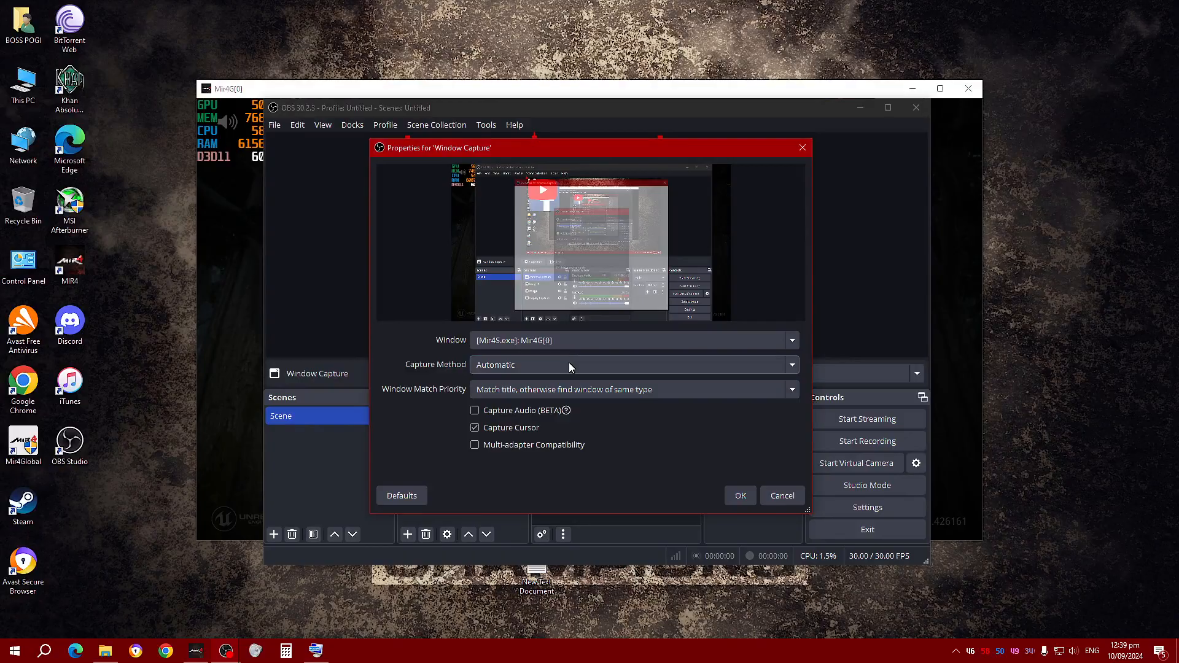
pyautogui.click(573, 340)
pyautogui.click(574, 340)
pyautogui.click(575, 367)
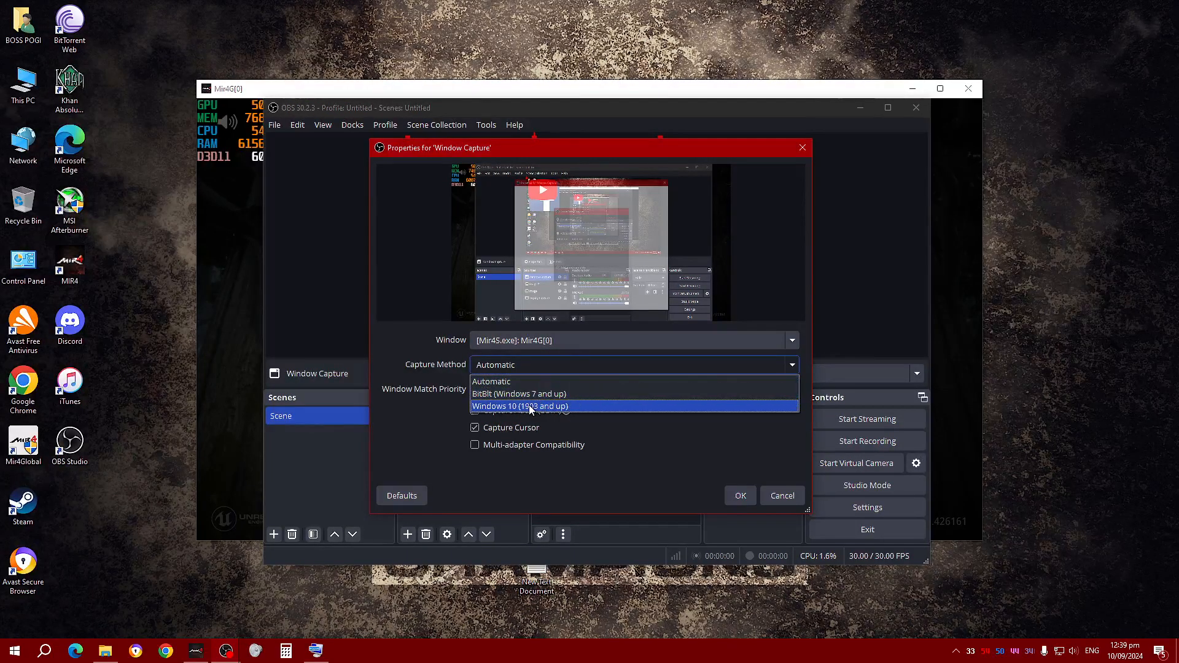
pyautogui.click(532, 407)
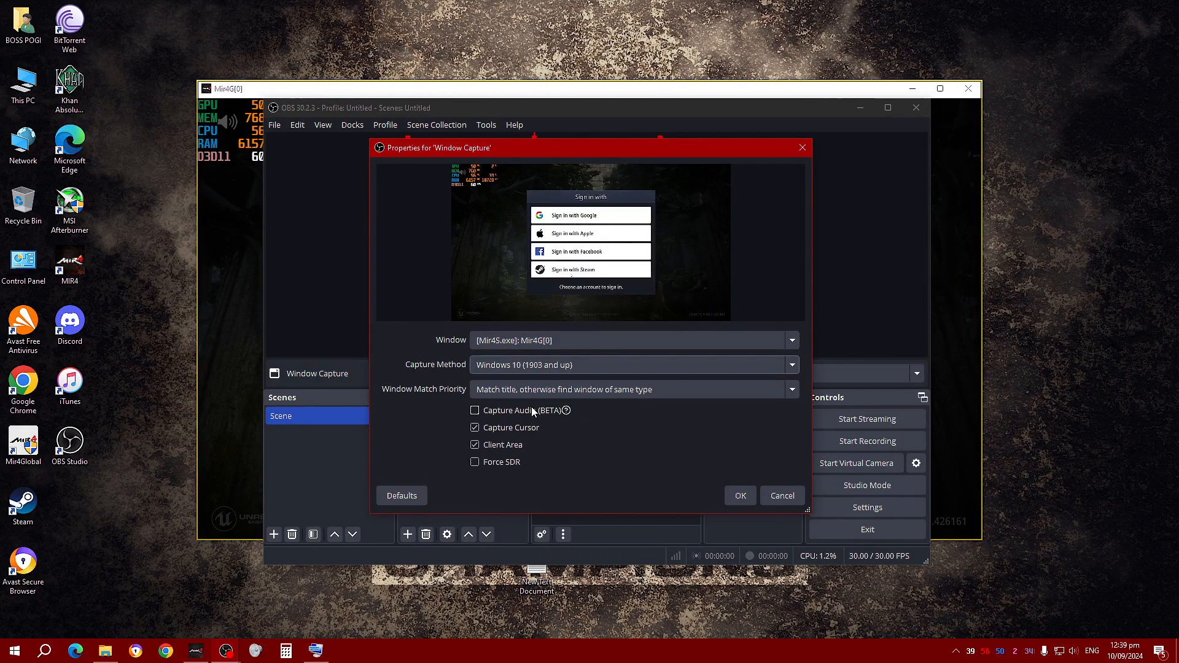
pyautogui.click(738, 496)
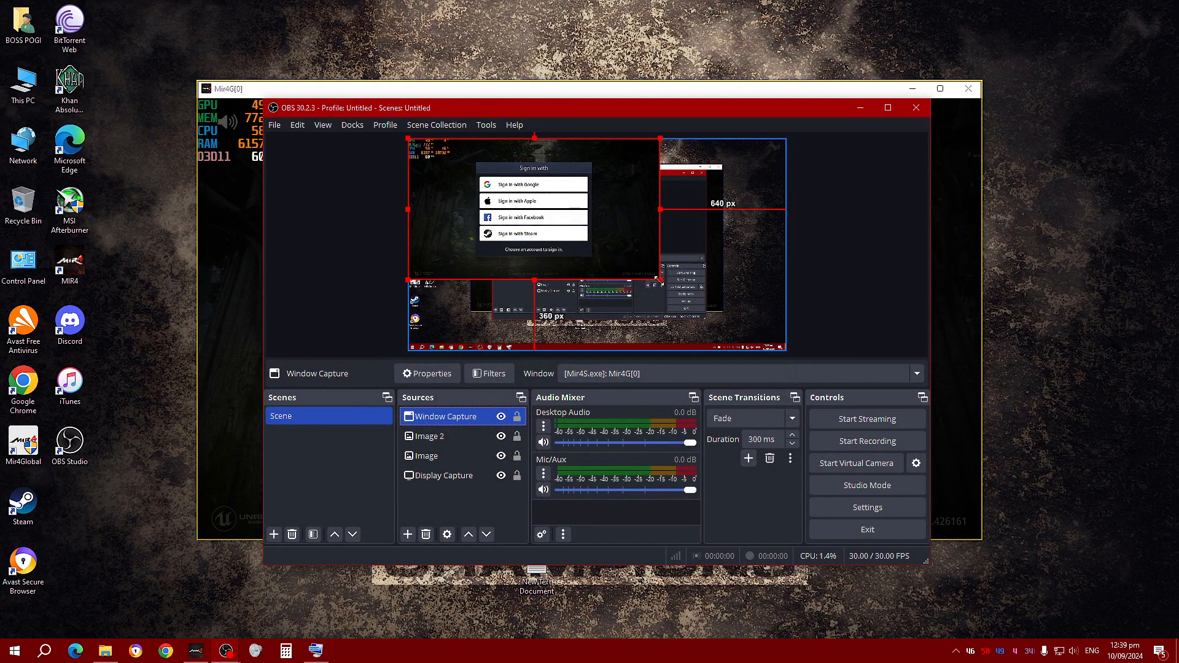
# Enlarge the game window capture to the full canvas and reduce its height, leaving a strip about 146 px high beneath it
pyautogui.moveTo(661, 281); pyautogui.dragTo(786, 337)
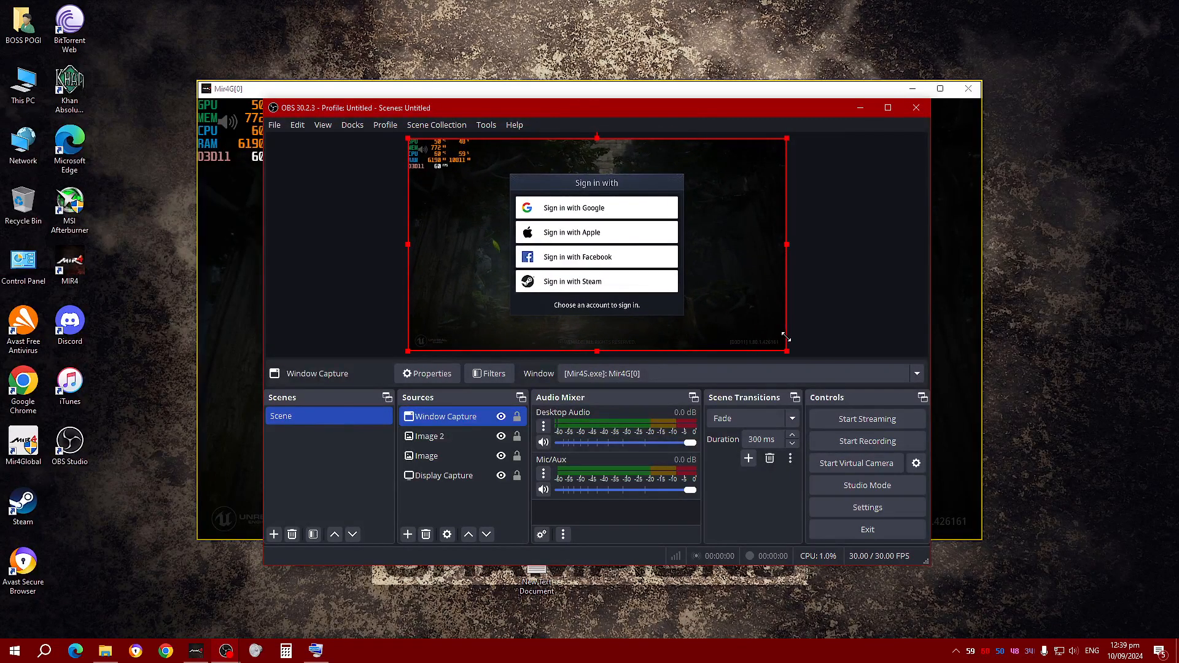
pyautogui.click(881, 305)
pyautogui.click(651, 281)
pyautogui.moveTo(597, 350); pyautogui.dragTo(602, 325)
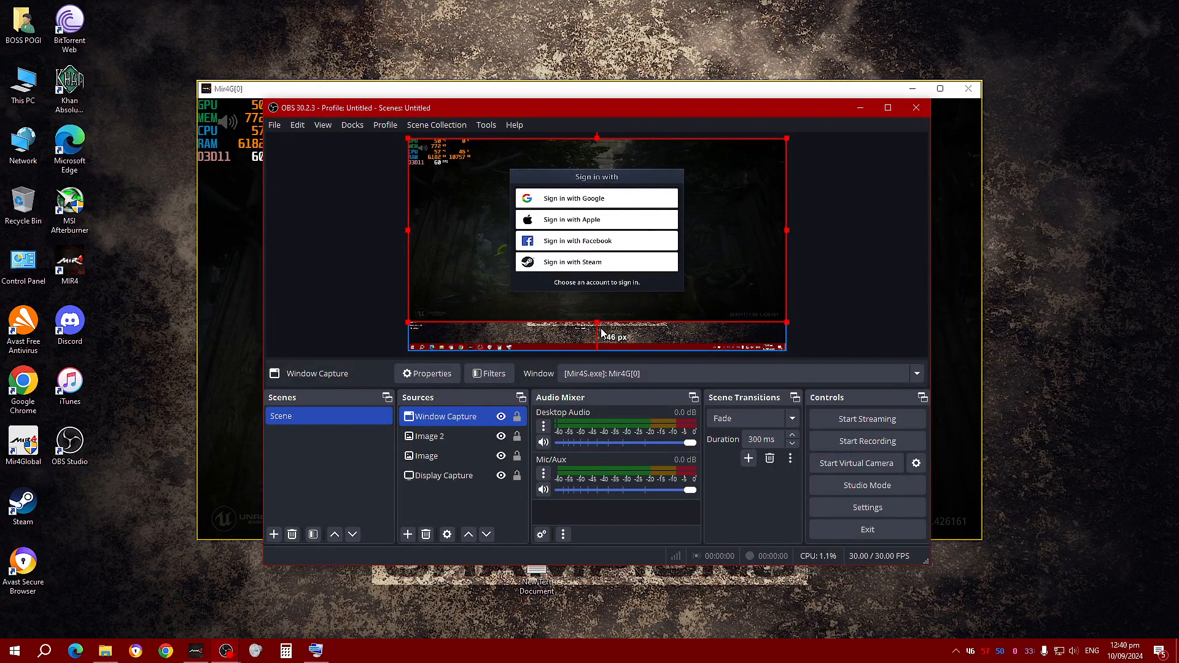
pyautogui.click(849, 304)
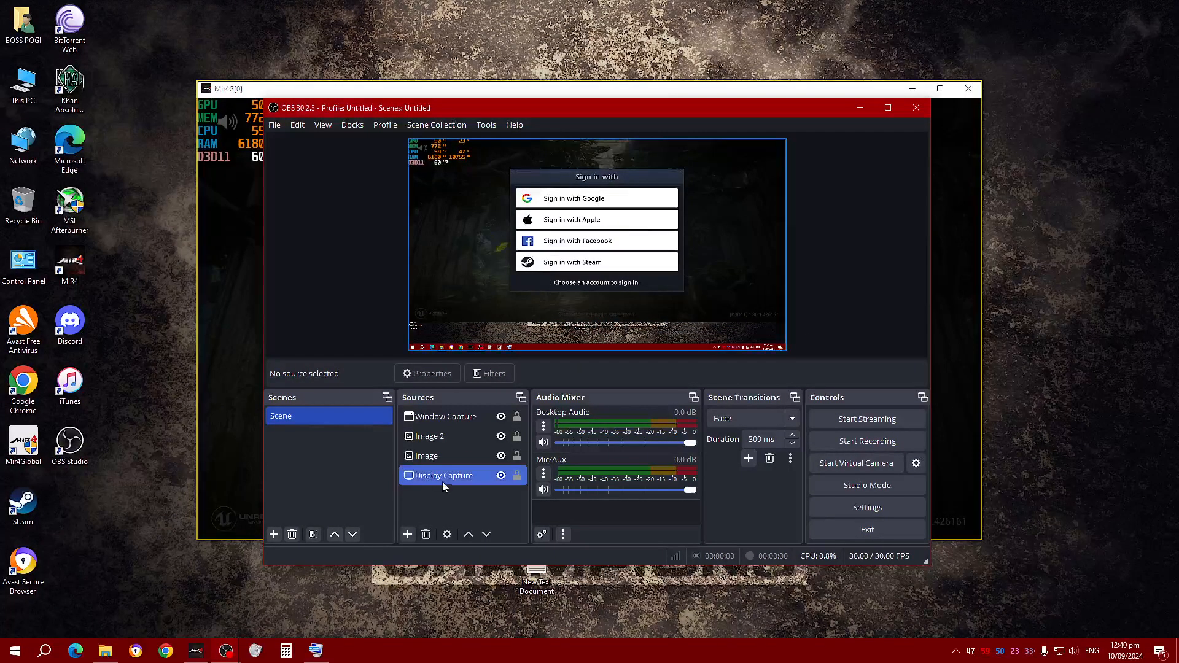
# Add a third new Image source to the scene, keeping the suggested name and leaving it visible
pyautogui.click(408, 534)
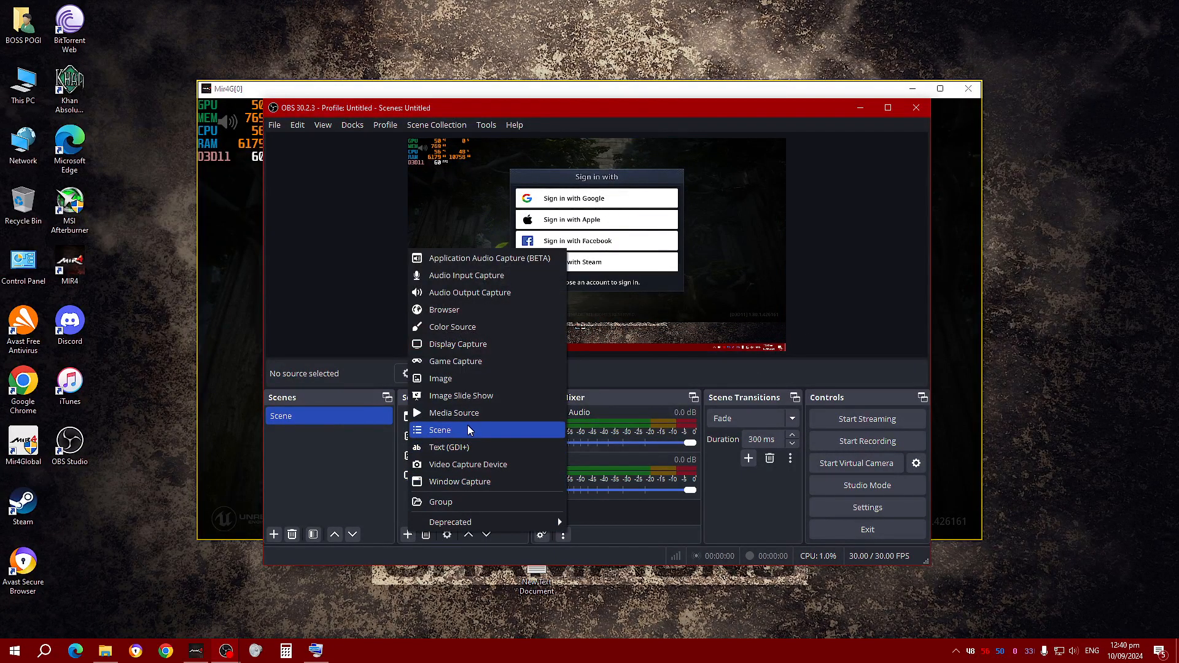
pyautogui.click(463, 379)
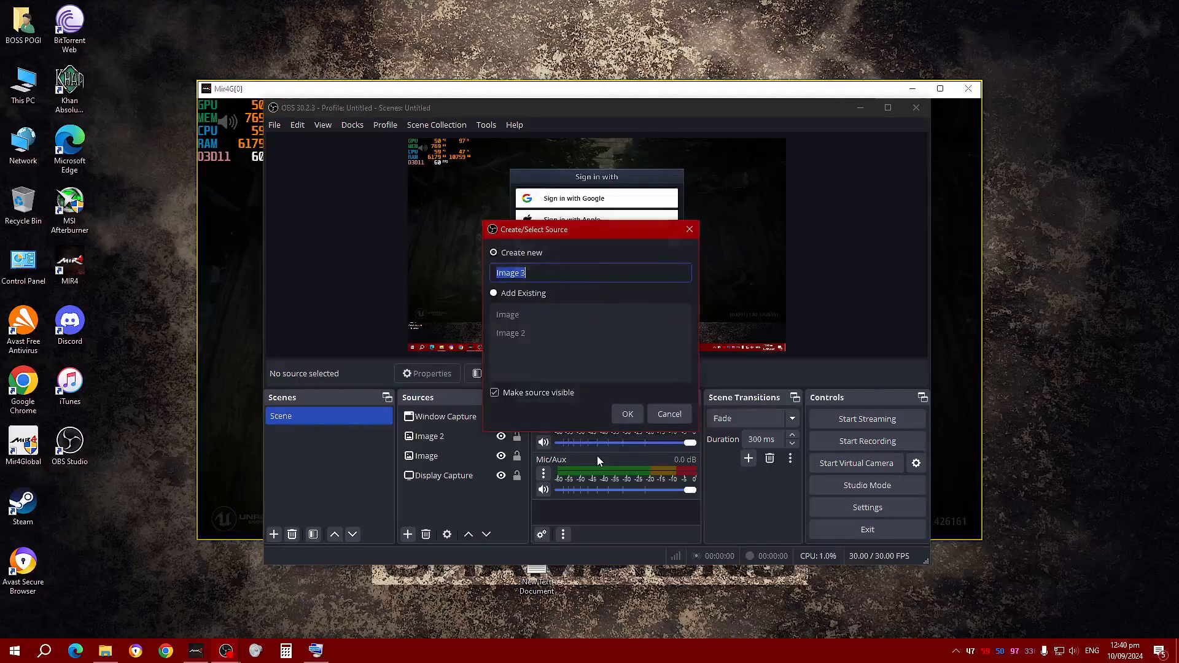
pyautogui.click(627, 415)
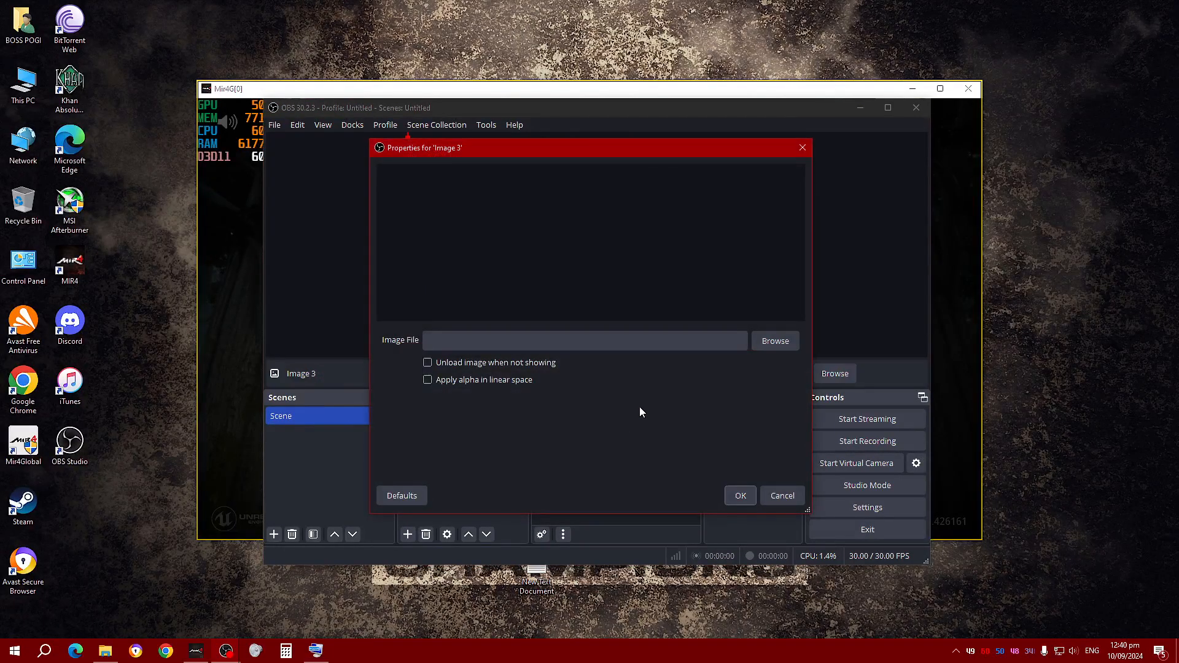
# Load the banner file Untitled.png from the Stream Setup folder into the third image source, browsing with large icons, and accept its properties
pyautogui.click(780, 342)
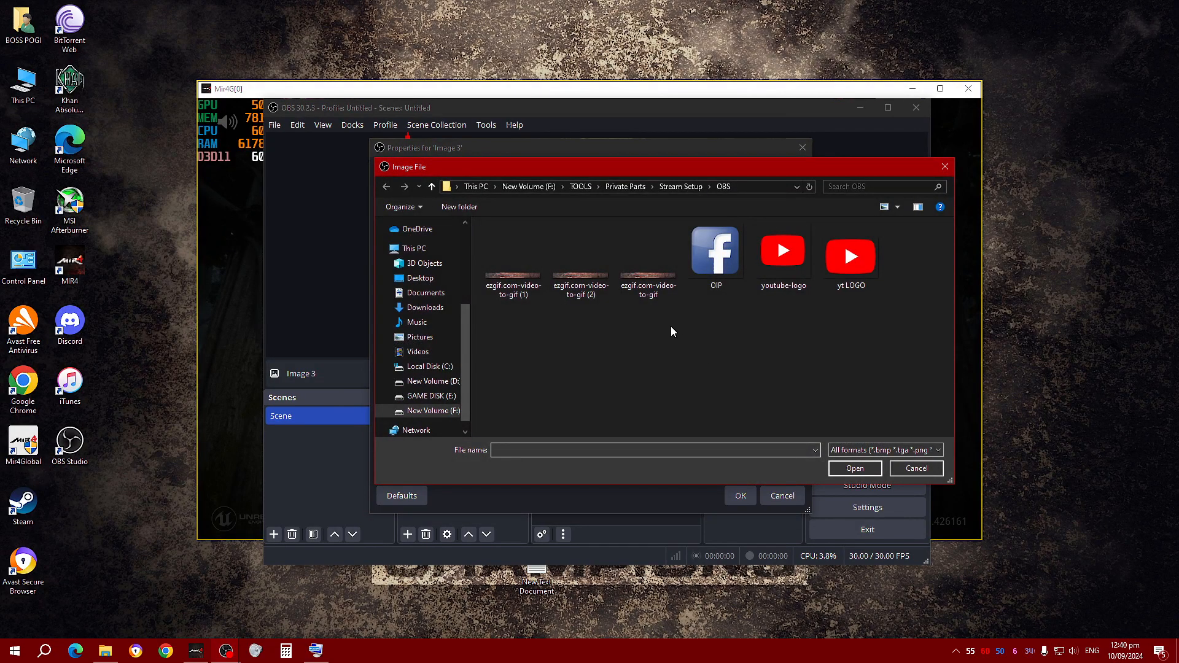
pyautogui.click(431, 187)
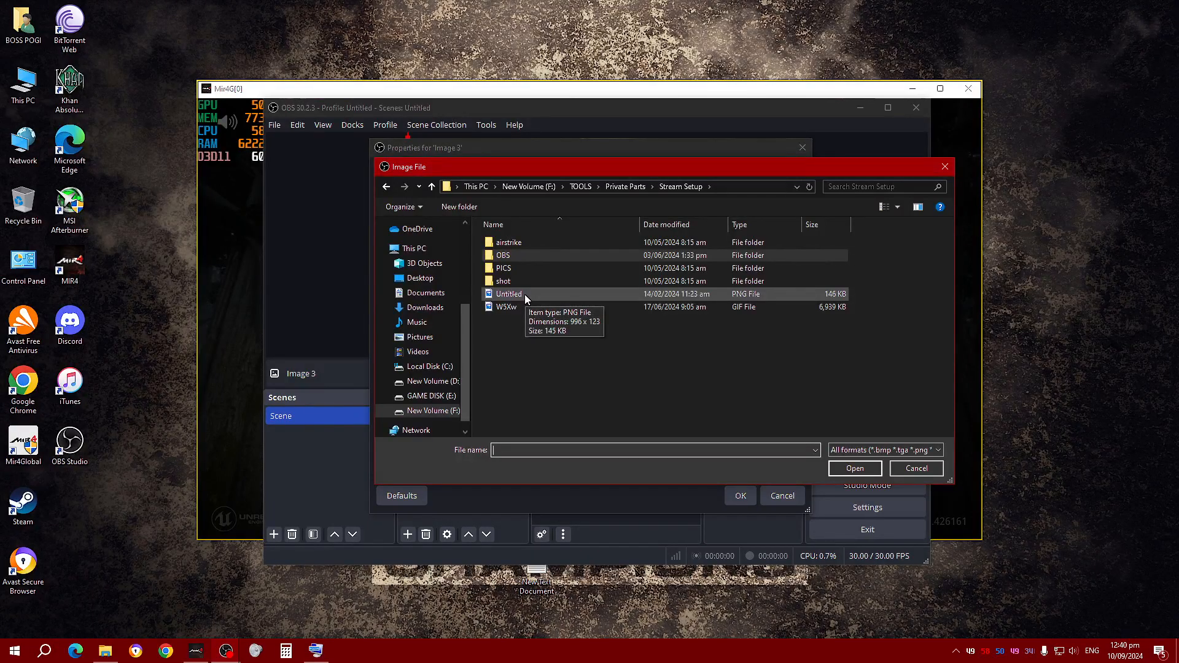
pyautogui.rightClick(527, 298)
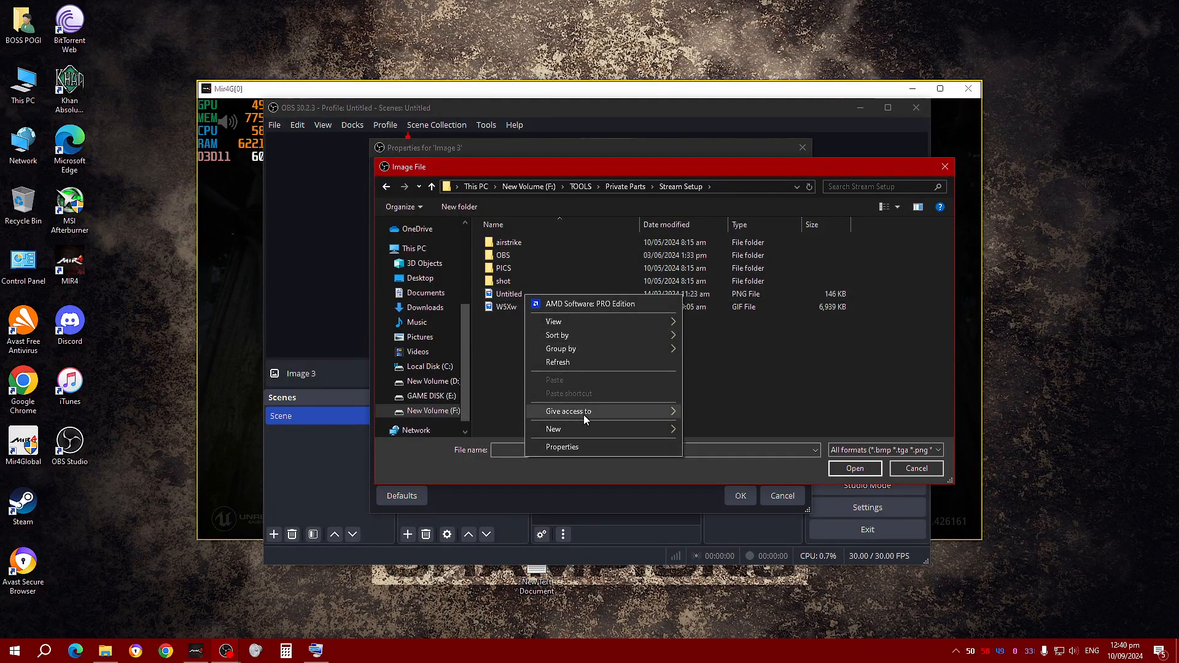
pyautogui.click(910, 327)
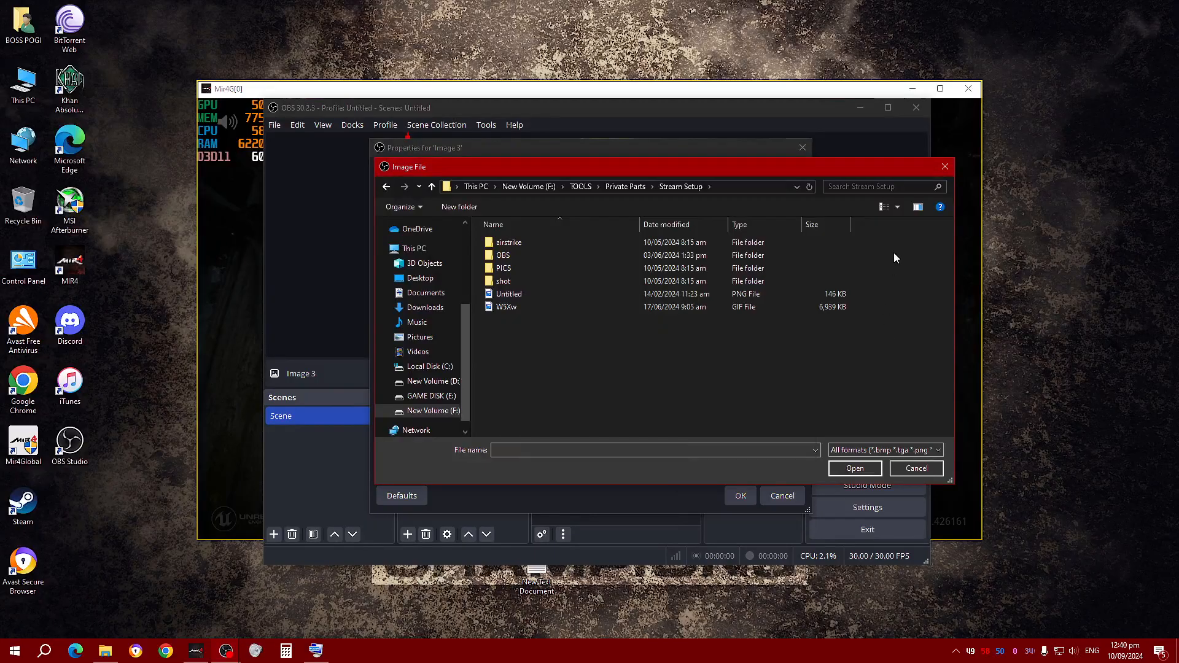
pyautogui.click(898, 208)
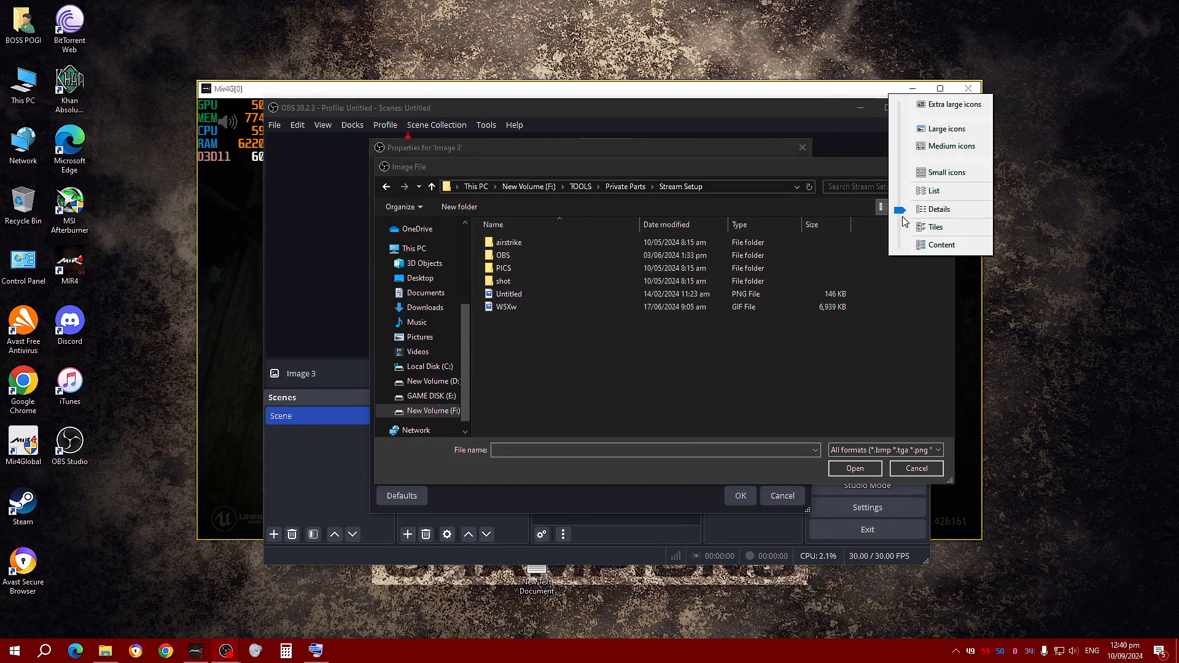
pyautogui.click(949, 130)
pyautogui.click(783, 258)
pyautogui.click(855, 468)
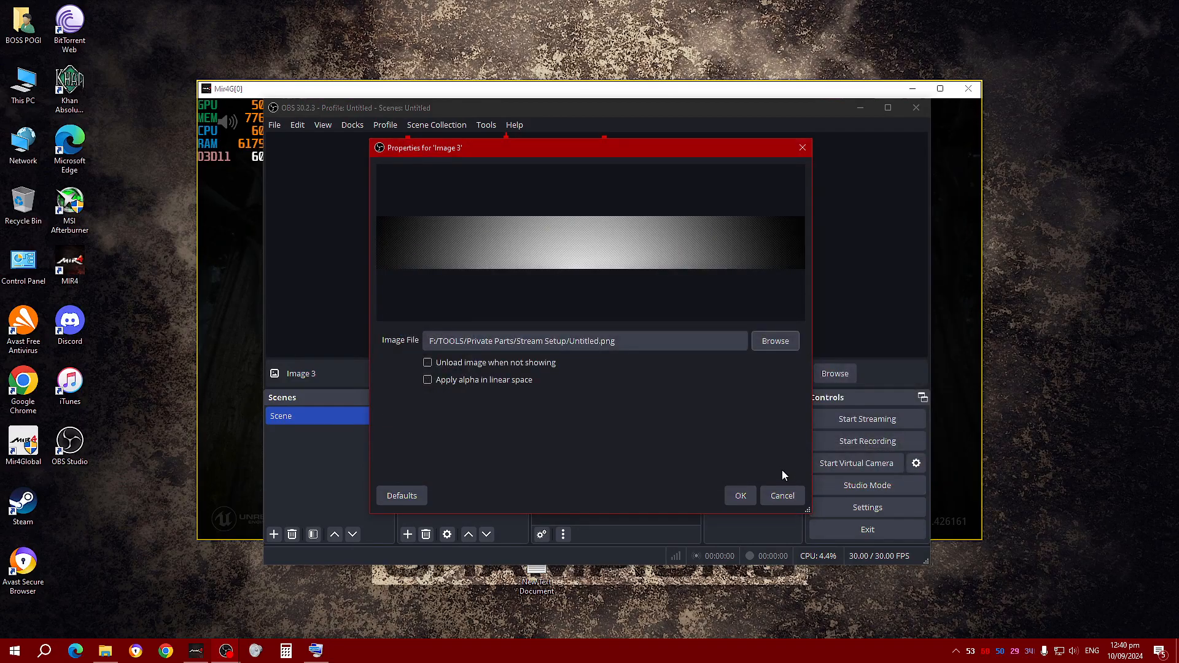
pyautogui.click(741, 496)
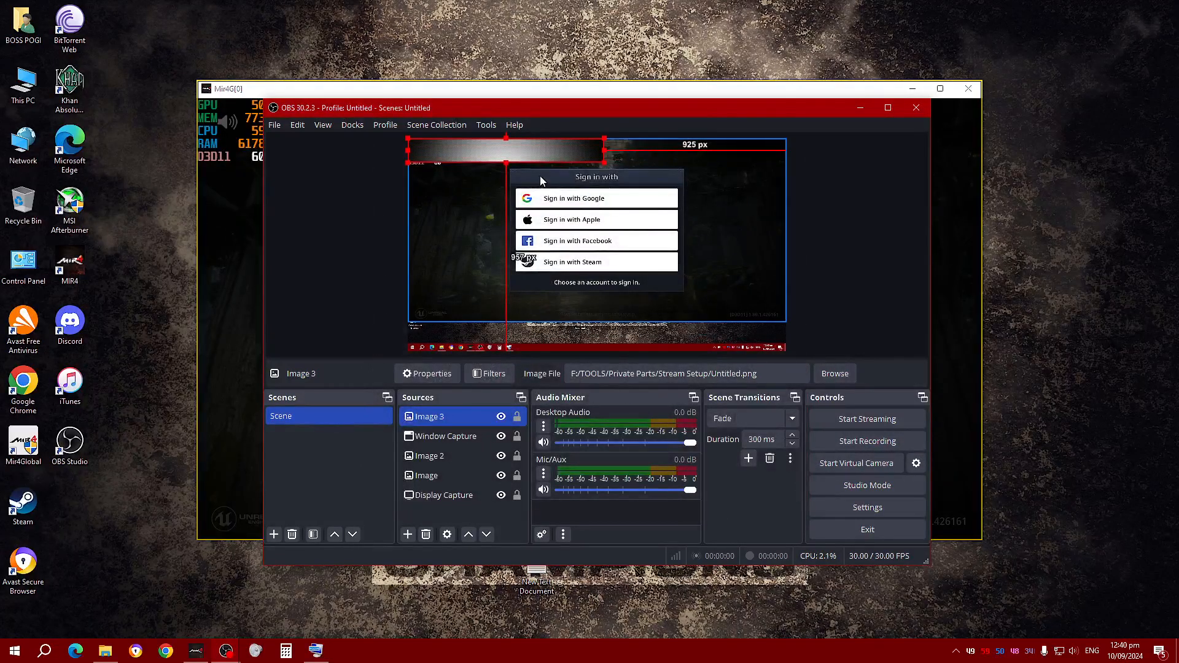
# Place the banner image along the canvas's lower edge beneath the game capture, scaled to the full canvas width
pyautogui.moveTo(533, 155); pyautogui.dragTo(787, 339)
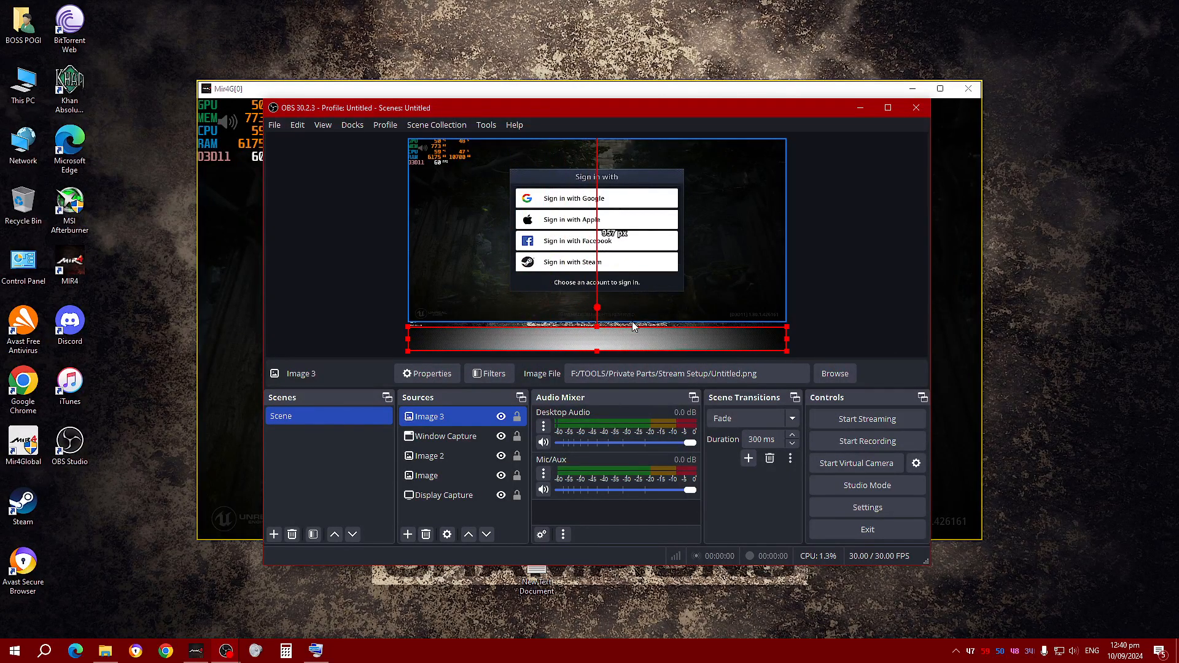
# Lengthen the game window capture to leave a strip about 95 px high beneath it, and move Image 3 to the bottom of the source order
pyautogui.click(729, 274)
pyautogui.moveTo(597, 322); pyautogui.dragTo(598, 332)
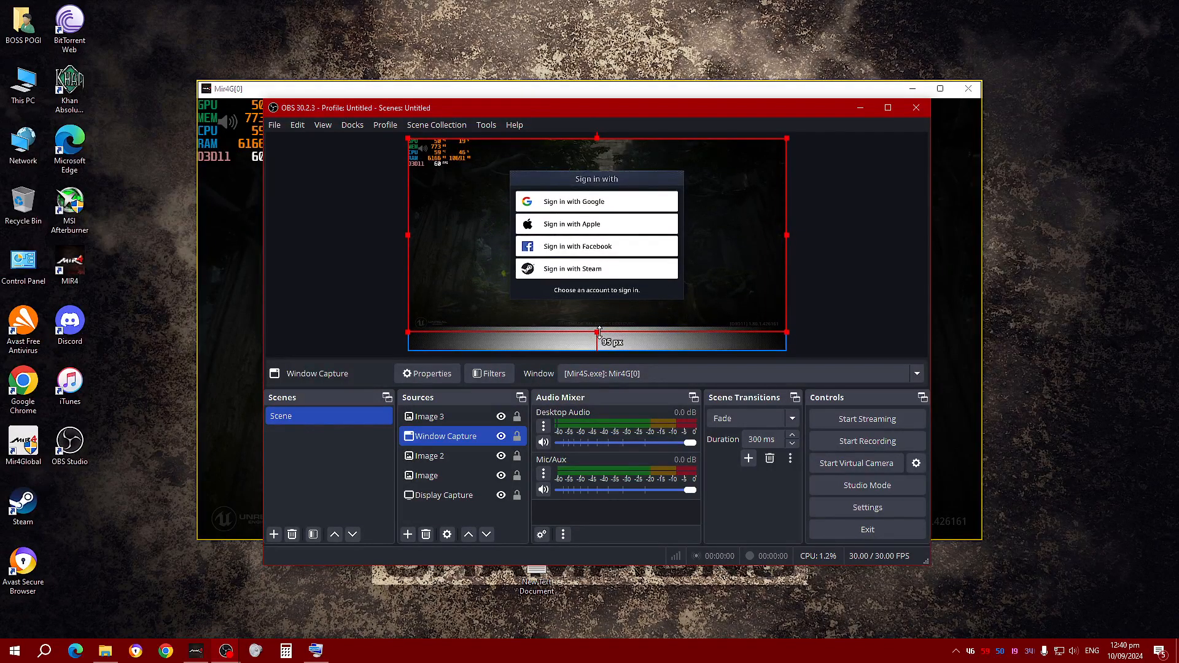
pyautogui.click(463, 419)
pyautogui.moveTo(463, 418); pyautogui.dragTo(460, 514)
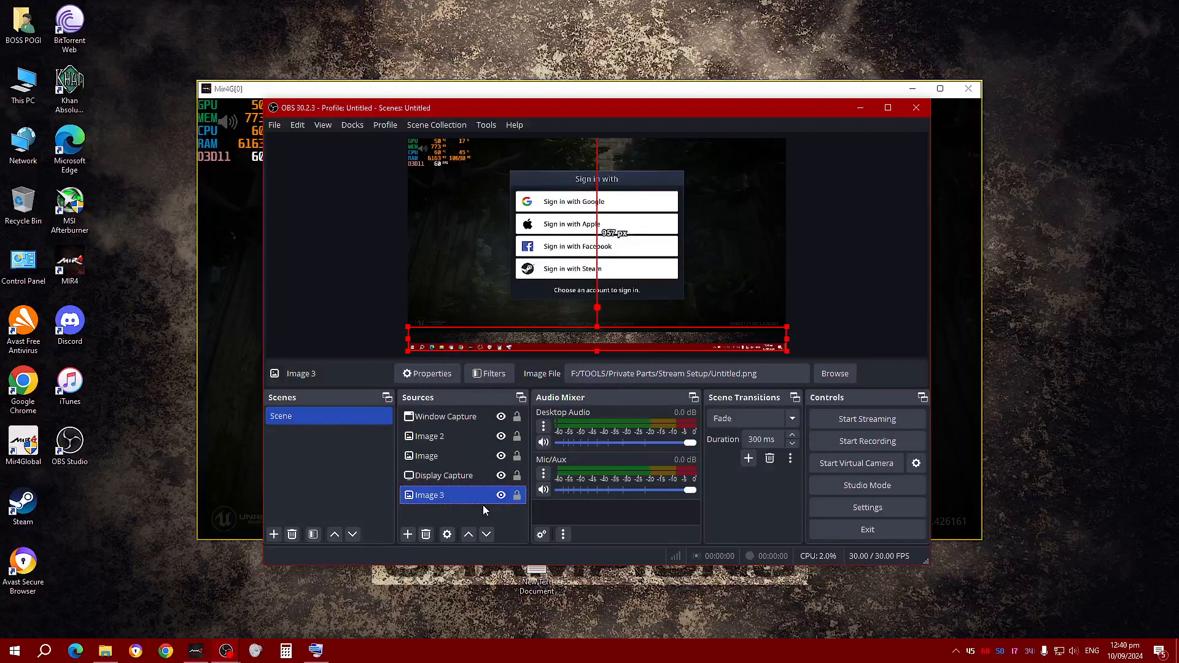
# Reduce the display capture's height from its lower edge so the banner strip along the canvas's lower edge is uncovered
pyautogui.keyDown('ctrl'); pyautogui.click(492, 477); pyautogui.keyUp('ctrl')
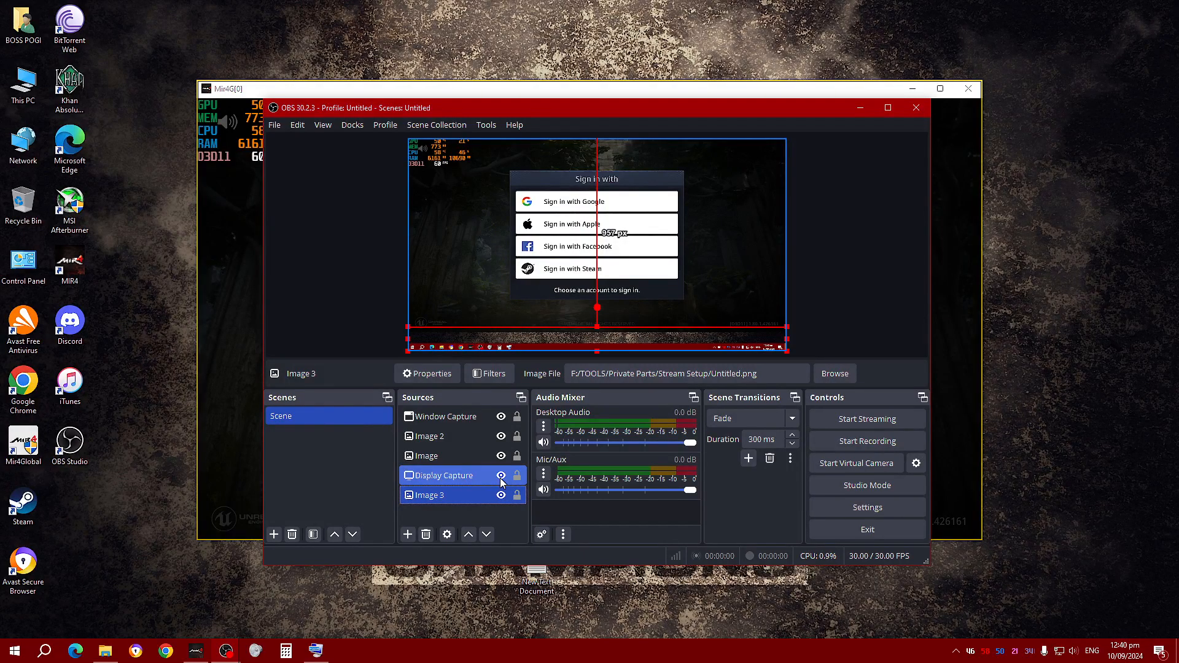
pyautogui.click(461, 478)
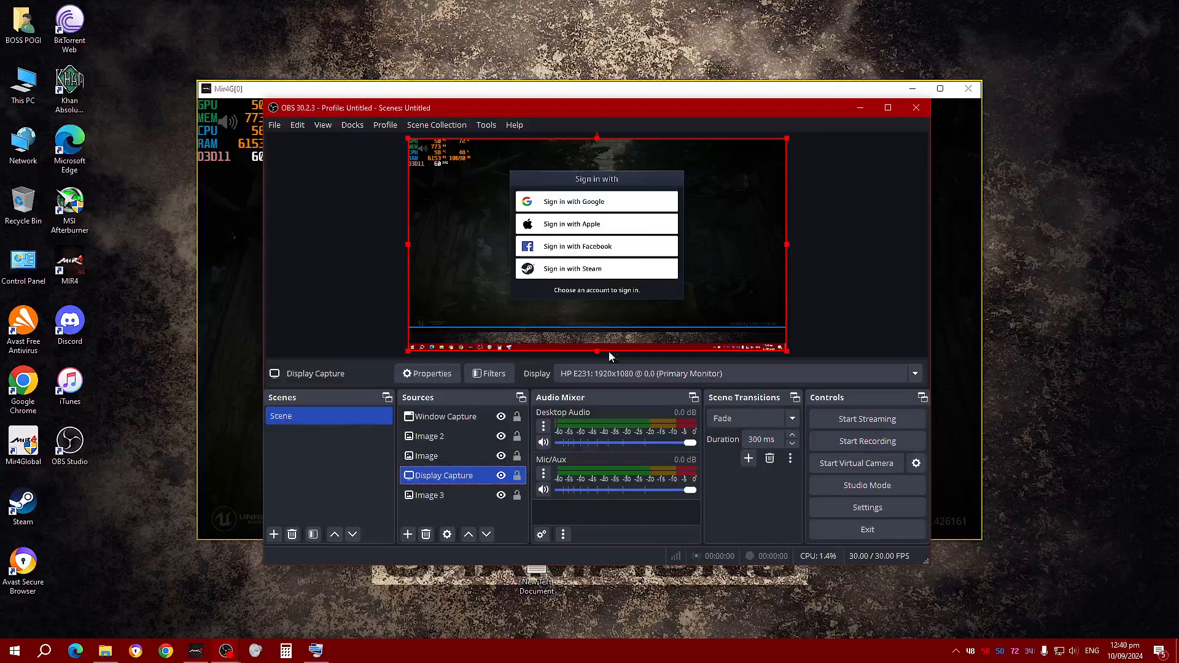
pyautogui.moveTo(597, 350); pyautogui.dragTo(639, 347)
pyautogui.click(878, 329)
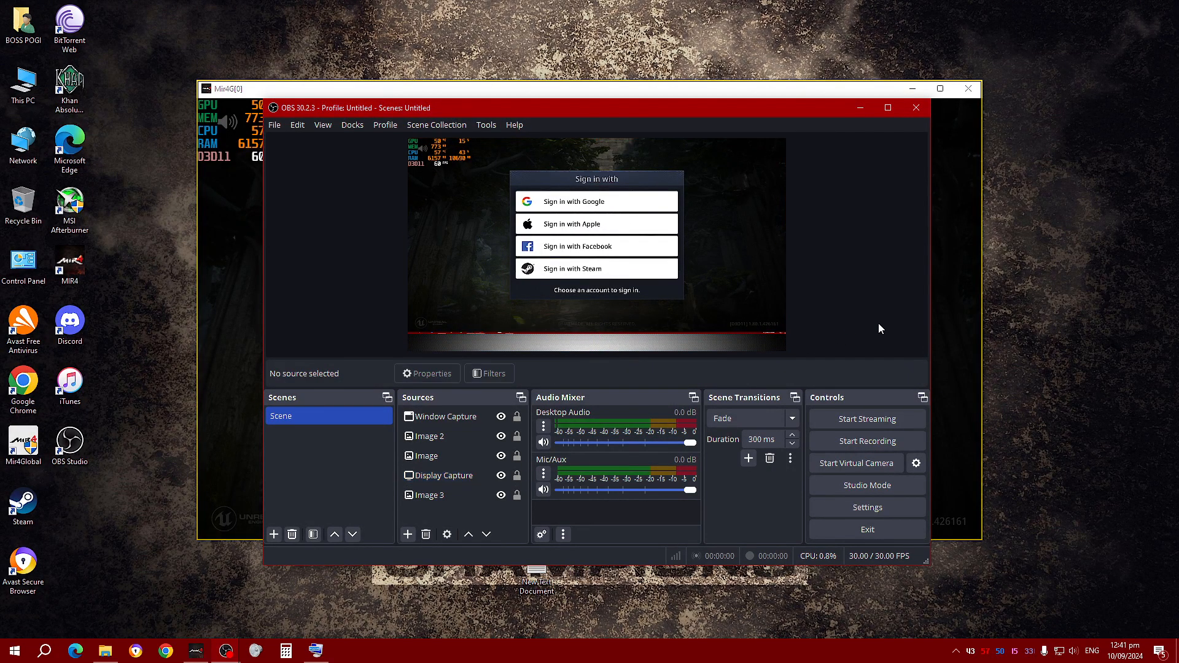
# Maximize the program window and lock all five sources in the scene
pyautogui.click(887, 108)
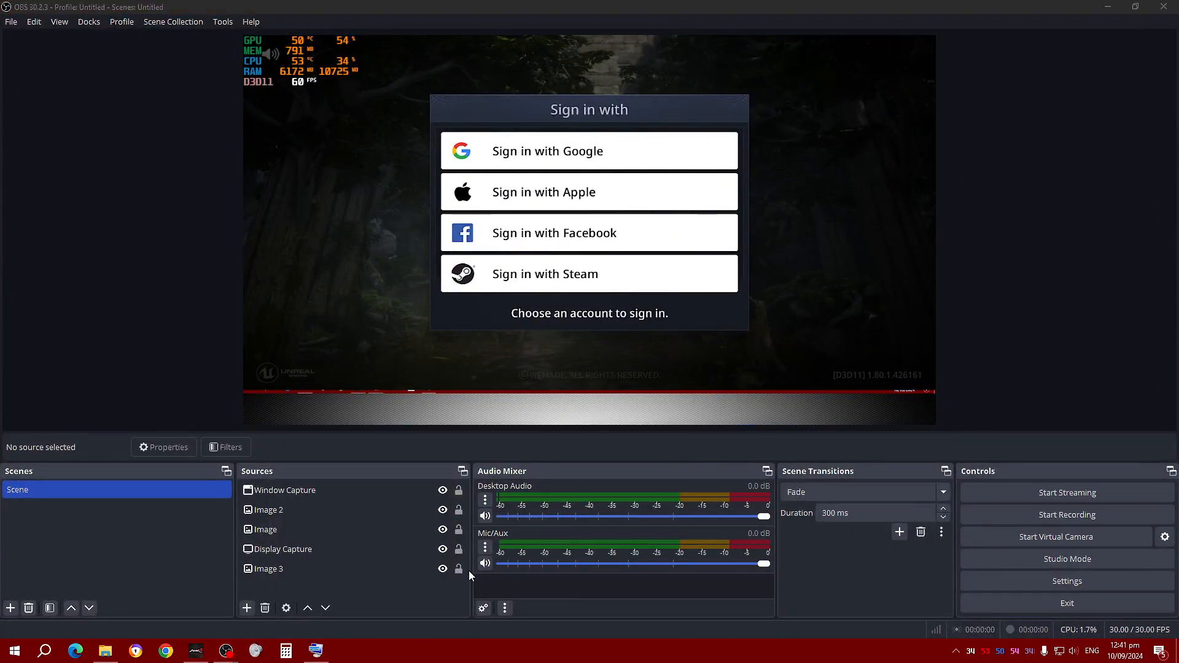
pyautogui.click(457, 536)
pyautogui.click(459, 533)
pyautogui.click(460, 512)
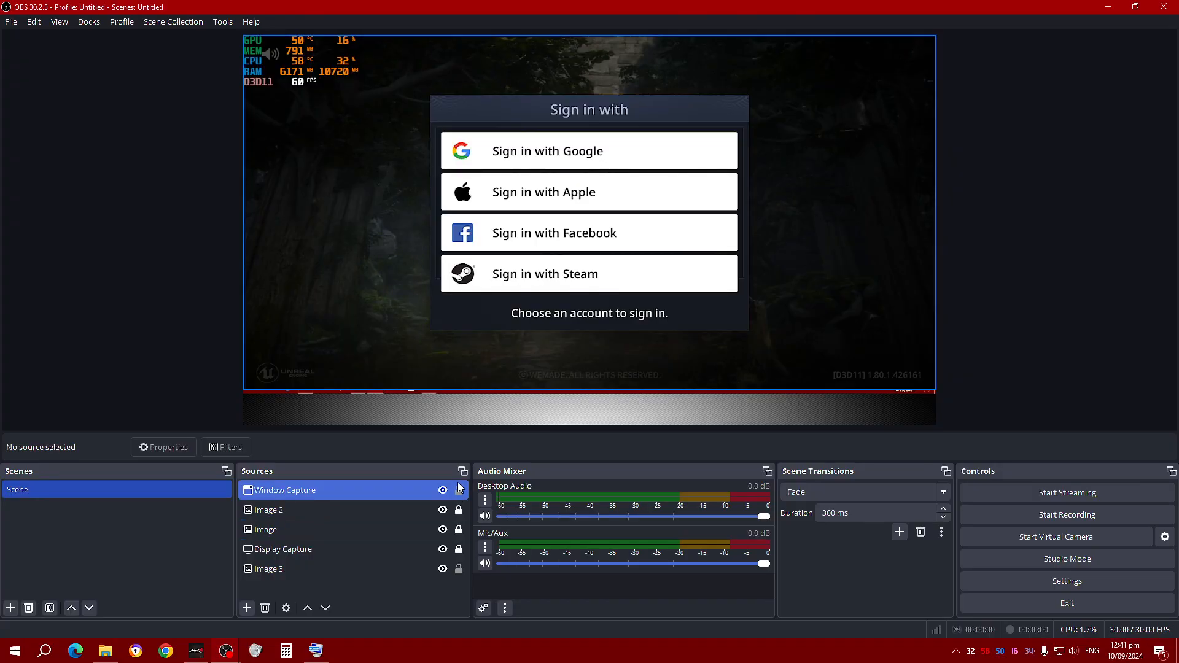
pyautogui.click(461, 488)
pyautogui.click(459, 489)
pyautogui.click(458, 569)
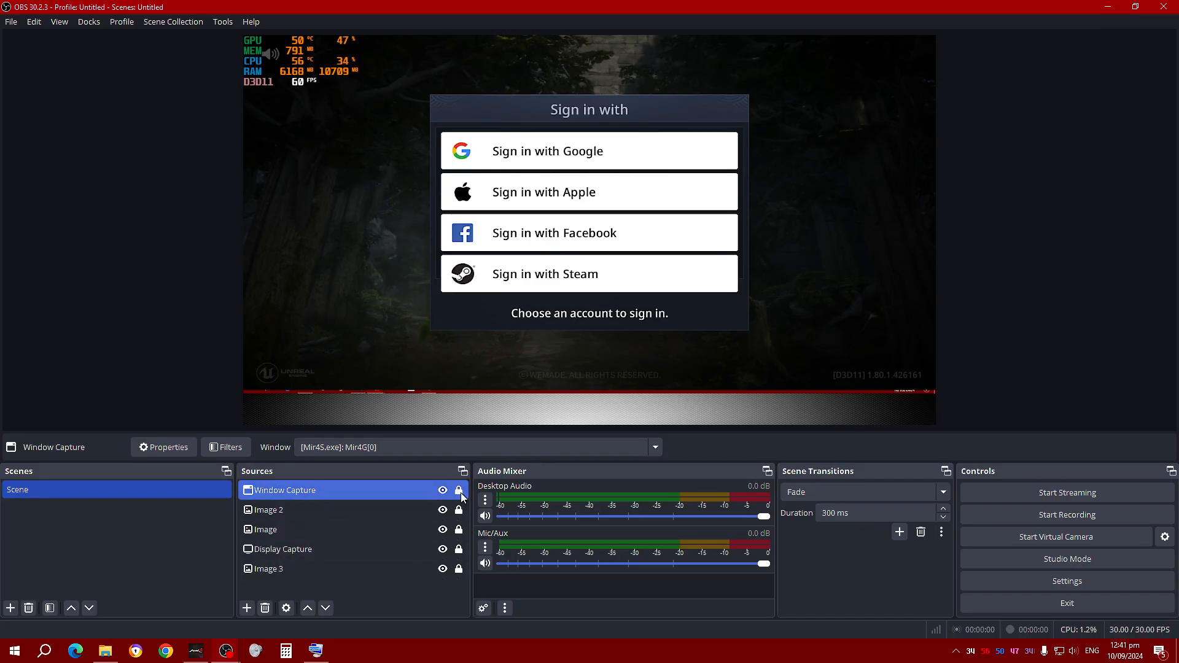
# Move the game window capture below both logo images in the source order, and check the display capture behind it by briefly hiding it
pyautogui.moveTo(352, 554); pyautogui.dragTo(311, 555)
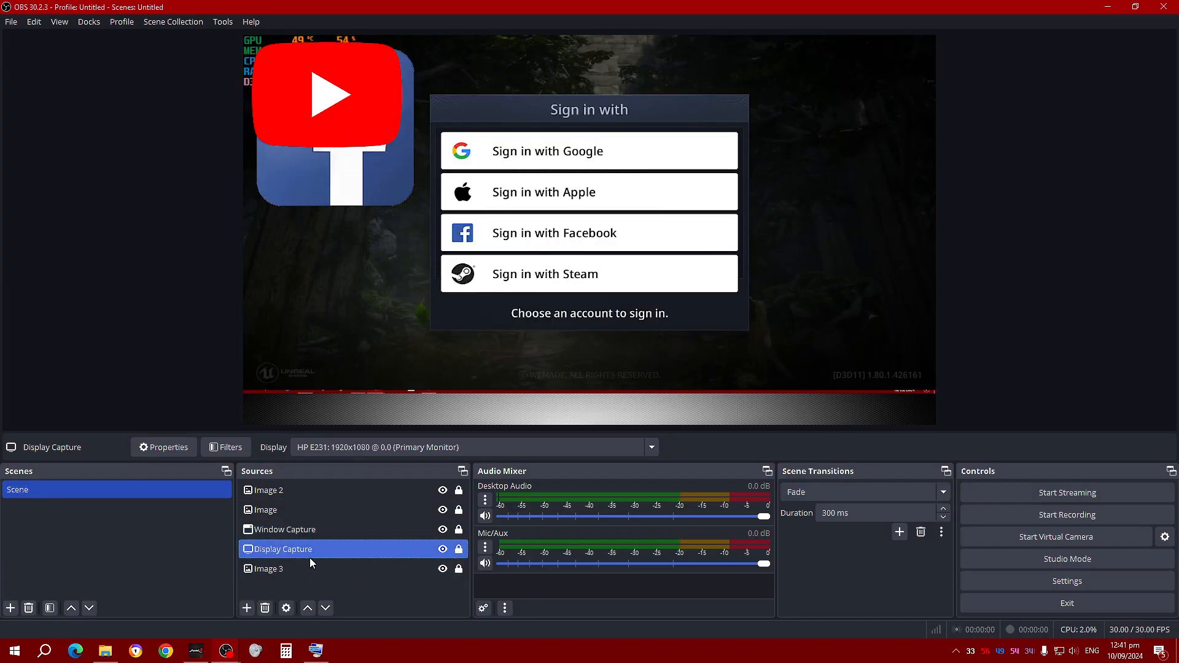
pyautogui.keyDown('ctrl'); pyautogui.click(443, 531); pyautogui.keyUp('ctrl')
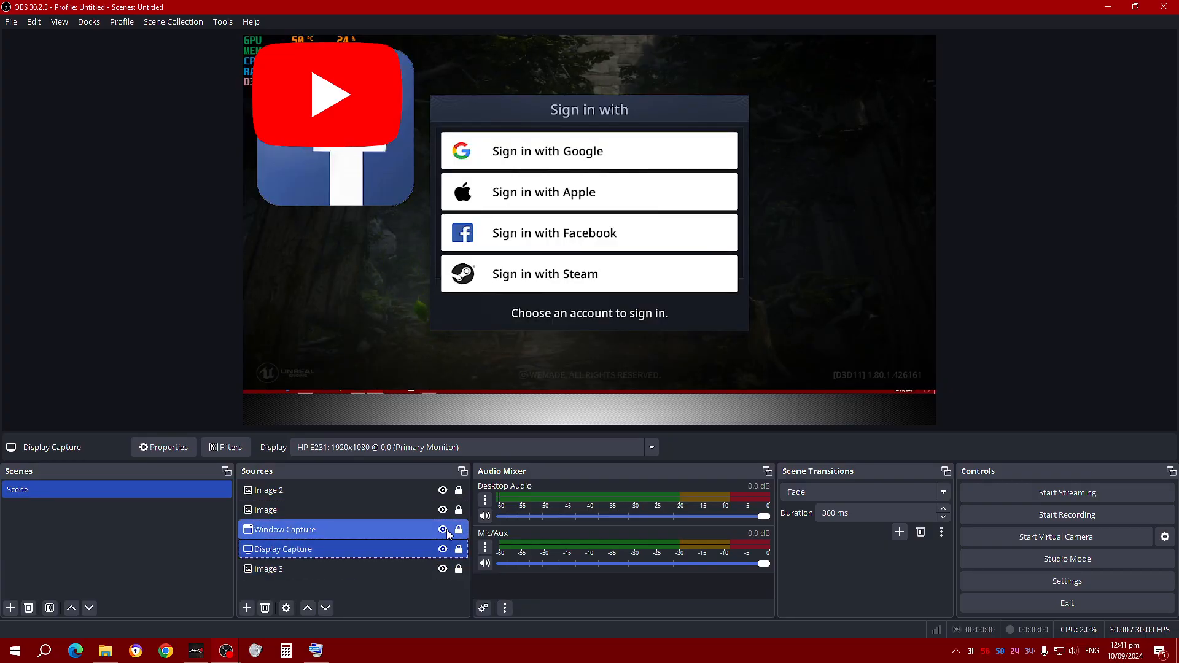
pyautogui.click(443, 530)
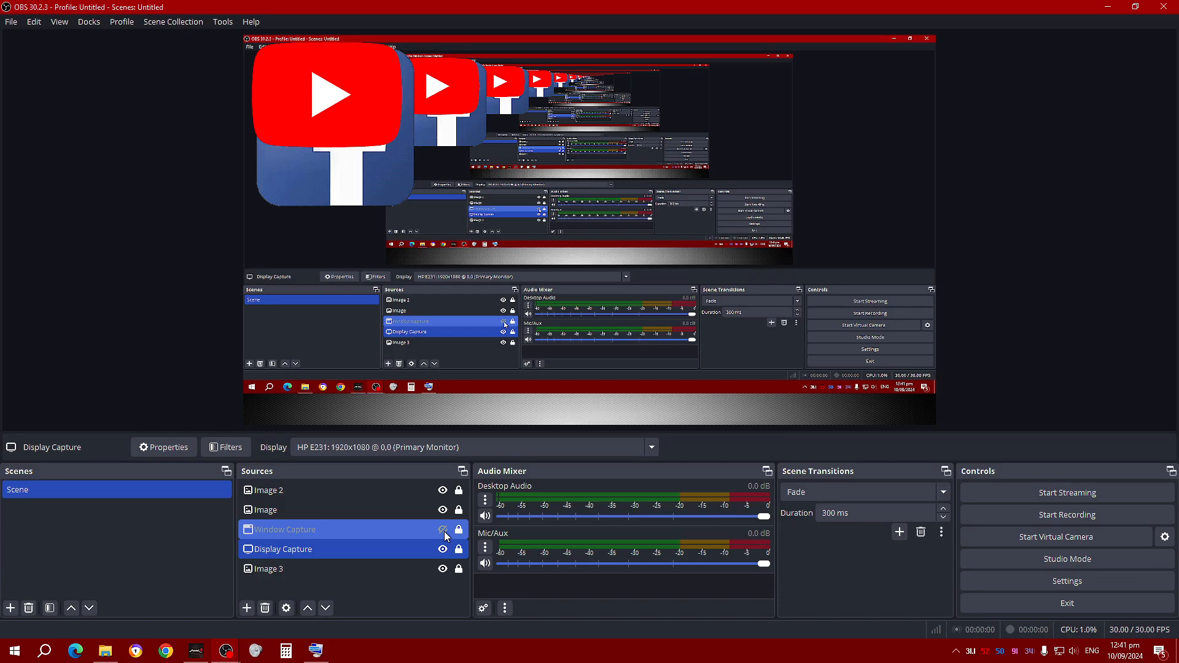
pyautogui.click(443, 530)
pyautogui.click(656, 405)
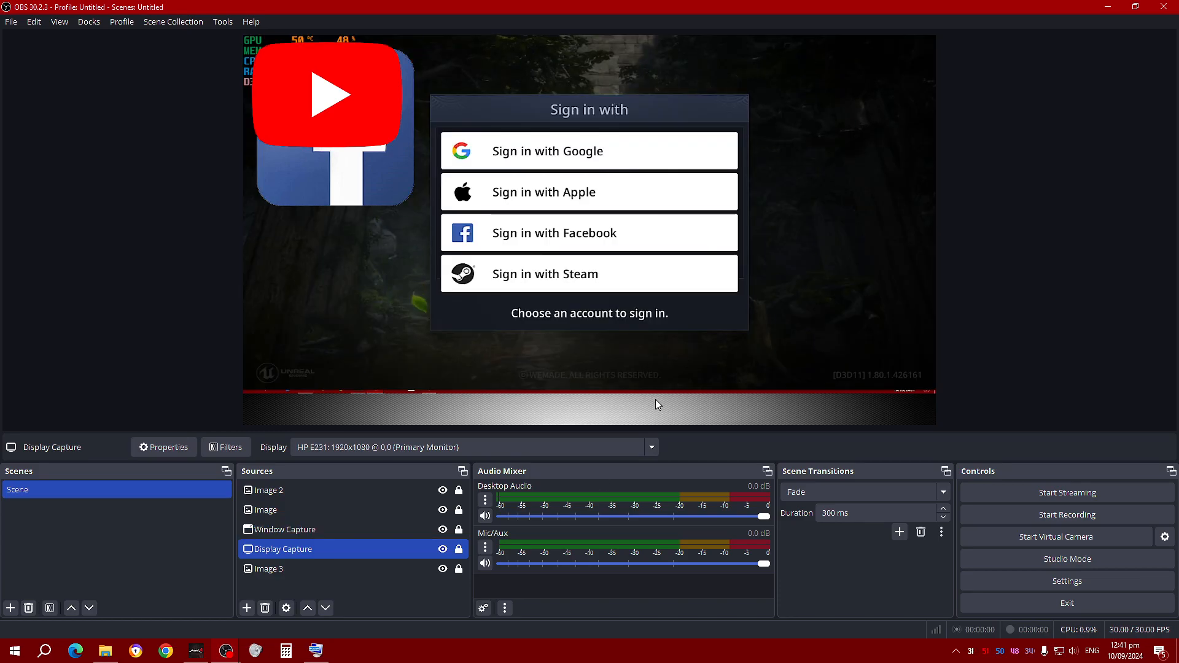
pyautogui.click(630, 356)
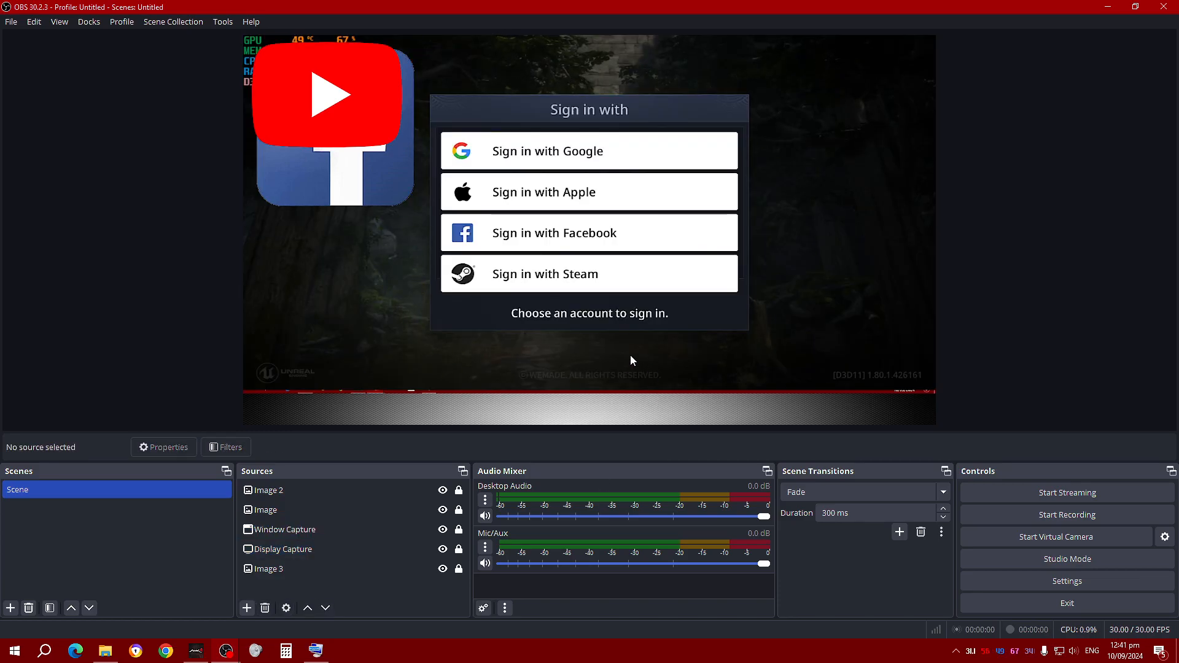
# Unlock the game window capture and extend its lower edge to leave a banner strip about 85 px high
pyautogui.click(459, 529)
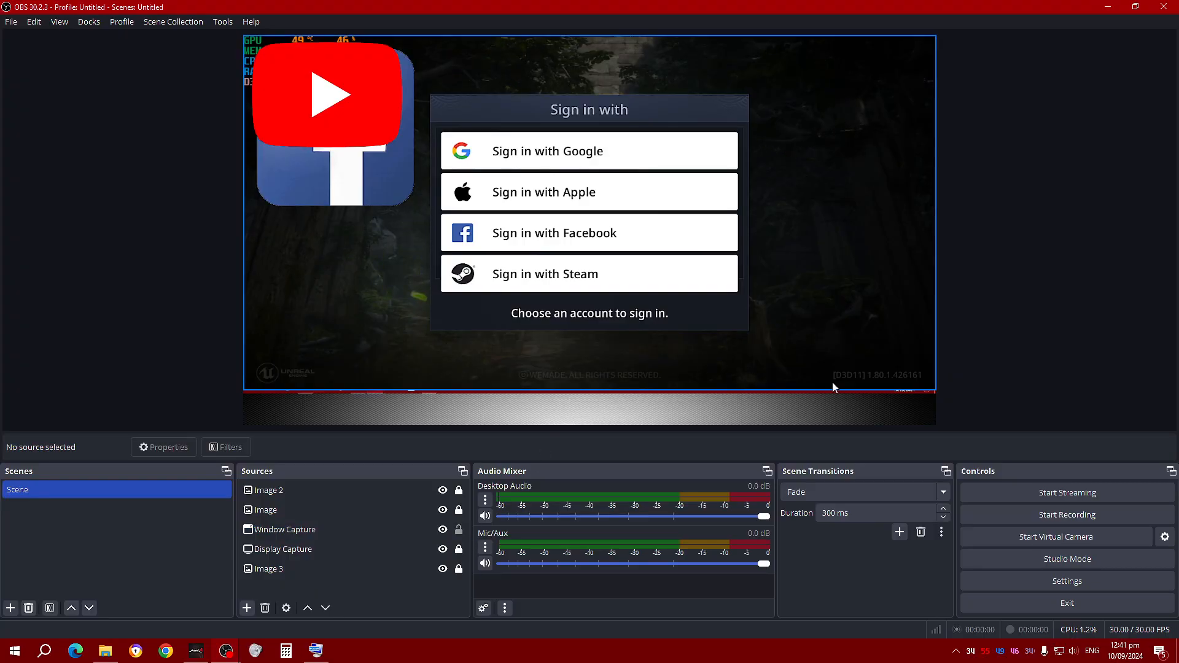
pyautogui.click(592, 374)
pyautogui.moveTo(590, 391); pyautogui.dragTo(588, 393)
pyautogui.click(1030, 389)
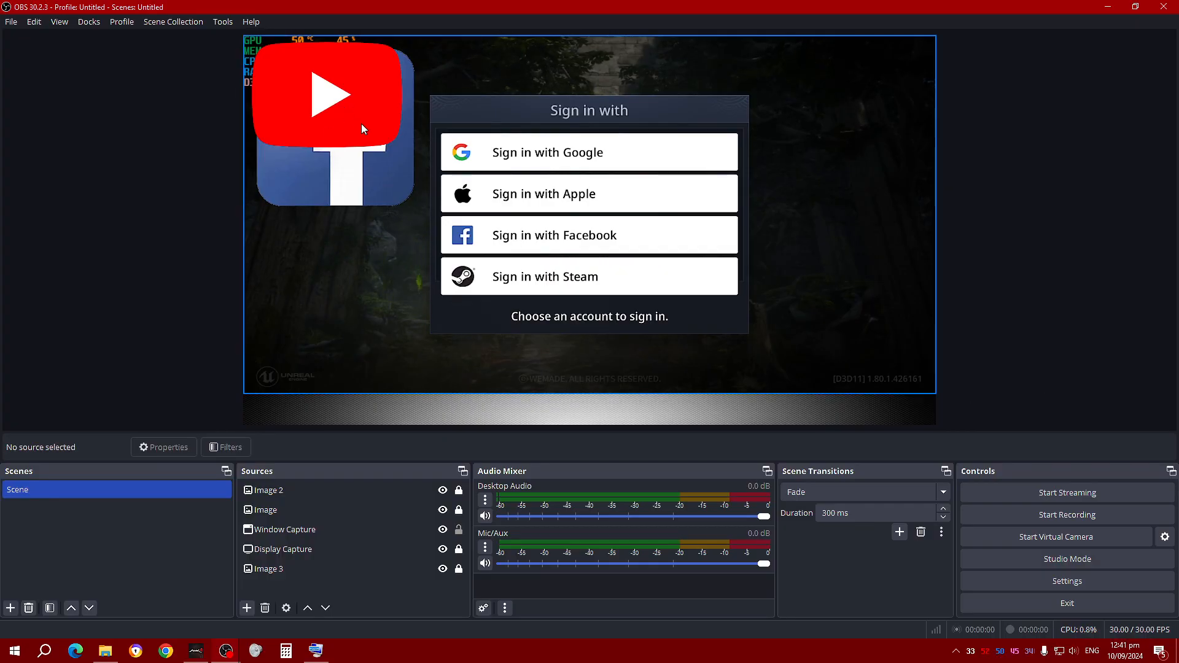
pyautogui.click(296, 95)
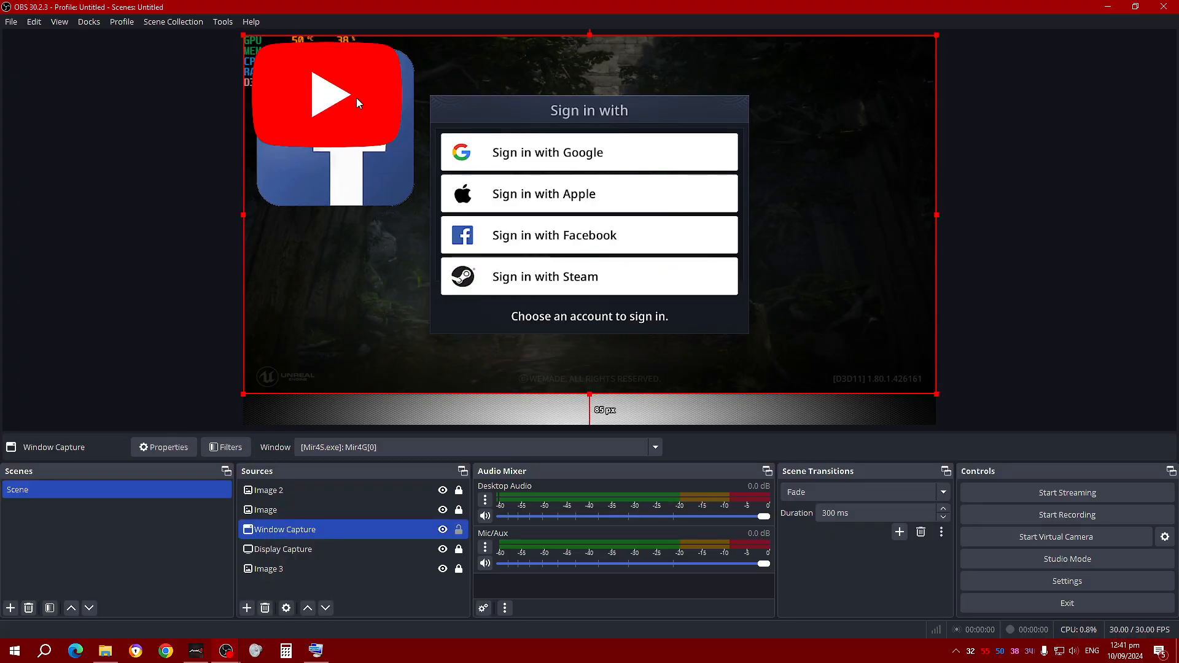
# Lock the game window capture again and unlock both logo images, Image and Image 2
pyautogui.keyDown('ctrl'); pyautogui.click(455, 513); pyautogui.keyUp('ctrl')
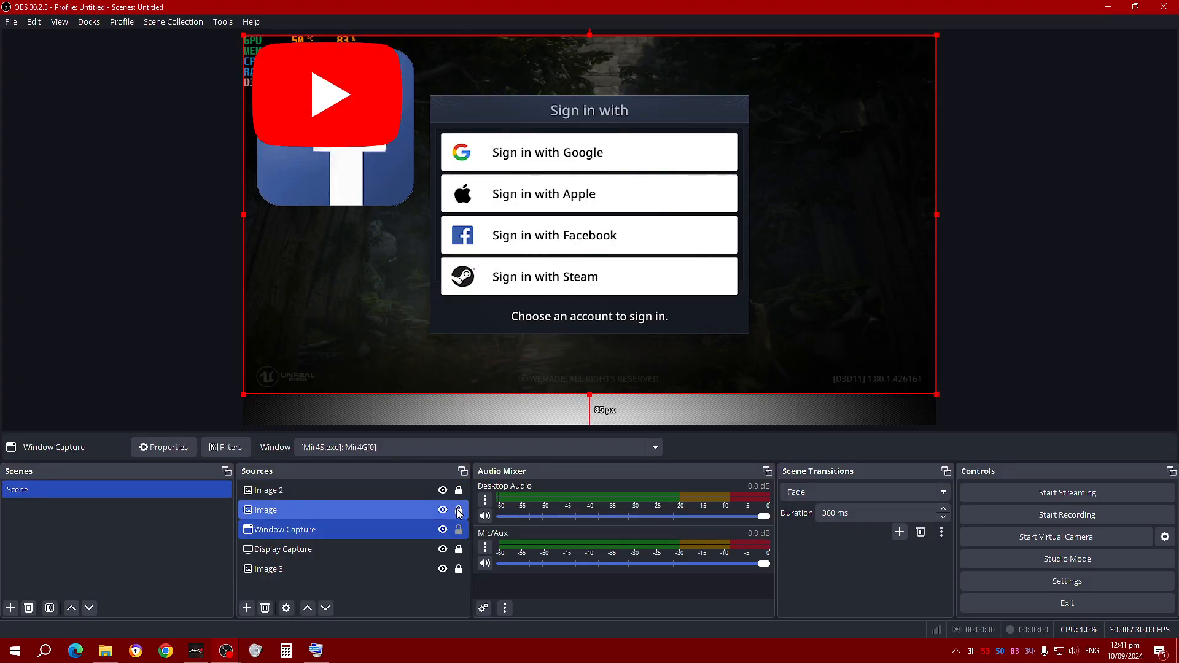
pyautogui.click(458, 510)
pyautogui.click(459, 510)
pyautogui.click(459, 490)
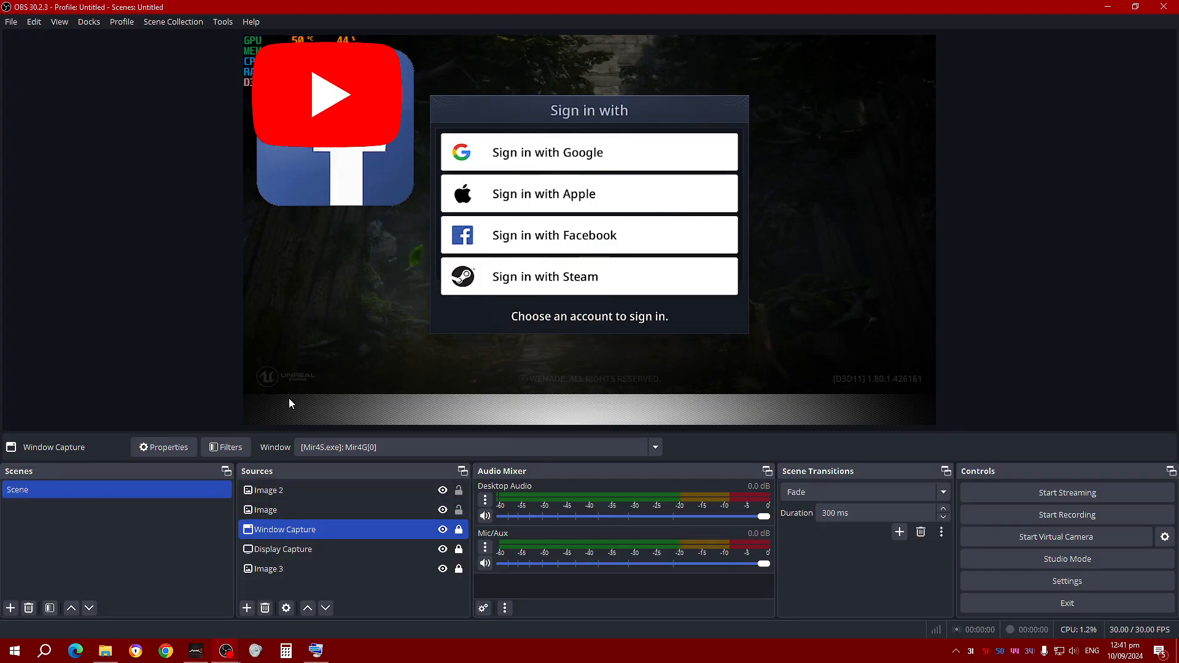
# Shrink the YouTube logo to fit the banner strip and place it about 62 px from the canvas's right edge
pyautogui.keyDown('ctrl'); pyautogui.click(337, 490); pyautogui.keyUp('ctrl')
pyautogui.keyDown('ctrl'); pyautogui.click(337, 536); pyautogui.keyUp('ctrl')
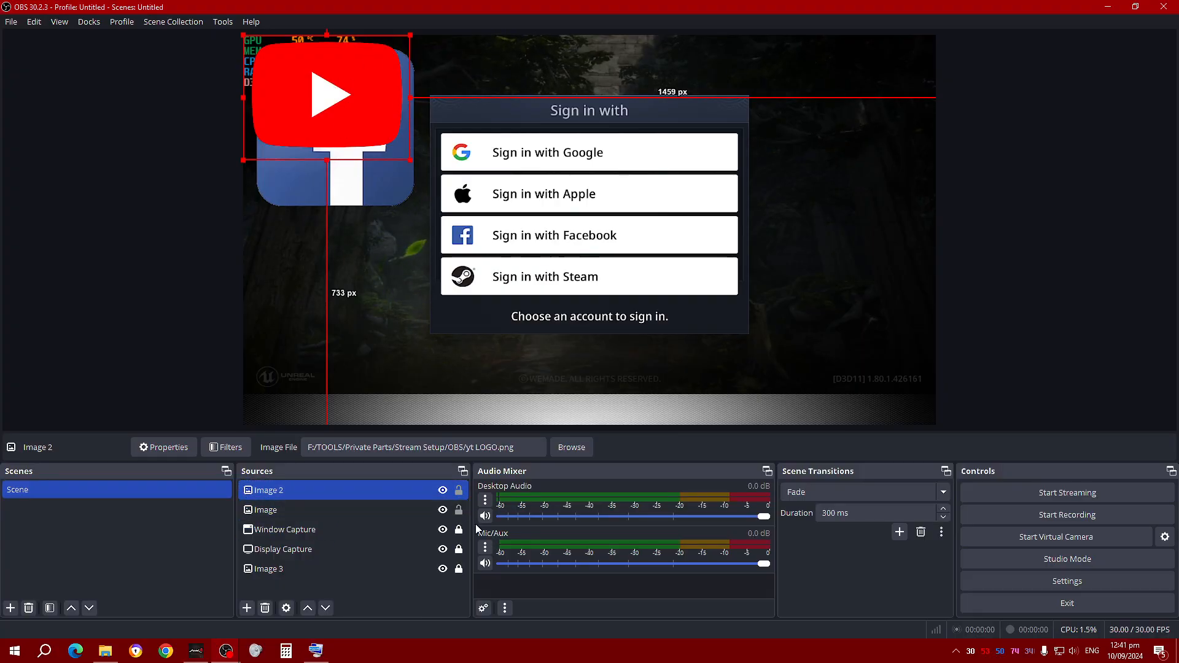
pyautogui.moveTo(323, 103); pyautogui.dragTo(791, 353)
pyautogui.moveTo(876, 415); pyautogui.dragTo(903, 418)
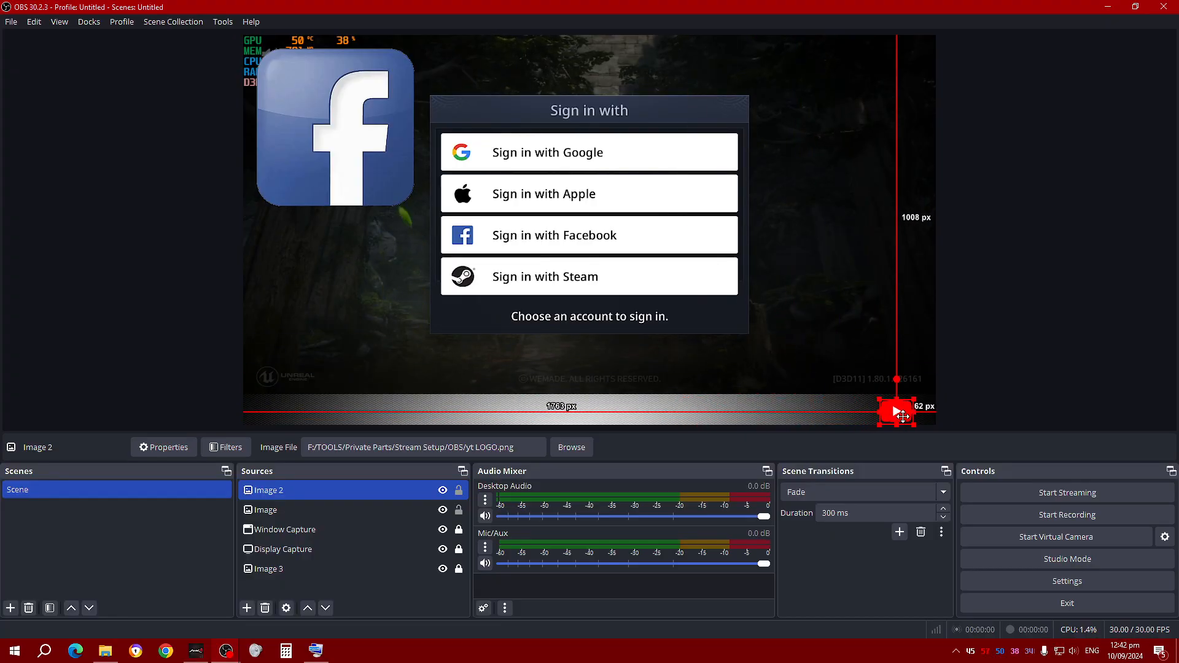
# Unlock the banner image, enlarge it from its upper-left corner well beyond the canvas, and center it horizontally
pyautogui.click(330, 569)
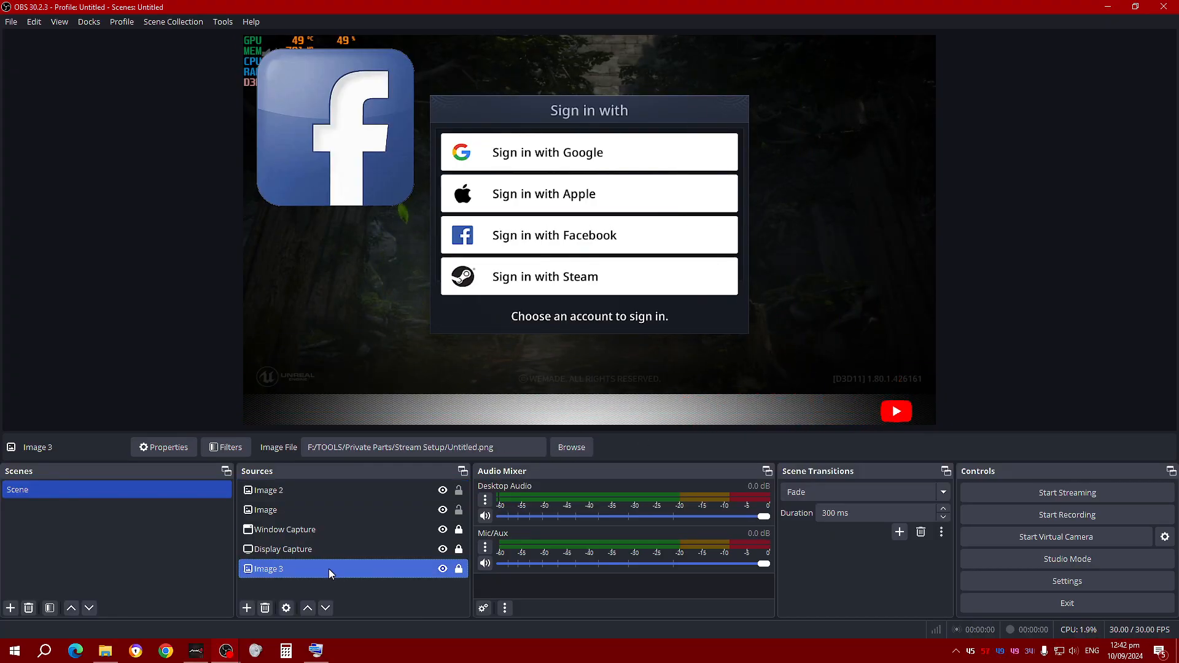
pyautogui.click(458, 570)
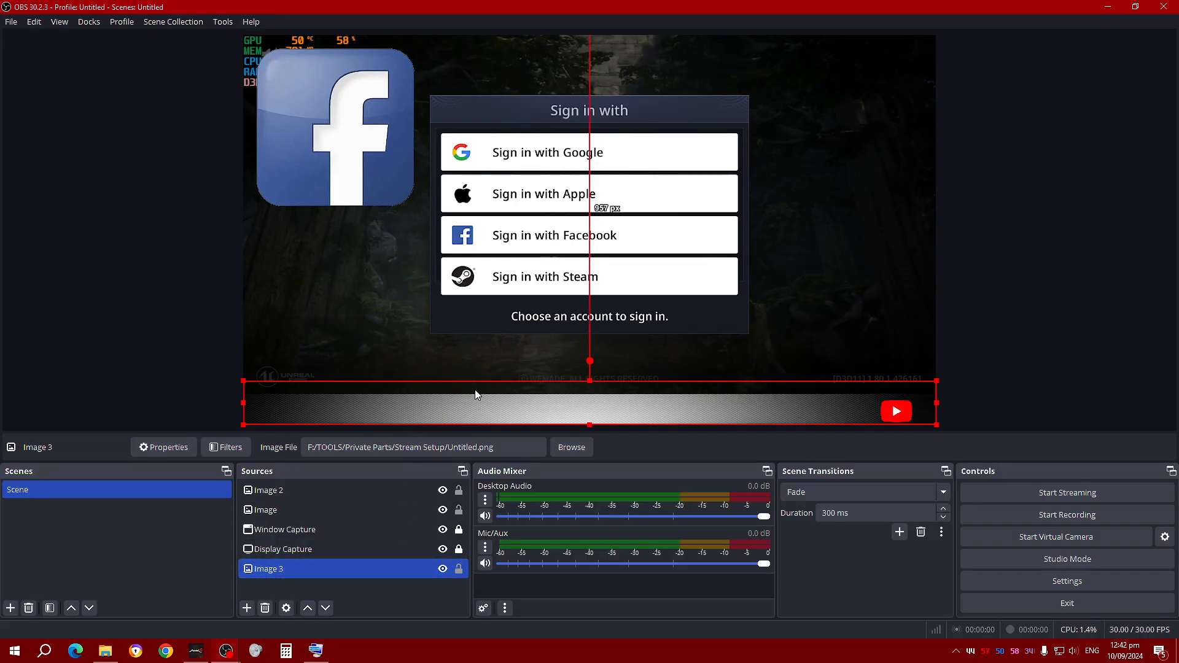
pyautogui.moveTo(243, 382); pyautogui.dragTo(72, 293)
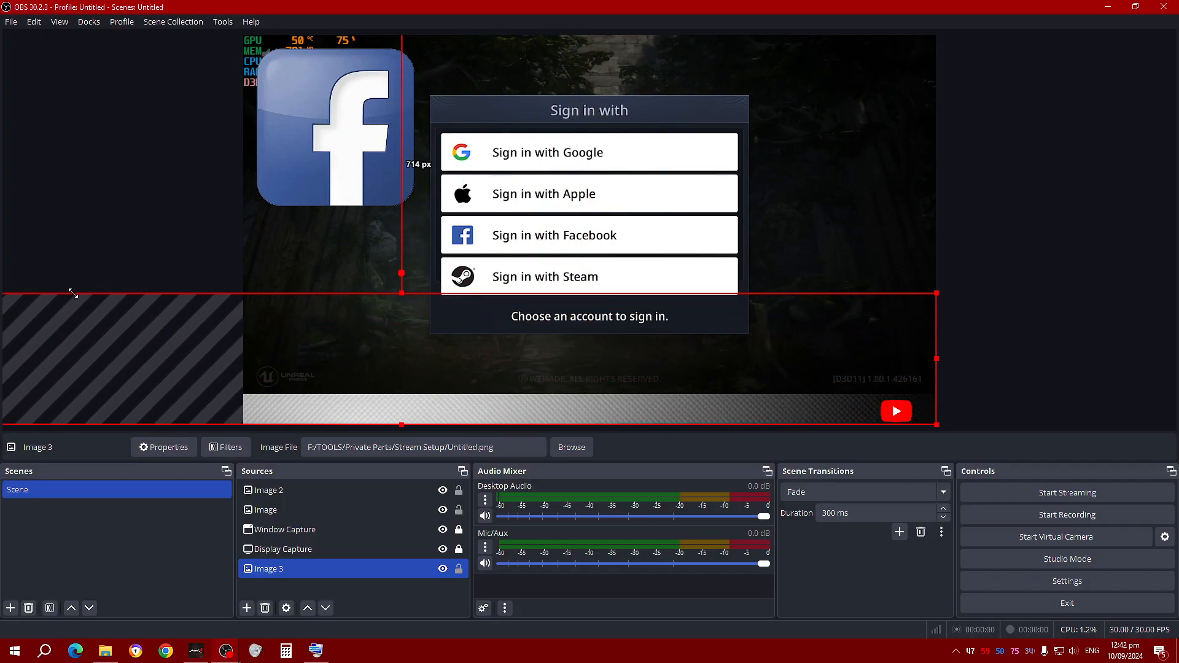
pyautogui.rightClick(458, 408)
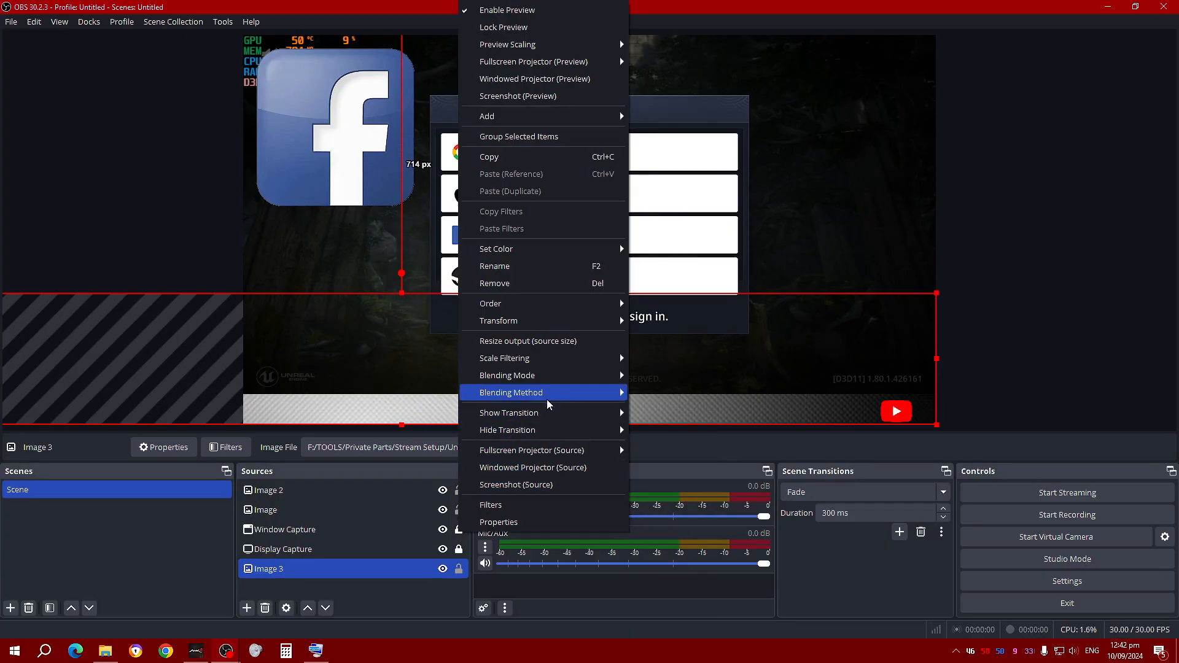
pyautogui.moveTo(554, 454)
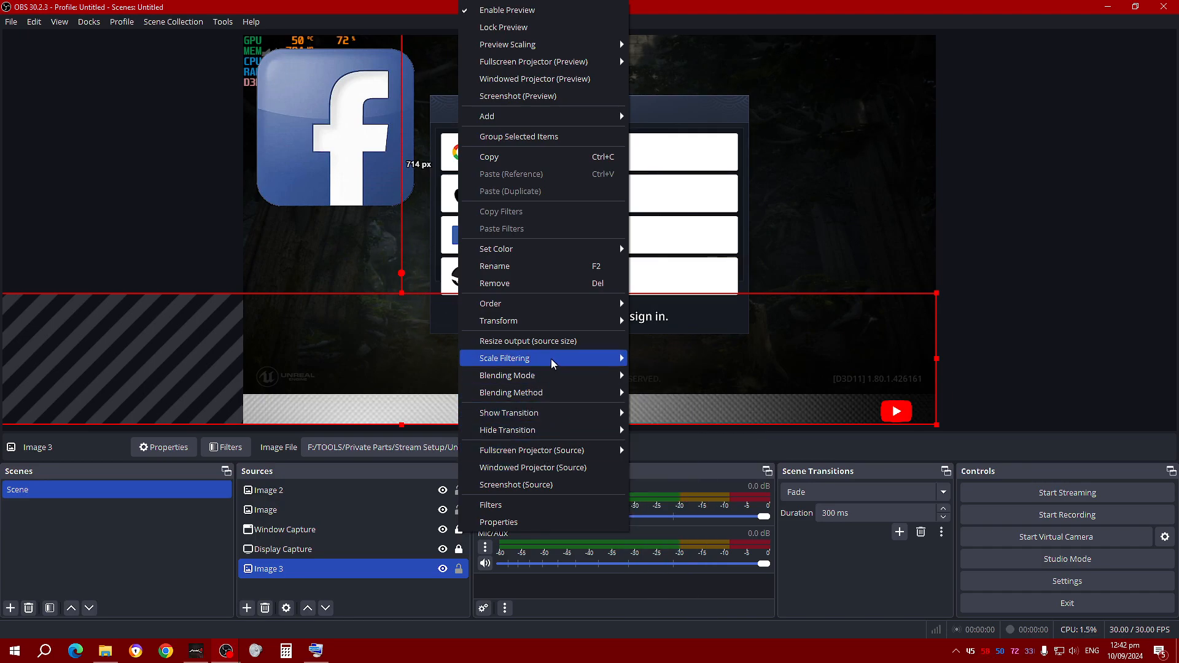
pyautogui.moveTo(559, 321)
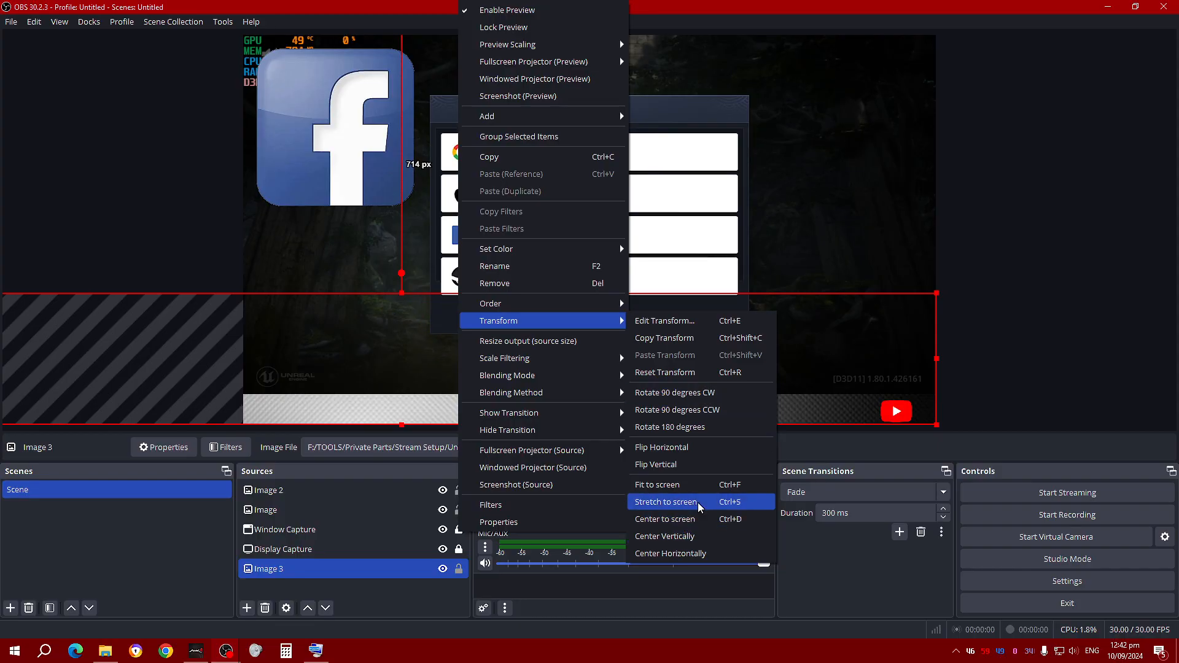
pyautogui.click(680, 555)
pyautogui.click(1035, 245)
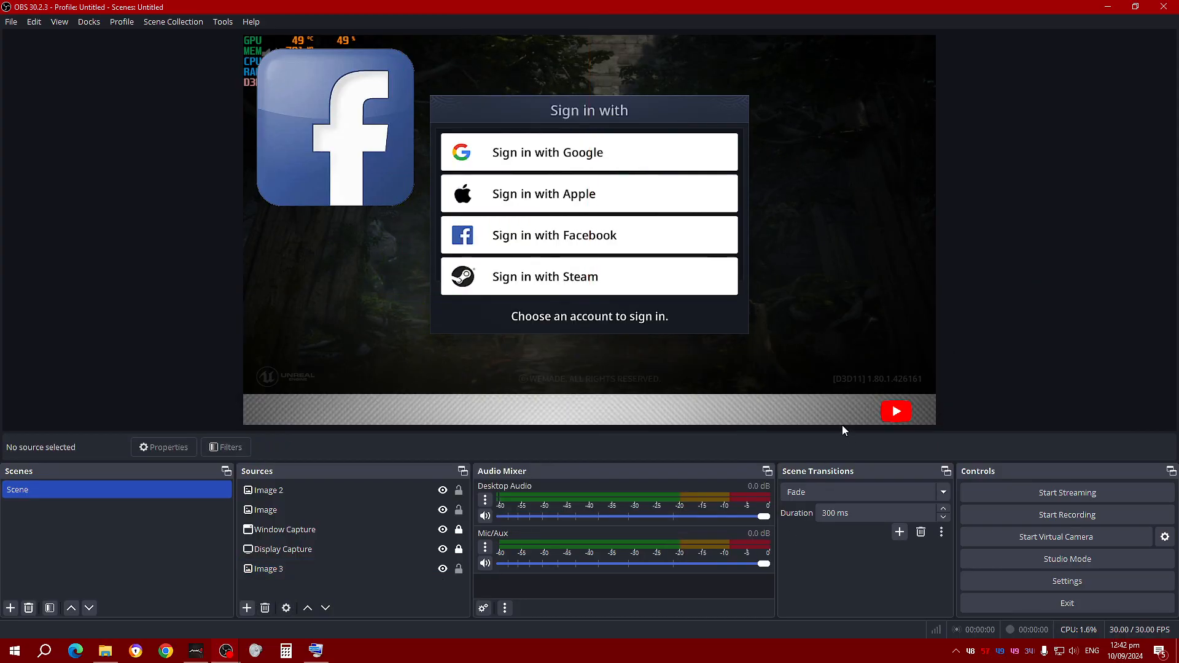
# Shrink the banner image to slightly wider than the canvas and seat it along the lower edge, its top about 831 px down
pyautogui.click(857, 377)
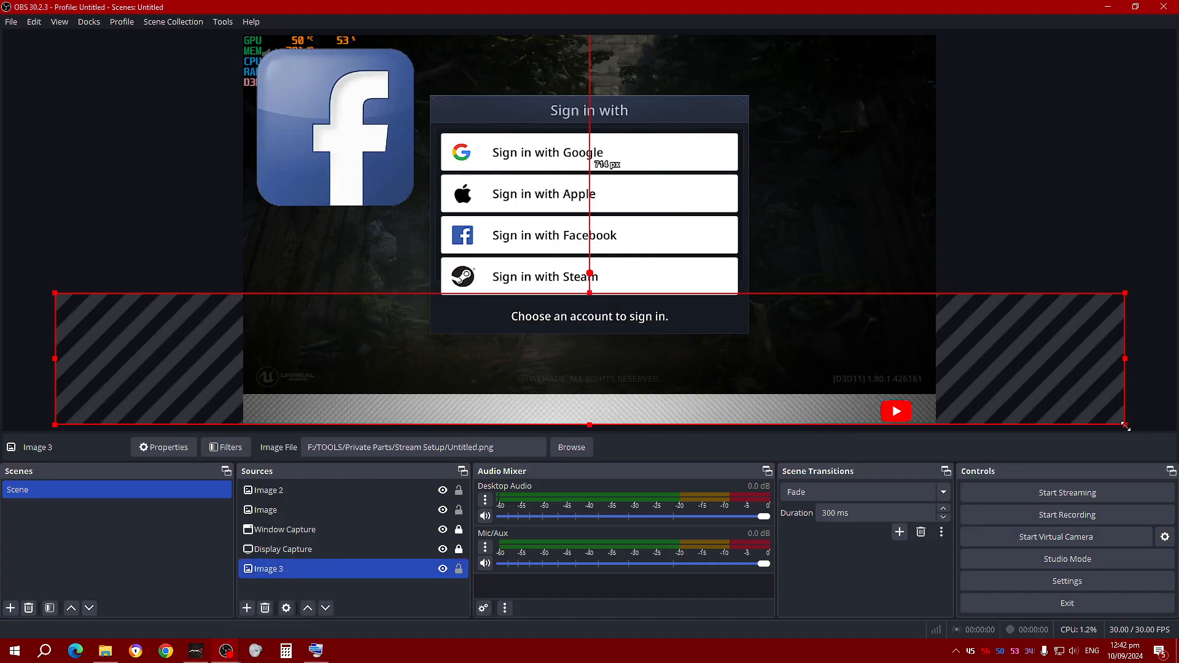
pyautogui.moveTo(1125, 425); pyautogui.dragTo(914, 397)
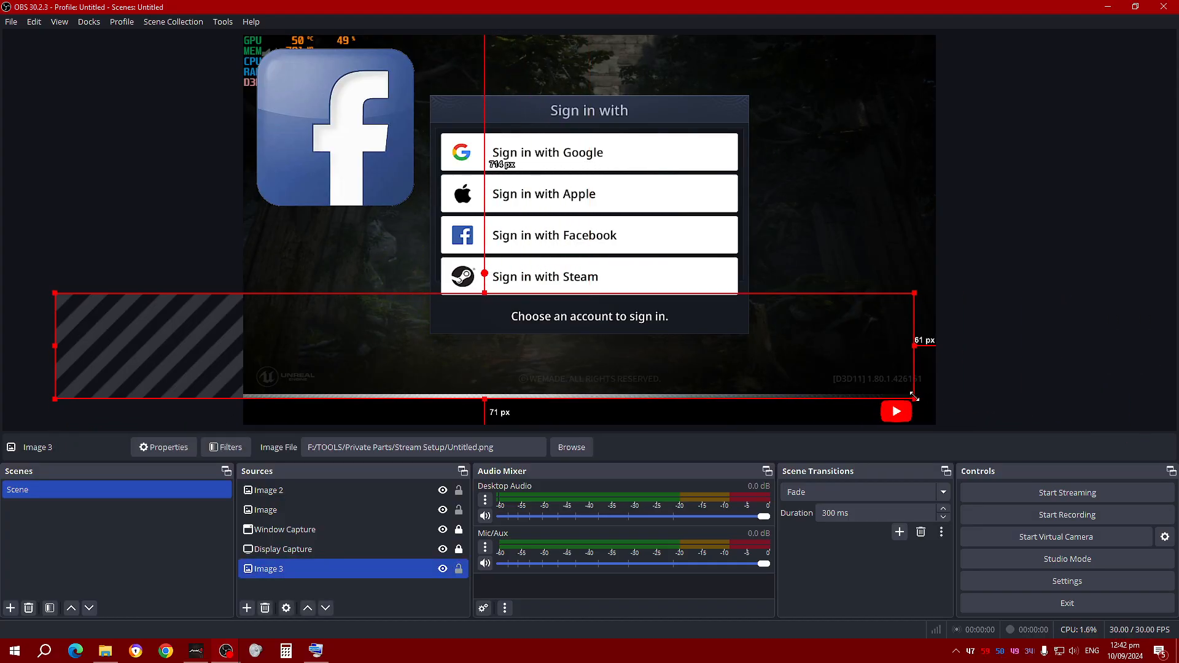
pyautogui.moveTo(699, 336); pyautogui.dragTo(804, 361)
pyautogui.moveTo(1020, 428); pyautogui.dragTo(886, 389)
pyautogui.moveTo(748, 373); pyautogui.dragTo(819, 391)
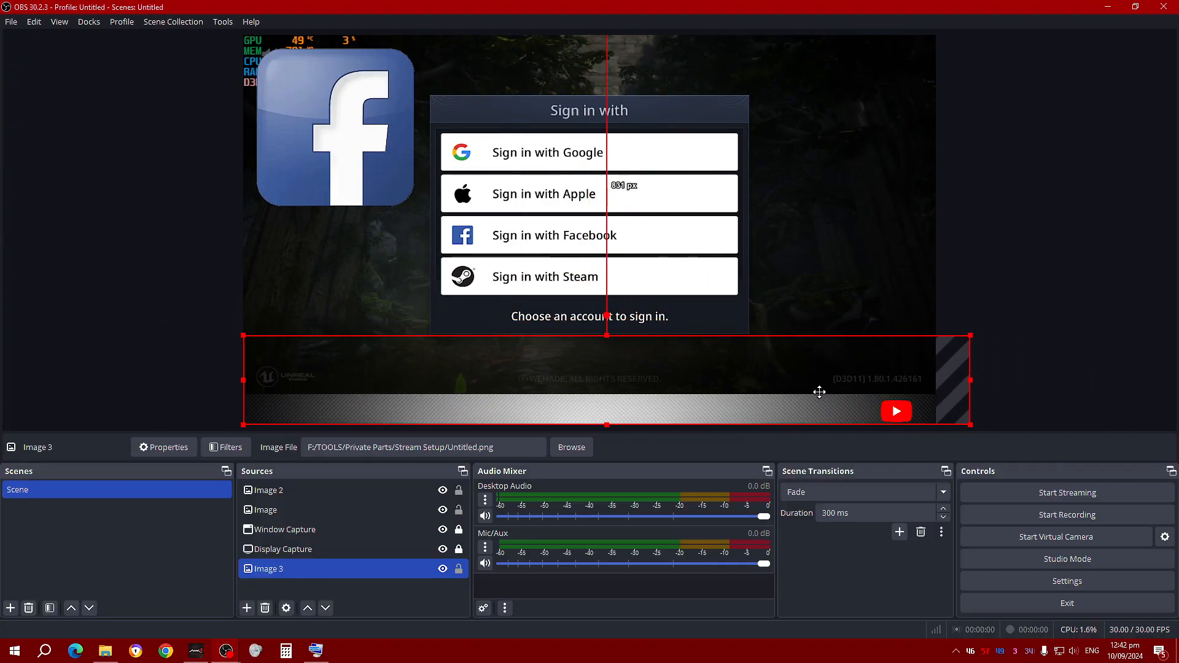
pyautogui.click(971, 426)
pyautogui.click(967, 407)
pyautogui.moveTo(970, 382); pyautogui.dragTo(996, 417)
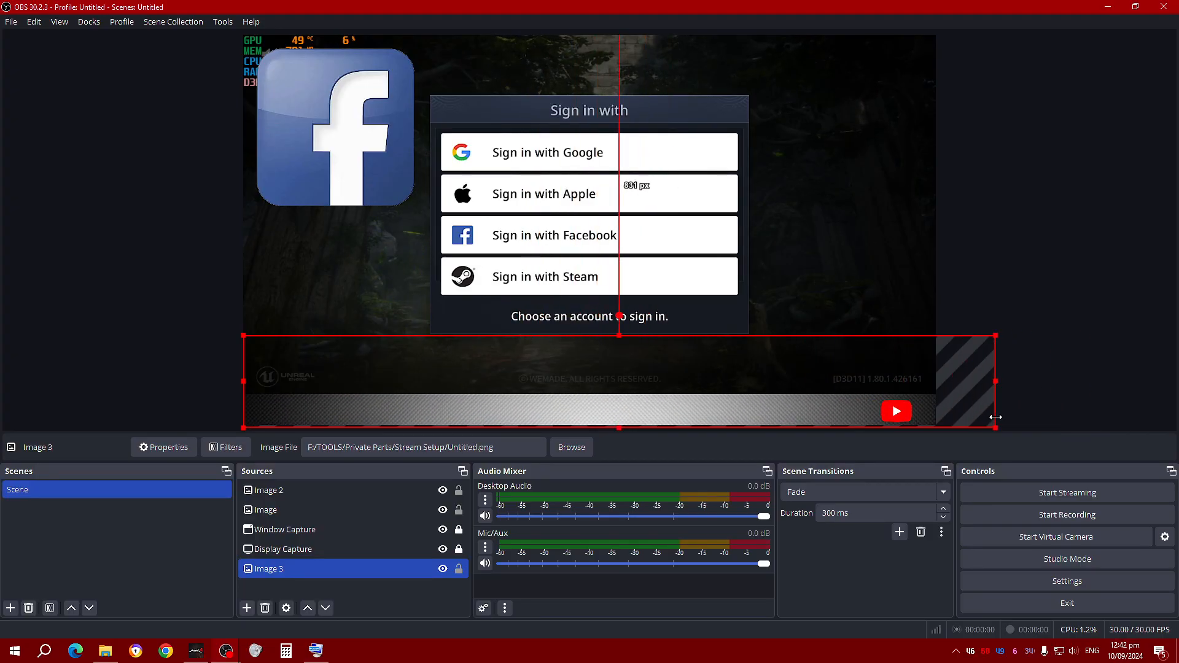
# Center the banner image horizontally on the canvas and lock it
pyautogui.rightClick(691, 405)
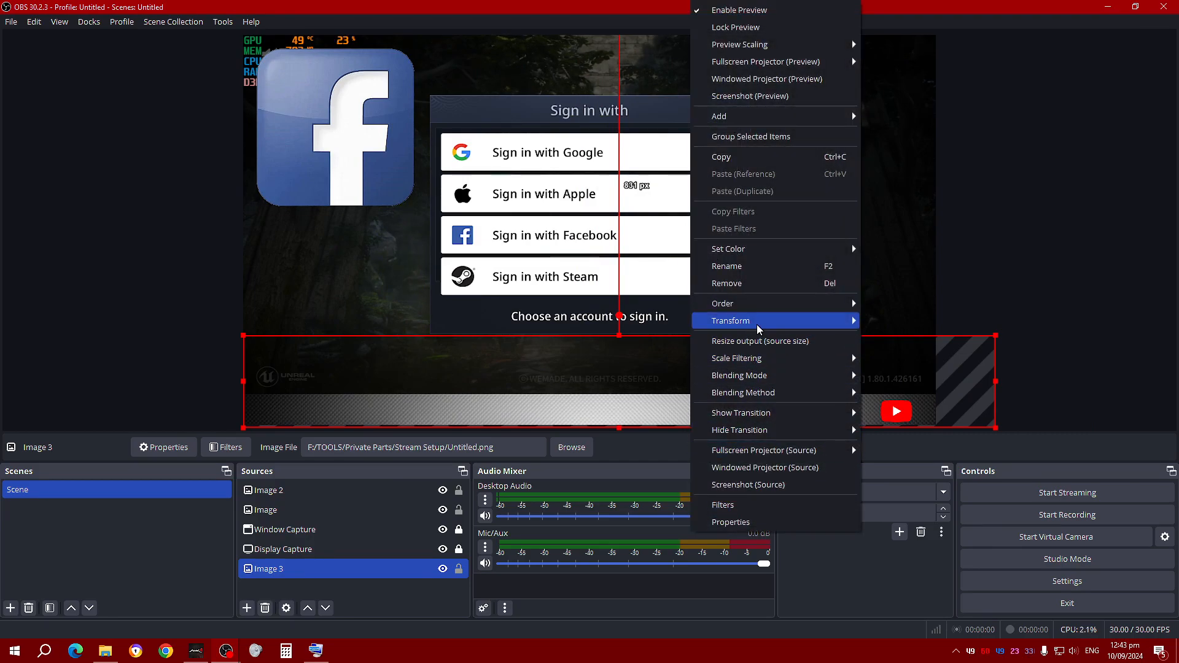
pyautogui.moveTo(756, 325)
pyautogui.click(921, 554)
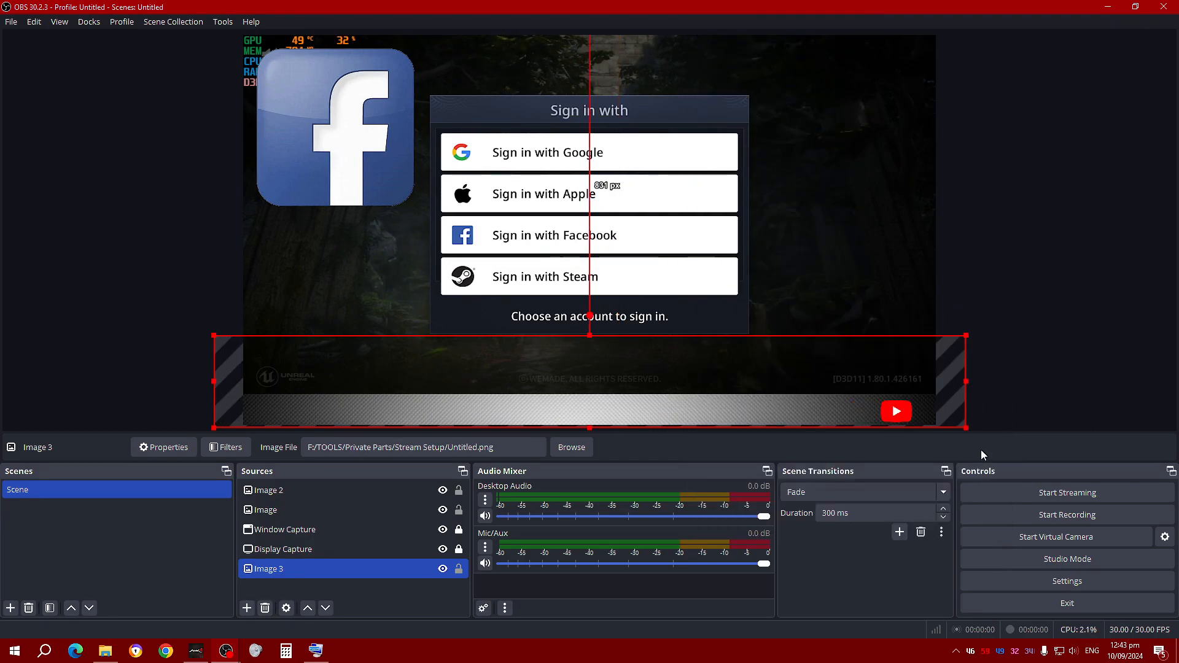
pyautogui.click(1044, 358)
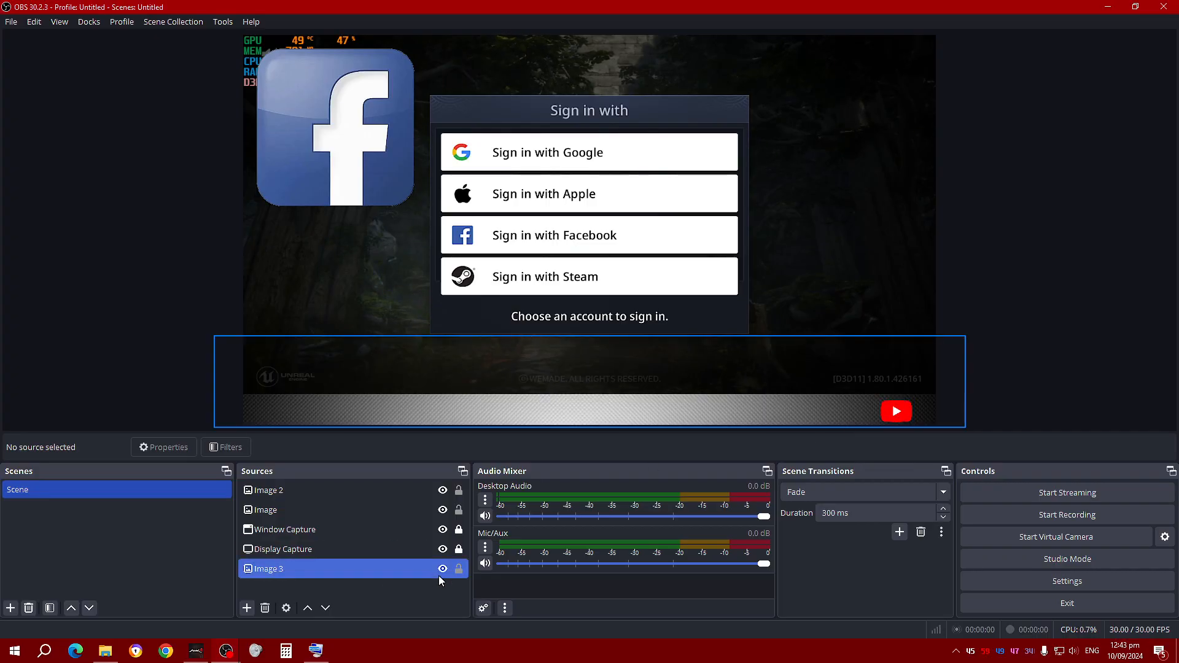
pyautogui.click(404, 569)
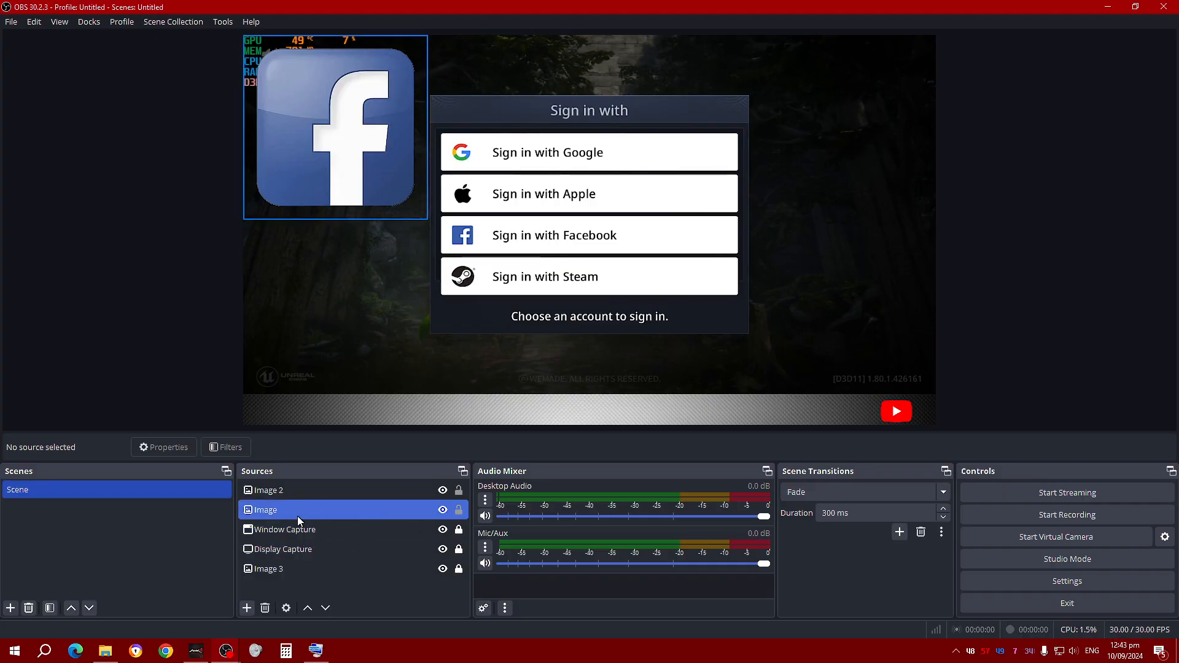
# Add a new image source using ezgif.com-video-to-gif (2).gif from the OBS folder inside Stream Setup
pyautogui.click(248, 608)
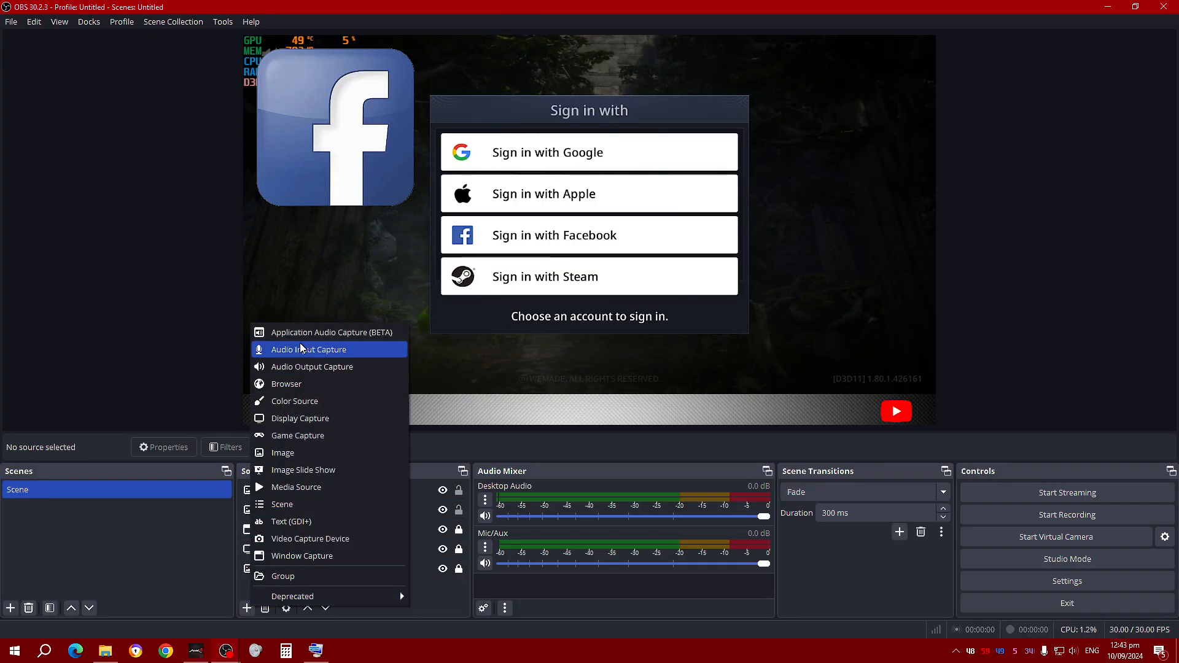
pyautogui.click(318, 452)
pyautogui.click(616, 397)
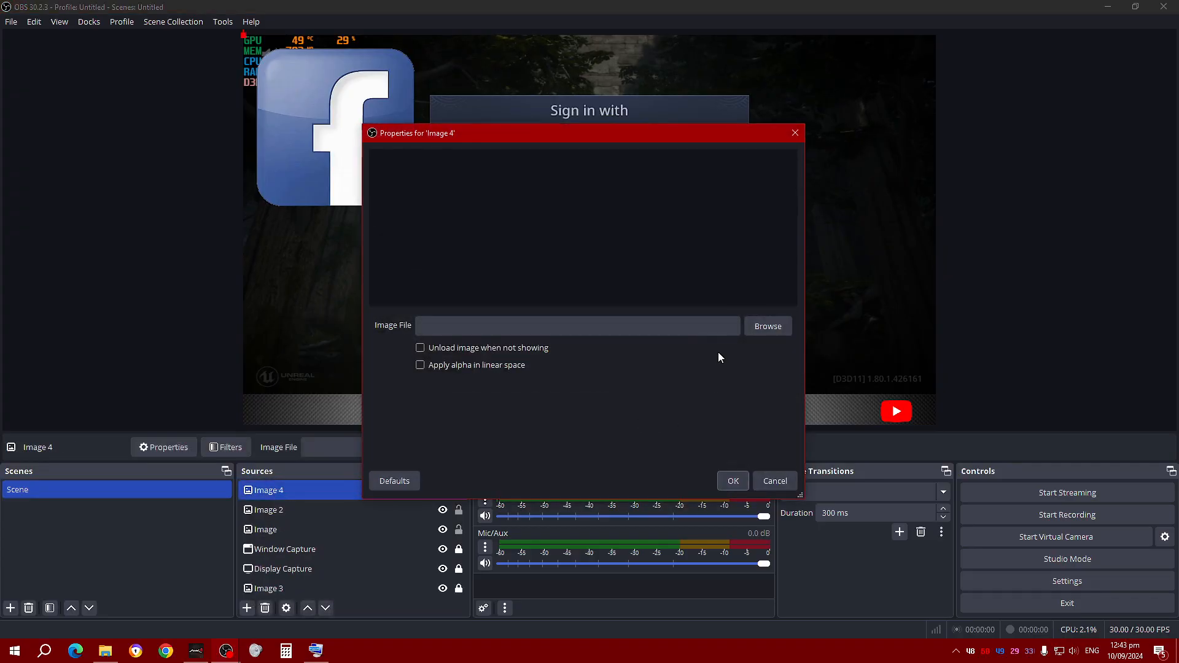
pyautogui.click(773, 331)
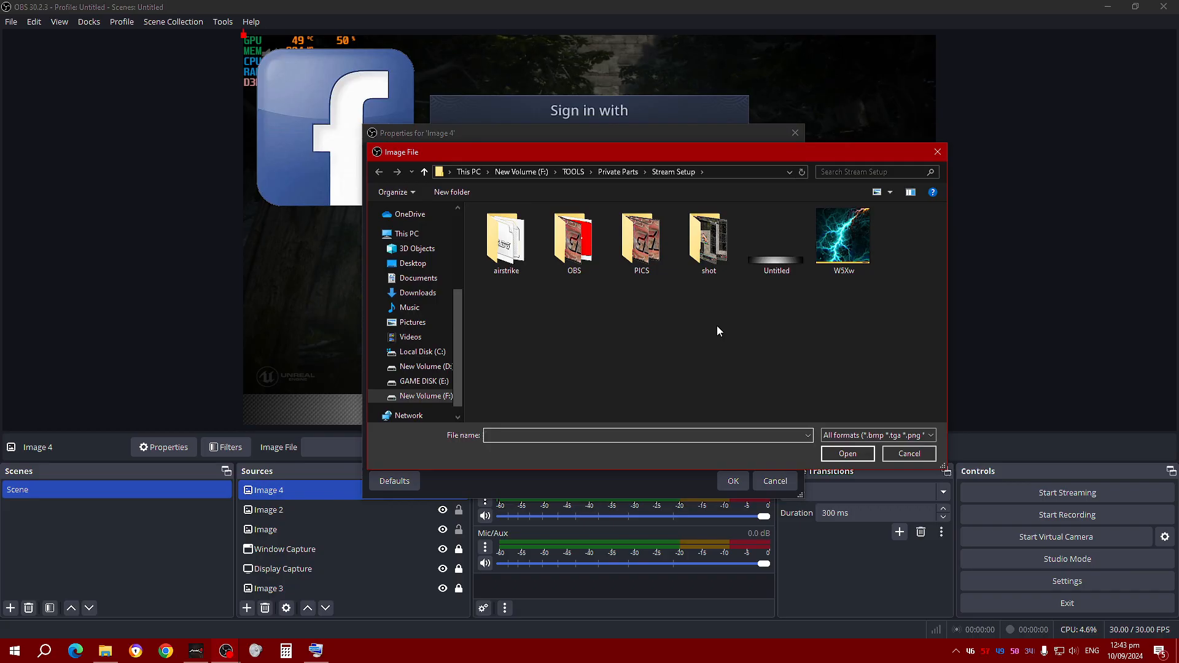
pyautogui.doubleClick(575, 232)
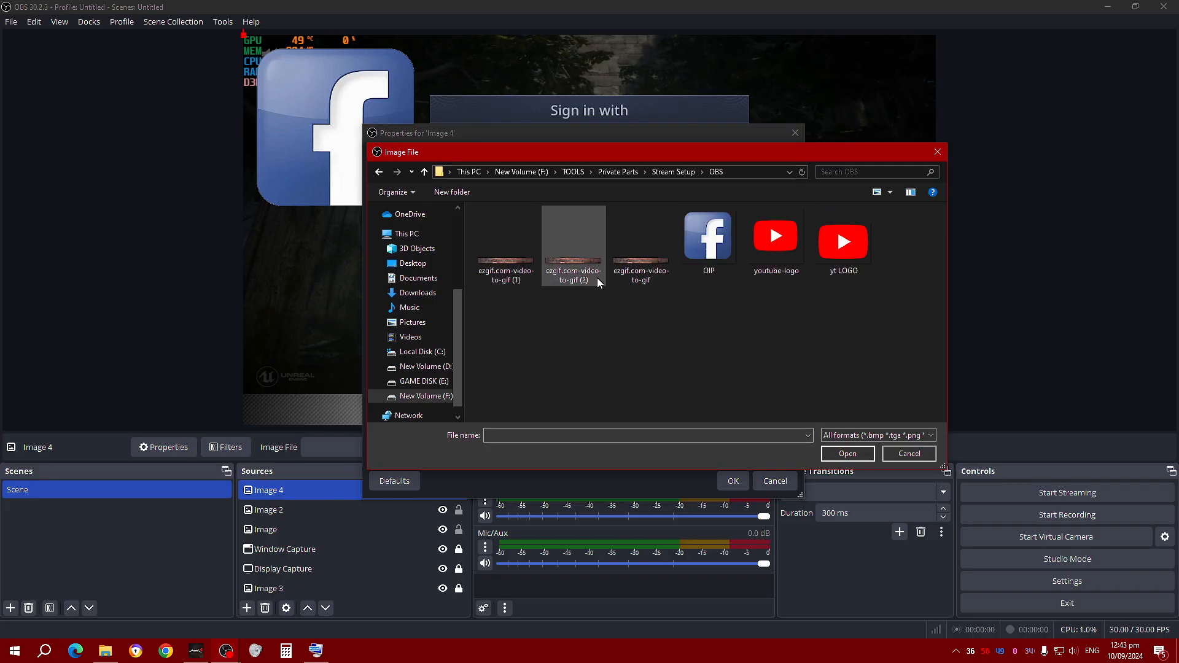
pyautogui.click(564, 274)
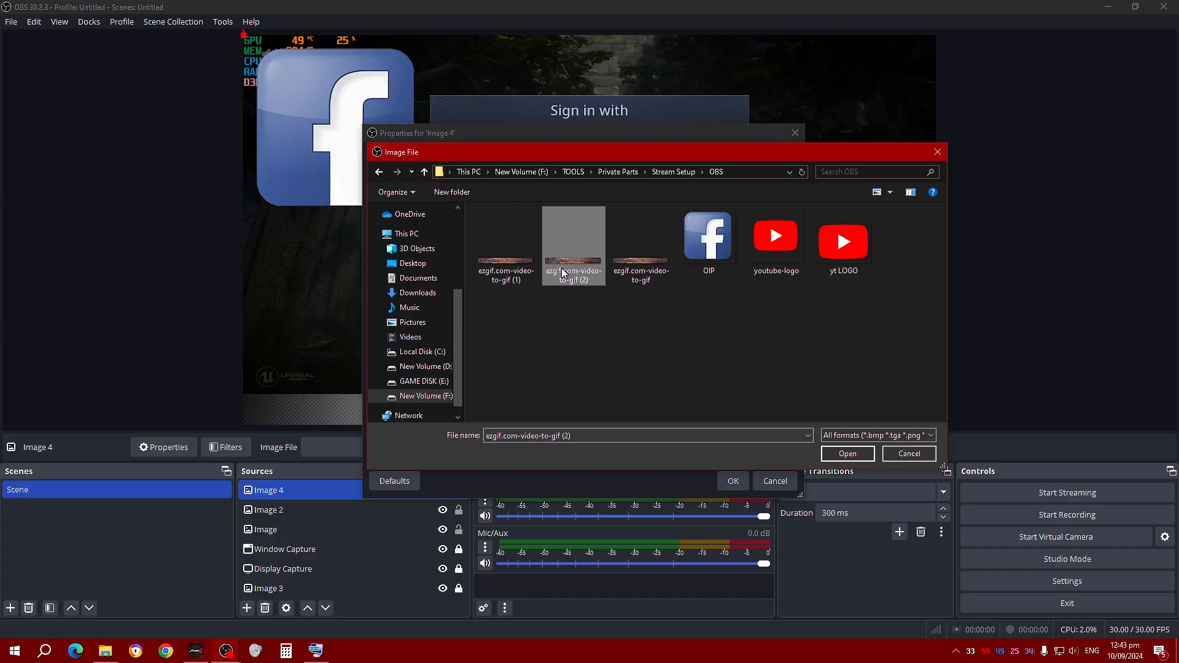
pyautogui.click(851, 454)
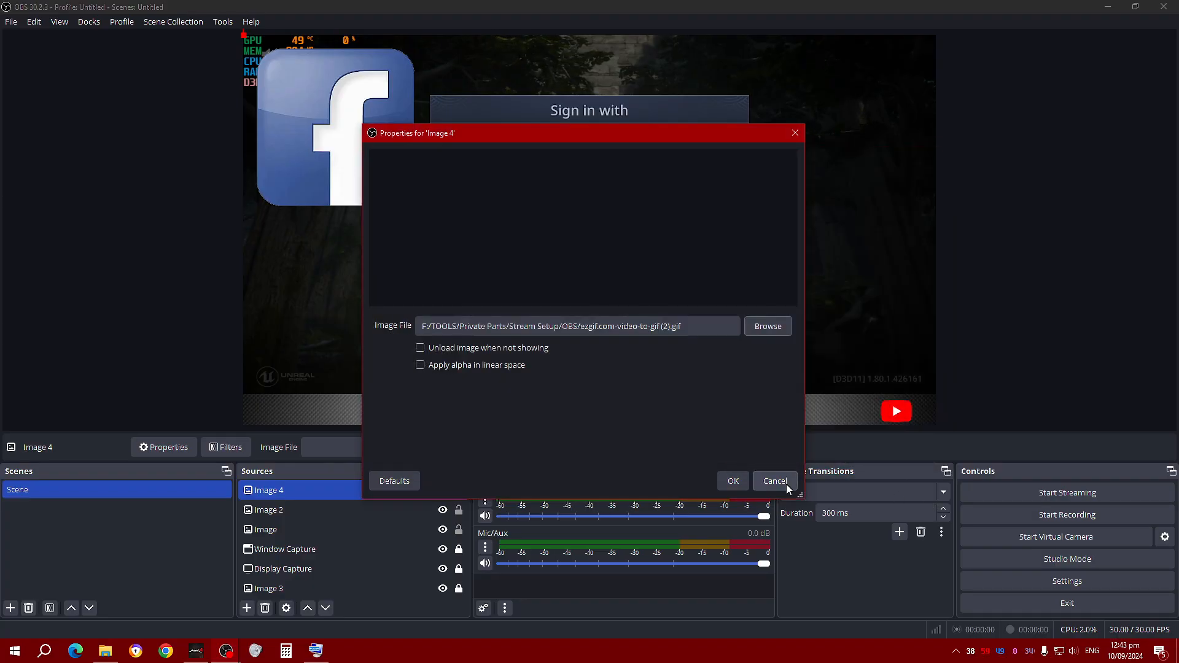
pyautogui.click(732, 480)
# Move the animated GIF onto the banner strip, flush with the canvas's lower edge and about 486 px from its left edge
pyautogui.moveTo(449, 54); pyautogui.dragTo(605, 413)
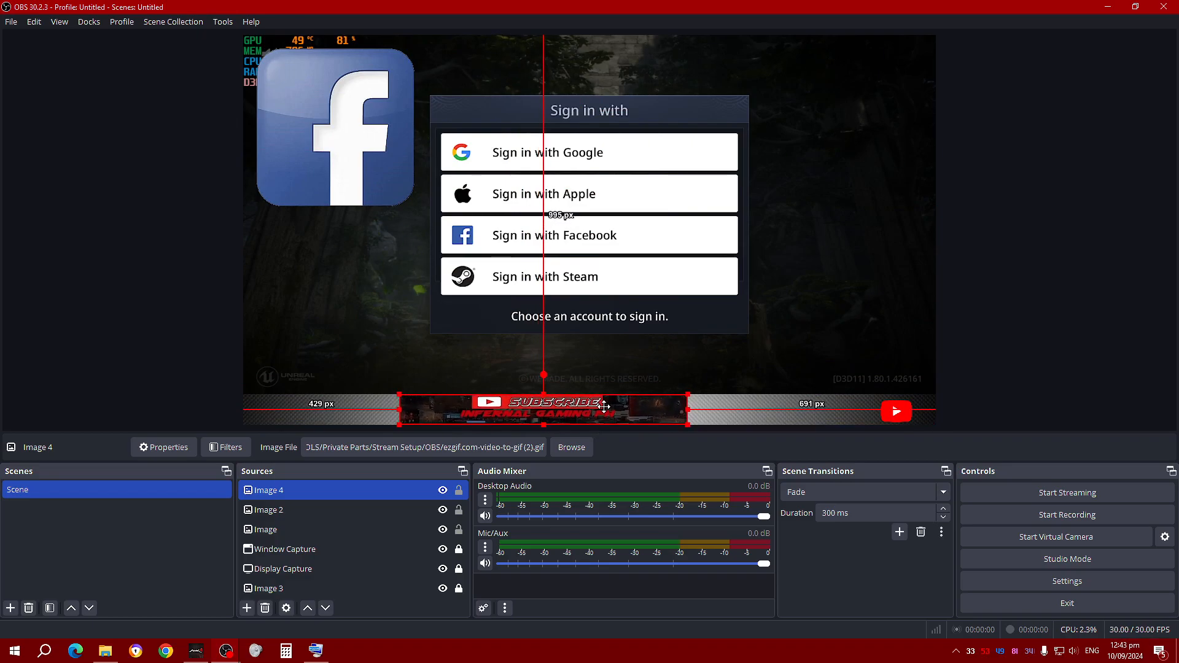
pyautogui.click(1152, 353)
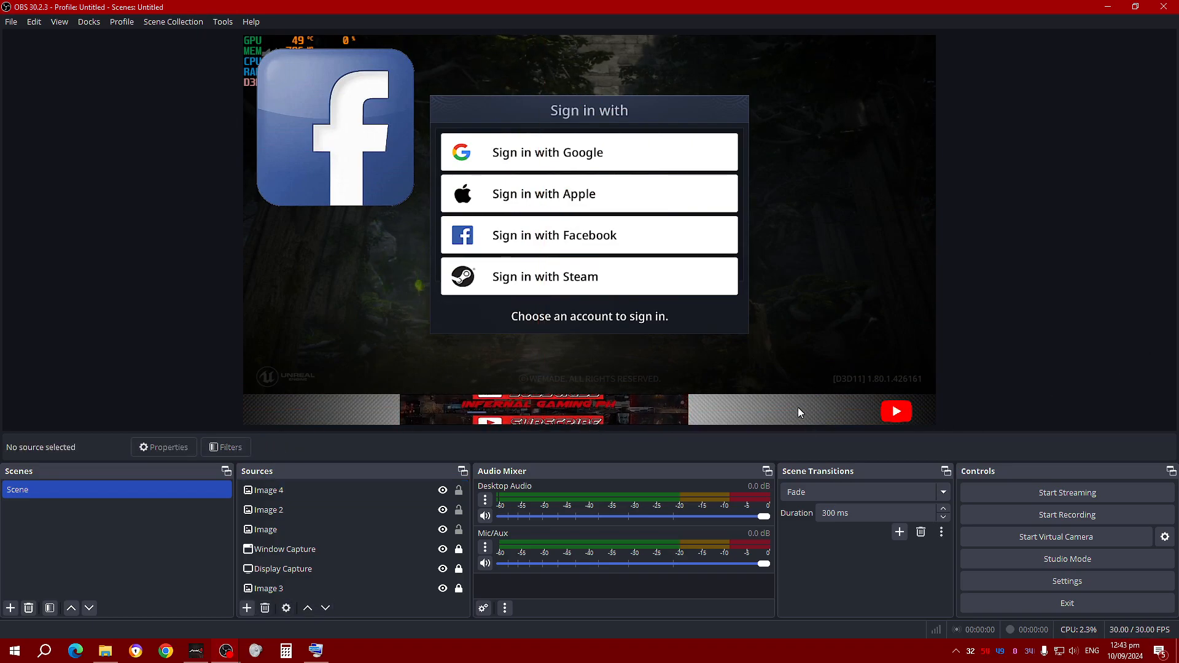
pyautogui.moveTo(632, 409); pyautogui.dragTo(642, 416)
pyautogui.click(682, 352)
pyautogui.click(998, 369)
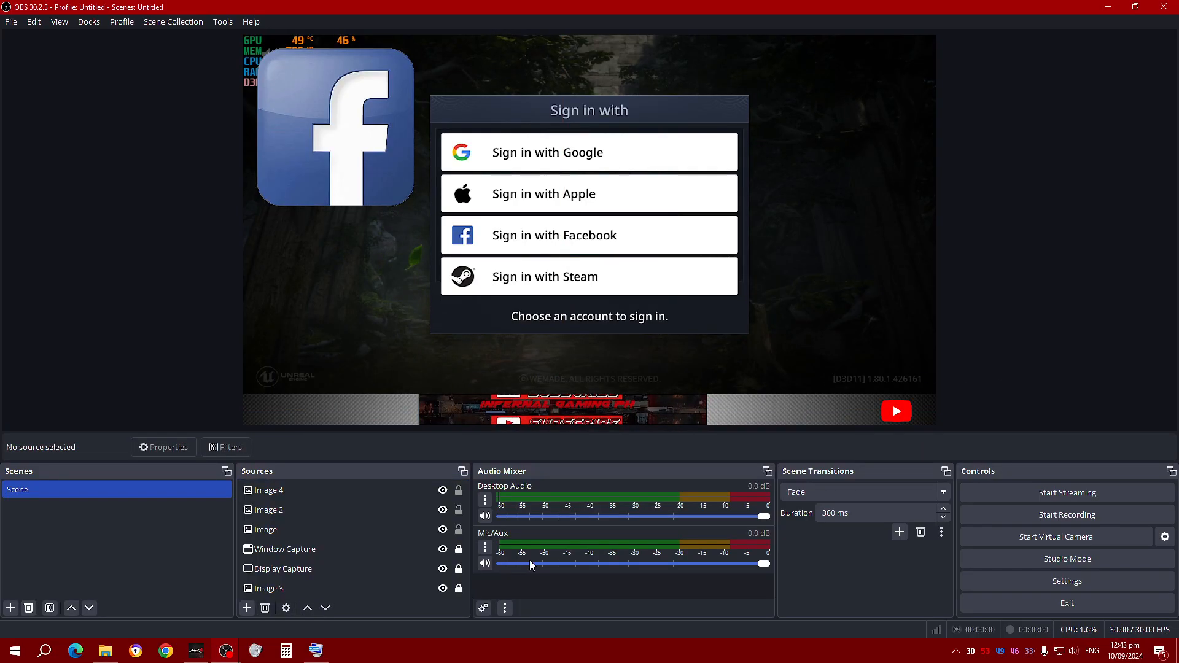
pyautogui.click(473, 406)
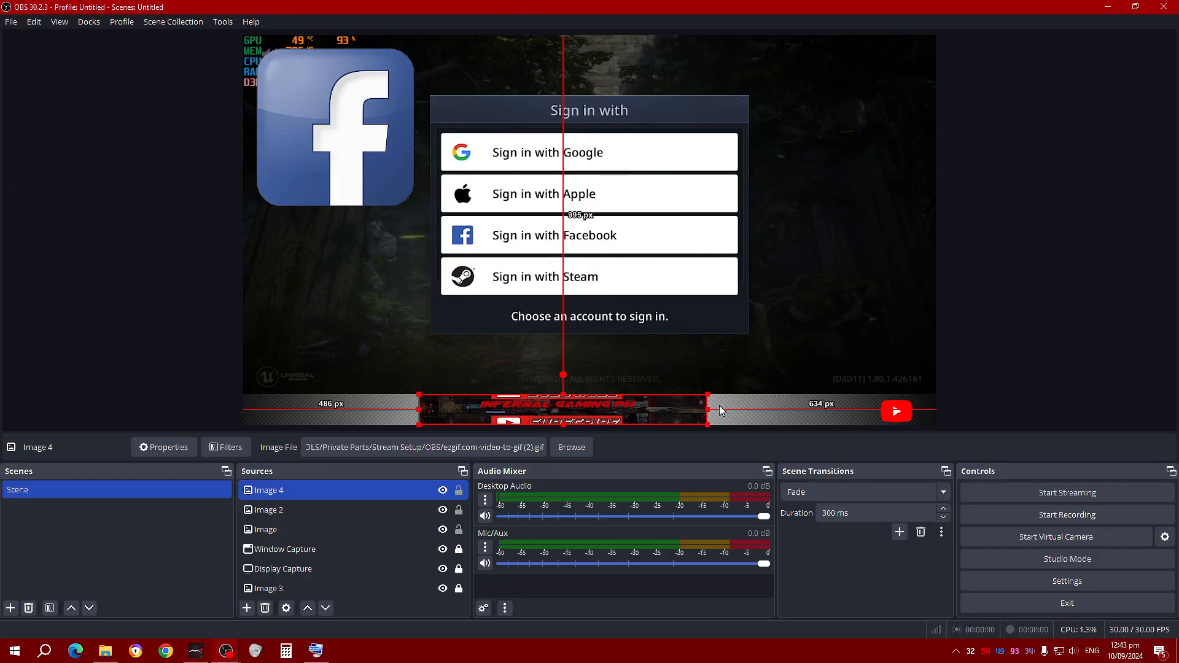
pyautogui.click(750, 359)
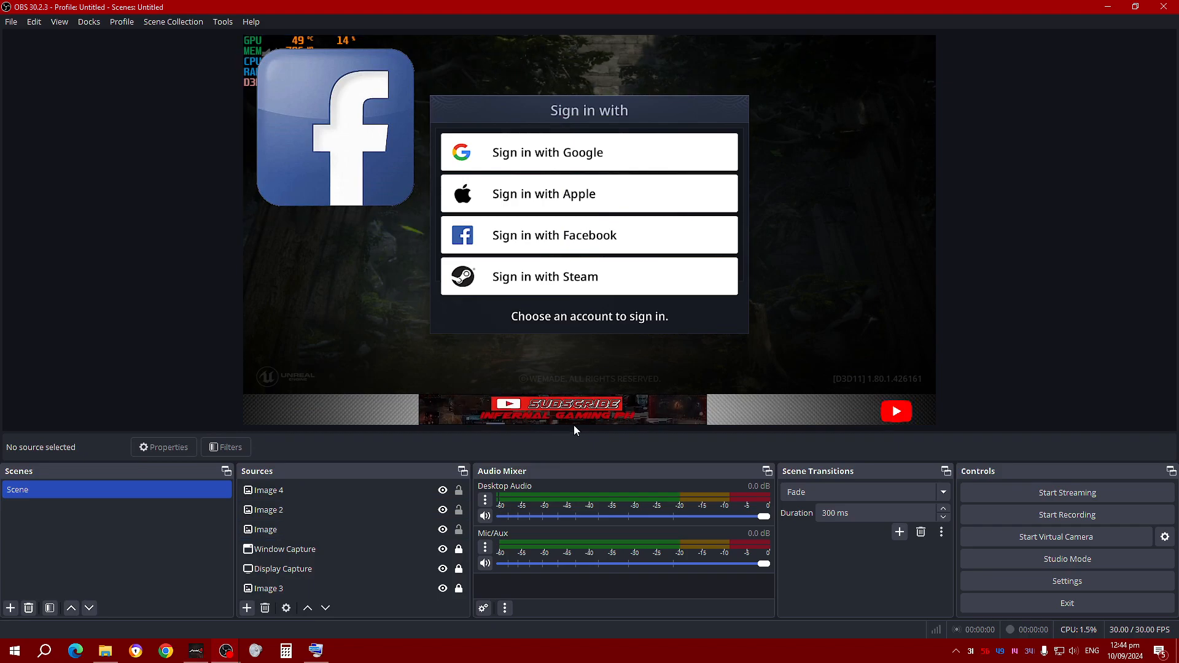
pyautogui.click(625, 415)
pyautogui.click(778, 419)
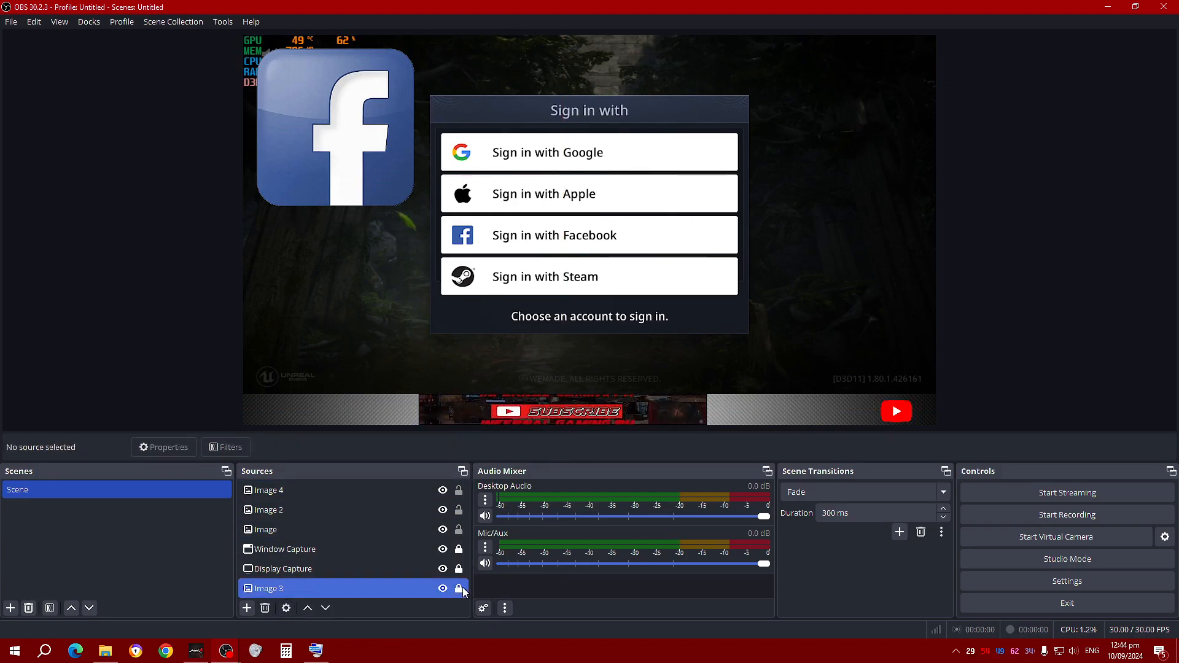
# Unlock the banner image, nudge it up until its top is about 823 px down the canvas, and lock it again
pyautogui.click(749, 409)
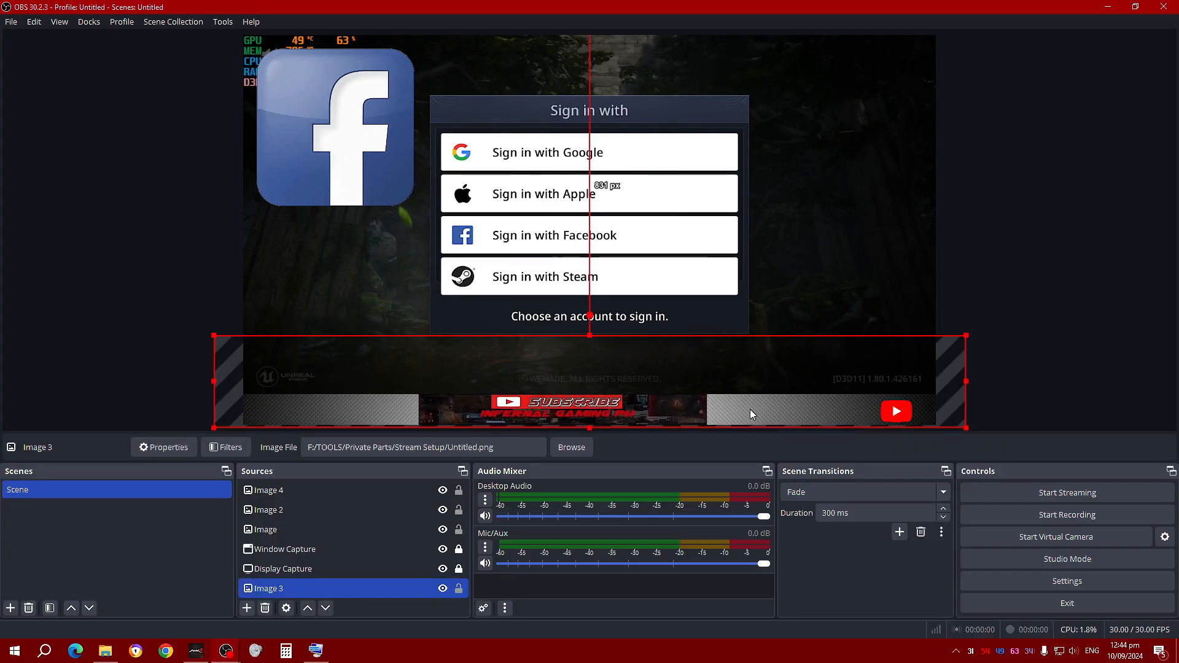
pyautogui.moveTo(749, 409); pyautogui.dragTo(750, 411)
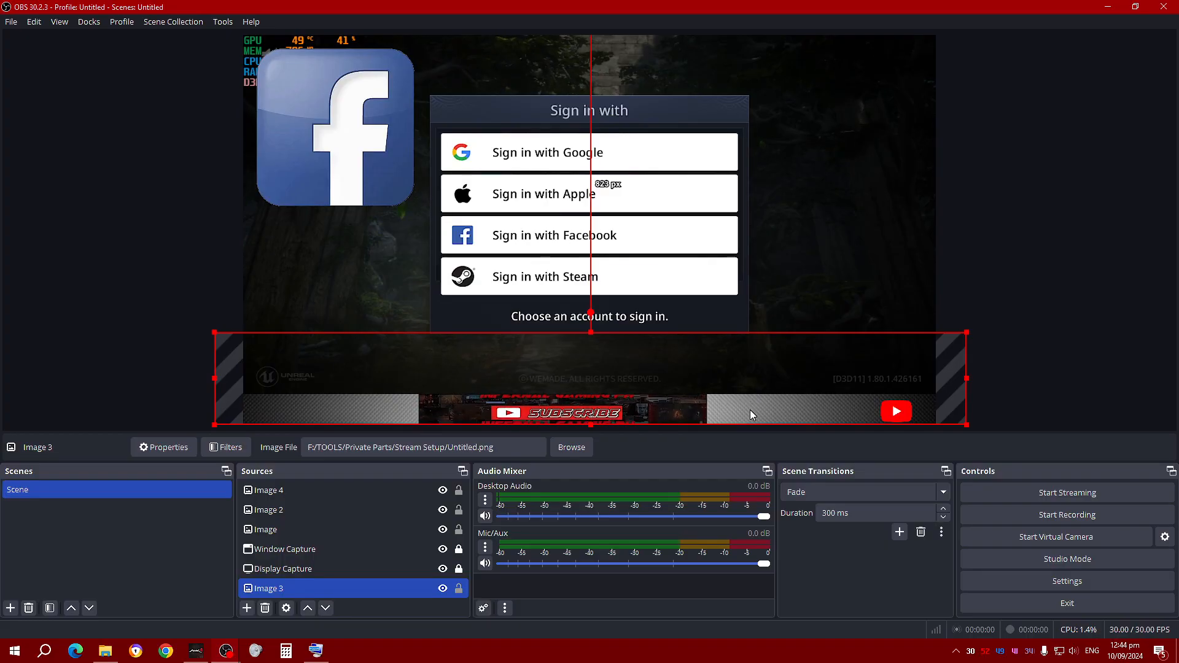
pyautogui.click(378, 535)
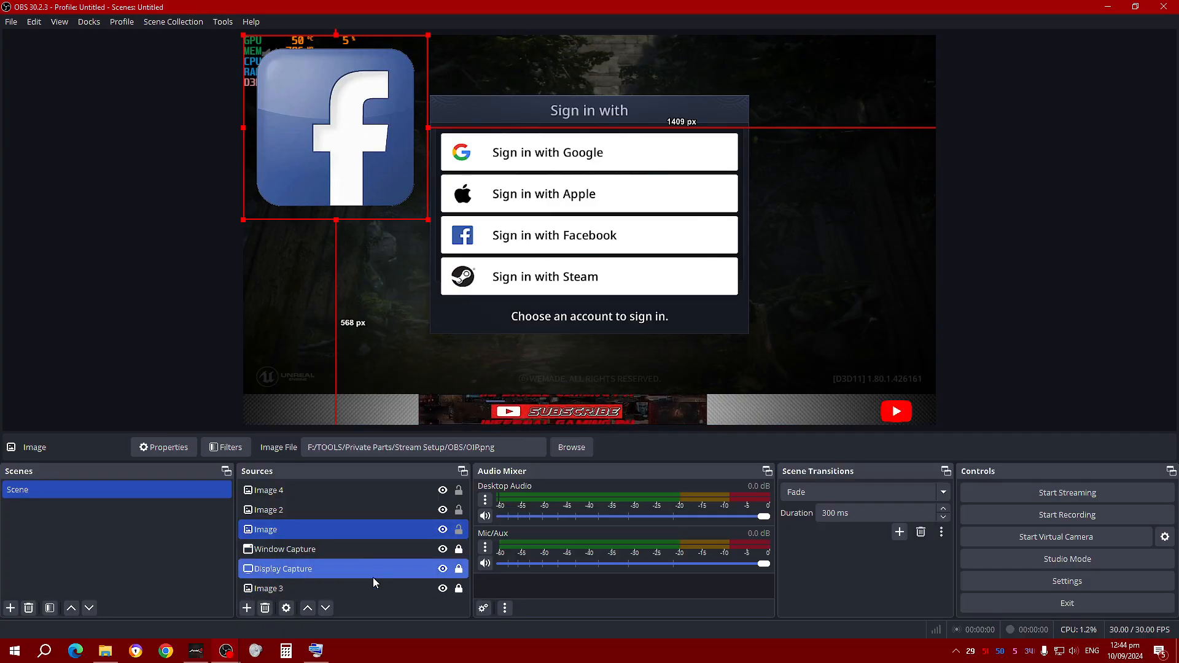
# Hide the window capture, unlock the display capture, and stretch its lower edge to about 82 px above the canvas bottom
pyautogui.click(443, 550)
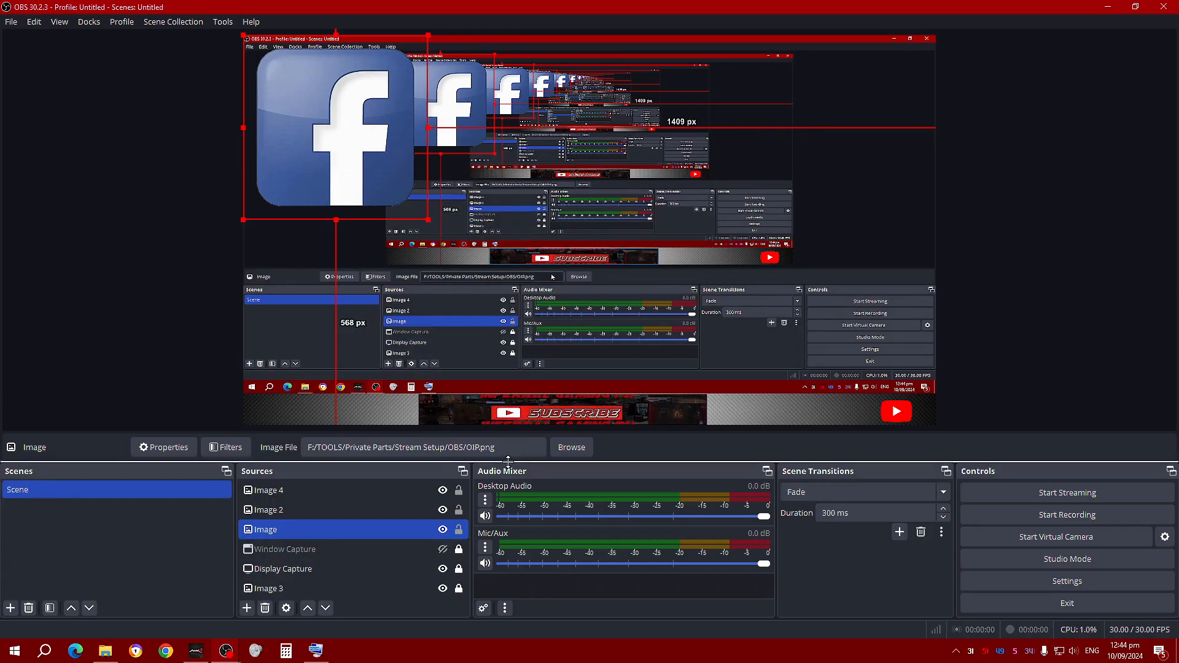
pyautogui.click(458, 569)
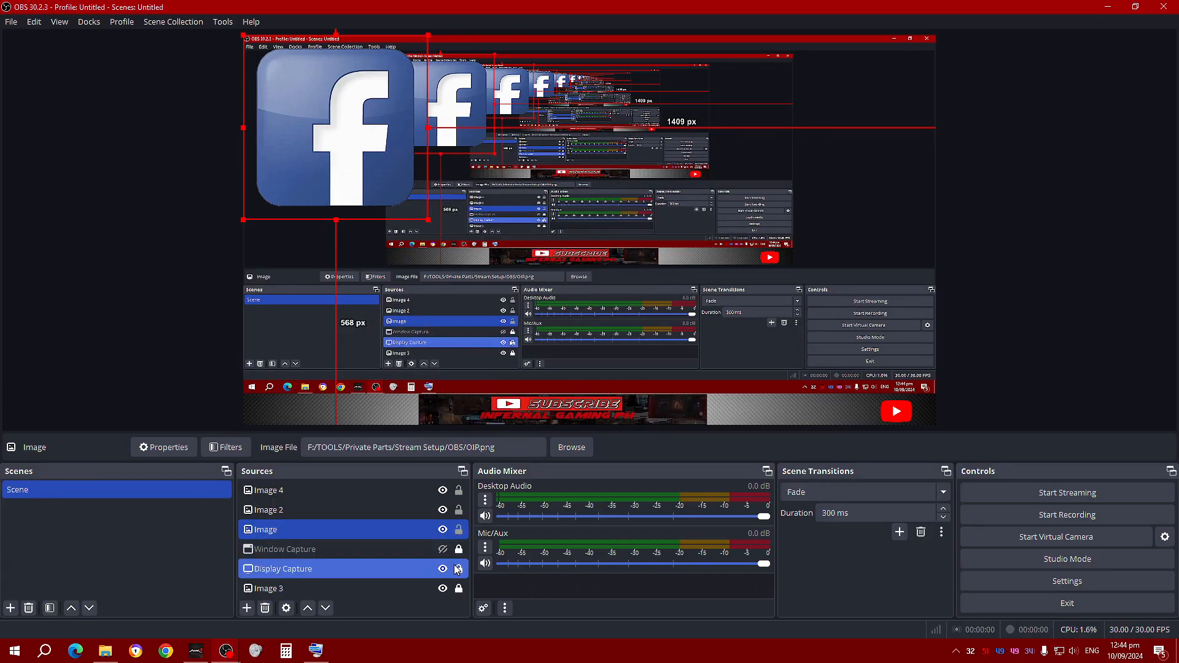
pyautogui.click(459, 568)
pyautogui.click(607, 324)
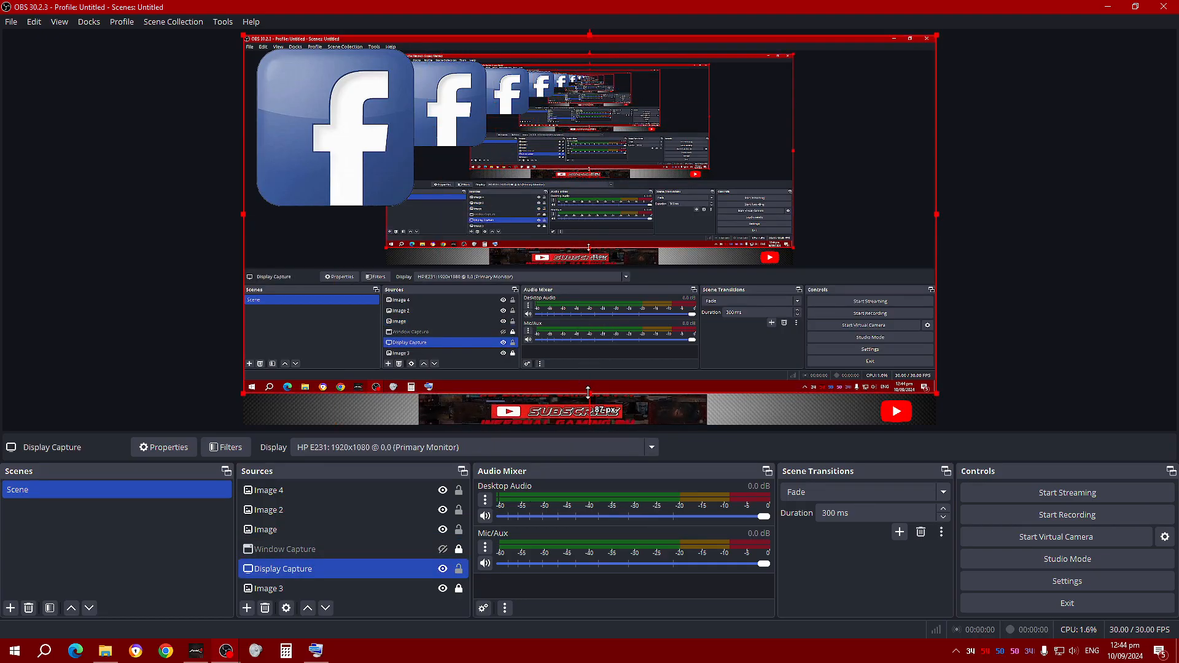
pyautogui.moveTo(587, 394); pyautogui.dragTo(589, 401)
pyautogui.click(1035, 336)
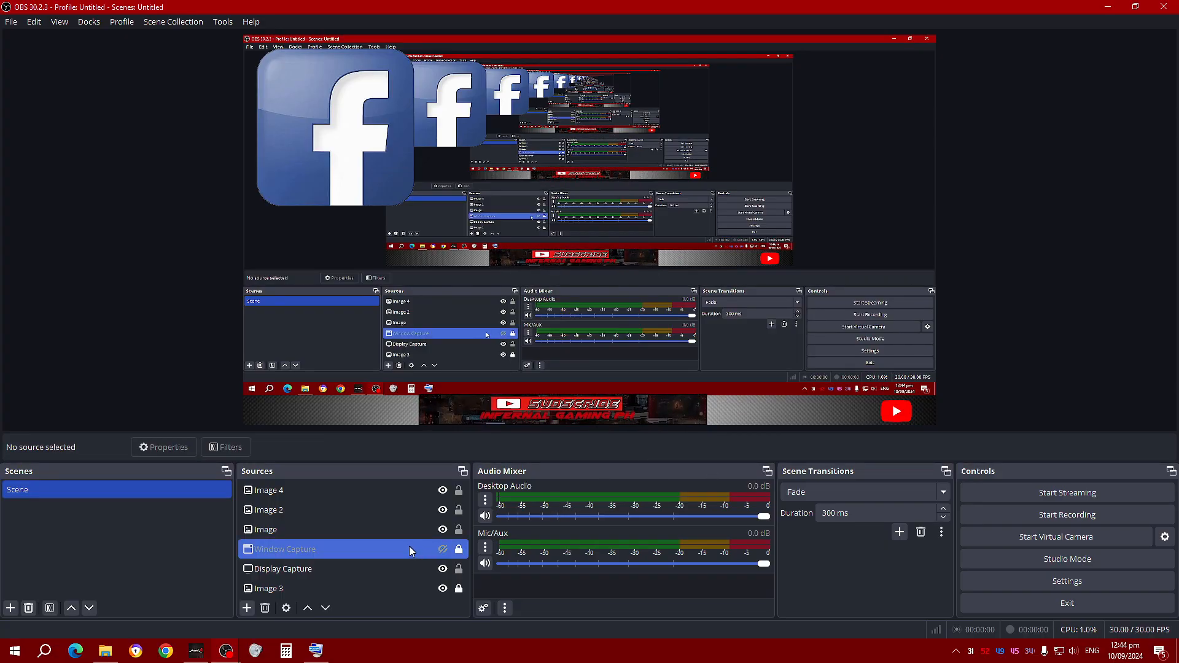
# Shrink the Facebook logo to the banner strip's height and place it in the canvas's lower-left corner
pyautogui.click(389, 569)
pyautogui.click(358, 546)
pyautogui.click(361, 534)
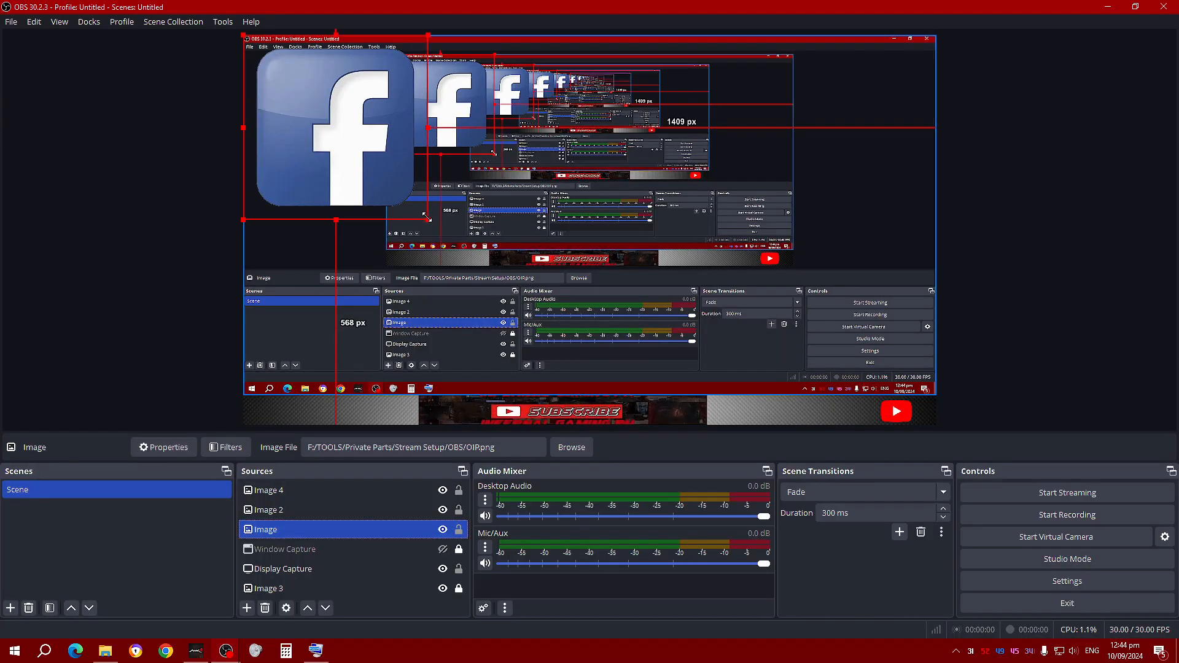
pyautogui.moveTo(426, 218); pyautogui.dragTo(269, 411)
pyautogui.click(1037, 293)
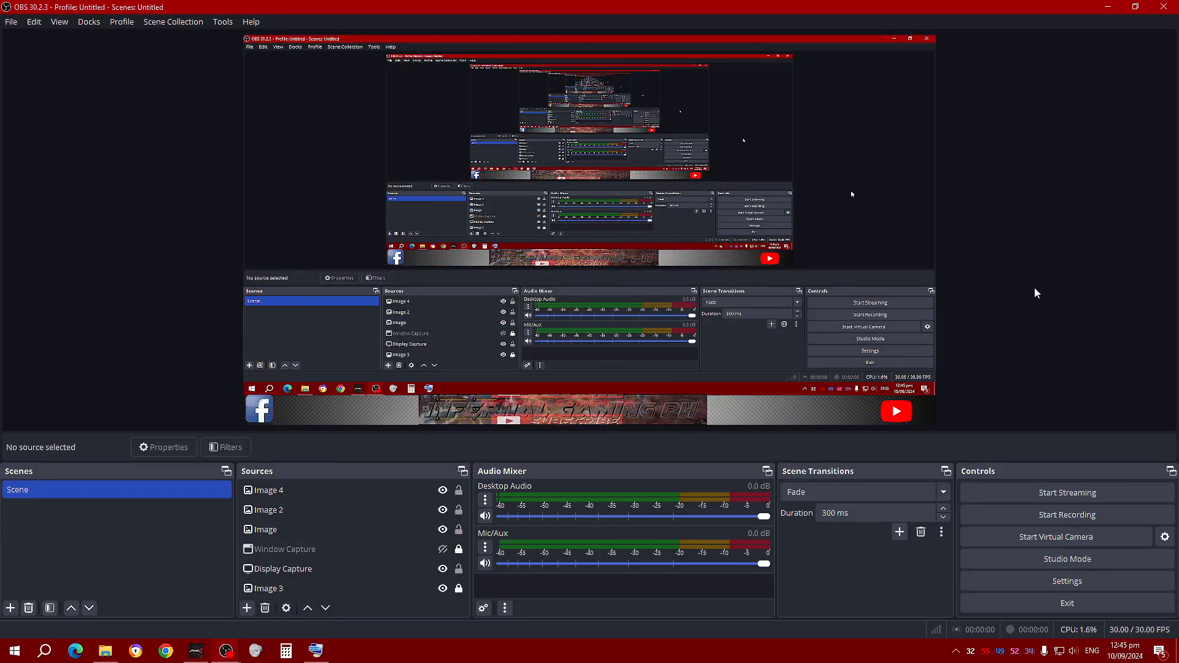
# Shrink the Facebook logo slightly more and place it about 18 px from the canvas's left edge and 6 px above its bottom
pyautogui.click(270, 422)
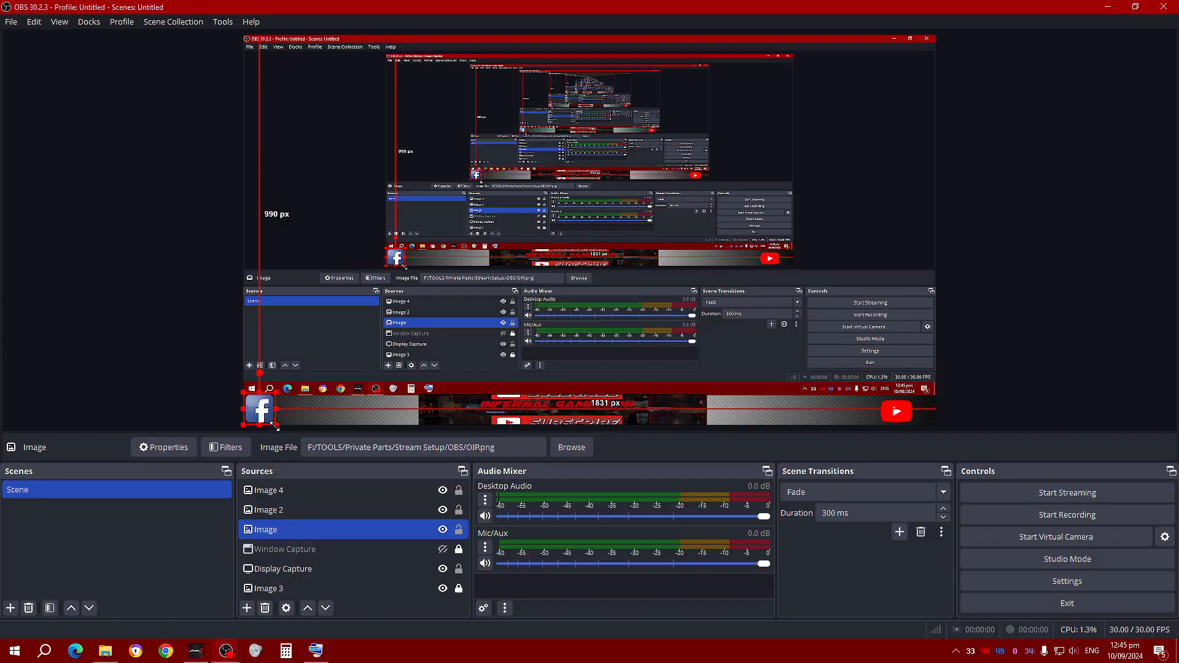
pyautogui.moveTo(274, 423)
pyautogui.mouseDown()
pyautogui.moveTo(257, 400)
pyautogui.moveTo(258, 416)
pyautogui.mouseUp()
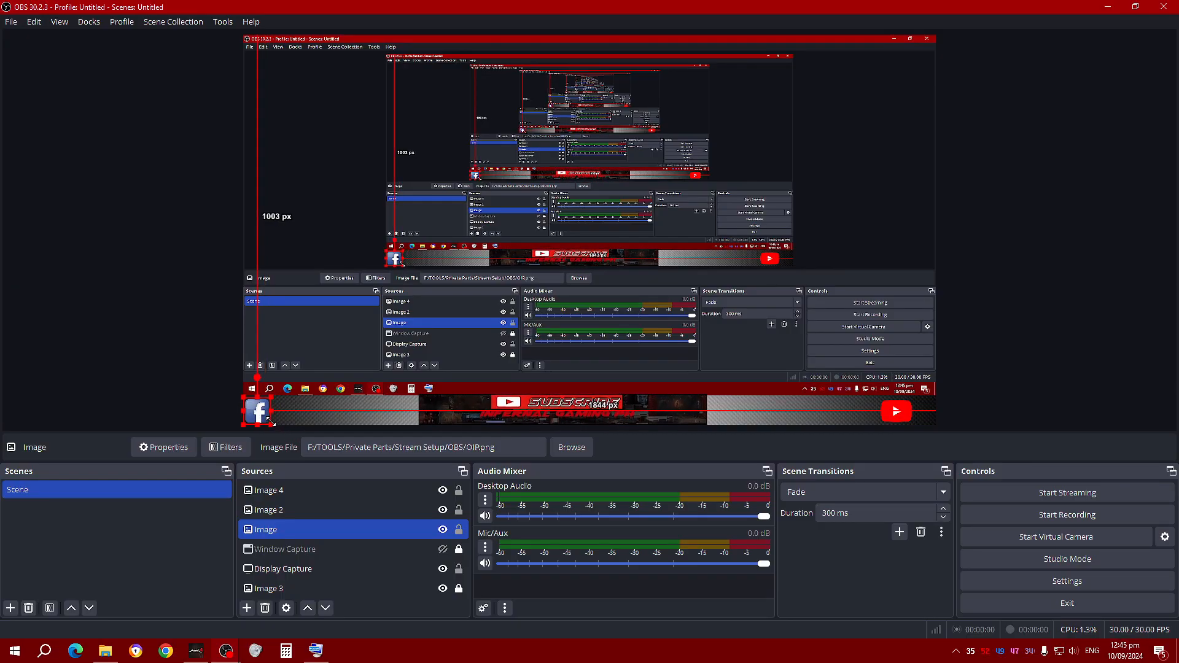
pyautogui.moveTo(257, 418)
pyautogui.mouseDown()
pyautogui.moveTo(363, 414)
pyautogui.moveTo(266, 411)
pyautogui.mouseUp()
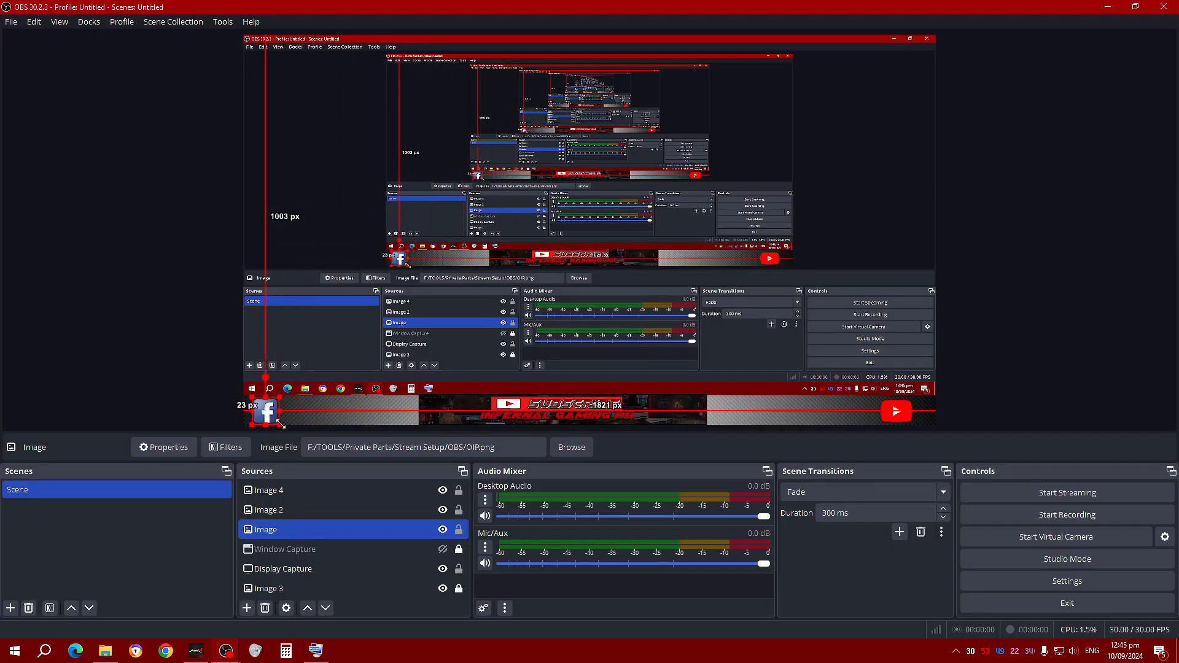
pyautogui.moveTo(279, 424); pyautogui.dragTo(272, 410)
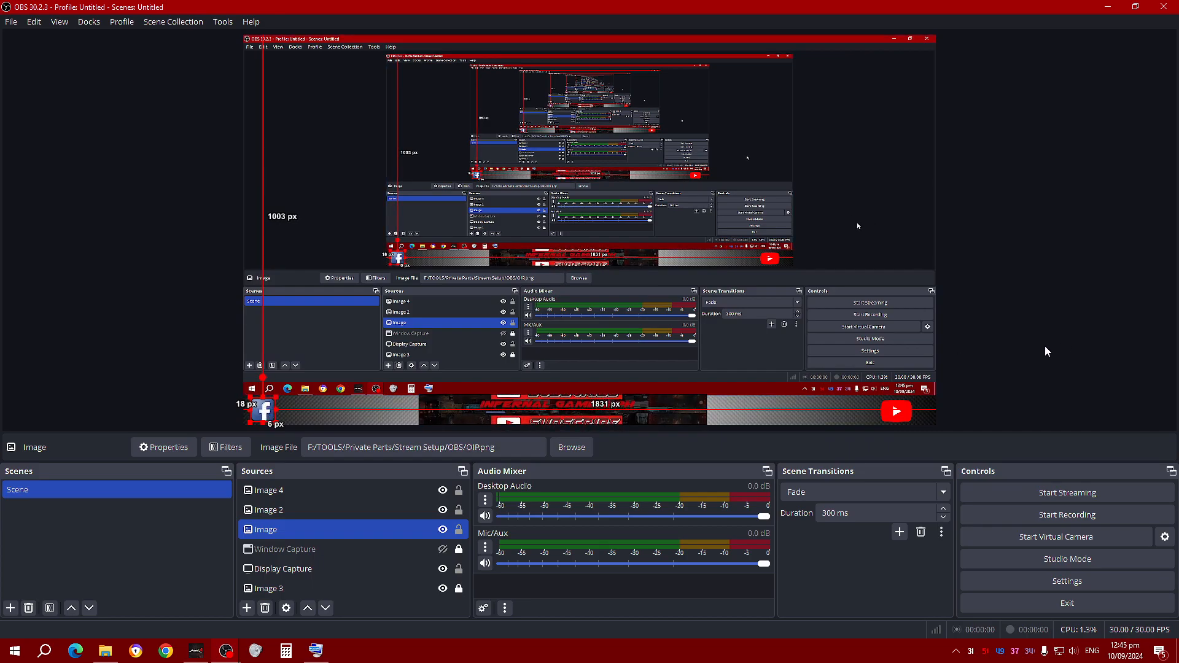
pyautogui.click(966, 408)
# Move the YouTube logo to about 18 px from the canvas's right edge and 4 px above its bottom
pyautogui.click(899, 410)
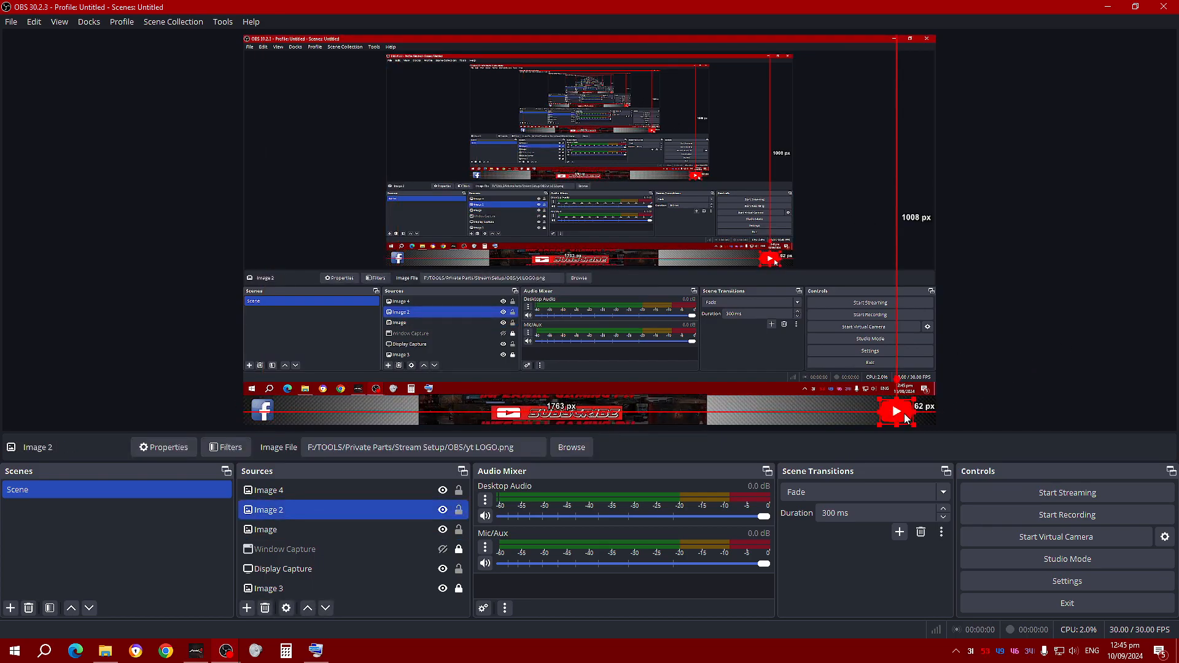
pyautogui.moveTo(902, 412); pyautogui.dragTo(917, 410)
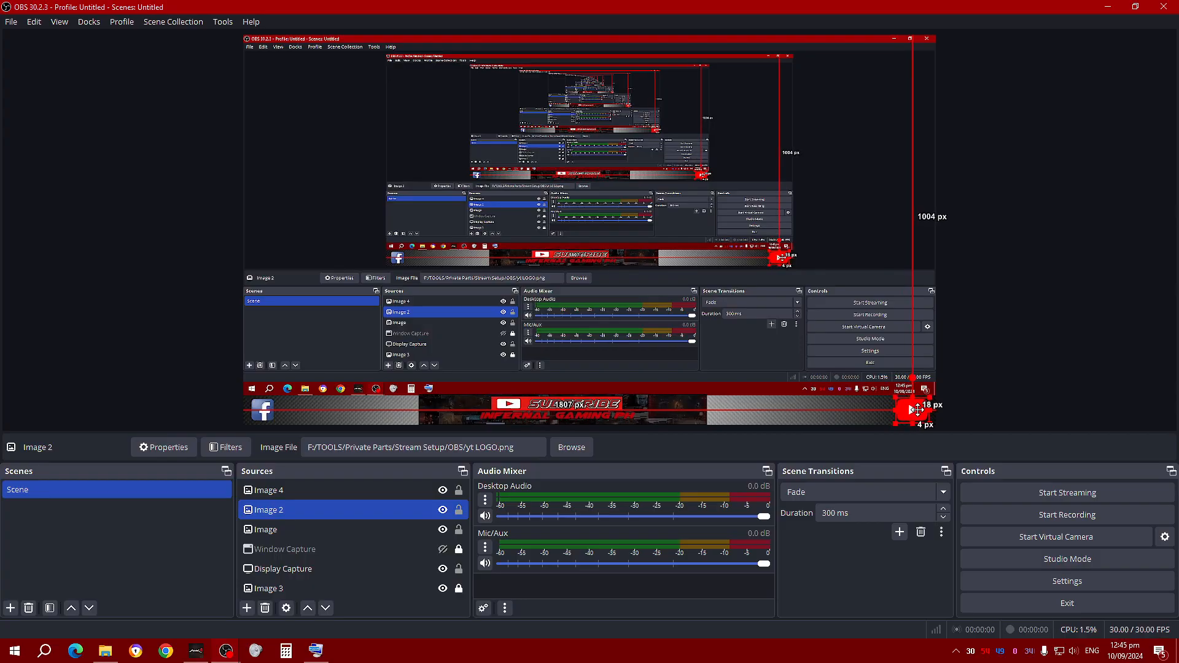
pyautogui.click(1030, 393)
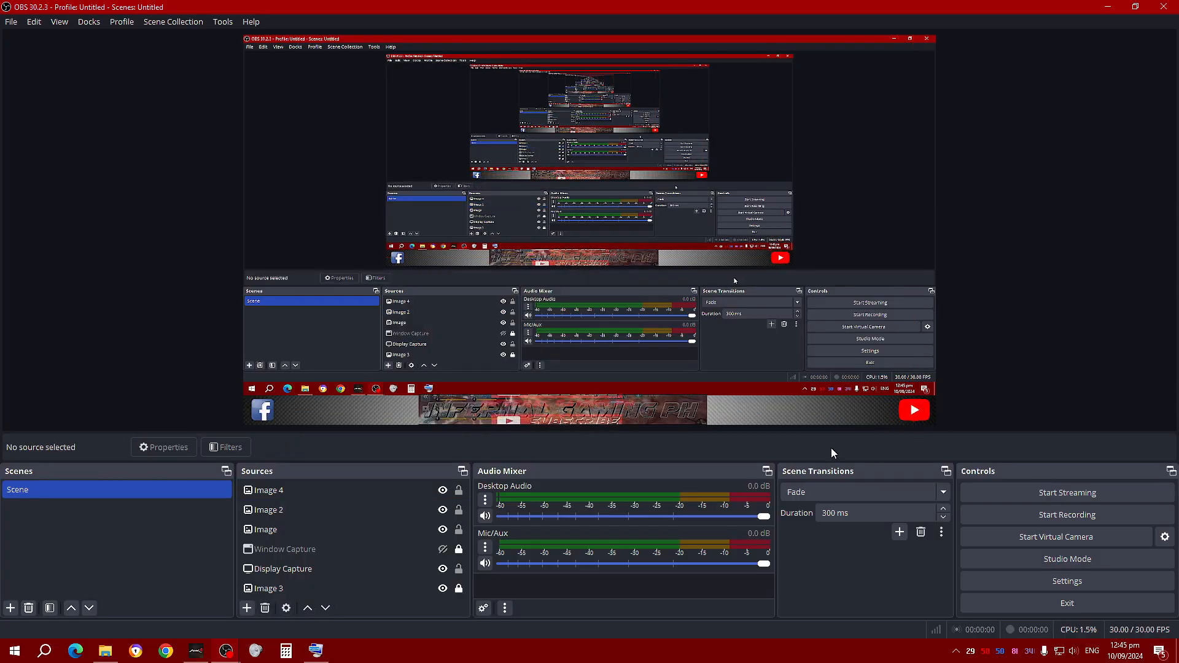
# Stretch the animated GIF's right edge to about 432 px from the canvas's right side and lower its top edge to about 1017 px down
pyautogui.click(550, 416)
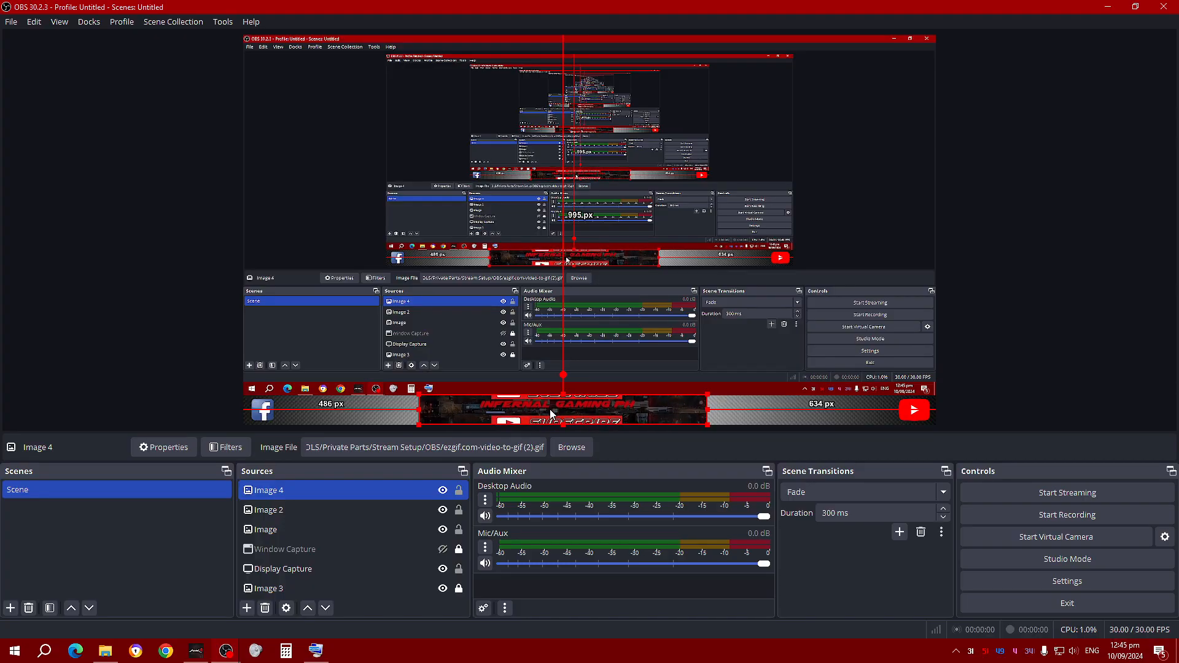
pyautogui.moveTo(708, 410); pyautogui.dragTo(780, 406)
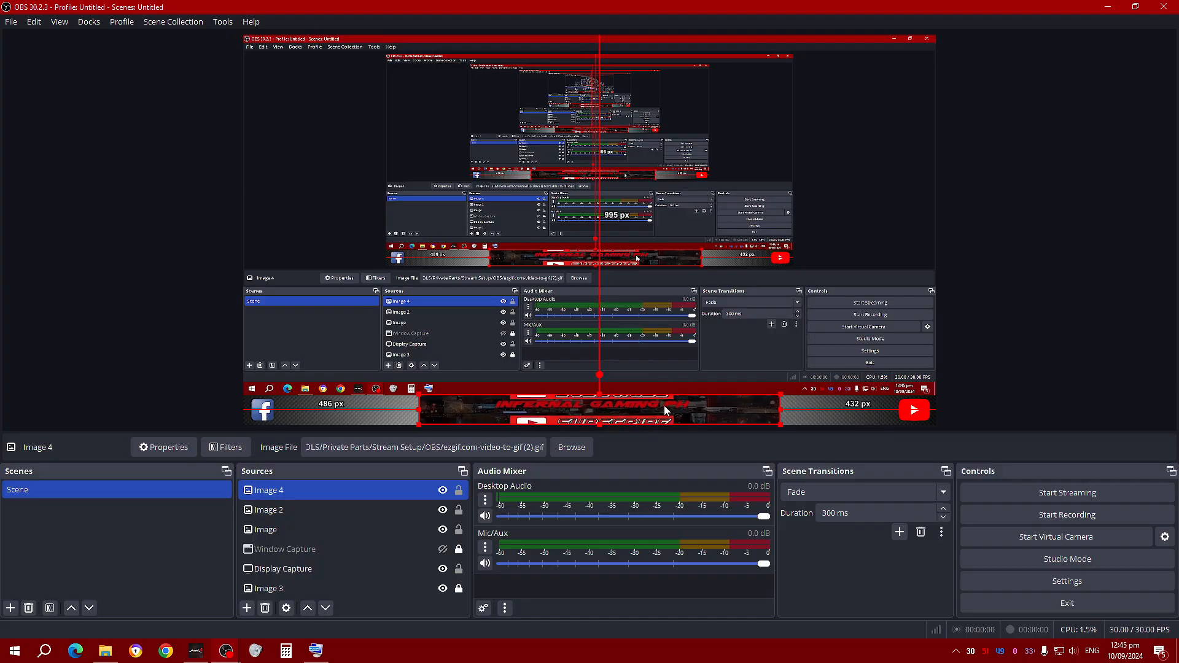
pyautogui.moveTo(596, 398); pyautogui.dragTo(599, 403)
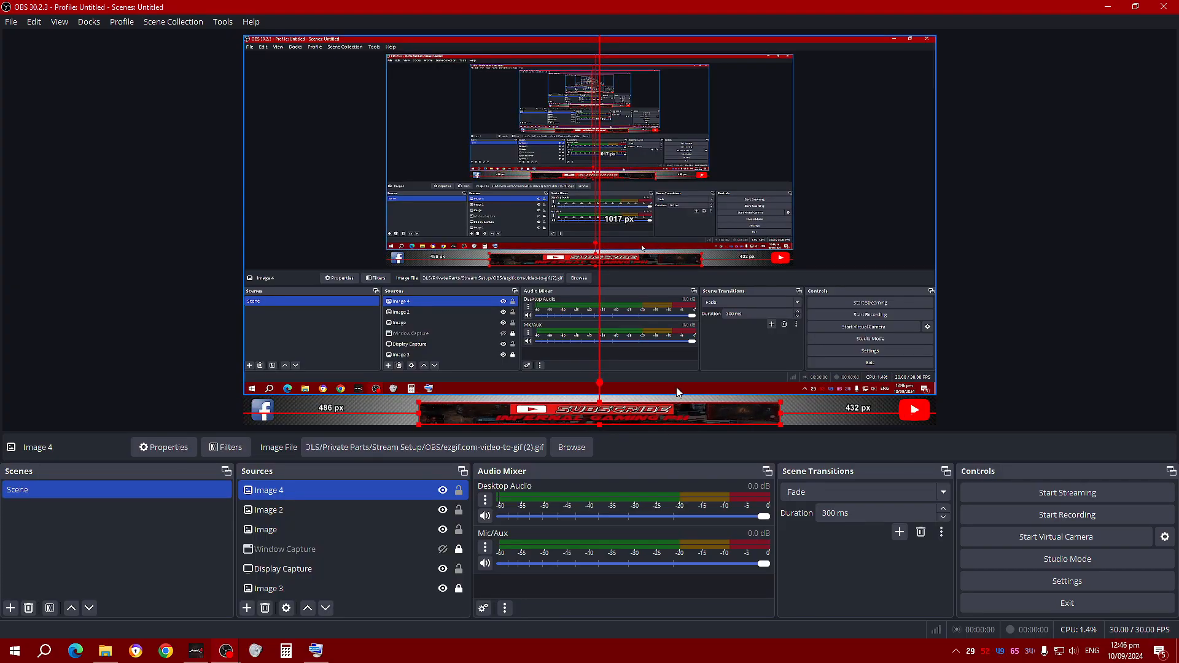
# Stretch the display capture's lower edge down to about 63 px above the canvas bottom to meet the GIF
pyautogui.click(646, 393)
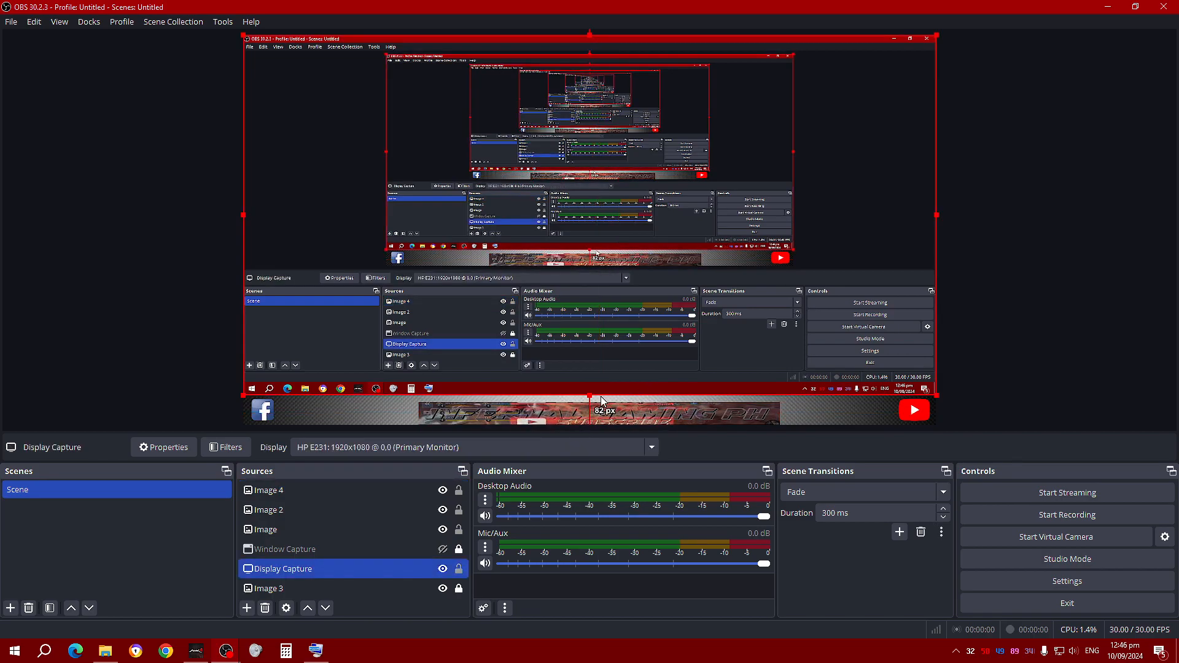
pyautogui.moveTo(601, 364); pyautogui.dragTo(609, 333)
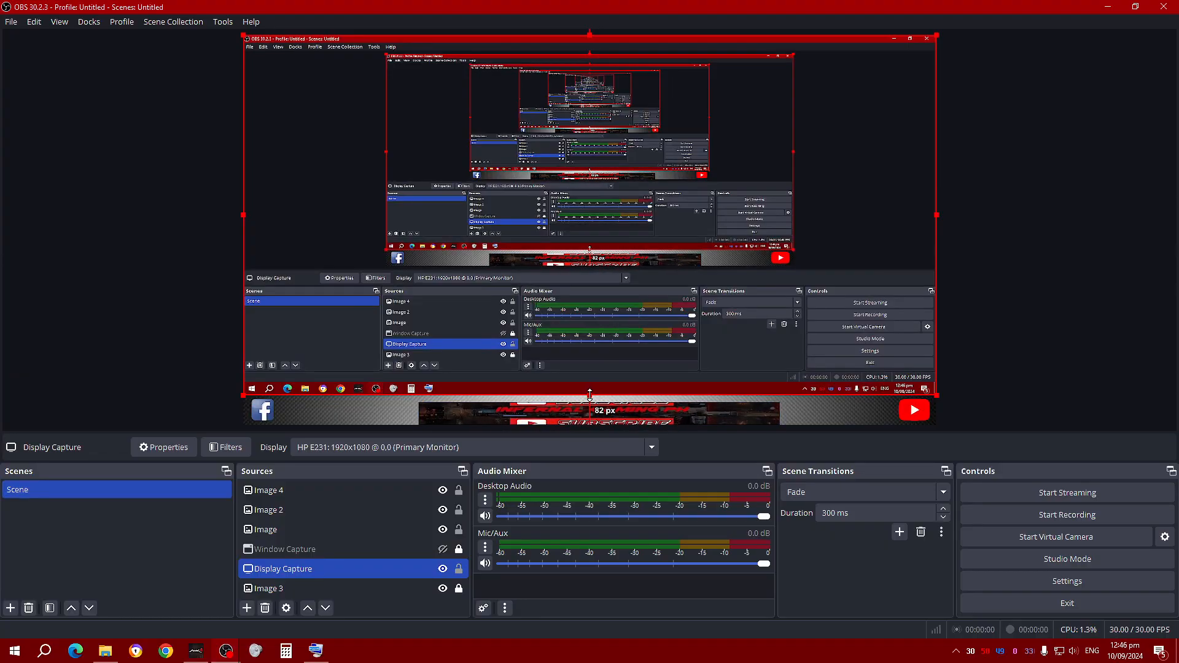
pyautogui.moveTo(590, 395); pyautogui.dragTo(594, 402)
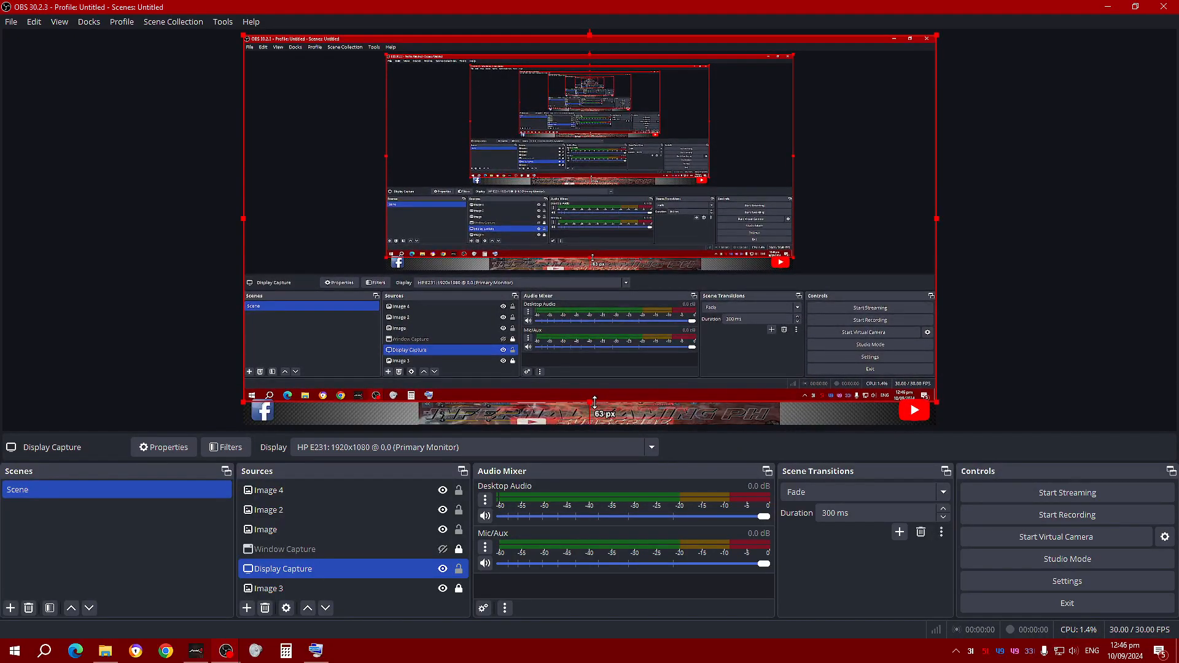
pyautogui.click(805, 417)
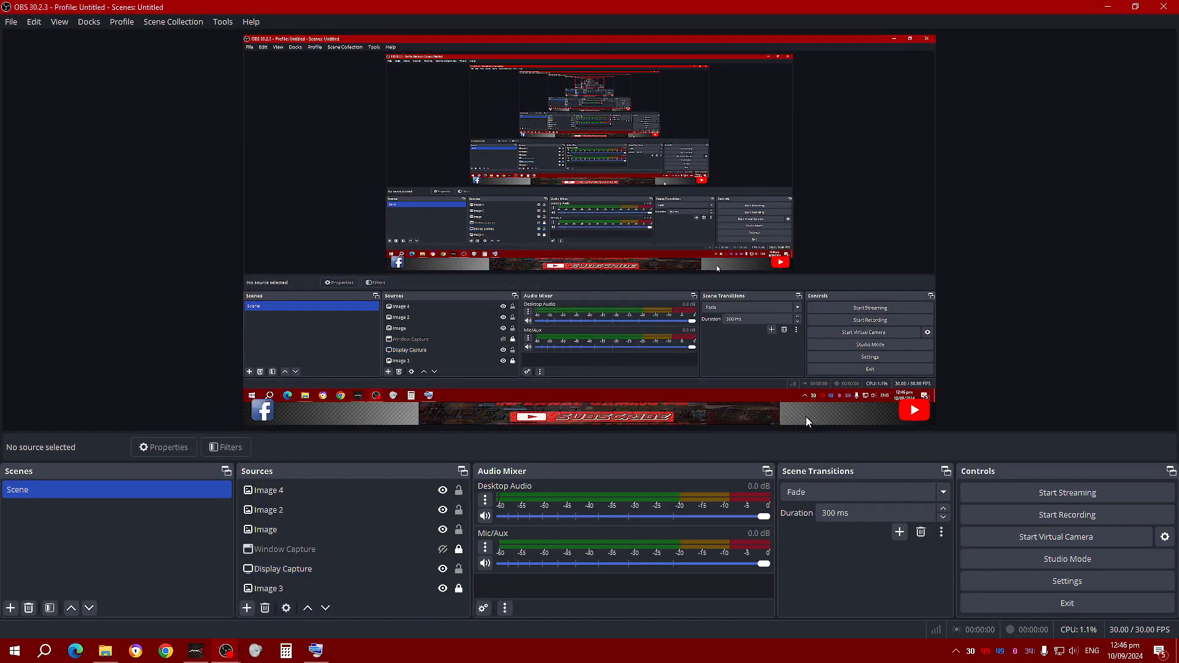
# Center the animated GIF horizontally on the canvas, about 459 px from each side edge
pyautogui.moveTo(651, 414); pyautogui.dragTo(651, 414)
pyautogui.rightClick(651, 415)
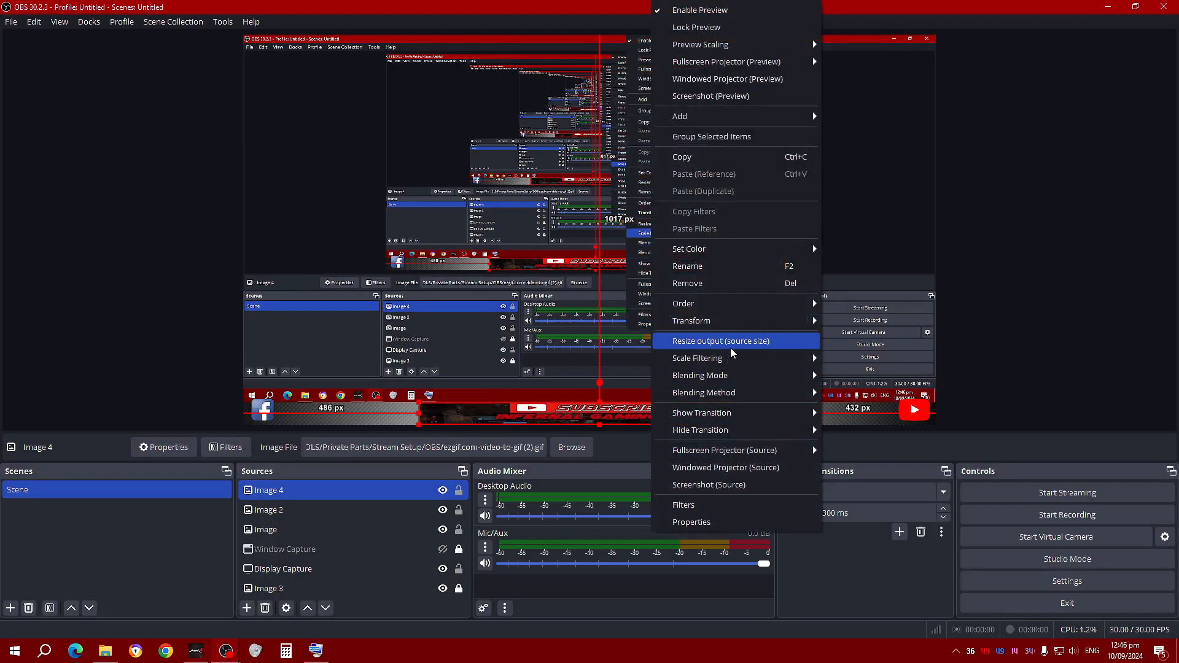
pyautogui.moveTo(739, 321)
pyautogui.click(899, 554)
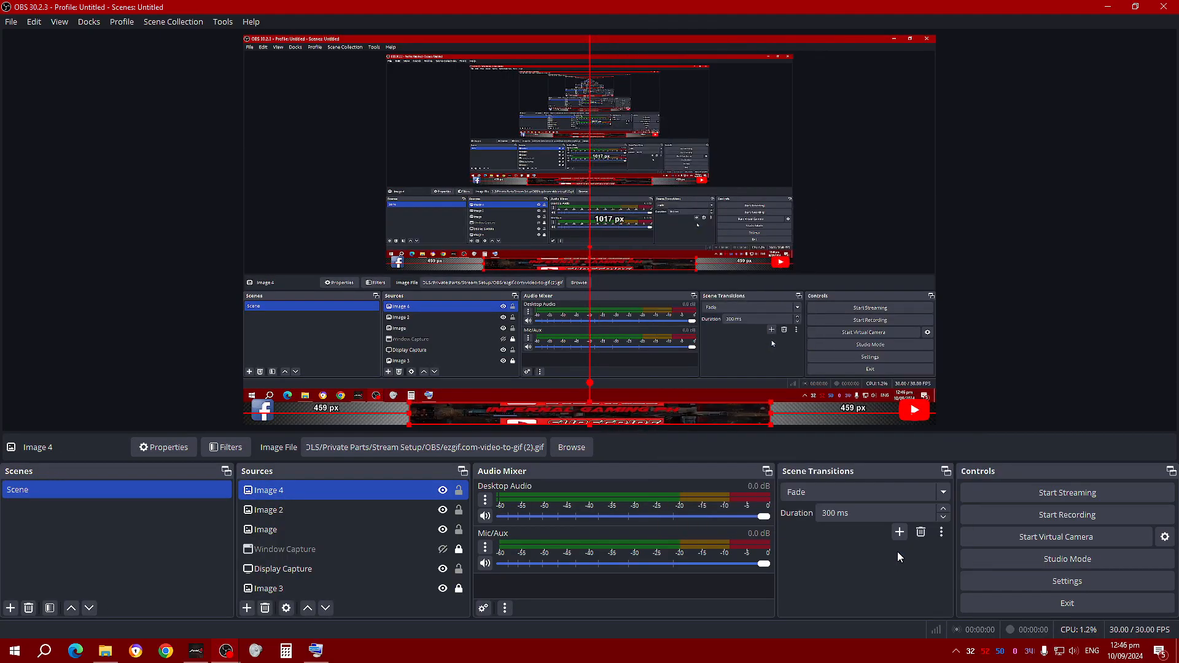
pyautogui.click(989, 388)
# Move the YouTube logo closer to the canvas's right edge, leaving a gap of about 11 px
pyautogui.moveTo(919, 415)
pyautogui.mouseDown()
pyautogui.moveTo(929, 428)
pyautogui.moveTo(916, 411)
pyautogui.mouseUp()
pyautogui.click(981, 401)
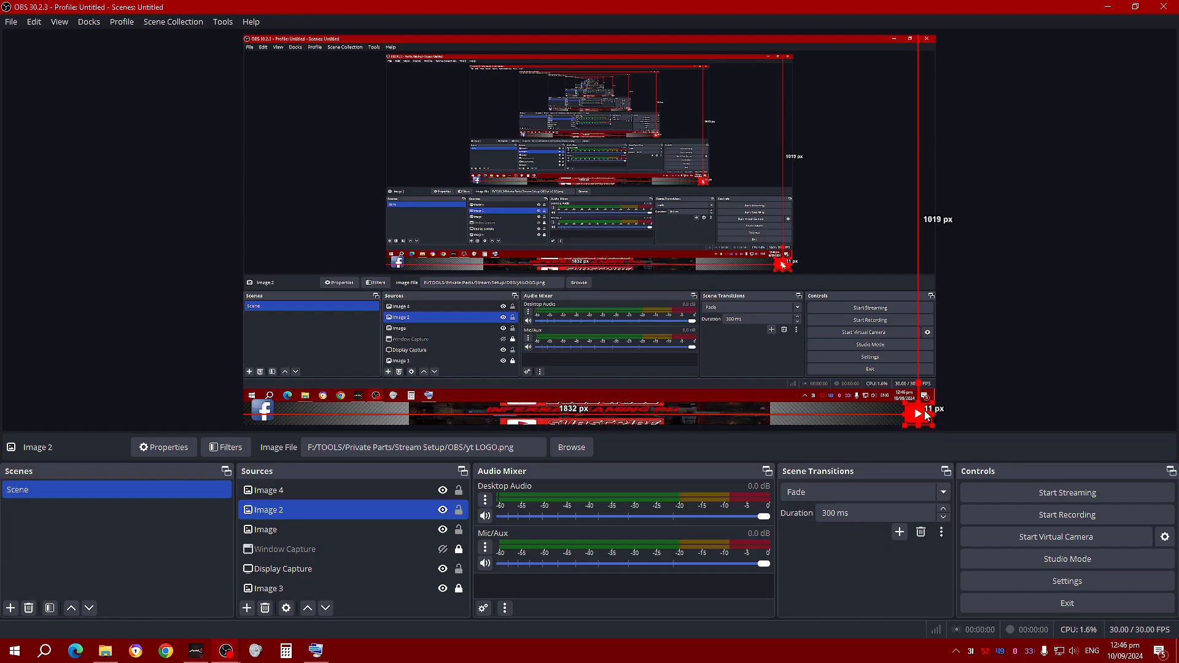
pyautogui.click(996, 393)
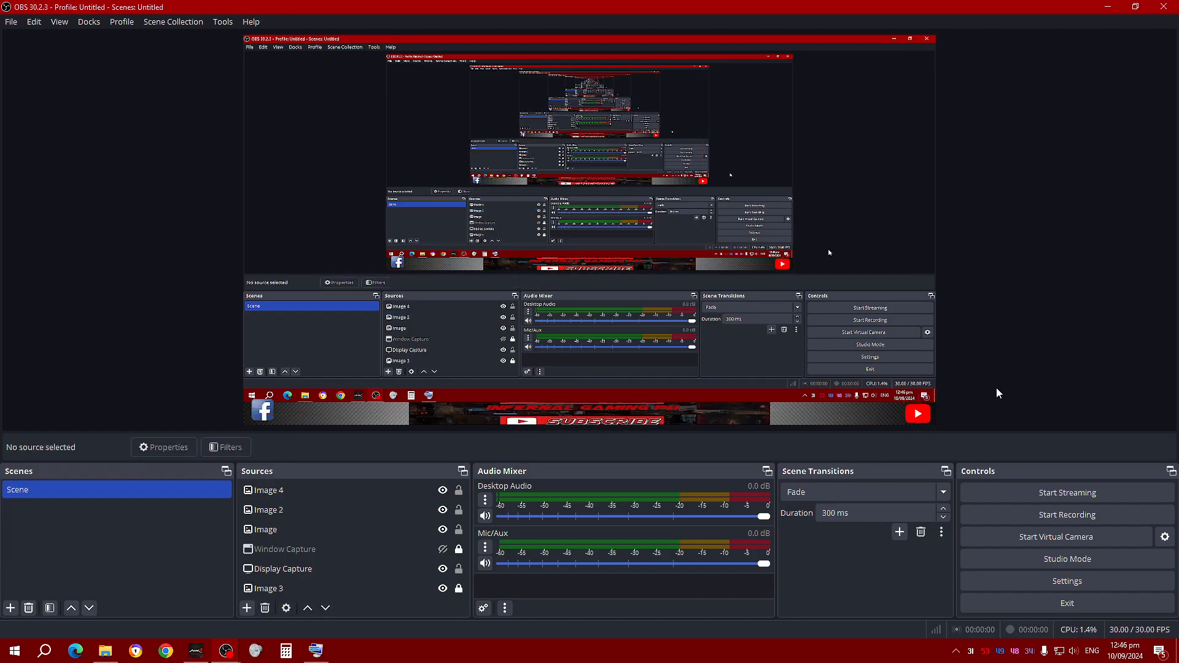
# Move the Facebook logo to about 13 px from the canvas's left edge and 6 px above its bottom
pyautogui.click(262, 415)
pyautogui.moveTo(265, 416)
pyautogui.mouseDown()
pyautogui.moveTo(281, 427)
pyautogui.moveTo(260, 417)
pyautogui.mouseUp()
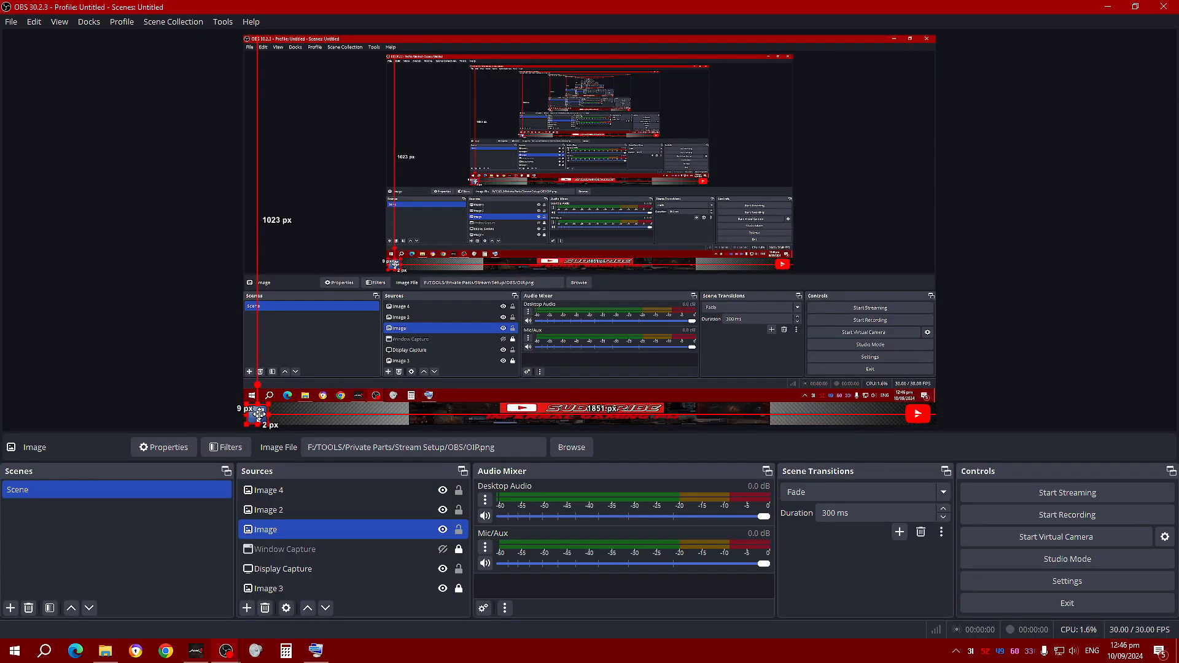
pyautogui.click(1070, 348)
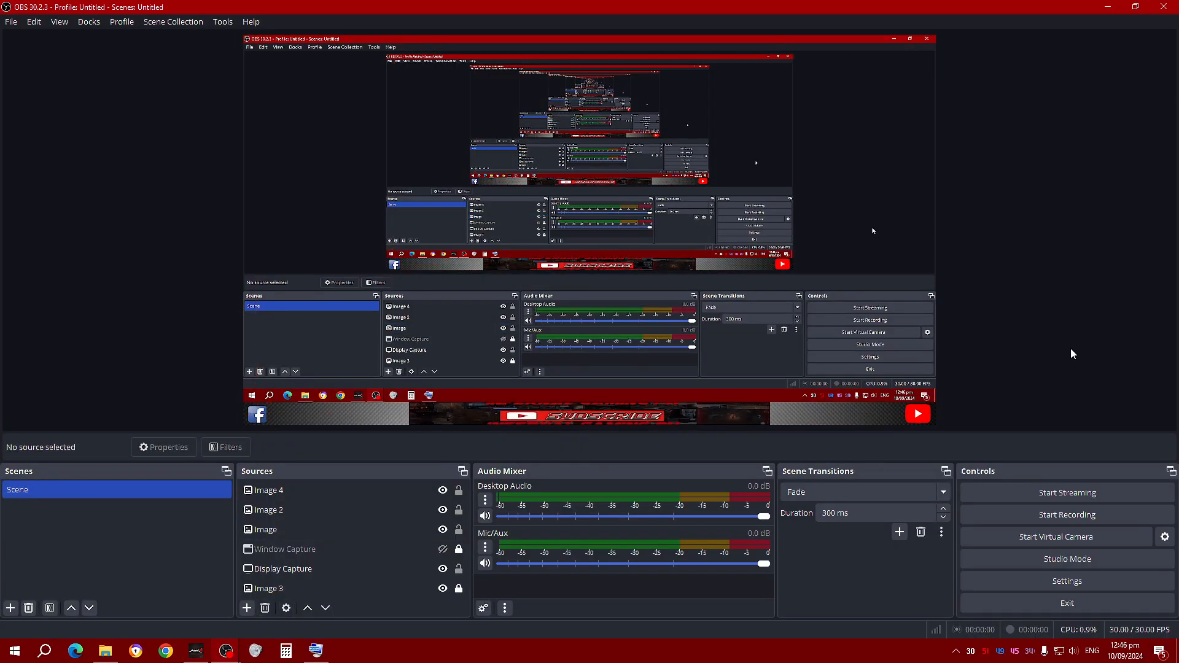
pyautogui.click(255, 420)
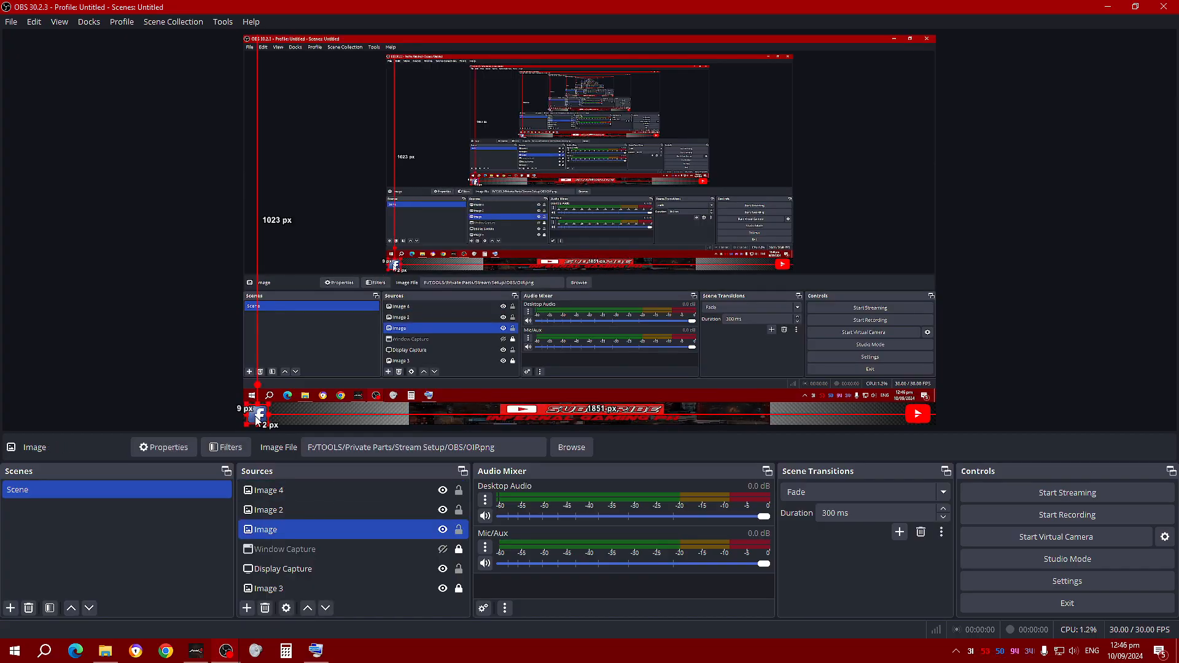
pyautogui.moveTo(257, 414); pyautogui.dragTo(258, 412)
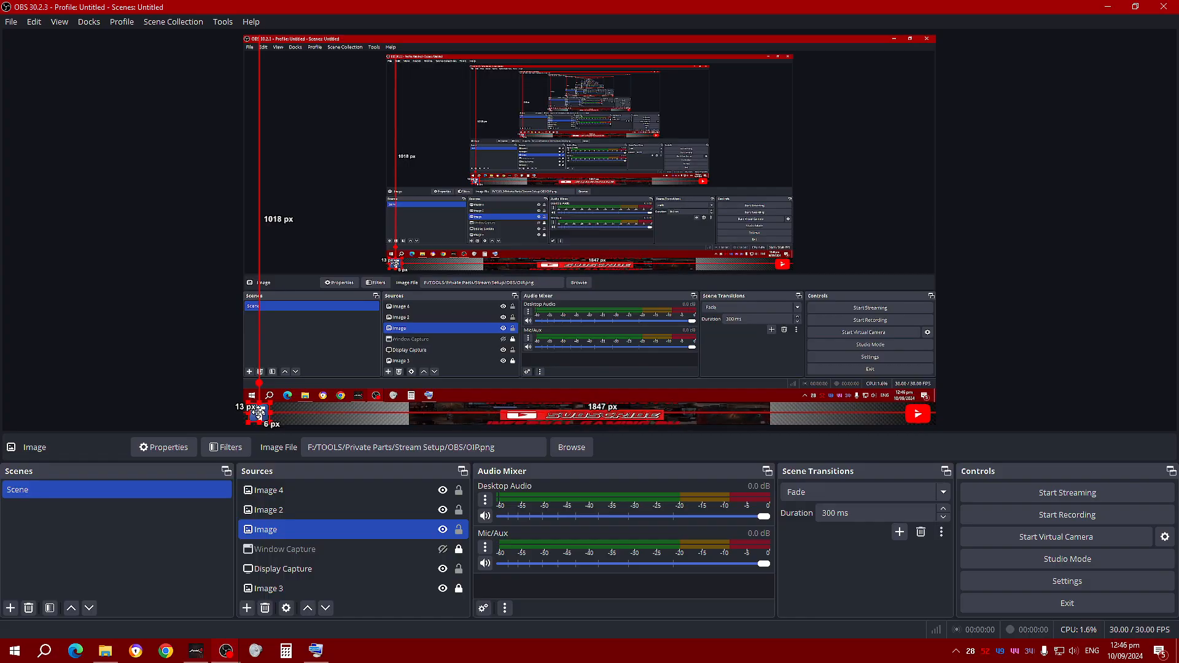
pyautogui.click(1149, 393)
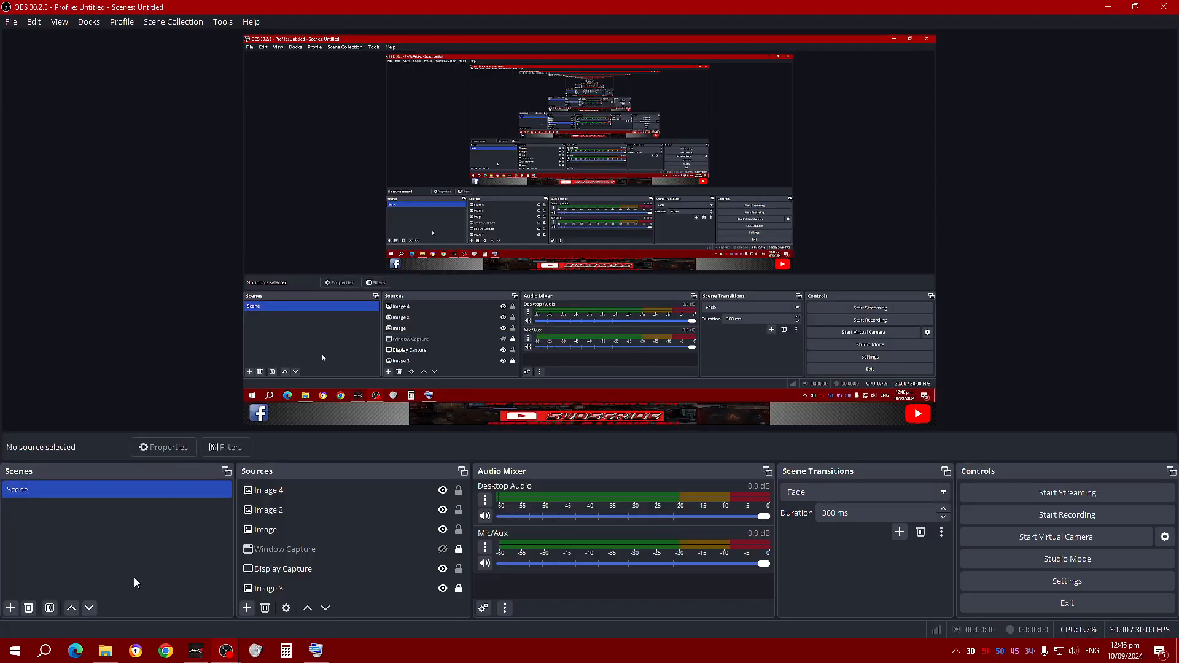
# Add a new Text (GDI+) source to the scene, keeping the default source name
pyautogui.click(319, 568)
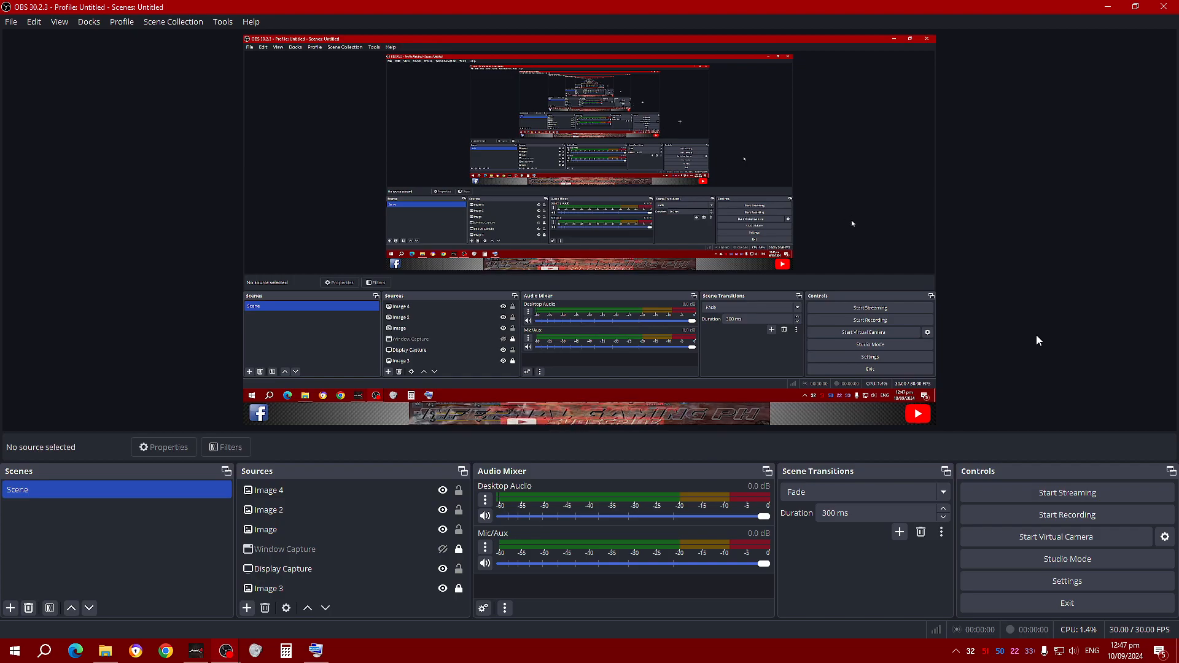
pyautogui.click(244, 609)
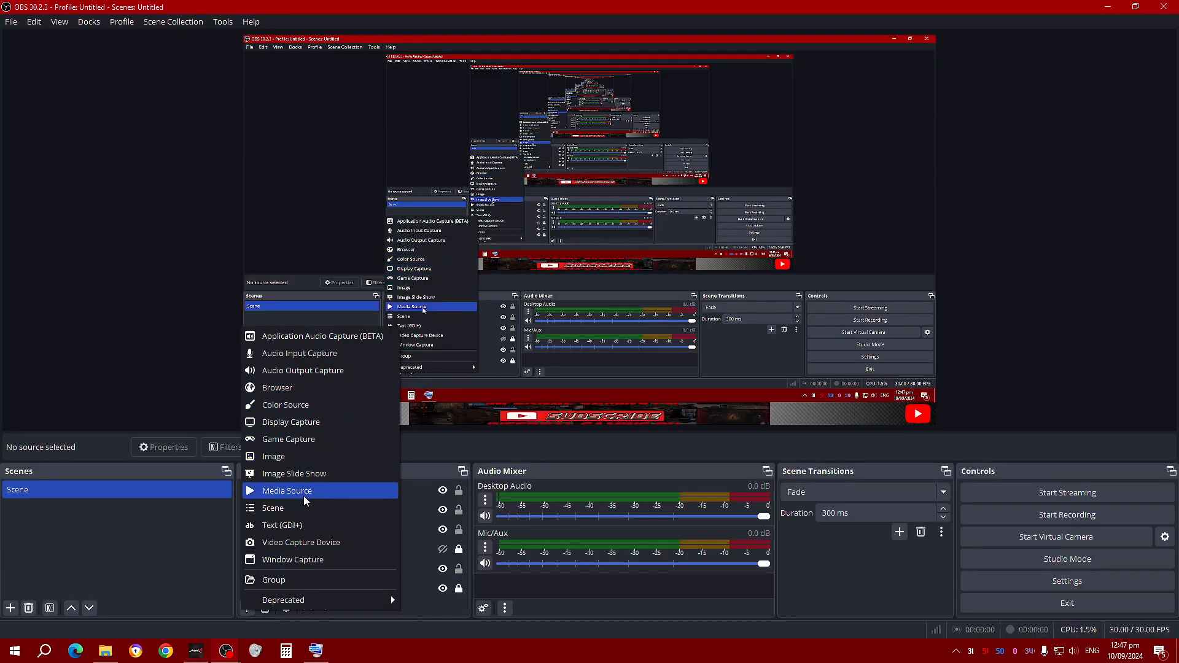
pyautogui.click(312, 525)
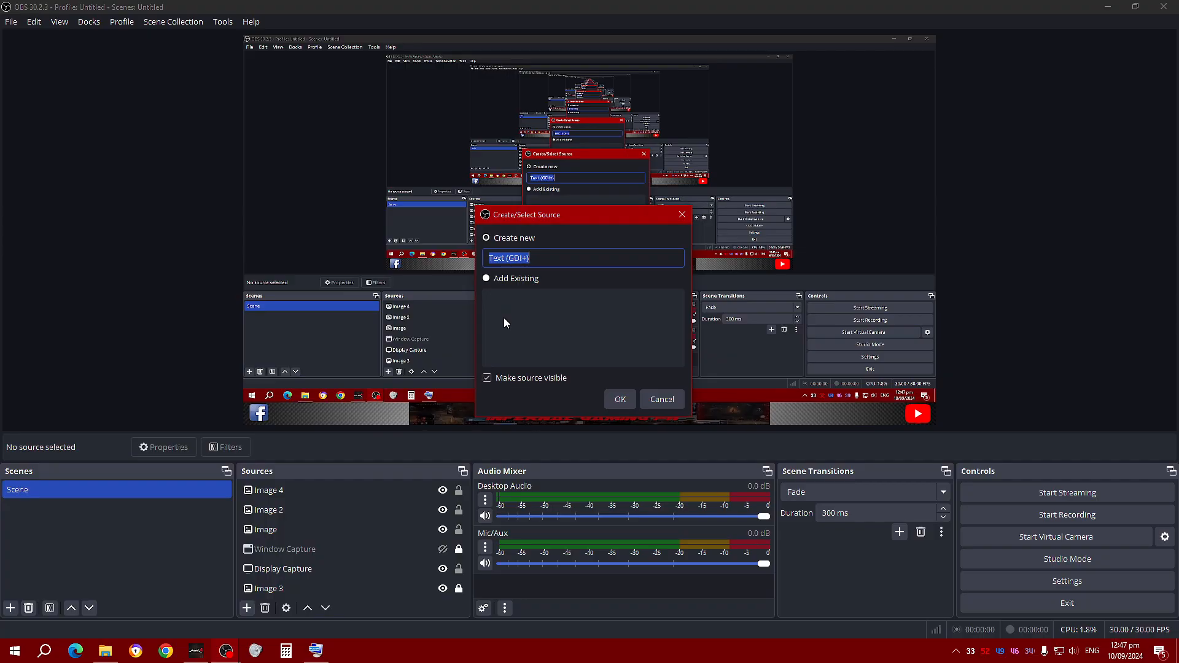
pyautogui.click(621, 399)
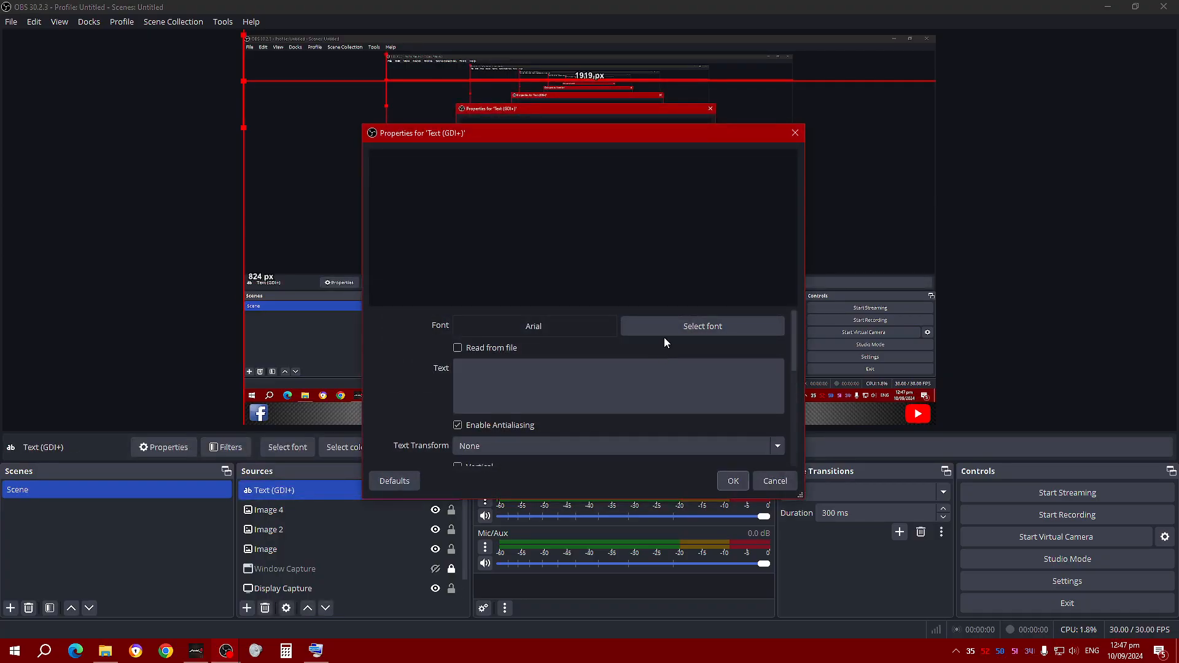
# Set the text source's font to Arial with the Bold style
pyautogui.click(742, 320)
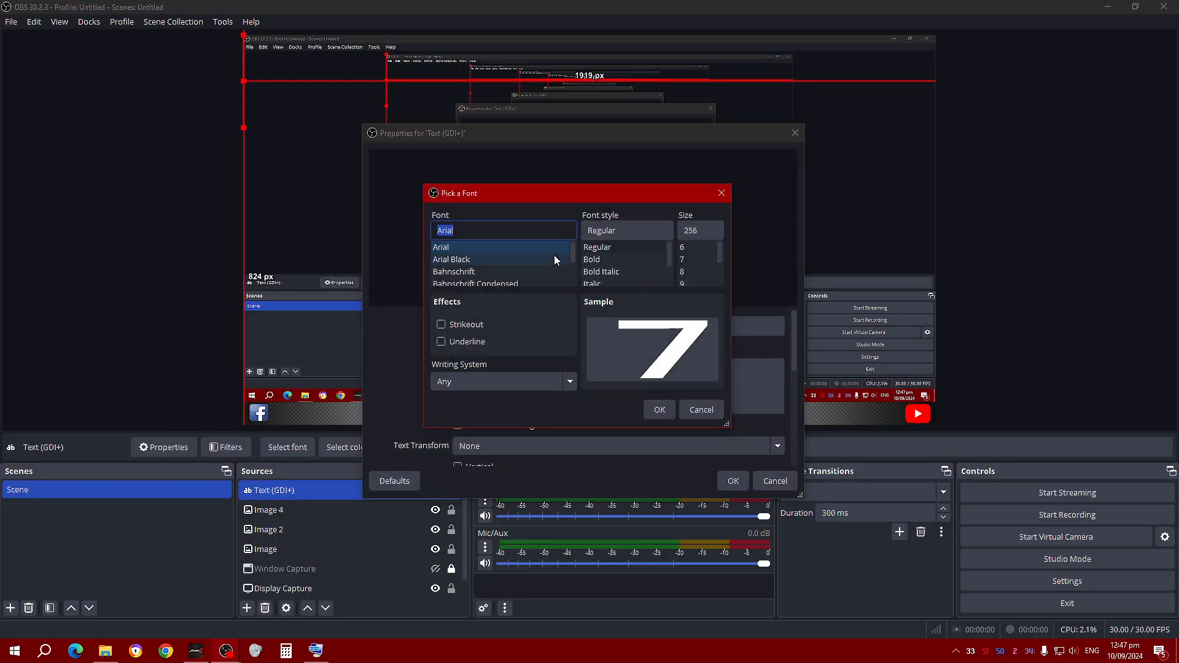
pyautogui.click(659, 415)
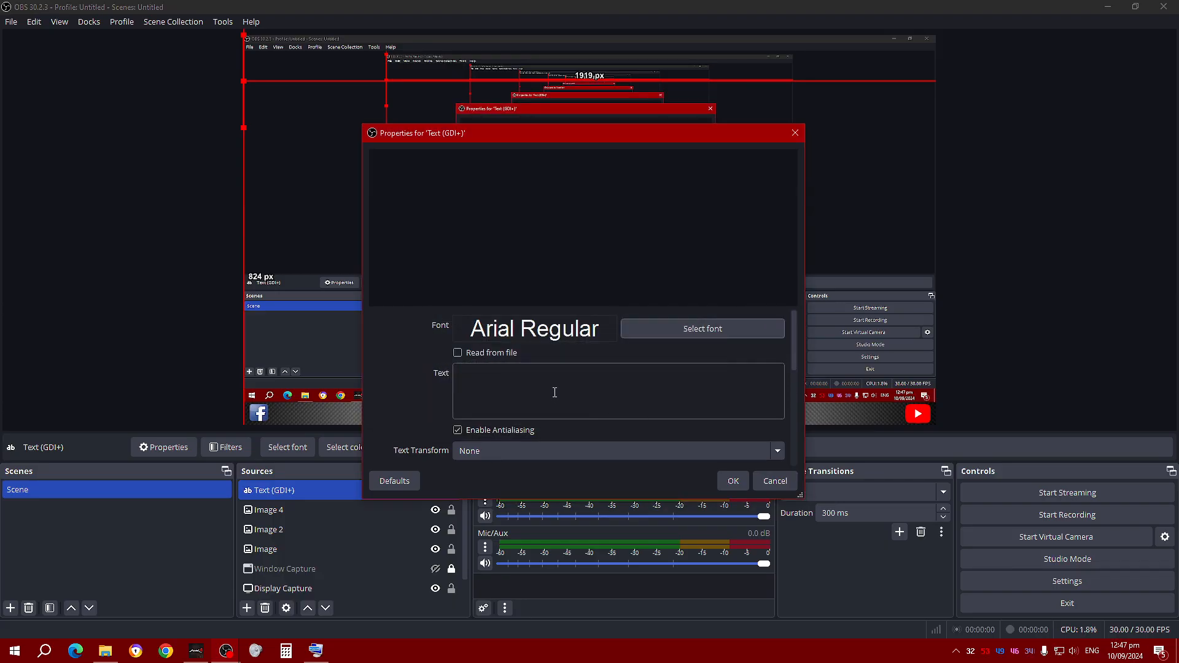
pyautogui.click(720, 330)
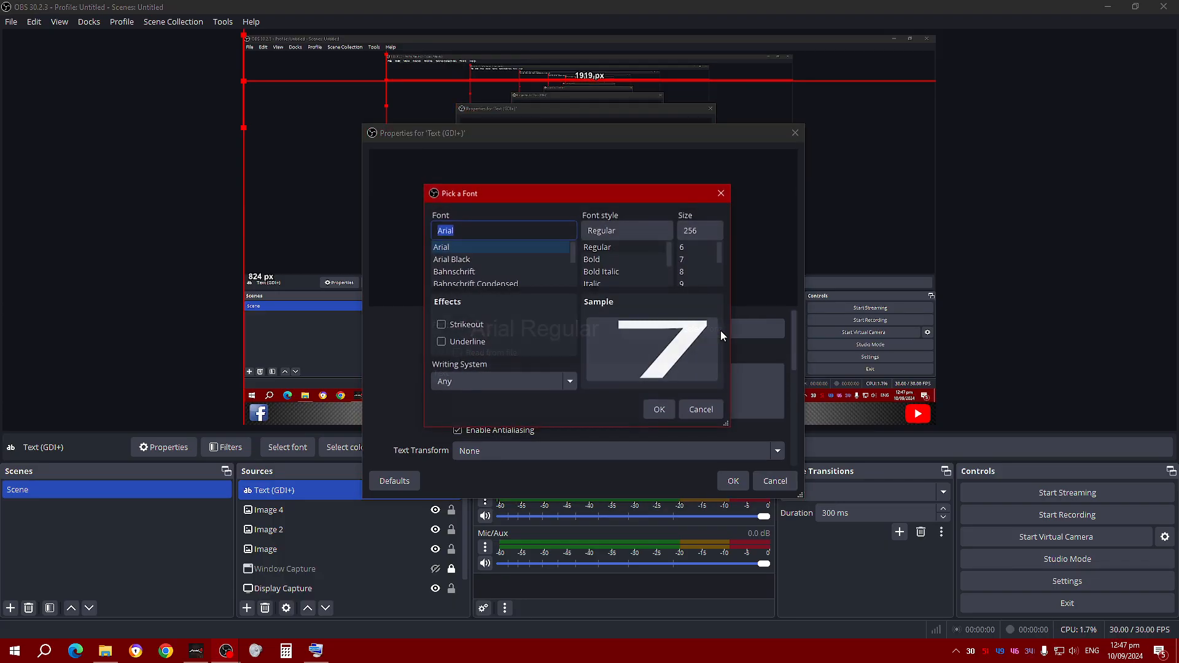
pyautogui.click(609, 258)
pyautogui.click(663, 408)
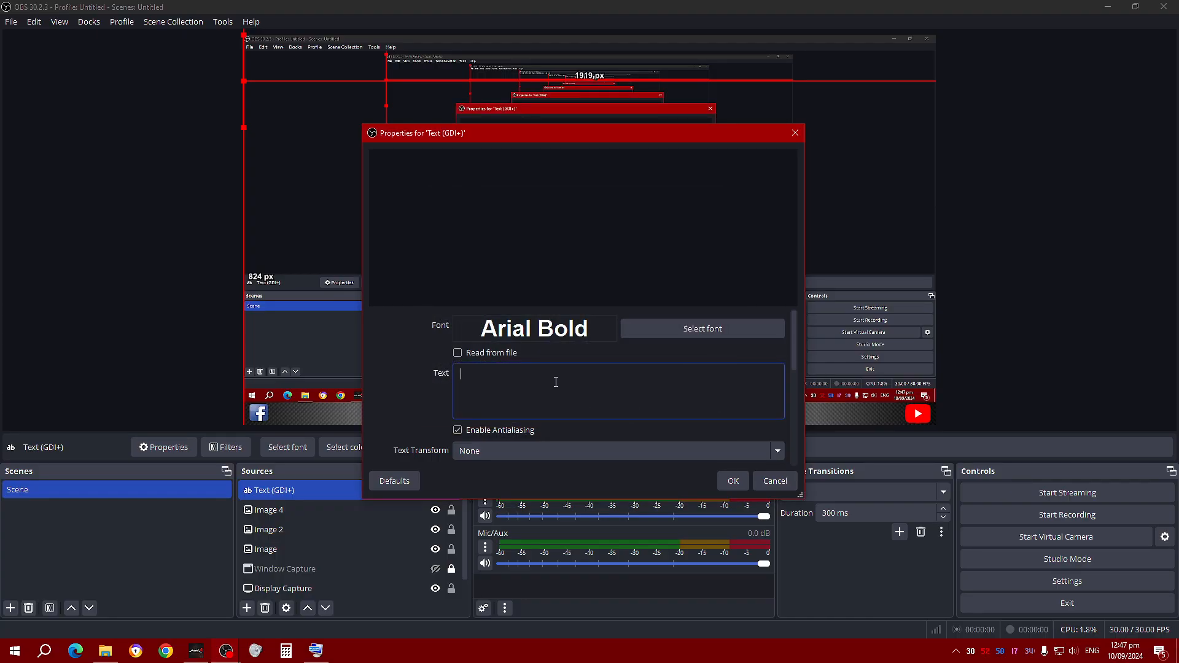
# Enter "GHUB PH" as the text, then shrink and place it beside the Facebook logo, about 100 px from the canvas's left edge
pyautogui.click(556, 382)
pyautogui.write('GHUB')
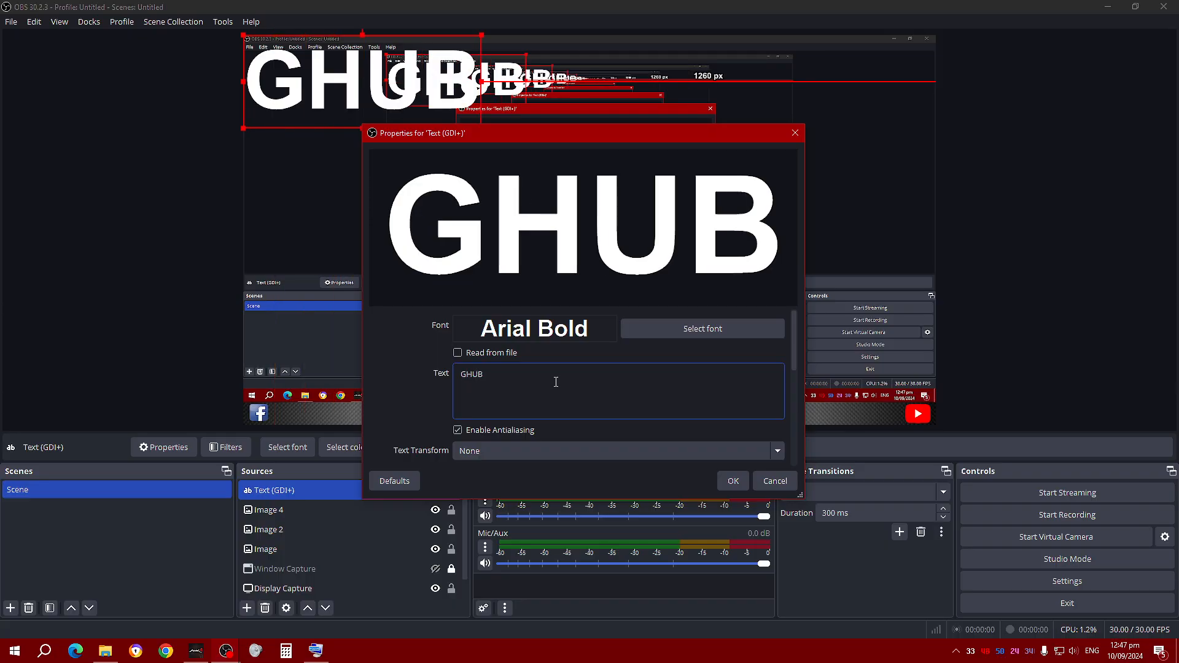
pyautogui.write(' PH')
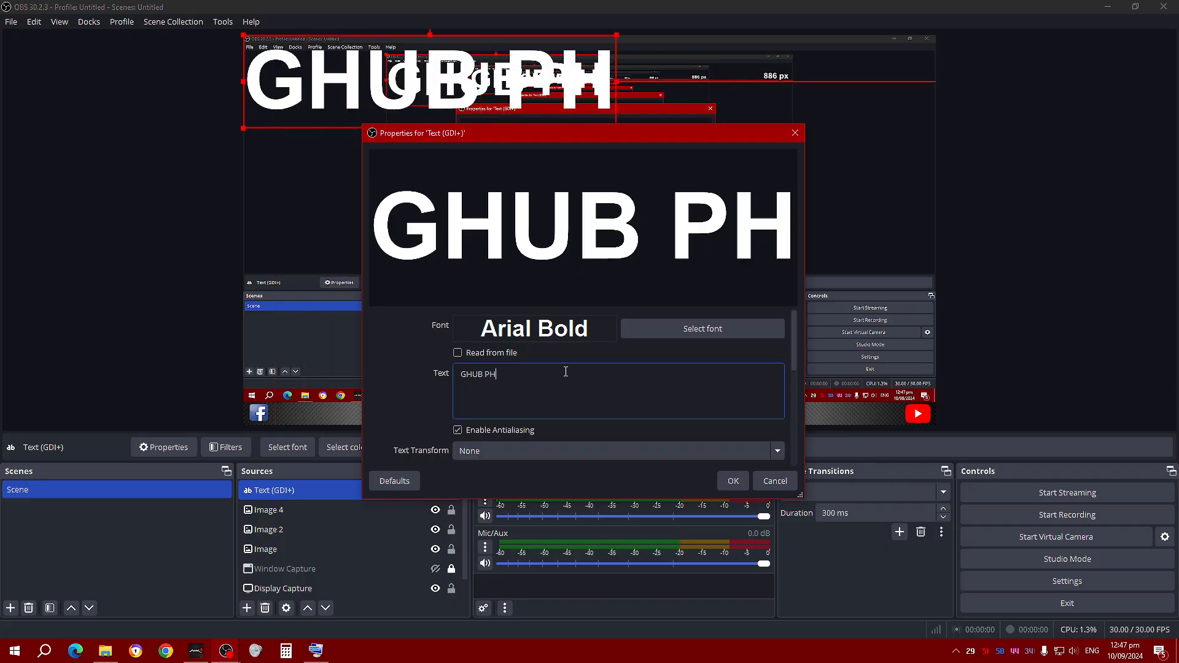
pyautogui.click(734, 485)
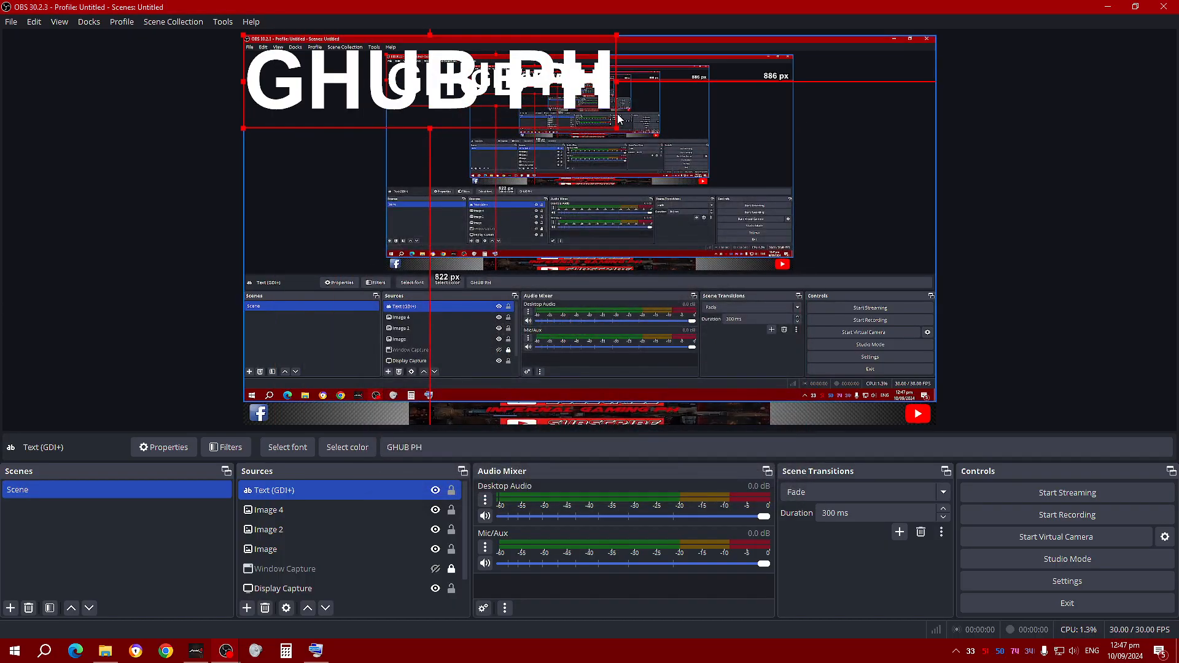
pyautogui.moveTo(613, 126); pyautogui.dragTo(347, 412)
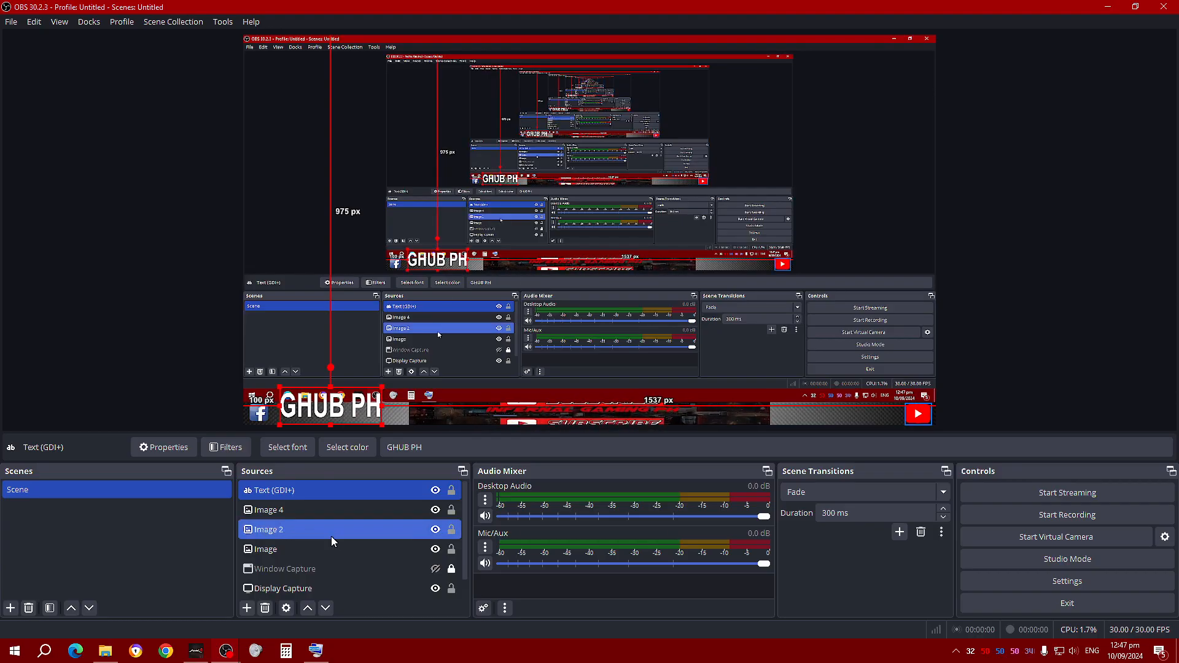
# Change the color of the "GHUB PH" text to pure blue
pyautogui.doubleClick(324, 490)
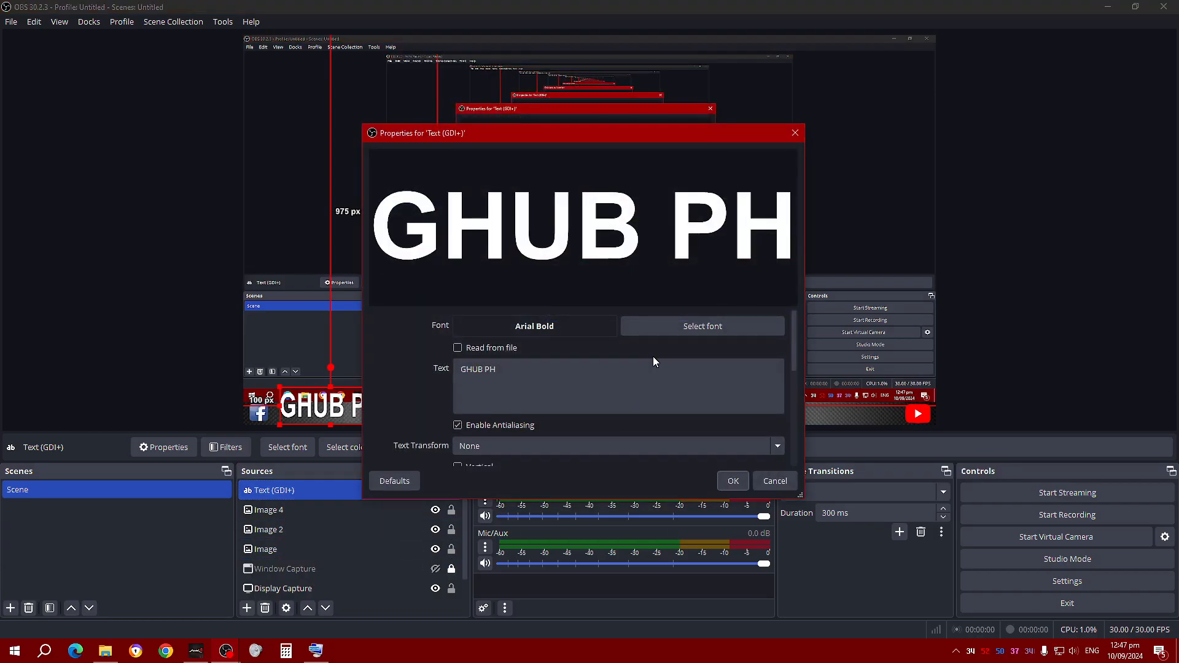
pyautogui.moveTo(795, 330); pyautogui.dragTo(788, 418)
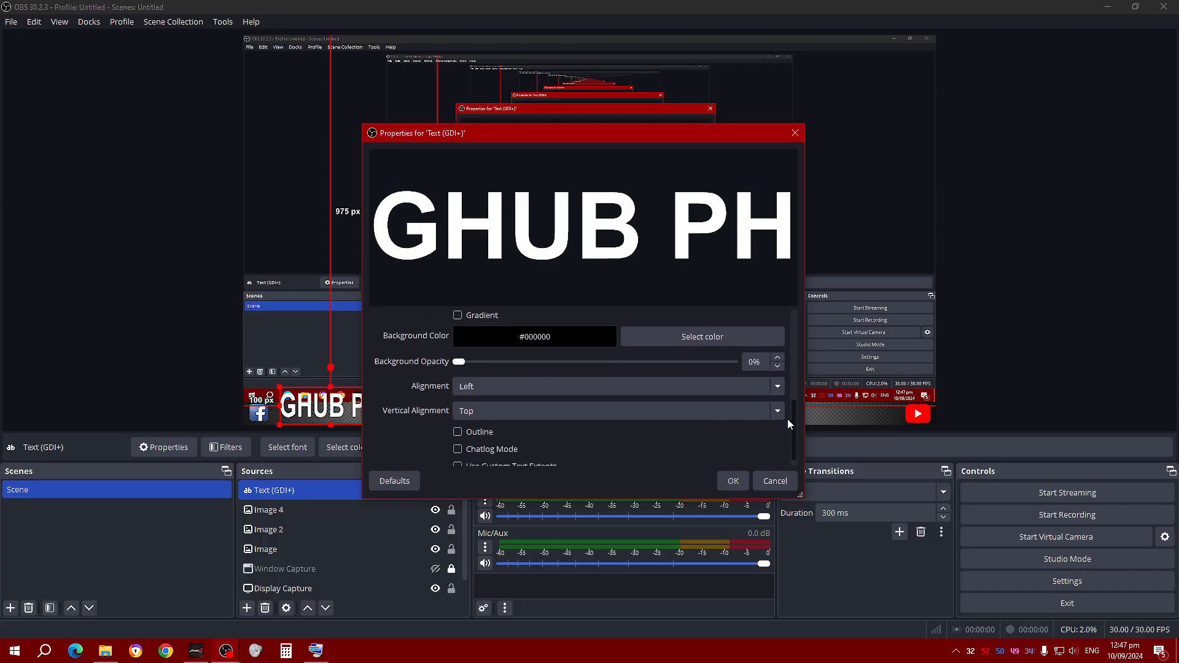
pyautogui.scroll(3, 788, 419)
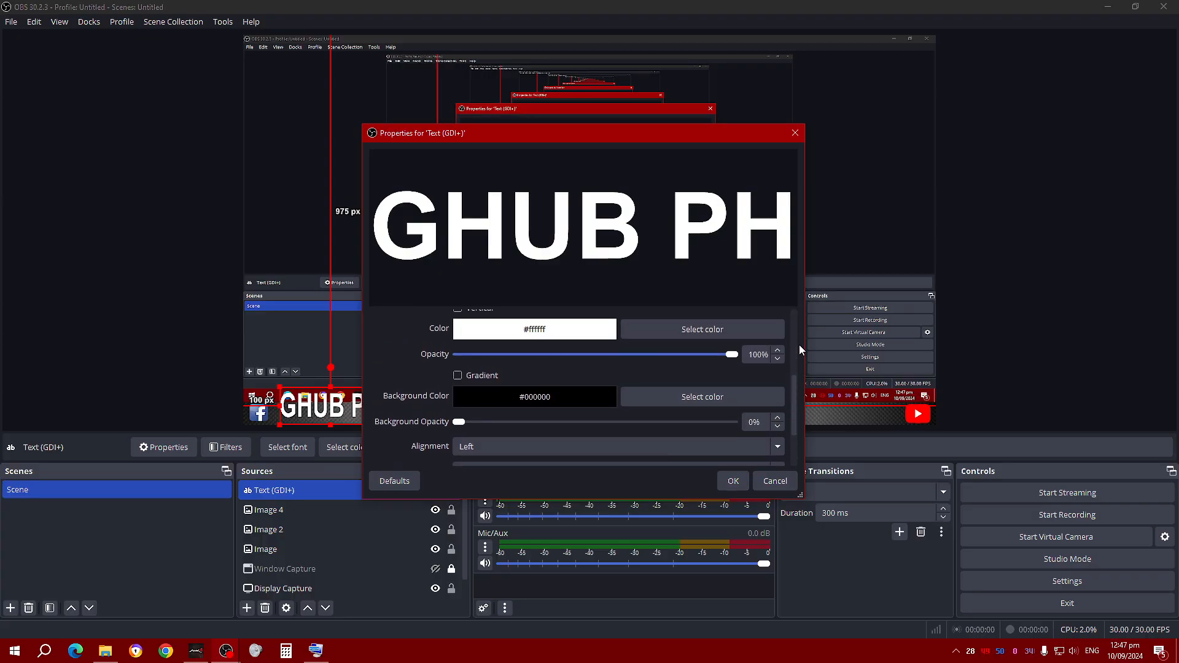
pyautogui.moveTo(794, 411); pyautogui.dragTo(794, 386)
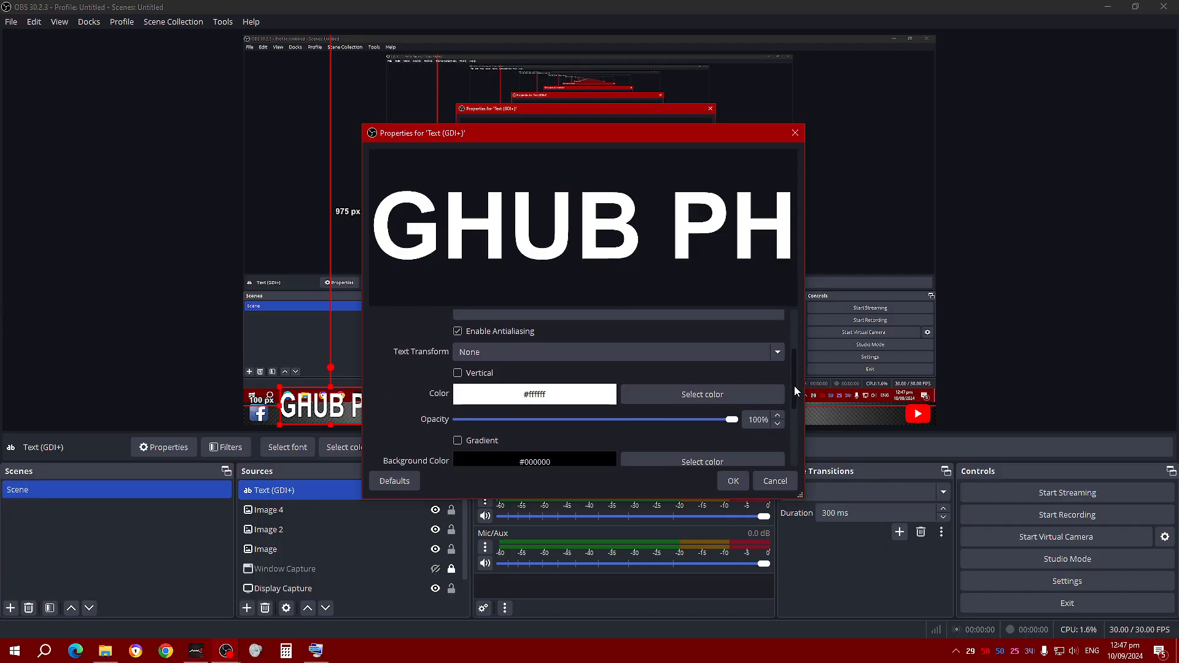
pyautogui.click(725, 394)
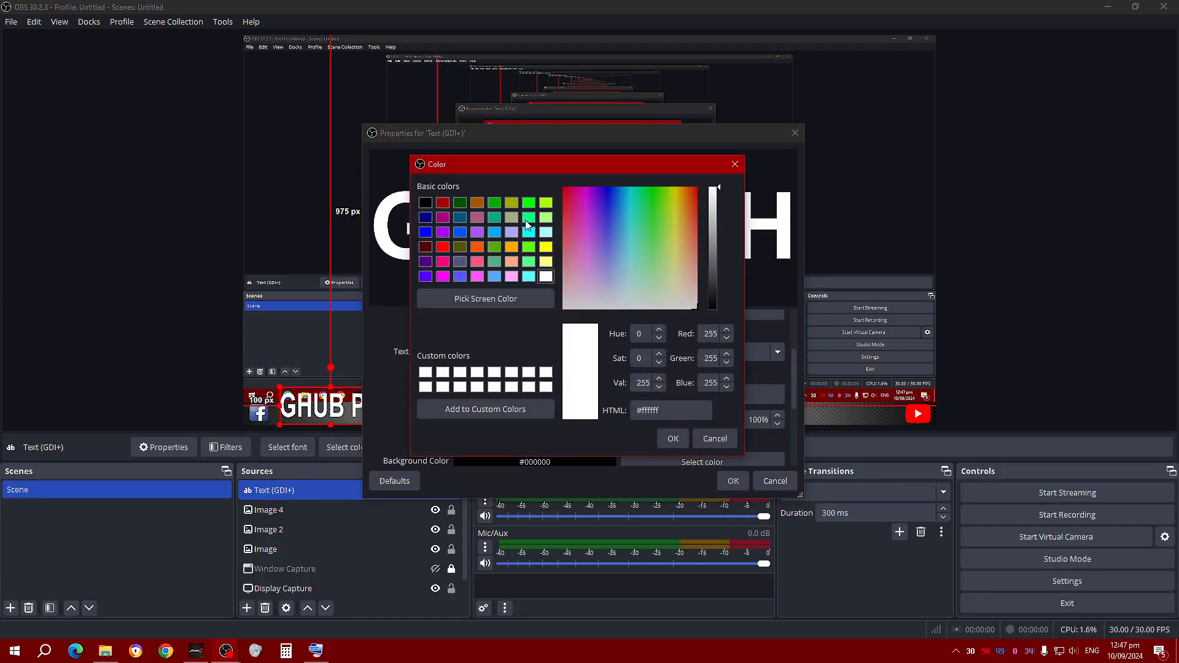
pyautogui.click(429, 234)
pyautogui.click(673, 438)
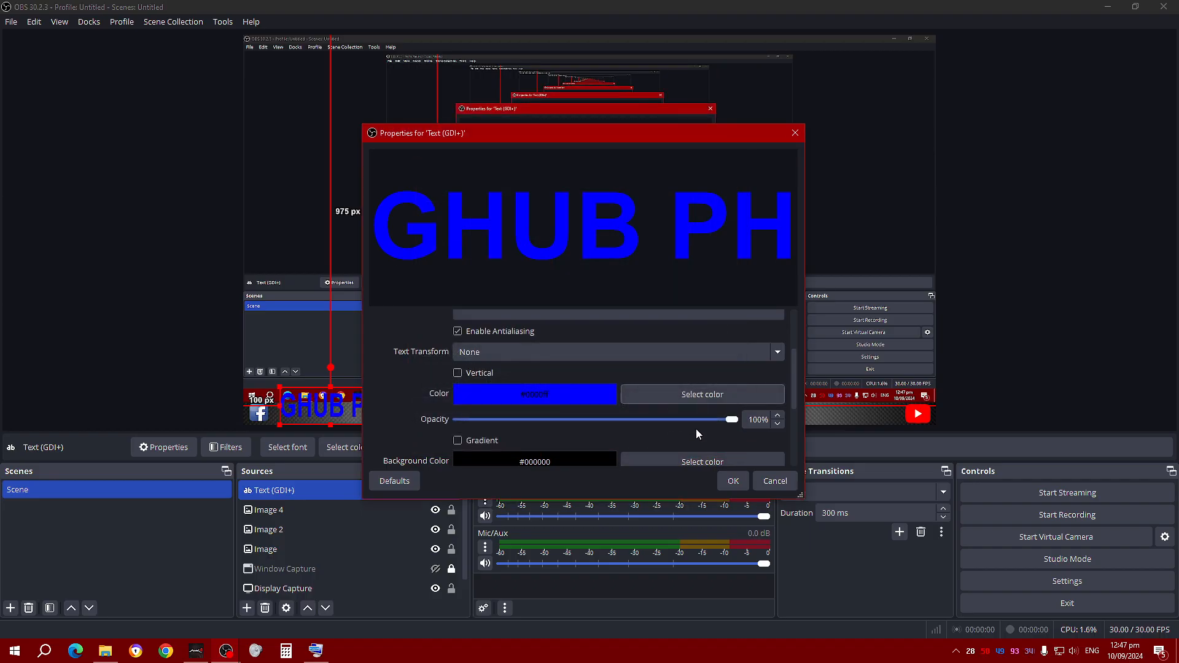
# Turn on a white outline for the "GHUB PH" text with an outline size of 15
pyautogui.moveTo(797, 364); pyautogui.dragTo(797, 423)
pyautogui.click(474, 424)
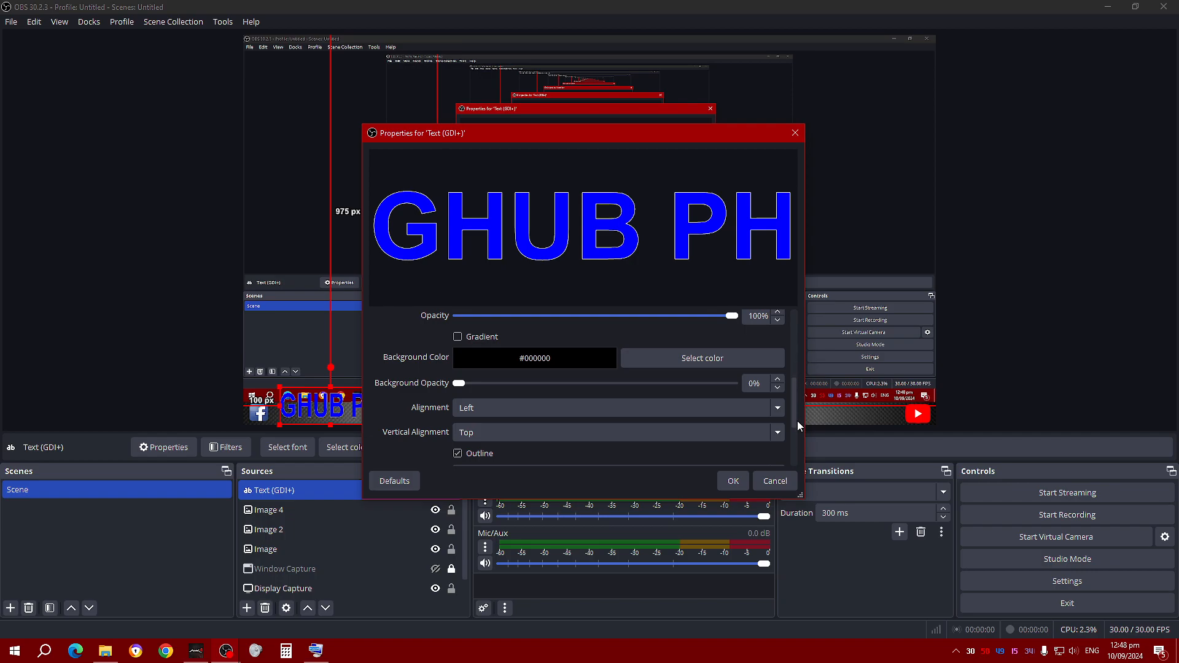
pyautogui.moveTo(795, 406)
pyautogui.mouseDown()
pyautogui.moveTo(796, 430)
pyautogui.moveTo(779, 397)
pyautogui.mouseUp()
pyautogui.click(779, 396)
pyautogui.click(780, 396)
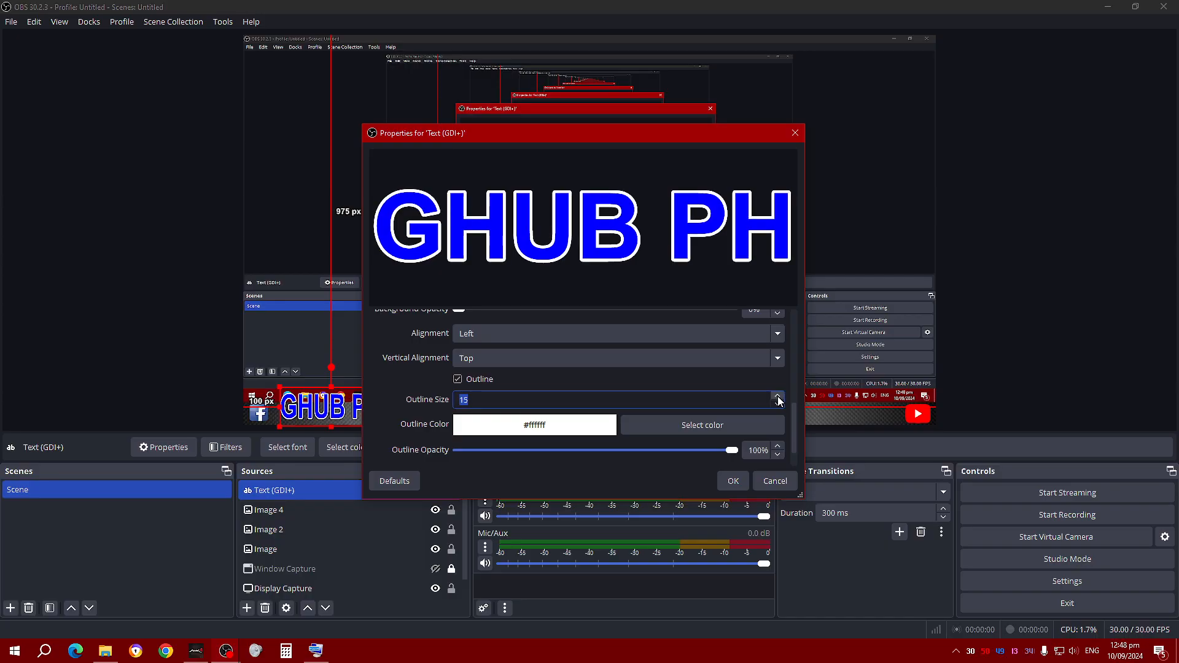
pyautogui.click(733, 481)
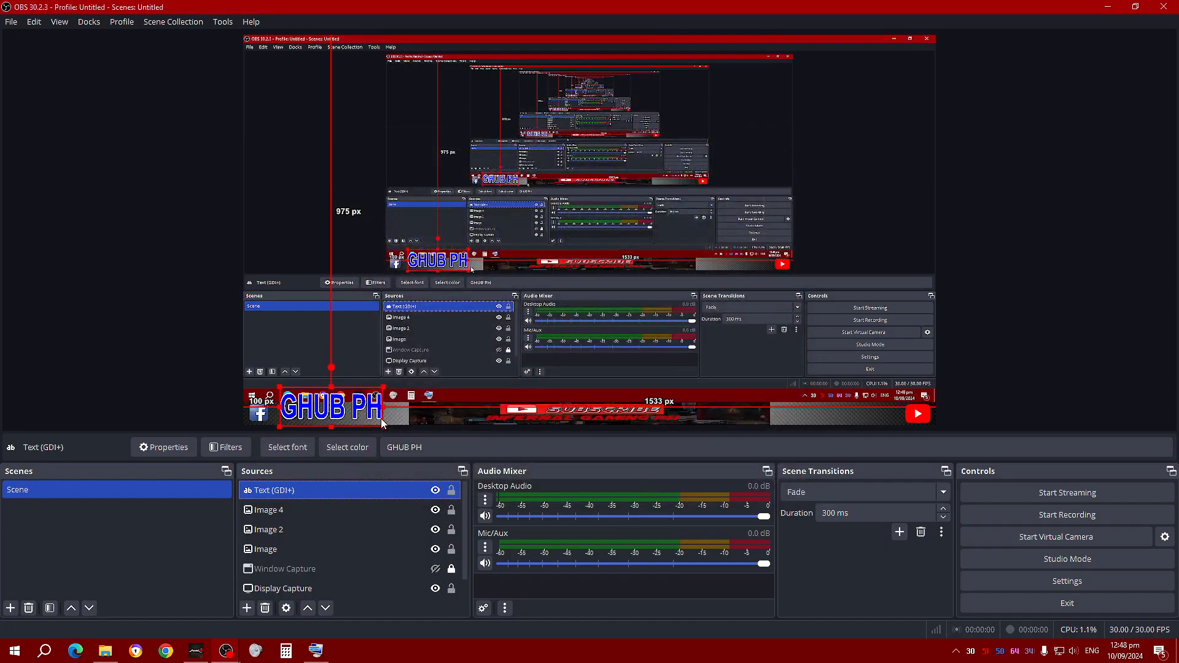
# Thicken the "GHUB PH" text's outline by raising its outline size a few more units
pyautogui.doubleClick(392, 489)
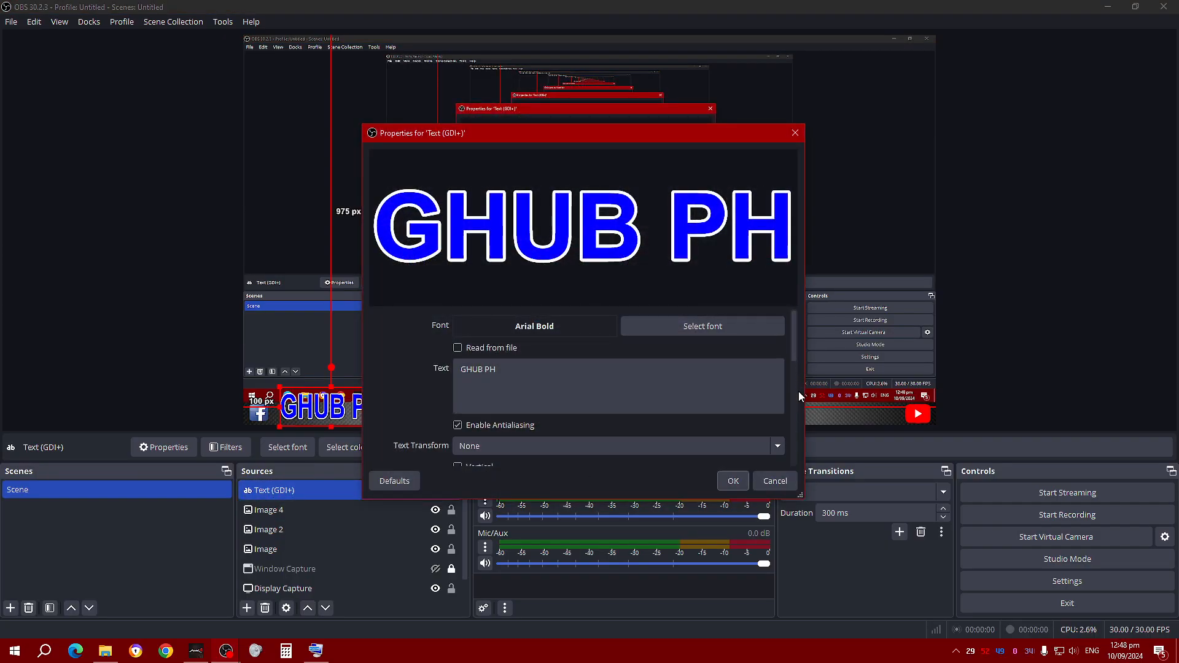
pyautogui.moveTo(794, 347); pyautogui.dragTo(799, 452)
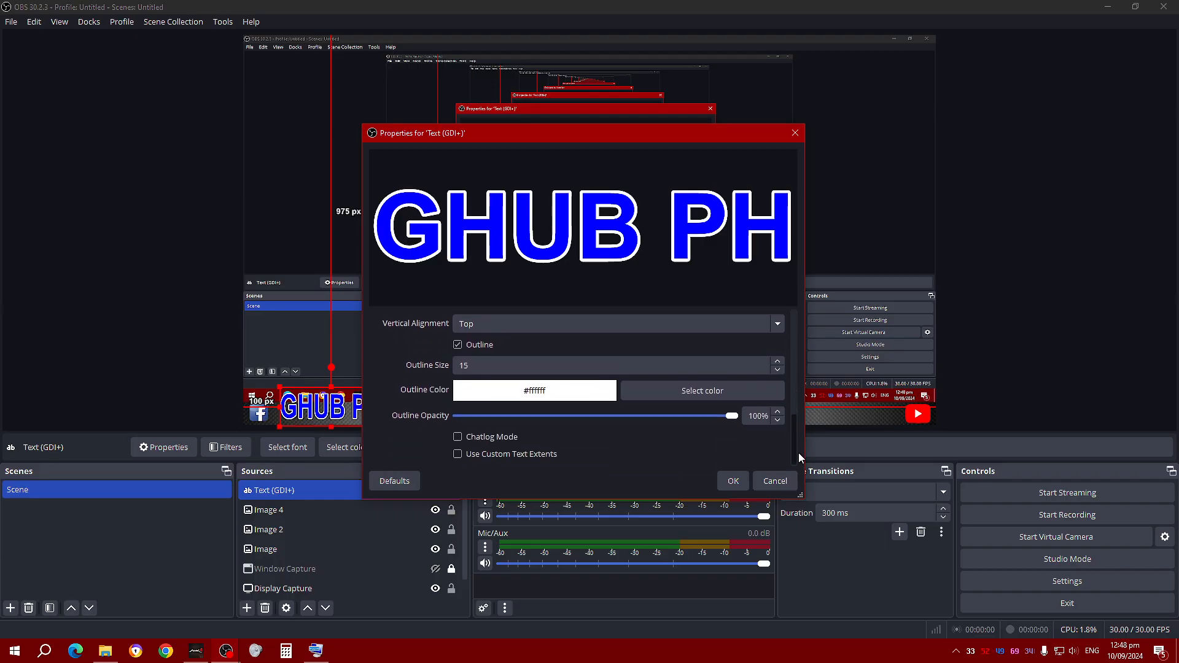
pyautogui.click(779, 362)
pyautogui.click(778, 362)
pyautogui.click(778, 361)
pyautogui.click(778, 361)
pyautogui.click(778, 362)
pyautogui.click(732, 481)
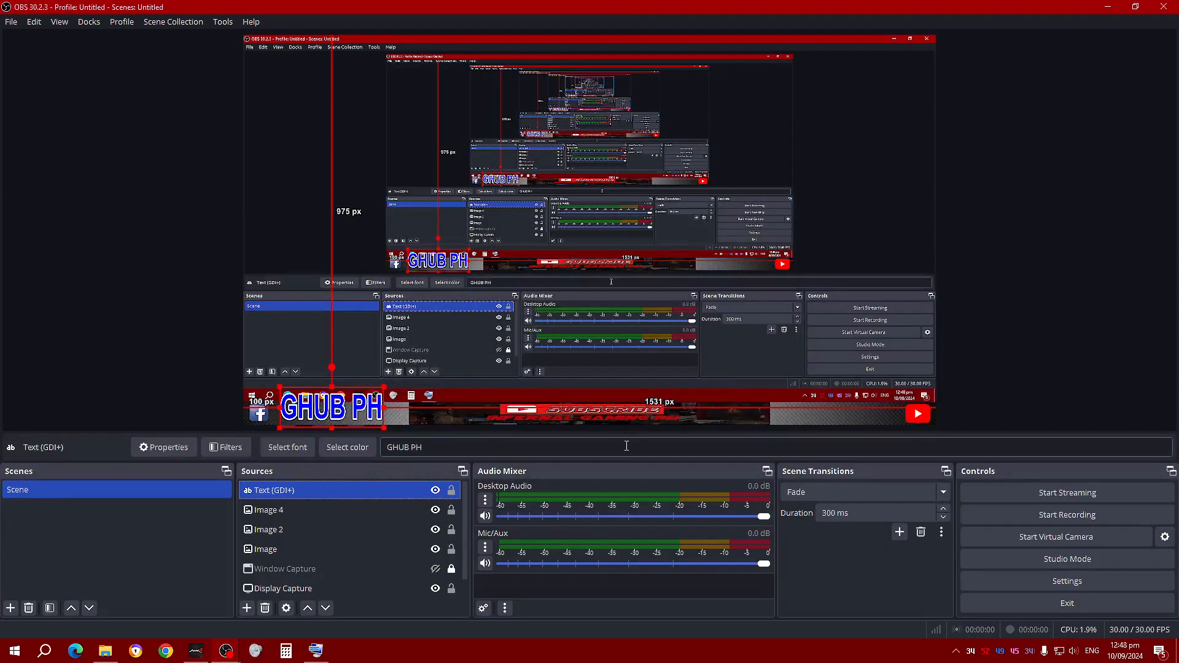
# Set the font size of the "GHUB PH" text to 172
pyautogui.doubleClick(399, 489)
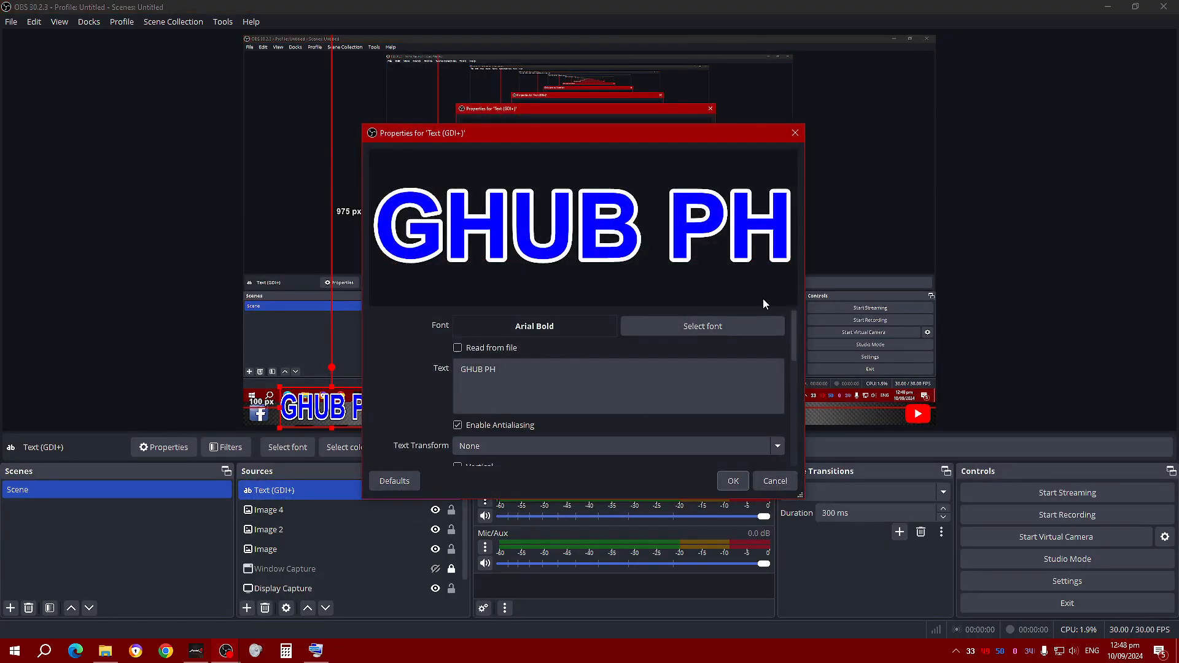
pyautogui.click(748, 325)
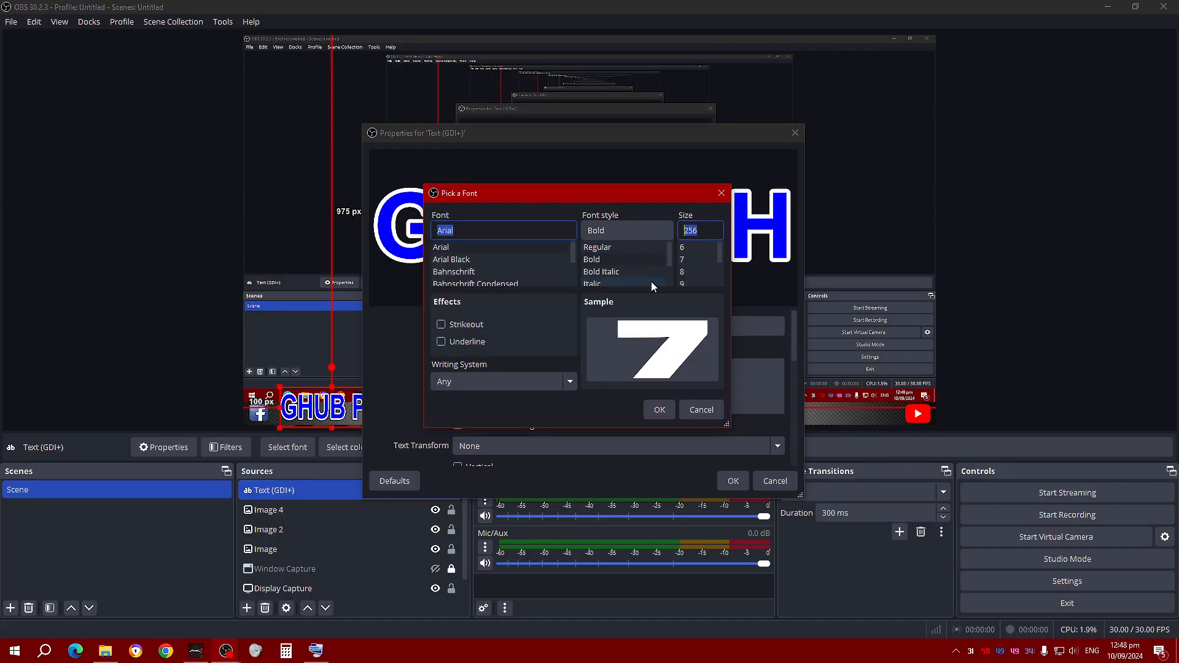
pyautogui.write('172')
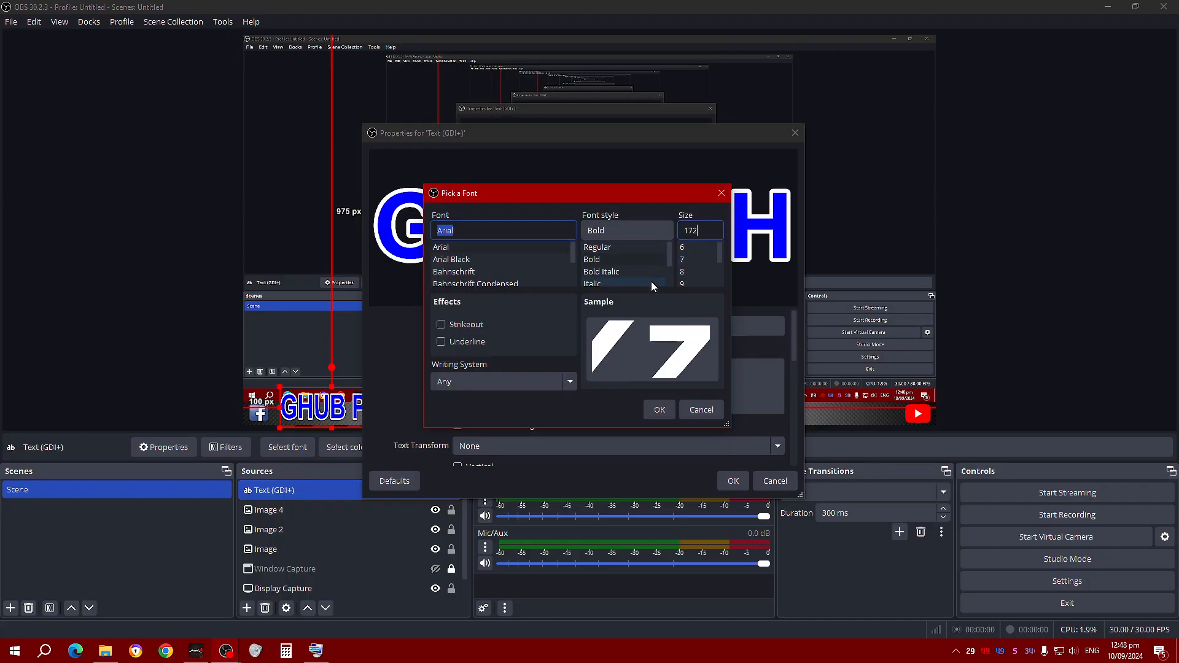
pyautogui.click(659, 410)
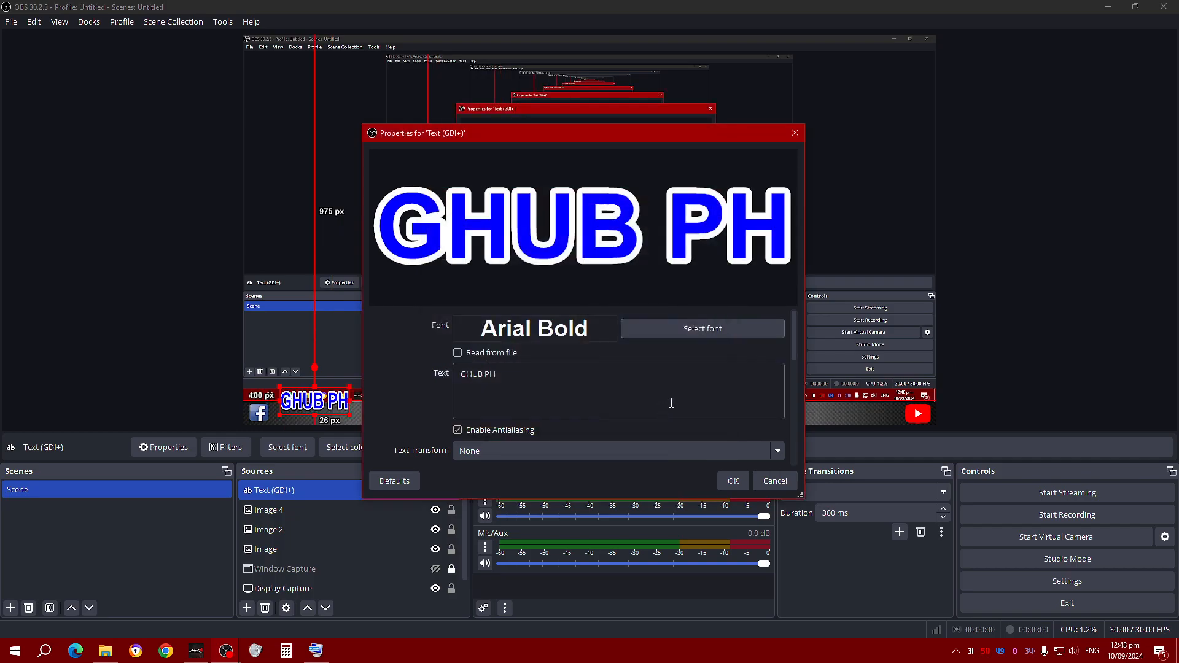
pyautogui.click(732, 481)
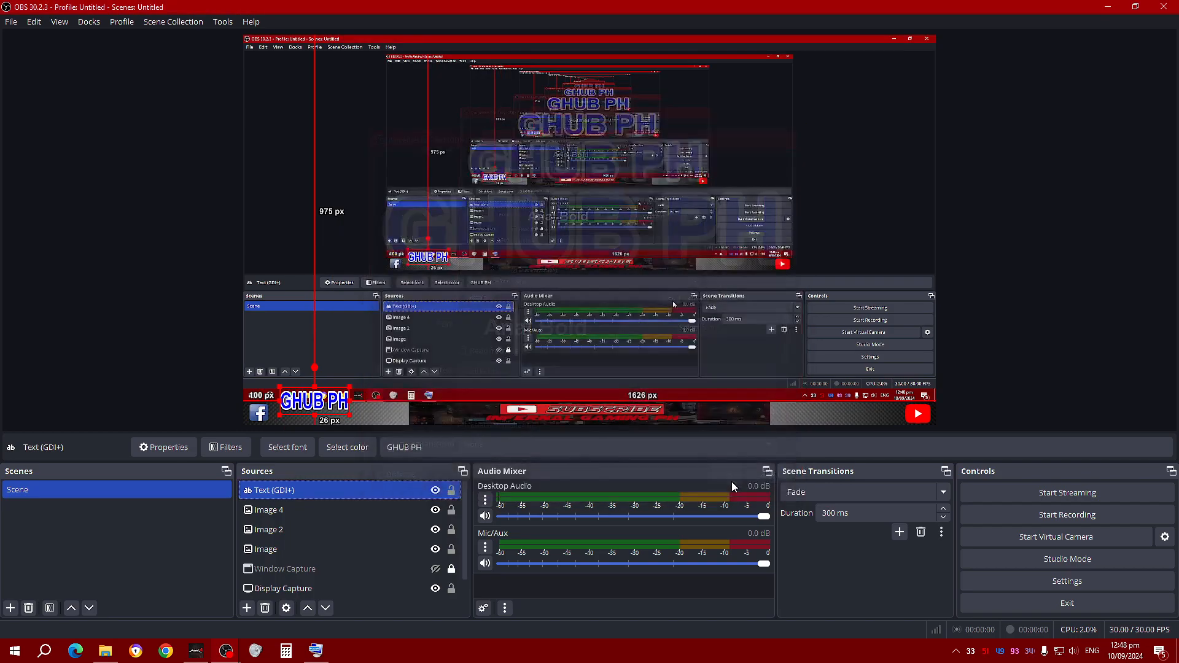
# Lock the Display Capture source so it cannot be selected or moved on the canvas
pyautogui.click(324, 407)
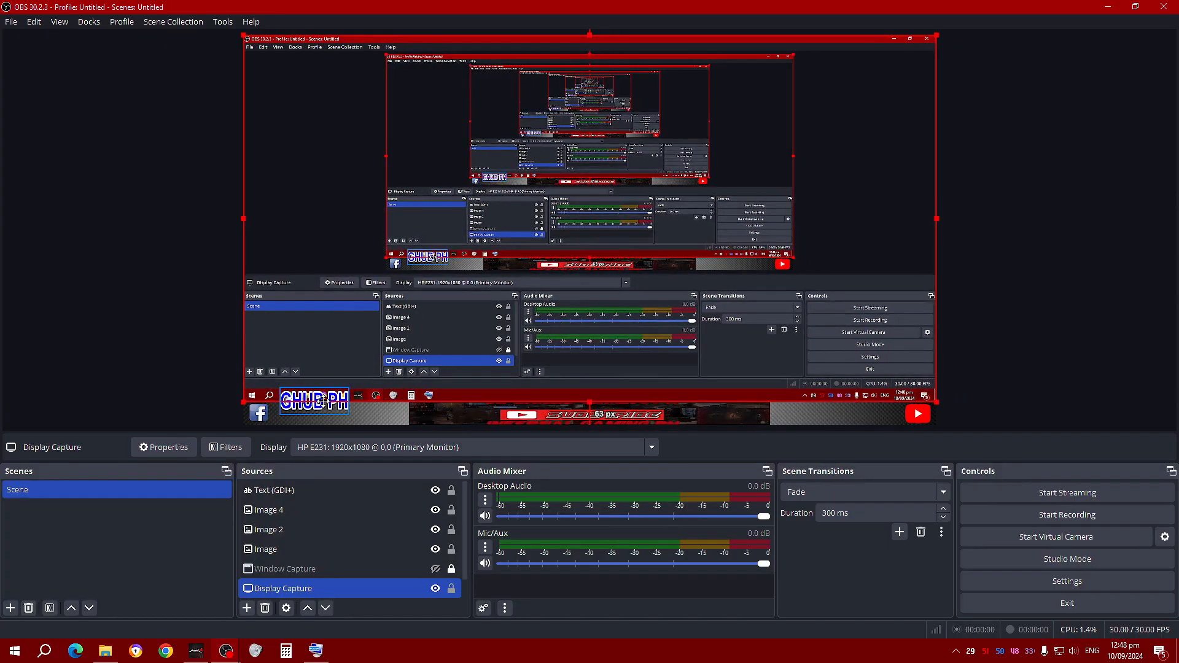
pyautogui.keyDown('ctrl'); pyautogui.click(429, 550); pyautogui.keyUp('ctrl')
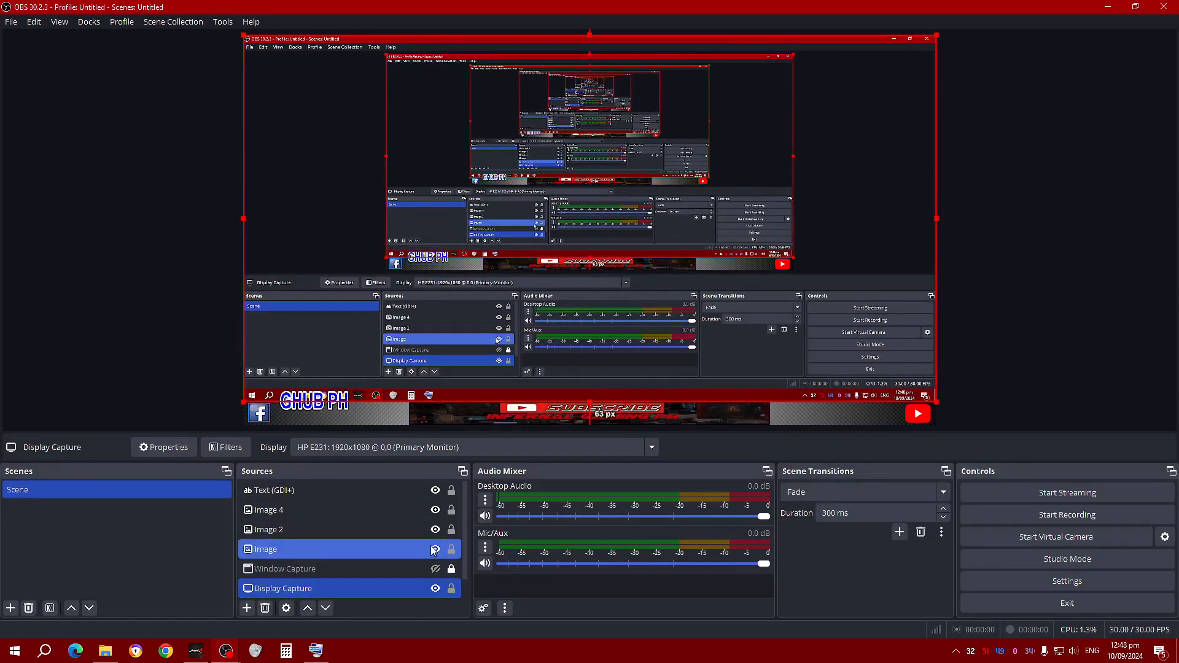
pyautogui.moveTo(466, 529); pyautogui.dragTo(468, 578)
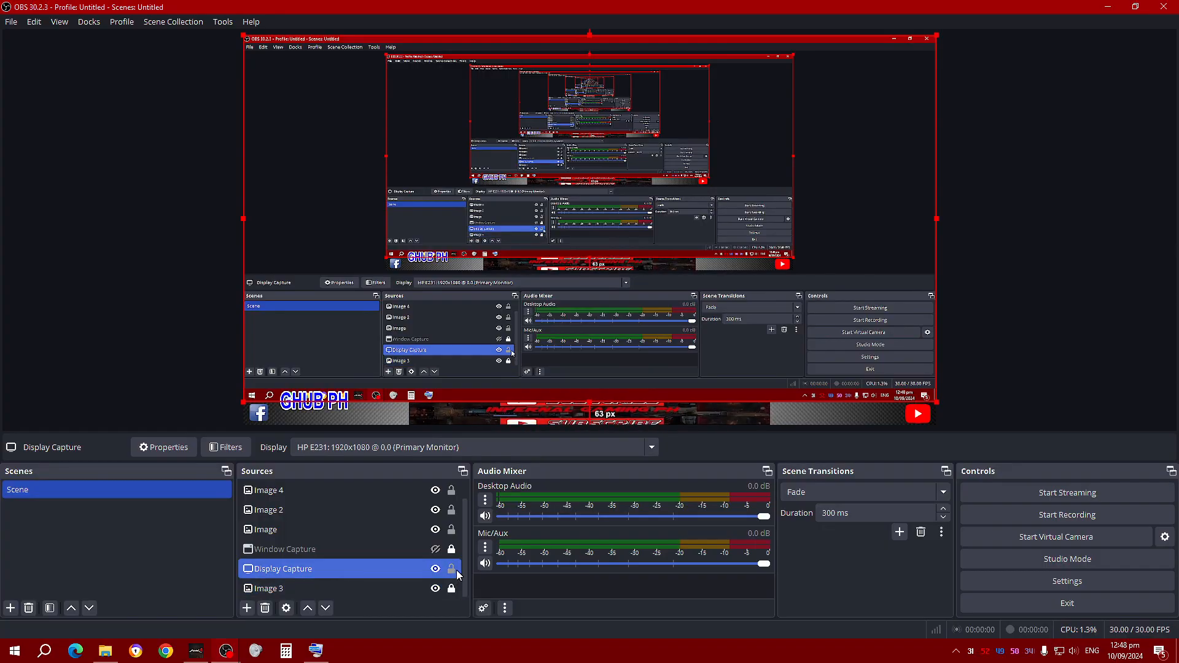
# Reshape and move the "GHUB PH" text onto the banner, about 105 px from the canvas's left edge and 8 px above its bottom
pyautogui.click(317, 403)
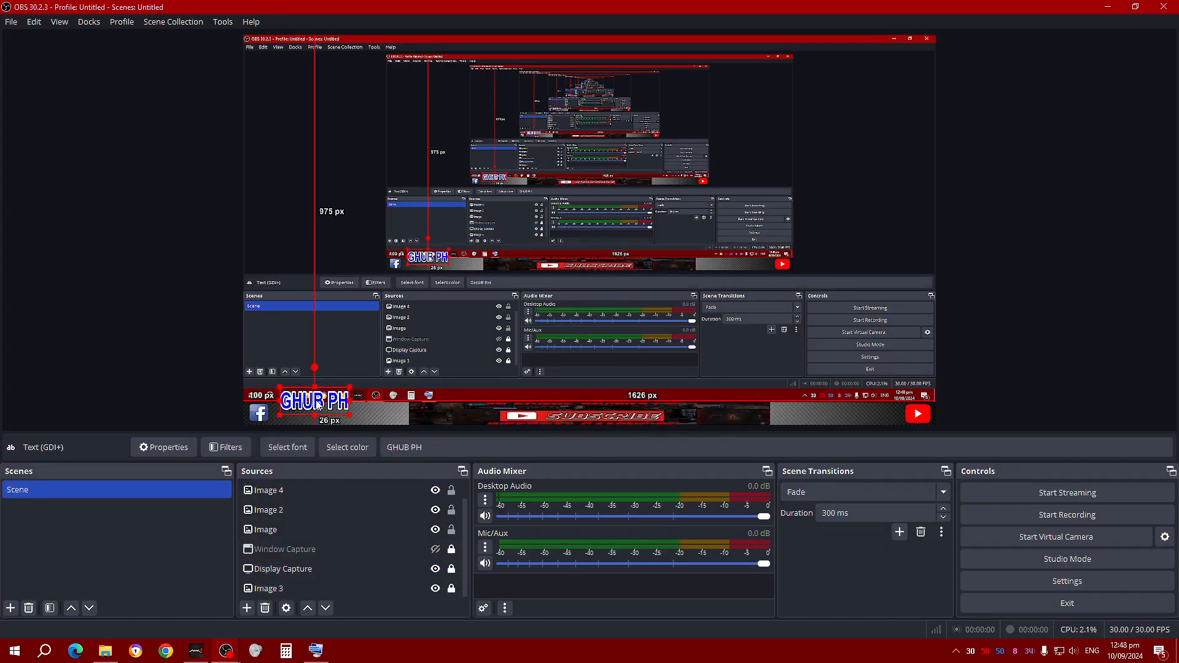
pyautogui.moveTo(318, 406); pyautogui.dragTo(384, 425)
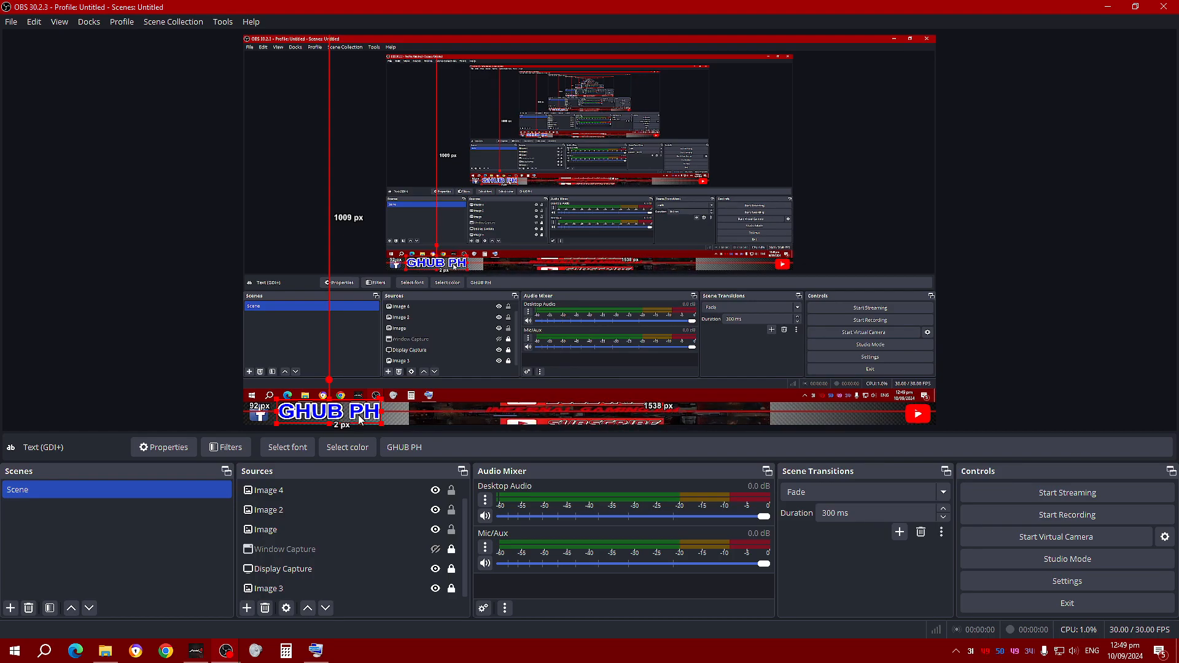
pyautogui.moveTo(332, 426); pyautogui.dragTo(368, 413)
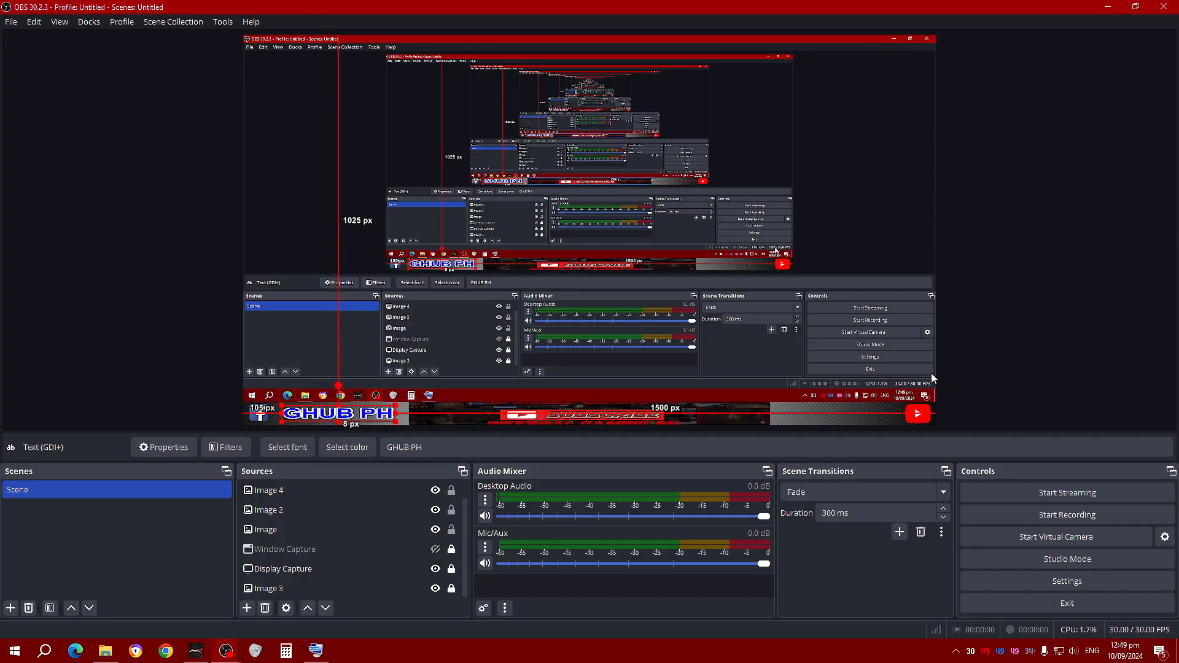
pyautogui.click(929, 348)
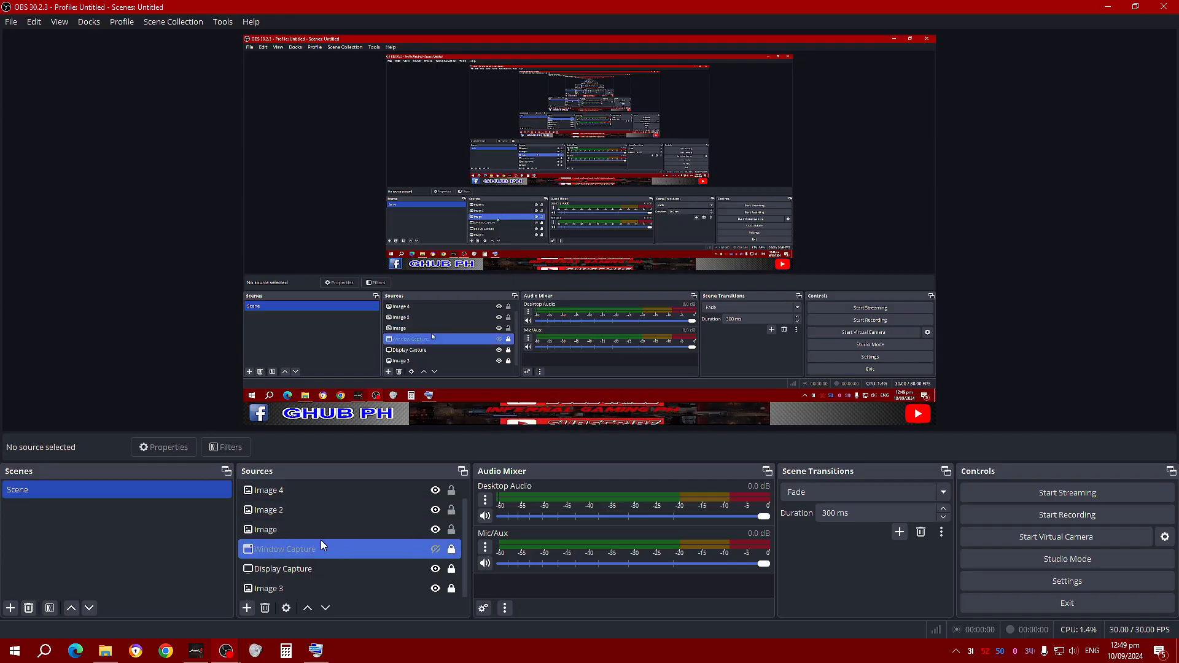
# Change the font style of the "GHUB PH" text to Bold Italic
pyautogui.scroll(1, 345, 518)
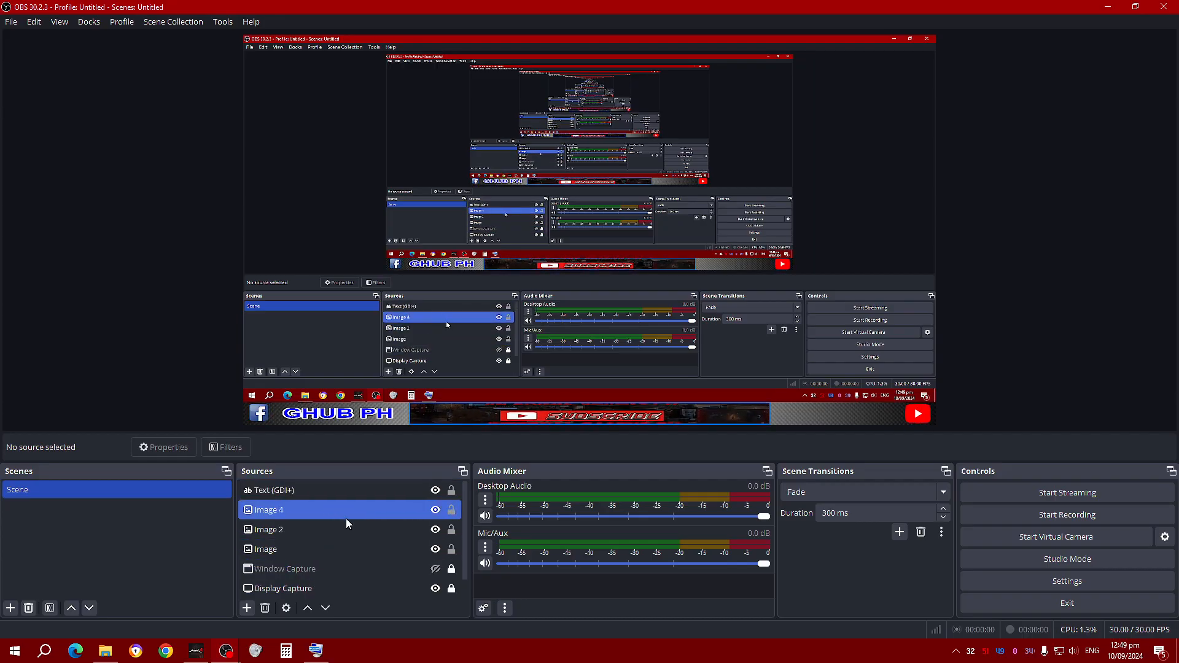
pyautogui.doubleClick(341, 489)
pyautogui.click(739, 330)
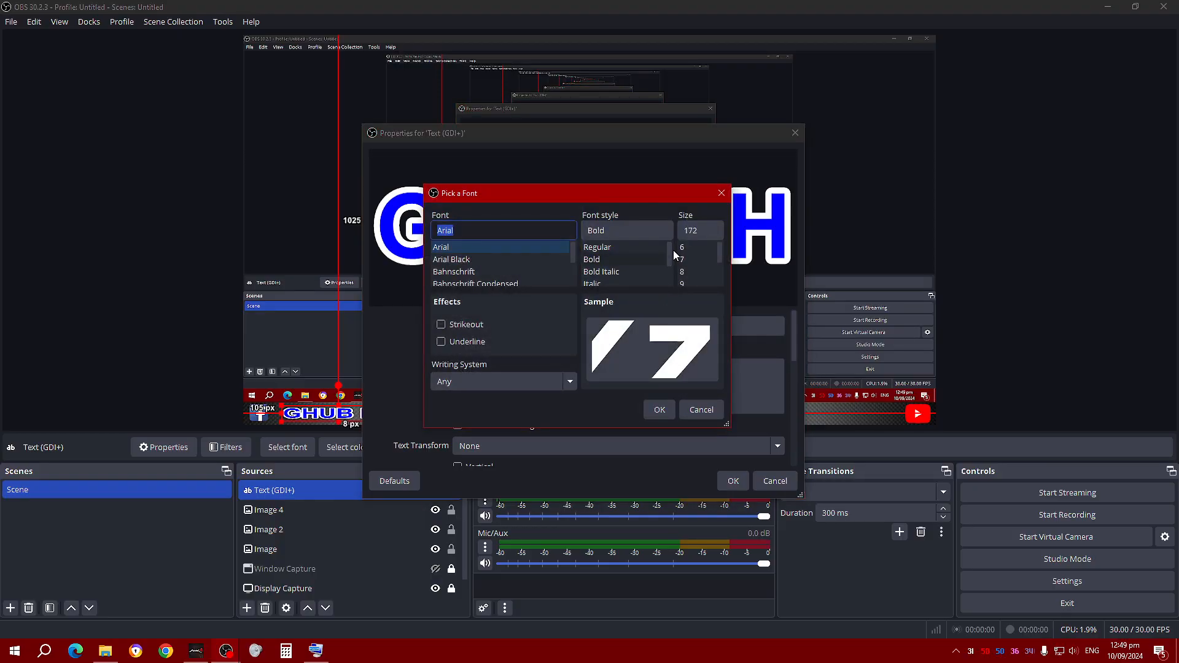
pyautogui.click(619, 275)
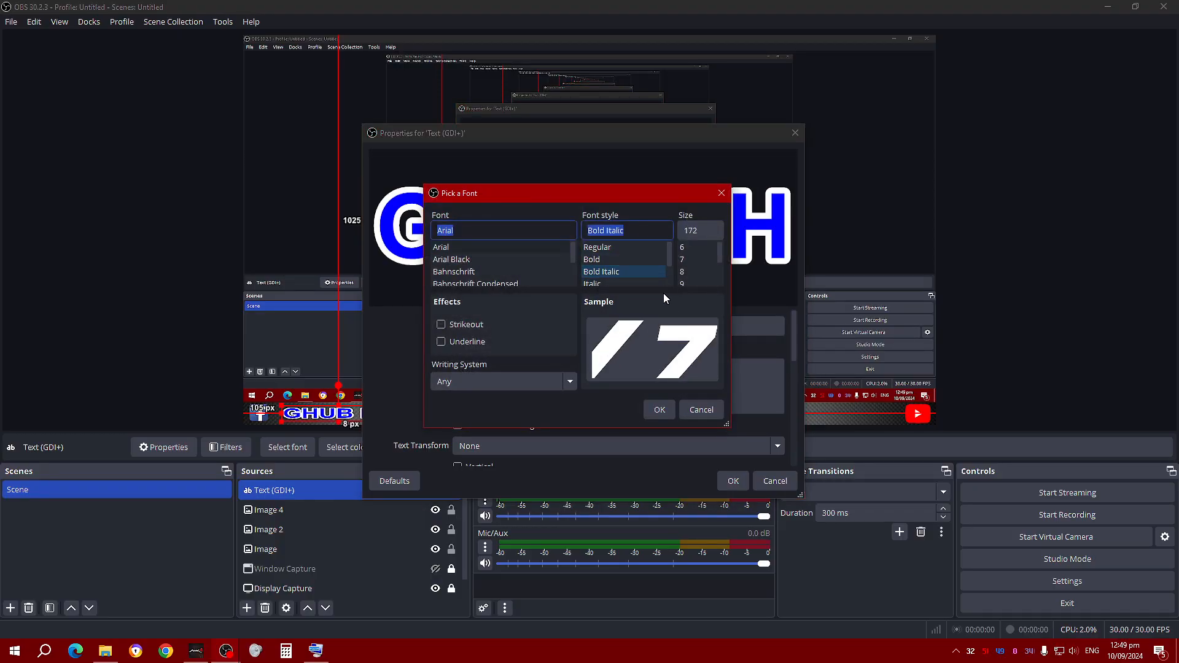
pyautogui.click(660, 410)
pyautogui.click(733, 479)
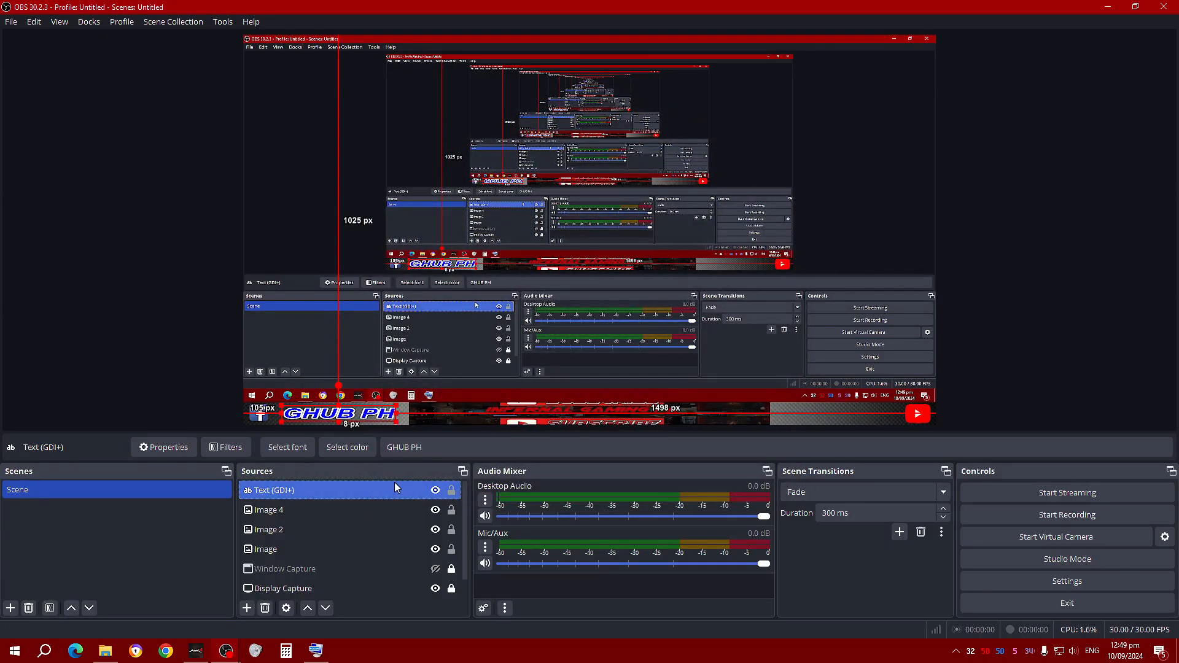
# Add a trailing space to the "GHUB PH" text to keep its slanted last letter from being cut off
pyautogui.doubleClick(378, 489)
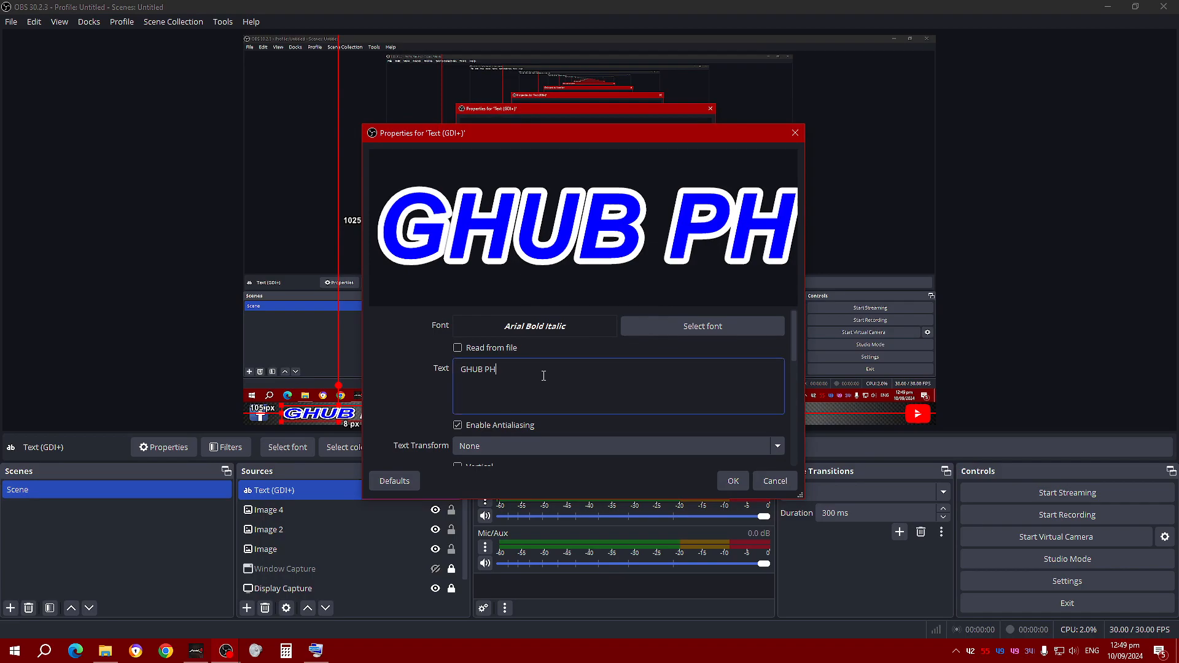
pyautogui.click(732, 486)
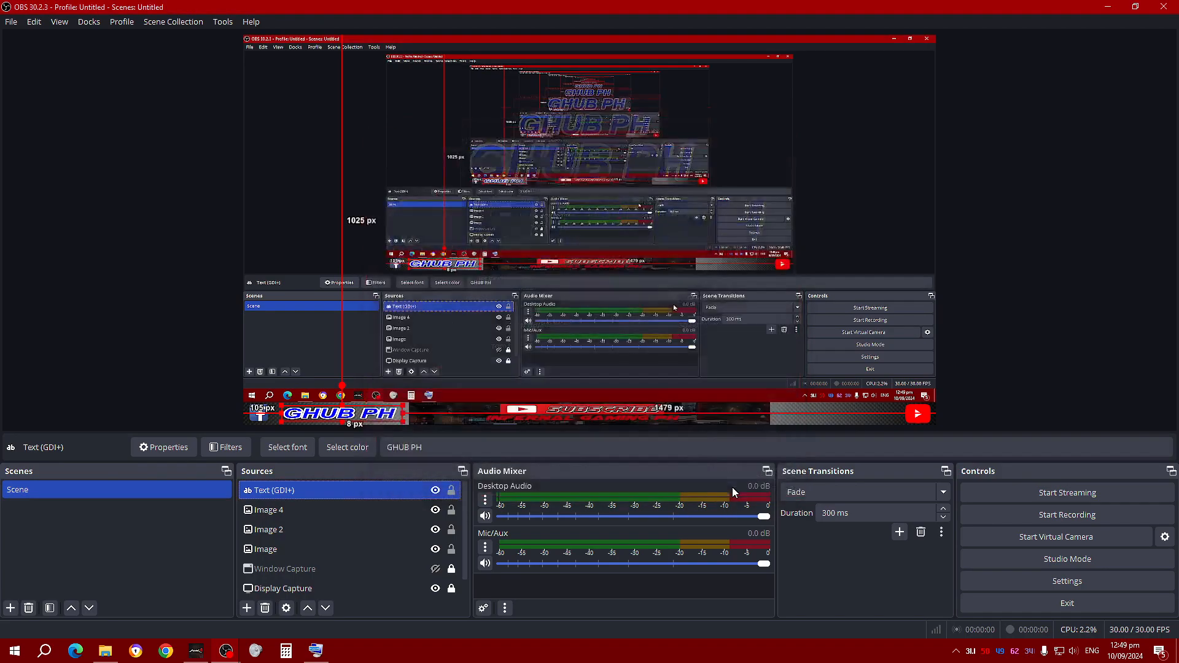
pyautogui.click(850, 242)
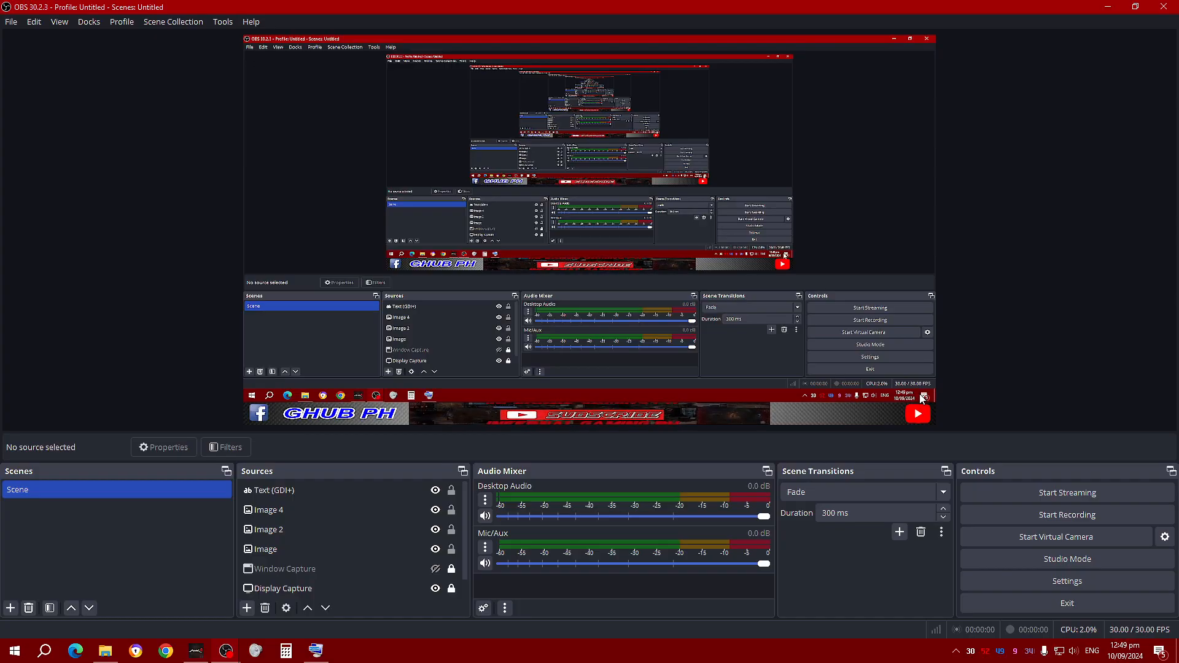
# Reposition the Facebook logo on the banner, about 15 px from the canvas's left edge and 1018 px from its top
pyautogui.click(262, 413)
pyautogui.moveTo(263, 413)
pyautogui.mouseDown()
pyautogui.moveTo(279, 428)
pyautogui.moveTo(269, 423)
pyautogui.mouseUp()
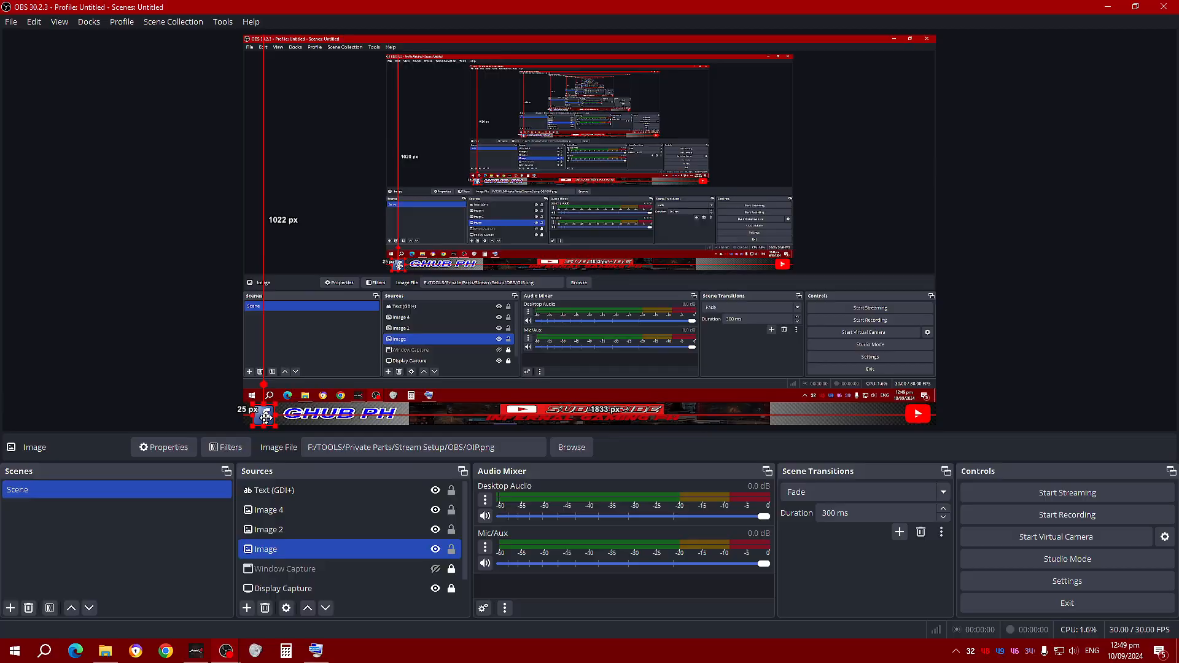
pyautogui.click(1103, 354)
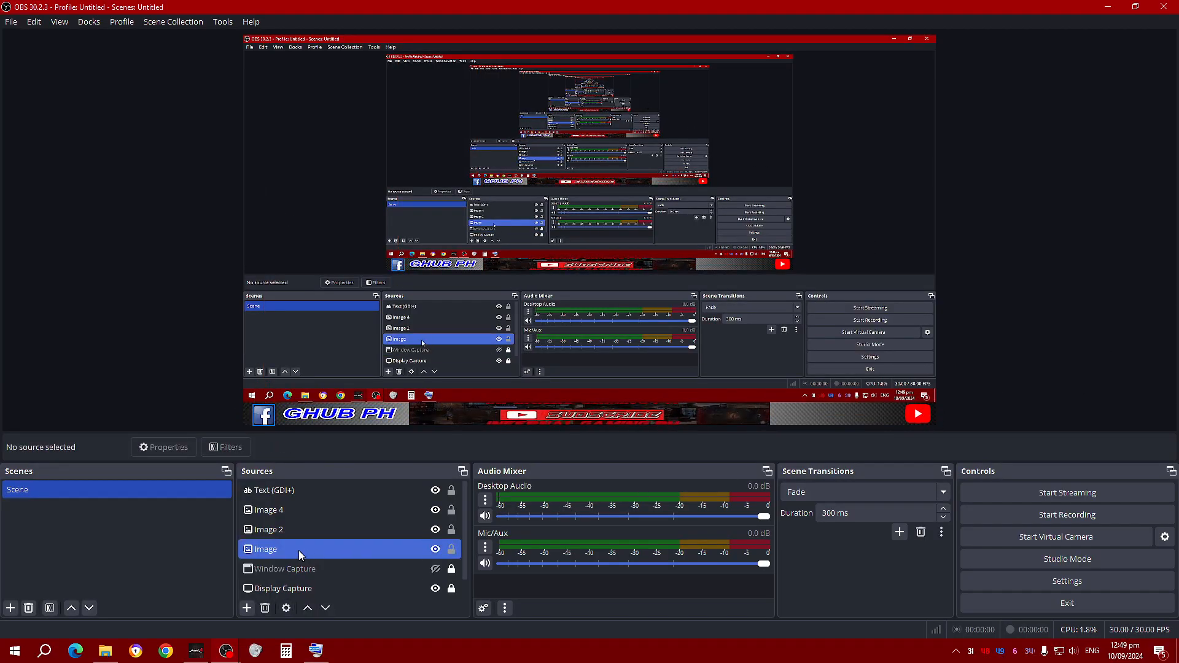
pyautogui.moveTo(269, 418); pyautogui.dragTo(265, 417)
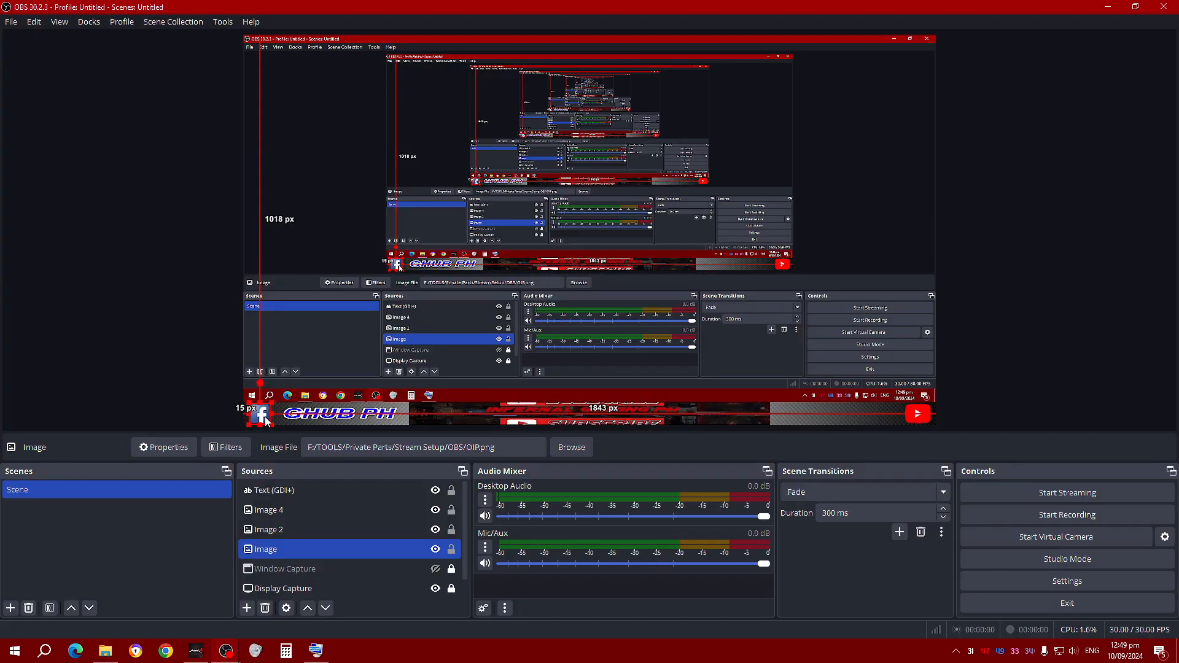
pyautogui.click(1158, 359)
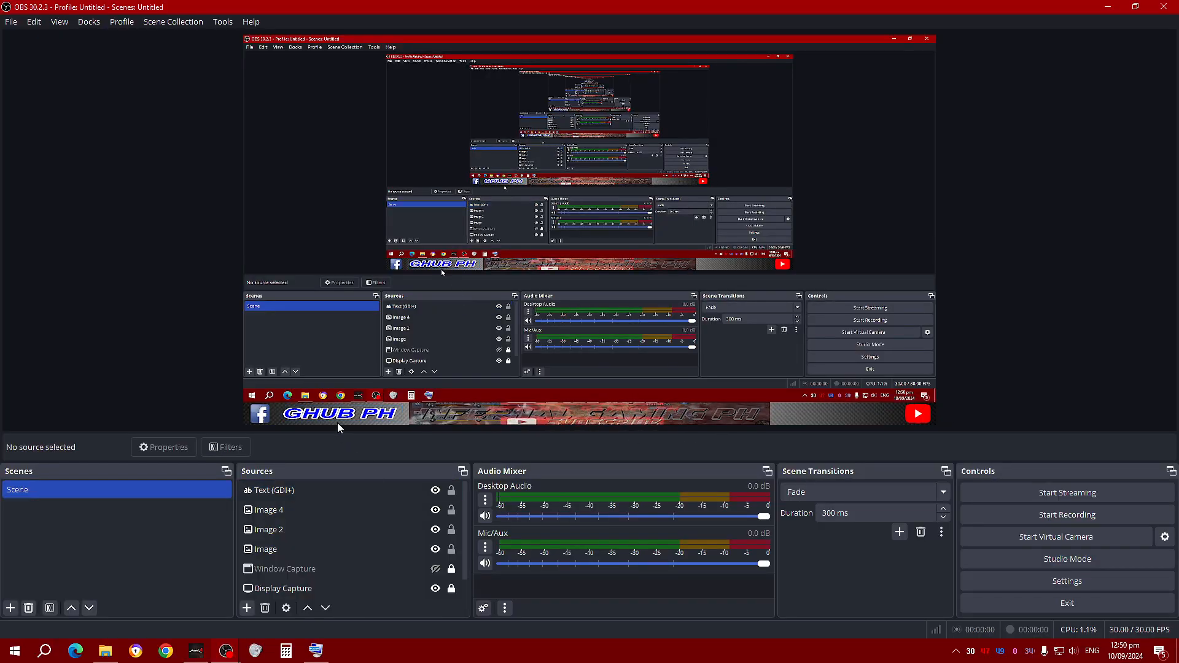
# Enlarge the "GHUB PH" text and bring it closer to the Facebook logo on the banner
pyautogui.click(371, 414)
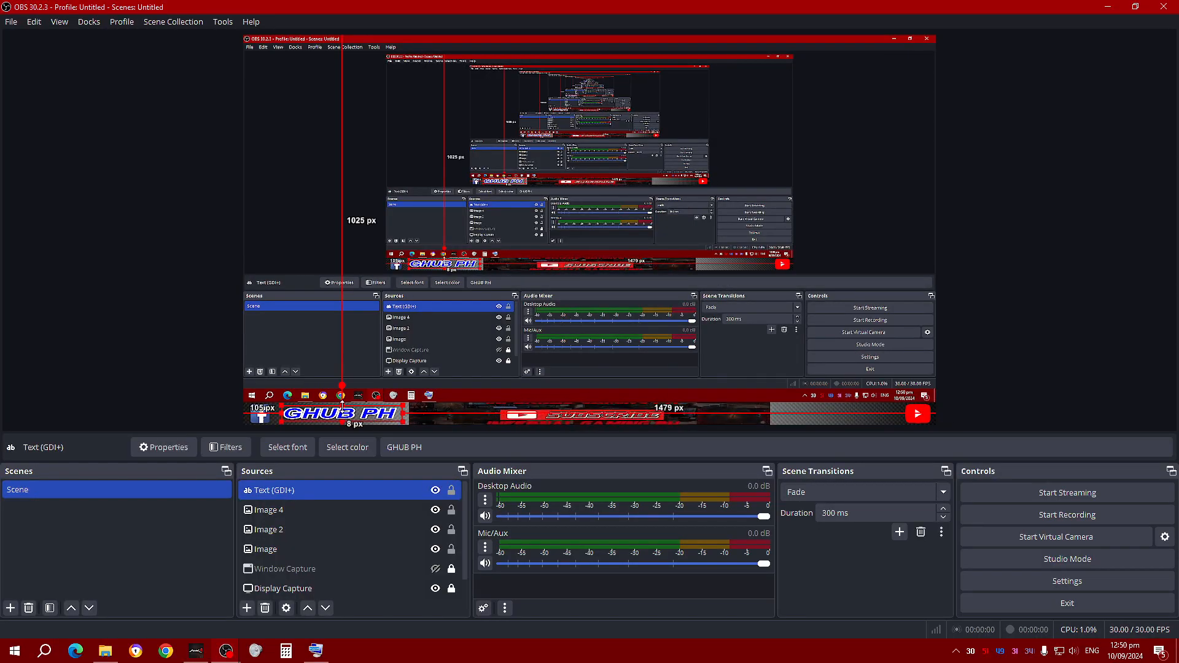
pyautogui.moveTo(280, 405); pyautogui.dragTo(333, 416)
pyautogui.click(1057, 383)
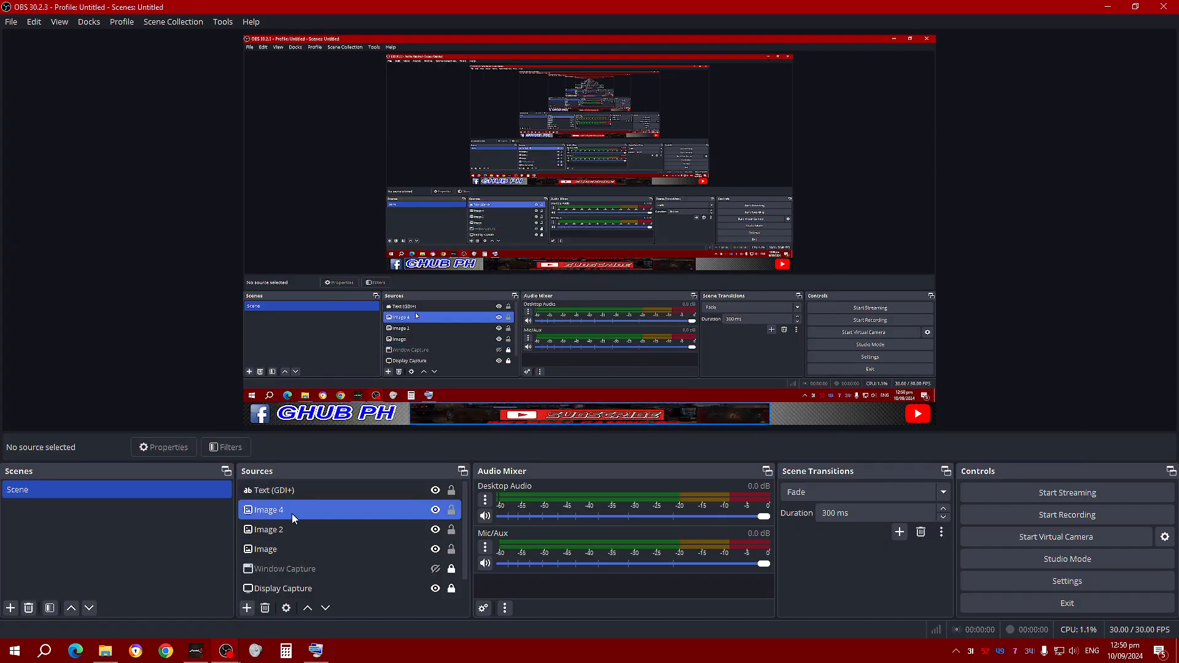
# Add a new Text (GDI+) source named "INFERNAL GAMING" and leave its properties without entering any text
pyautogui.click(247, 608)
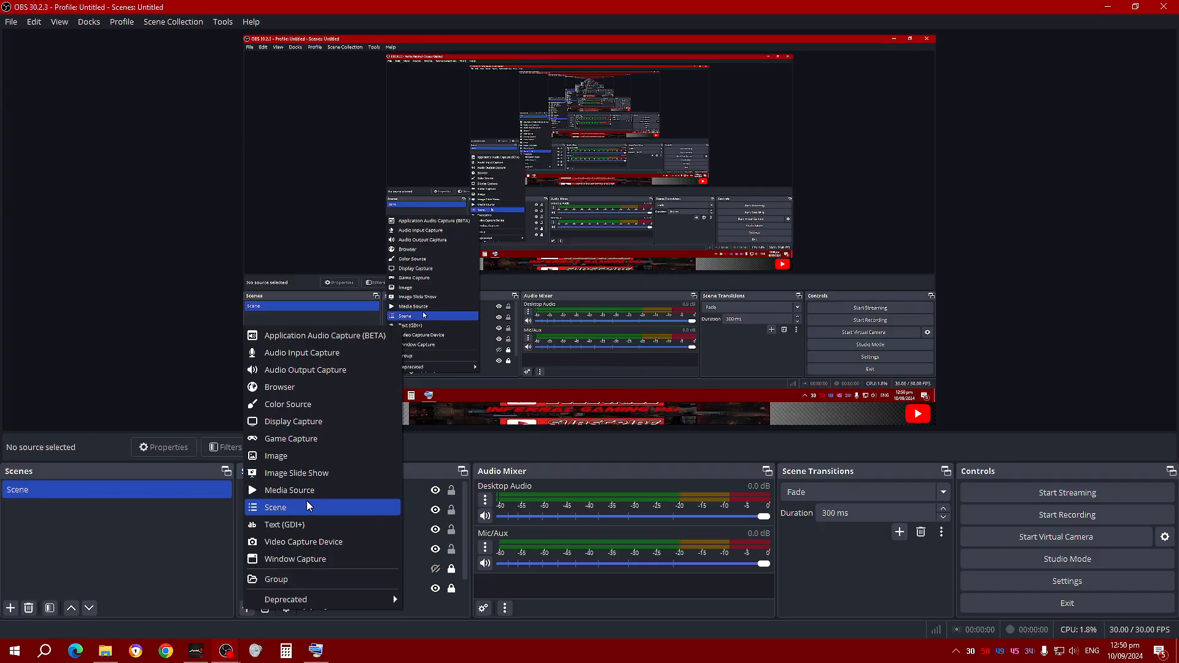
pyautogui.click(310, 525)
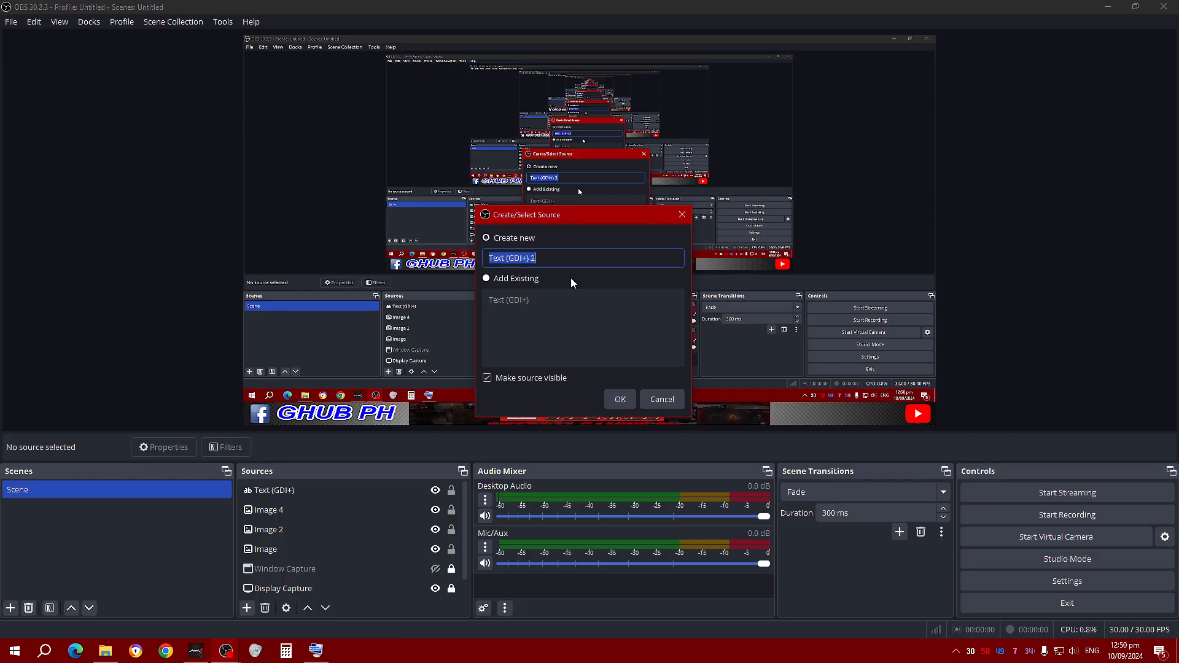
pyautogui.press('BackSpace')
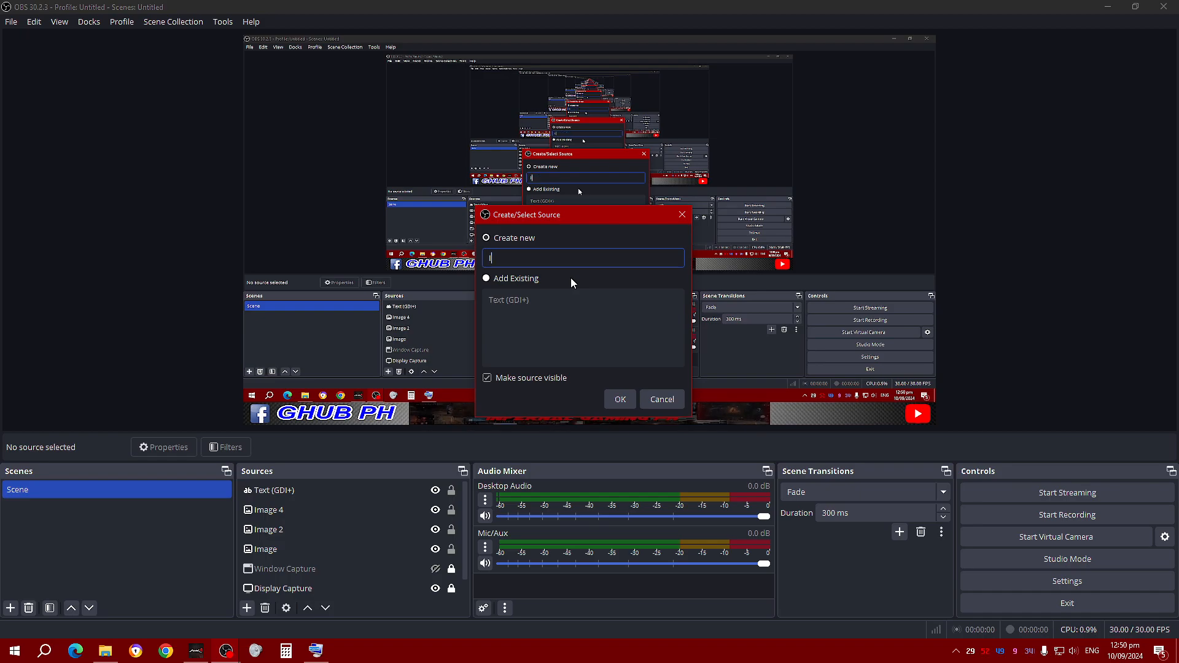
pyautogui.write('INFERN')
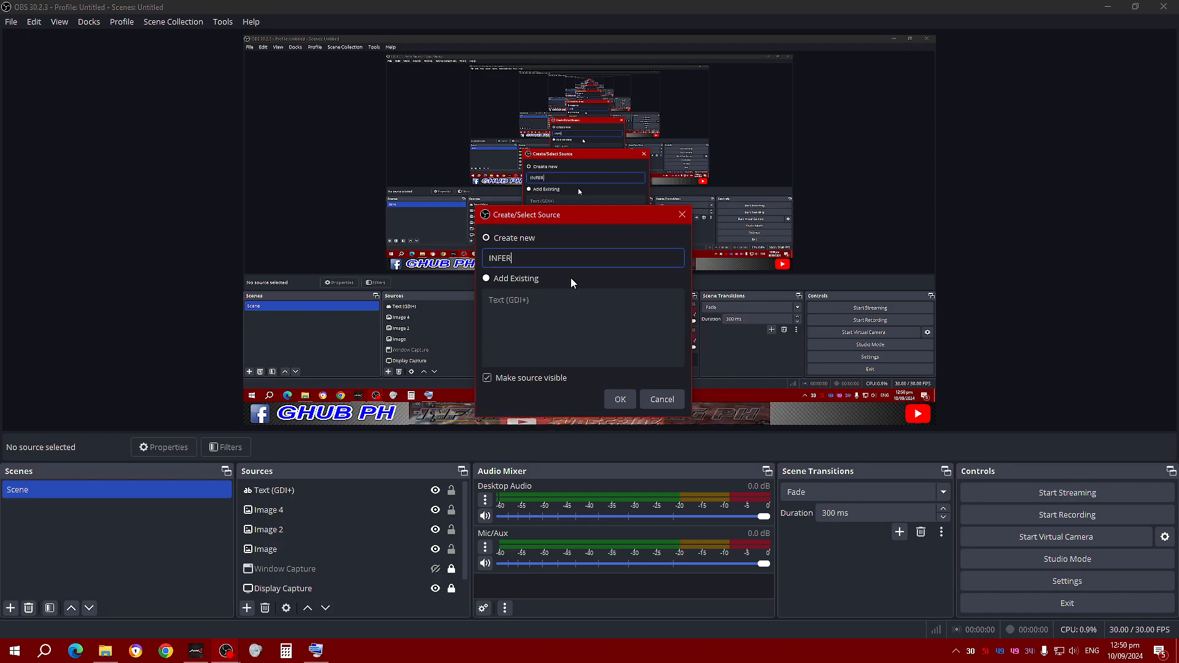
pyautogui.press('BackSpace')
pyautogui.press('BackSpace')
pyautogui.press('BackSpace')
pyautogui.press('BackSpace')
pyautogui.press('BackSpace')
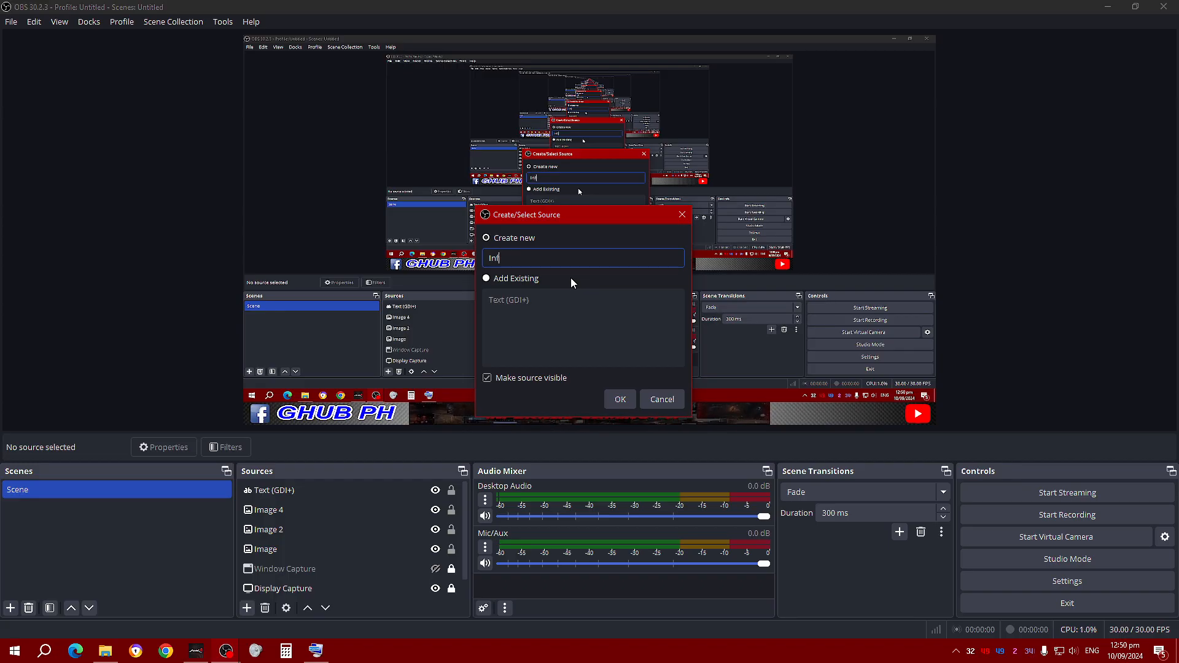
pyautogui.write('NFE')
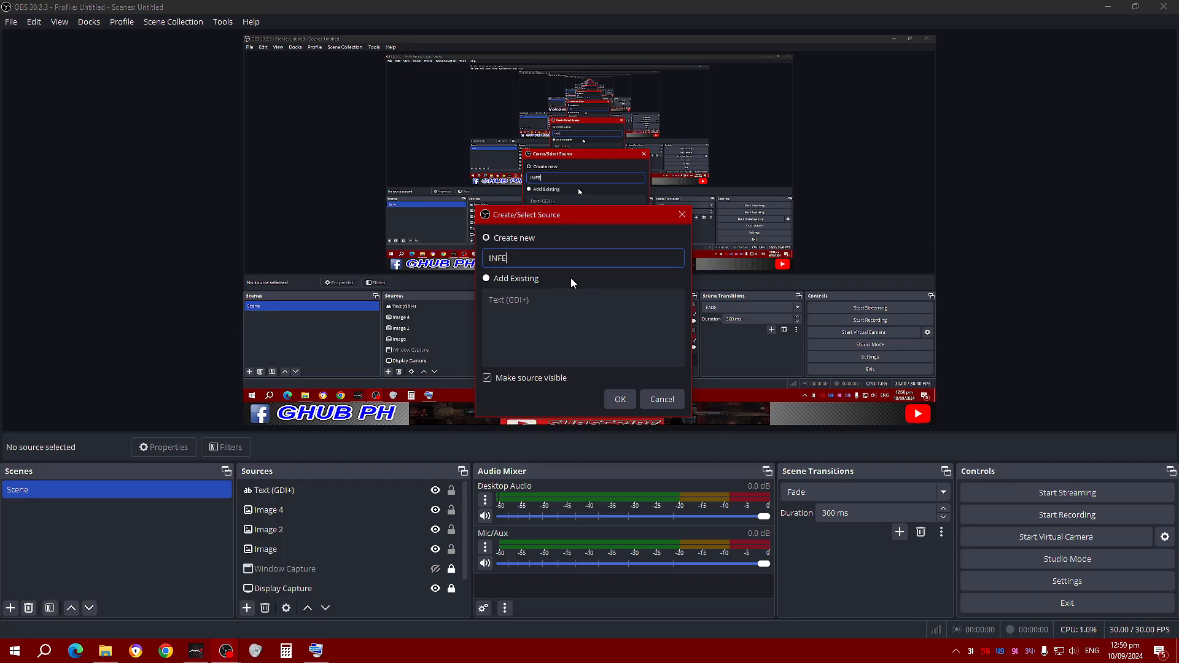
pyautogui.write('RNAL GAMING')
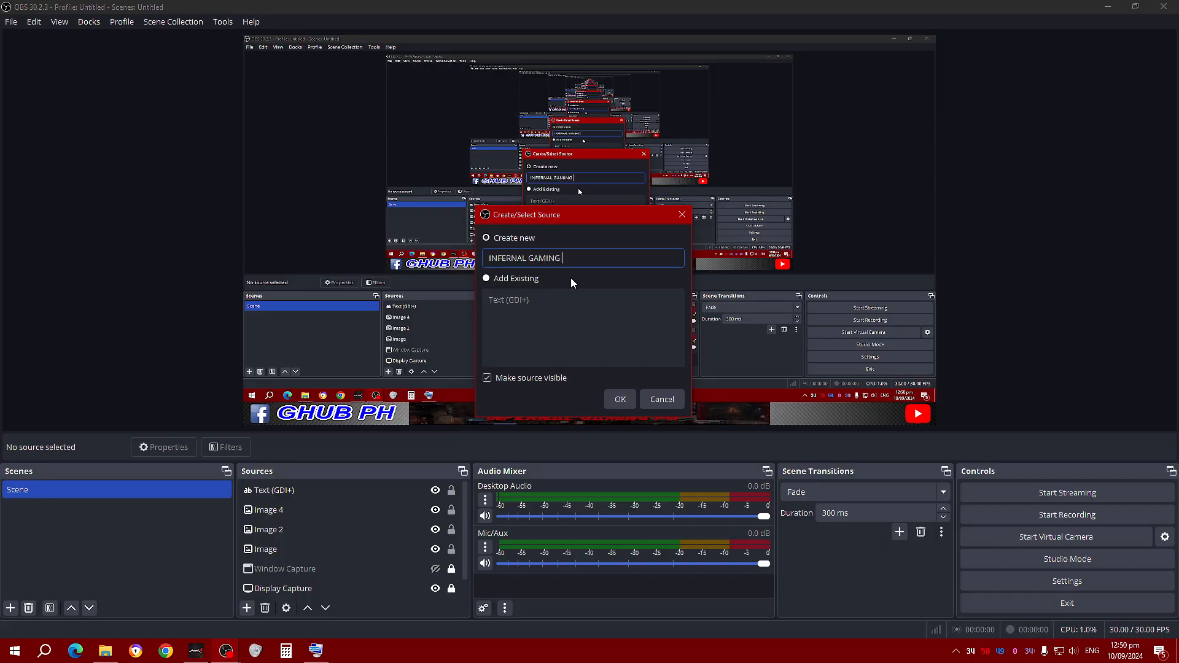
pyautogui.press('Return')
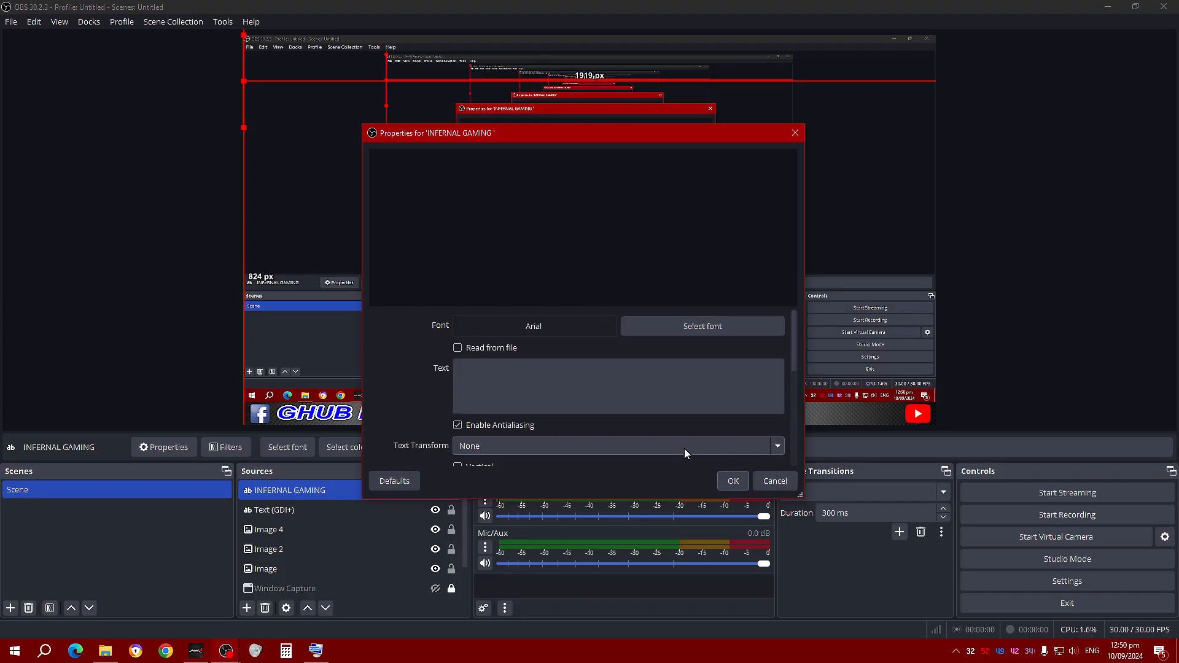
pyautogui.click(777, 481)
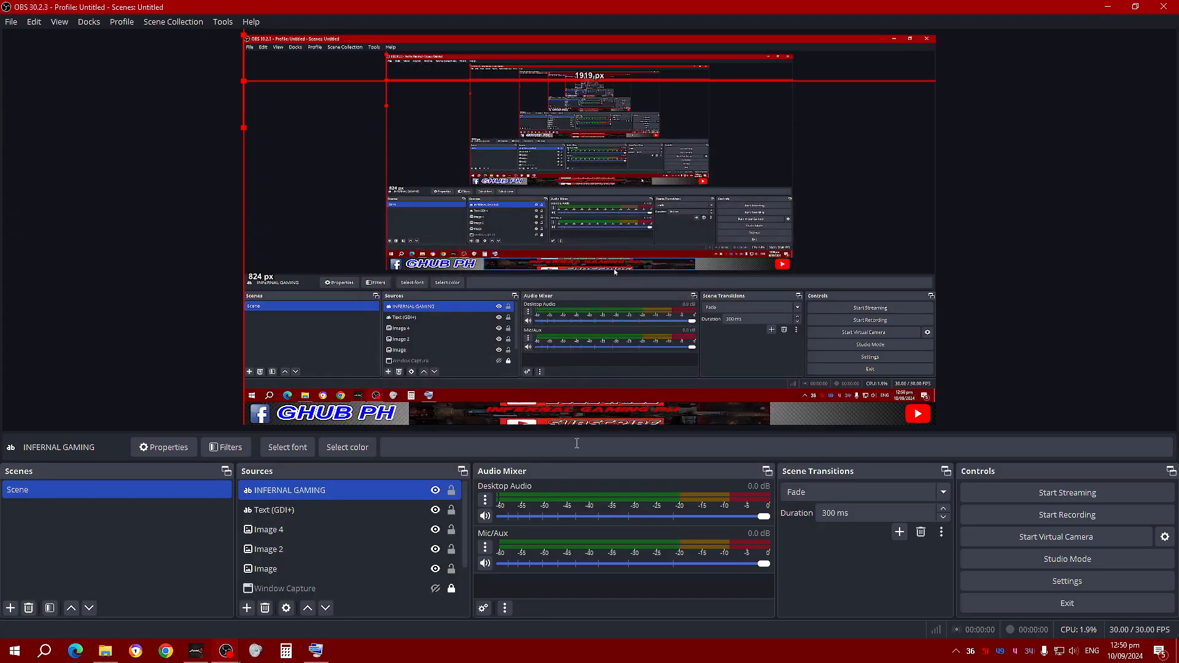
# Enter "INFERNAL" and an indented "GAMING PH" on two lines as the text of the INFERNAL GAMING source
pyautogui.doubleClick(347, 492)
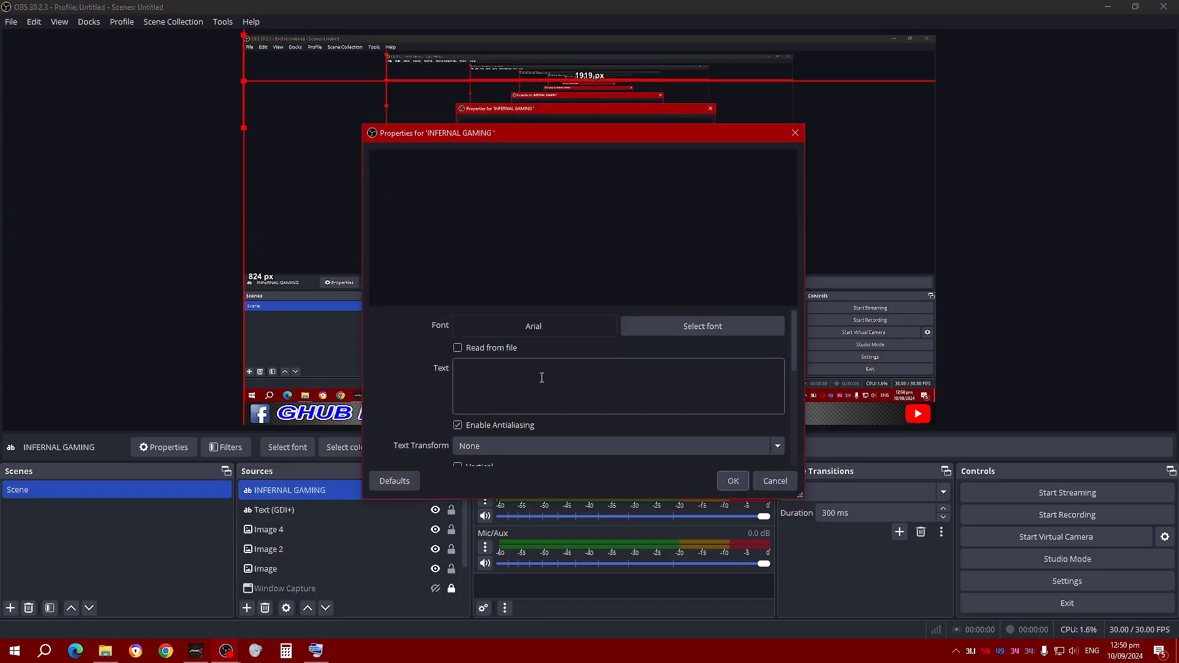
pyautogui.write('INFERNAL ')
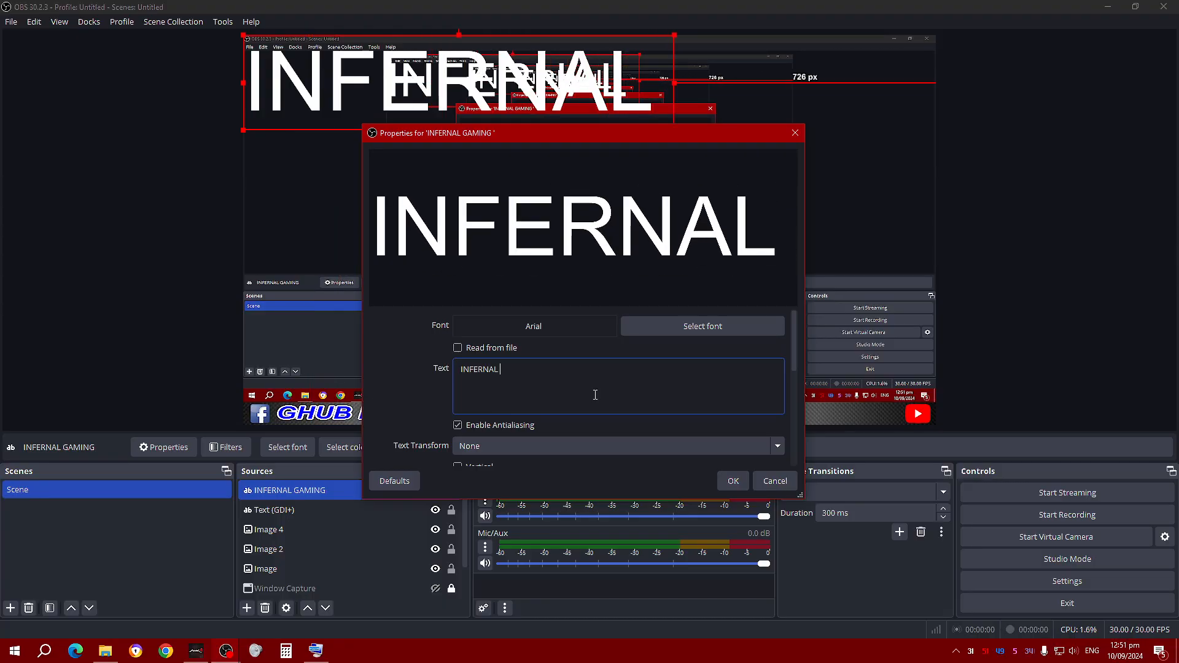
pyautogui.write('G')
pyautogui.press('BackSpace')
pyautogui.press('BackSpace')
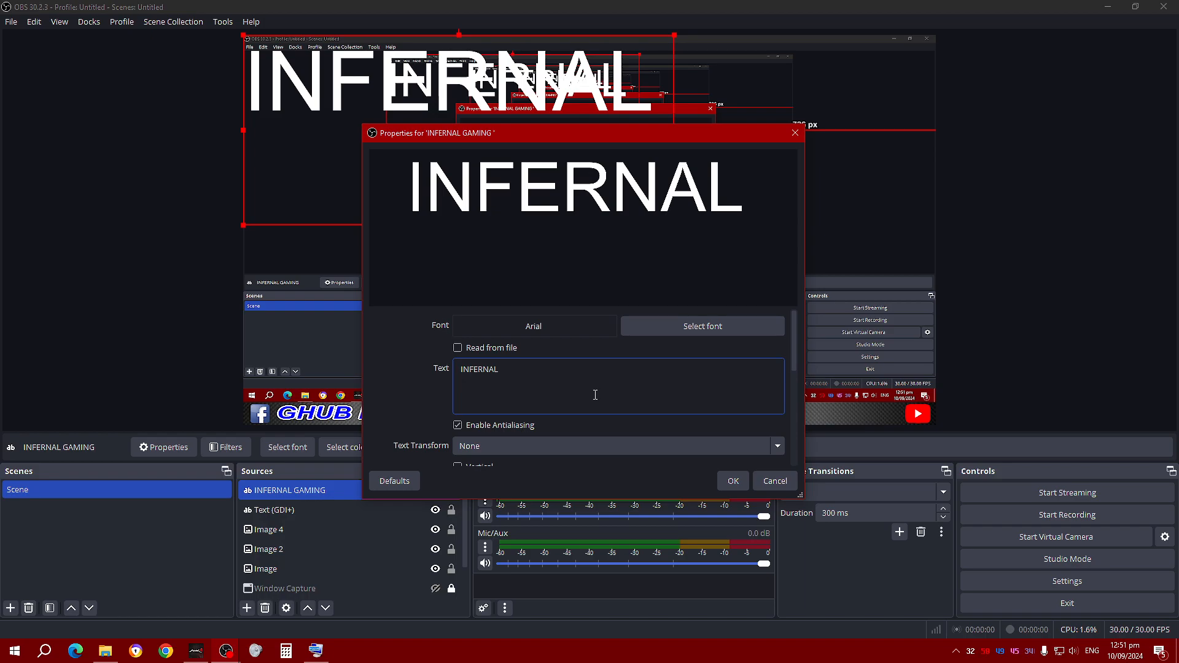
pyautogui.write('GAMING PH')
# Set the text's font to Arial Bold Italic at size 172 and add a trailing space after "GAMING PH"
pyautogui.click(728, 325)
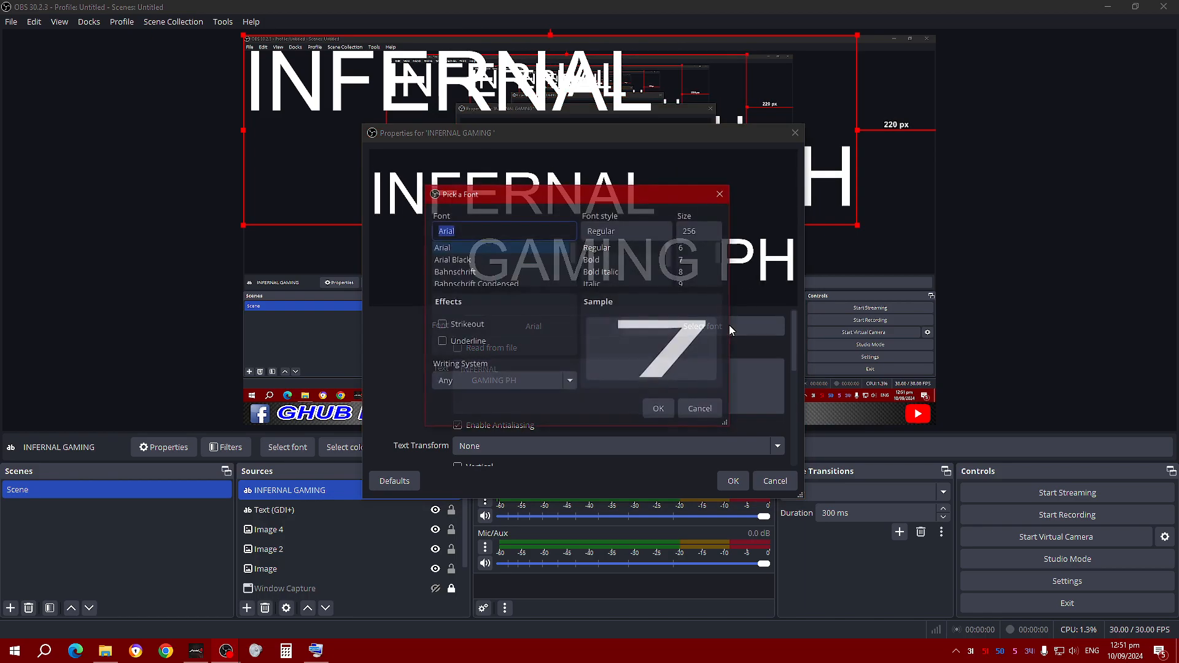
pyautogui.click(623, 271)
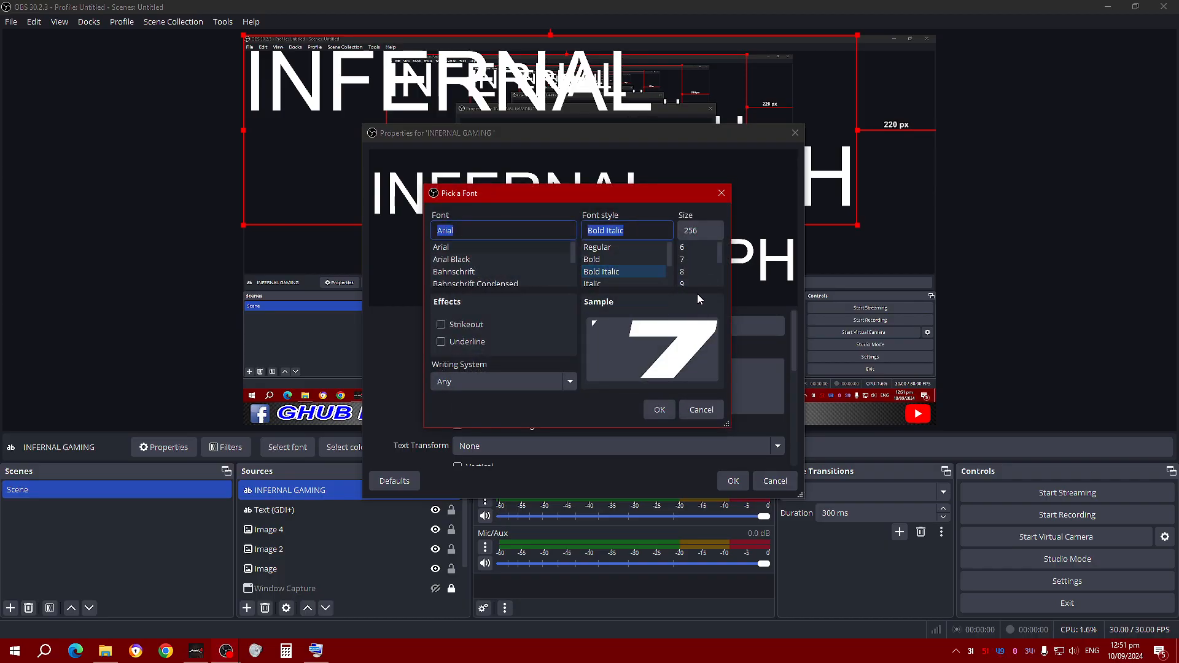
pyautogui.write('172')
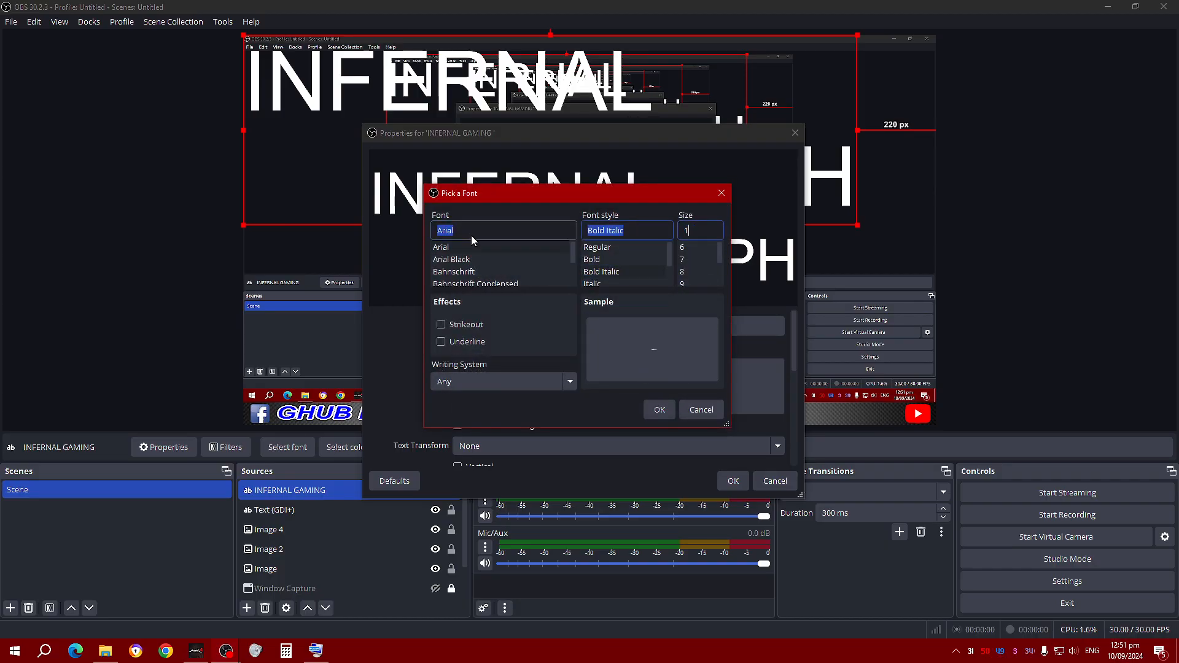
pyautogui.click(659, 410)
pyautogui.click(584, 390)
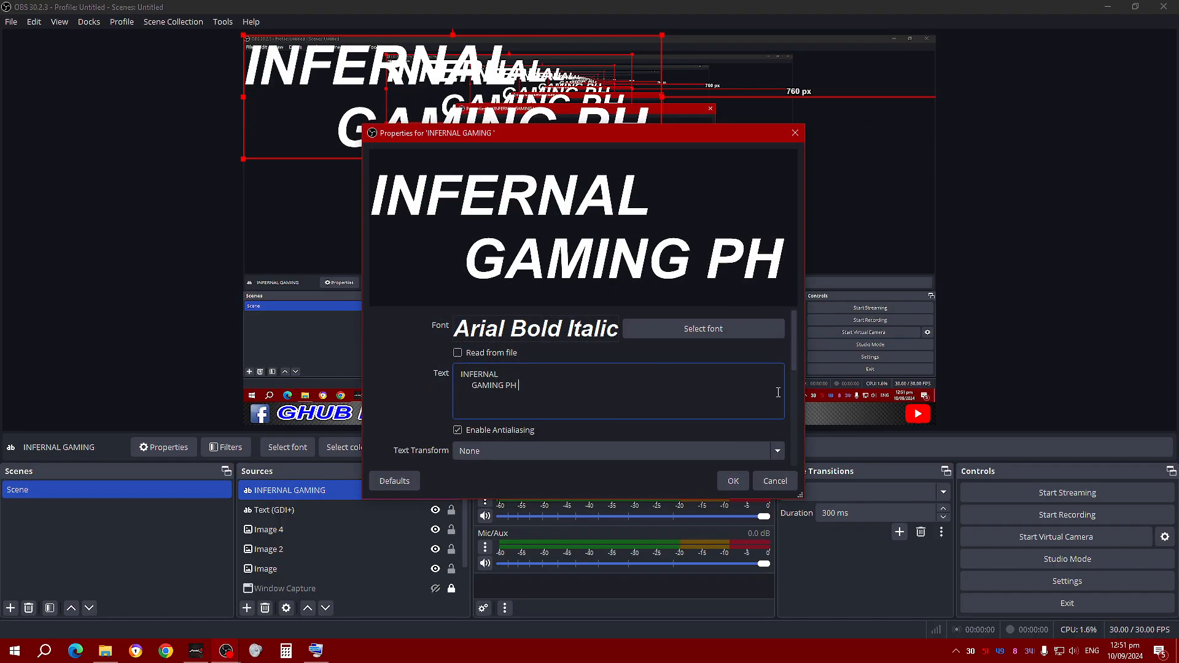
# Set the "INFERNAL GAMING PH" text's color to dark red #550000
pyautogui.moveTo(793, 326); pyautogui.dragTo(801, 369)
pyautogui.click(720, 387)
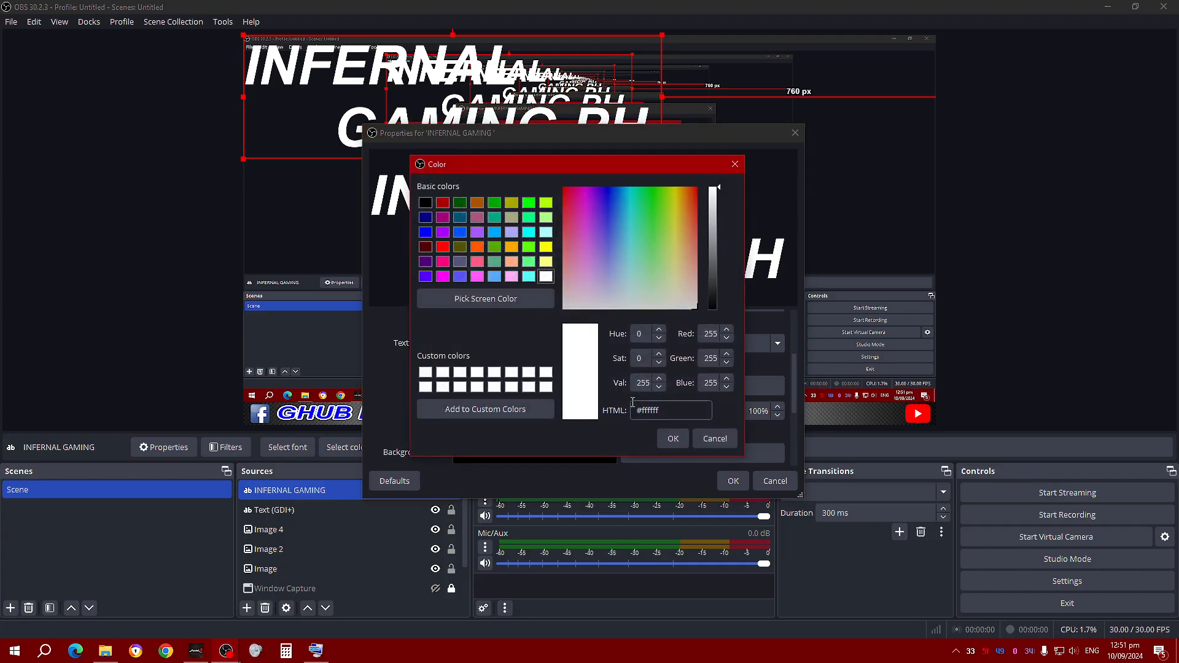
pyautogui.click(426, 247)
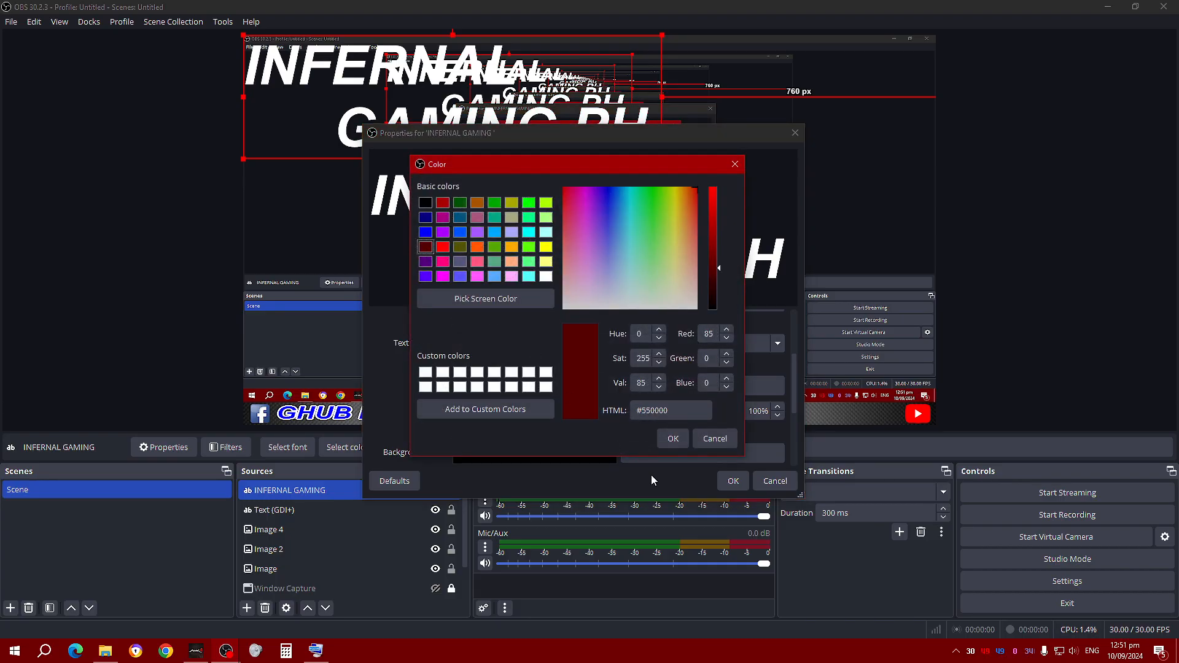
pyautogui.click(673, 439)
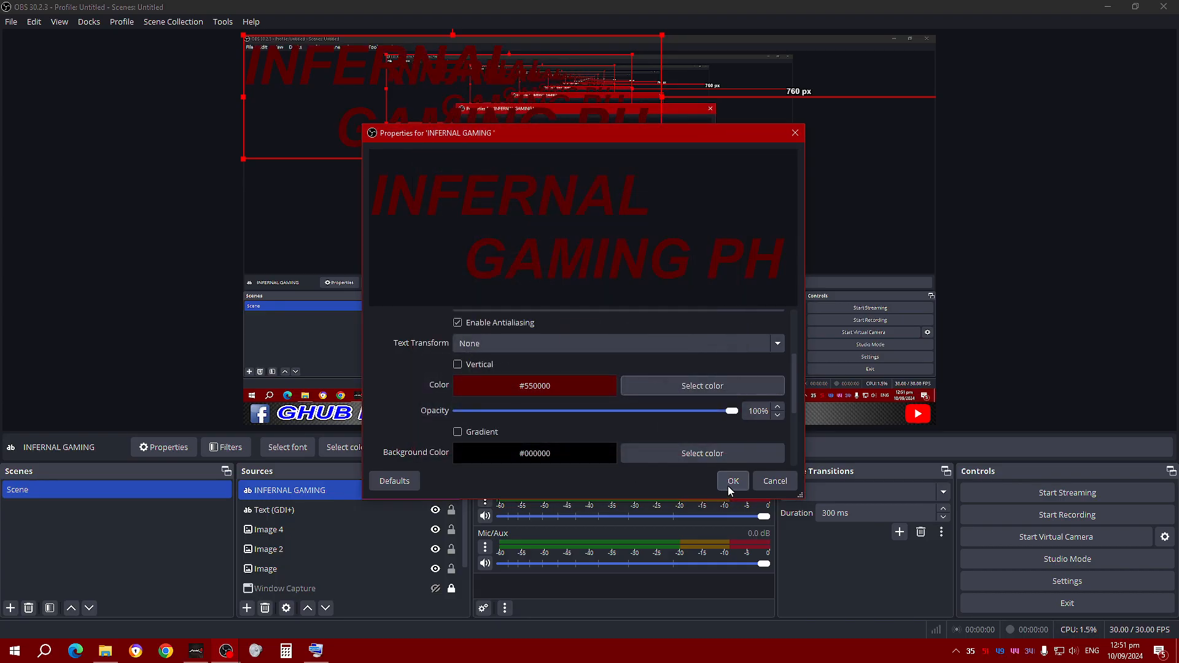
# Enable a white outline on the "INFERNAL GAMING PH" text with an outline size of 15
pyautogui.moveTo(793, 374); pyautogui.dragTo(796, 458)
pyautogui.click(470, 421)
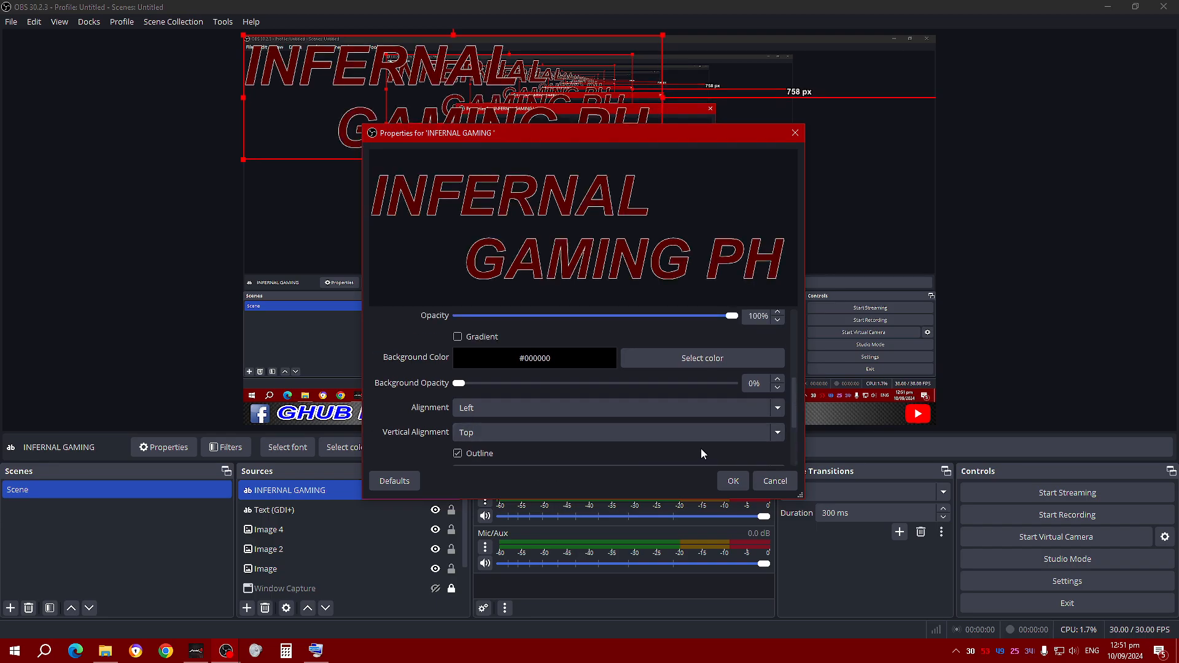
pyautogui.moveTo(797, 400); pyautogui.dragTo(800, 430)
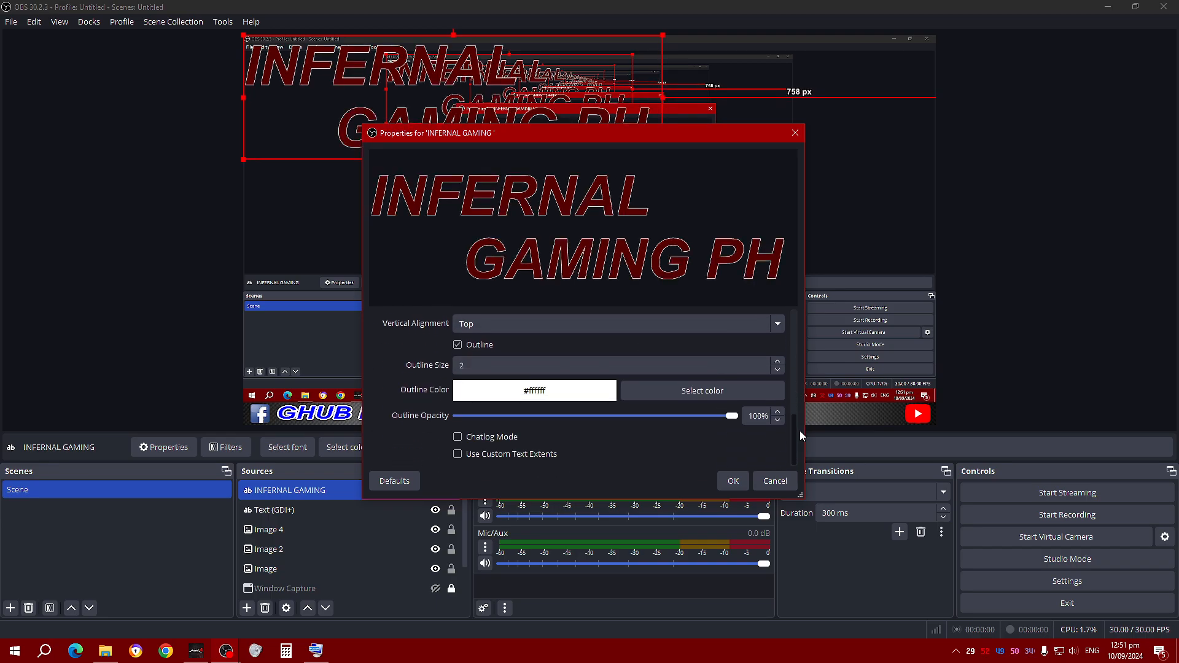
pyautogui.click(779, 363)
pyautogui.click(779, 363)
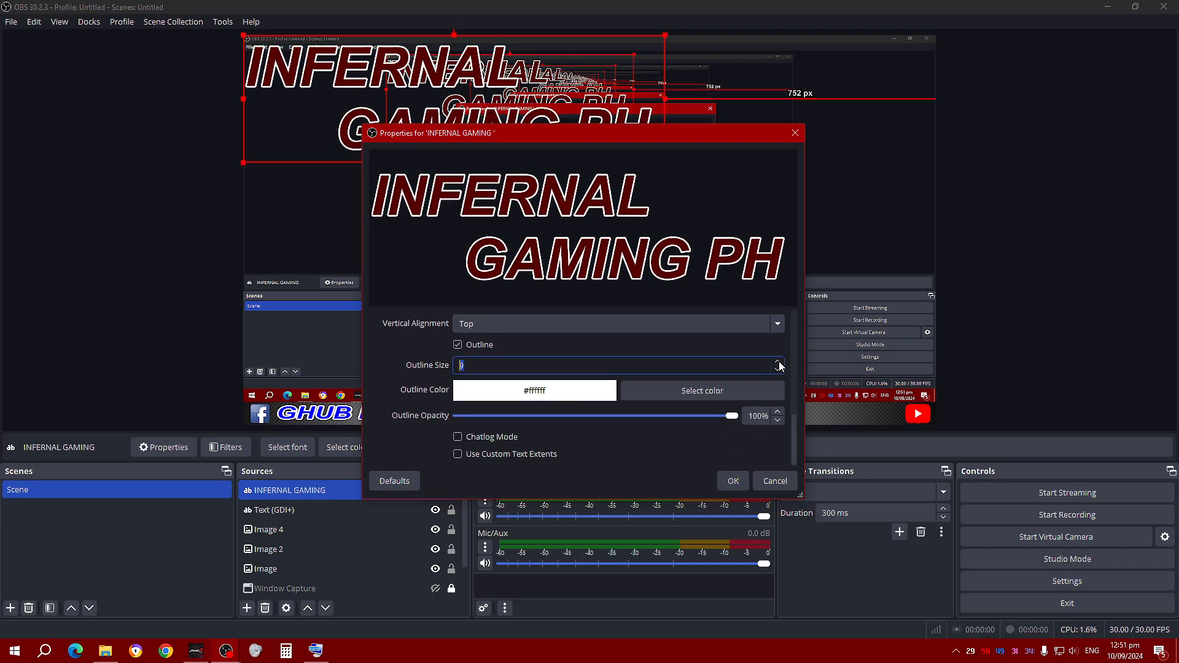
pyautogui.click(779, 363)
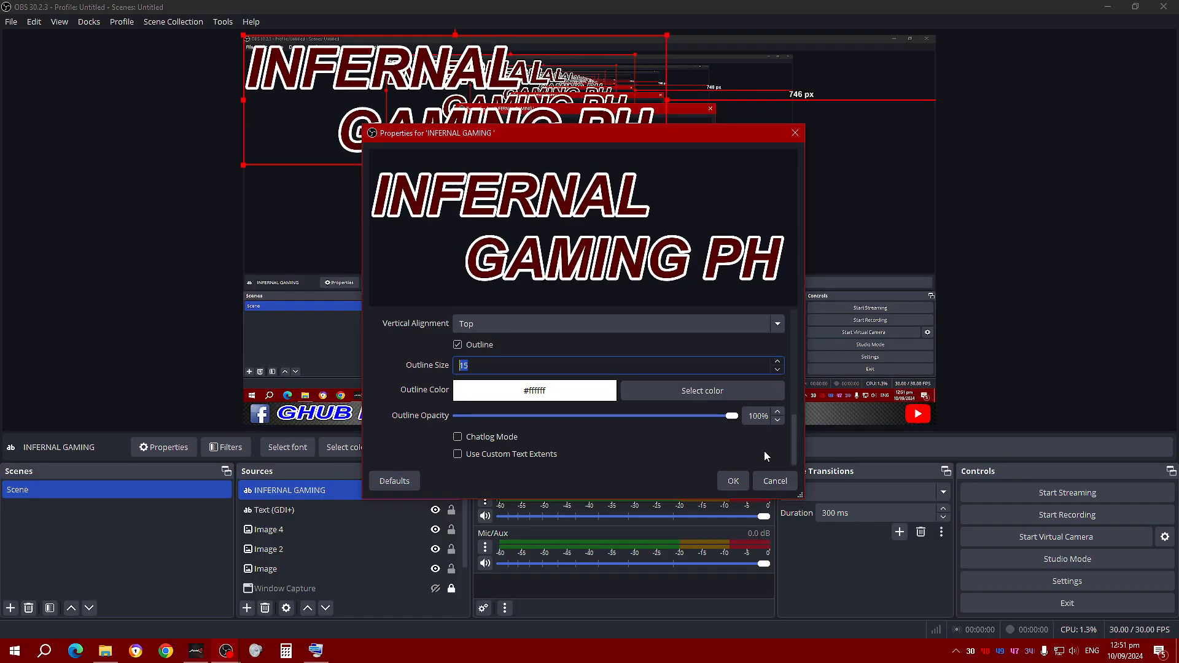
# Set the "INFERNAL GAMING PH" text's color to red #aa0000 and accept the source's properties
pyautogui.moveTo(795, 434); pyautogui.dragTo(793, 368)
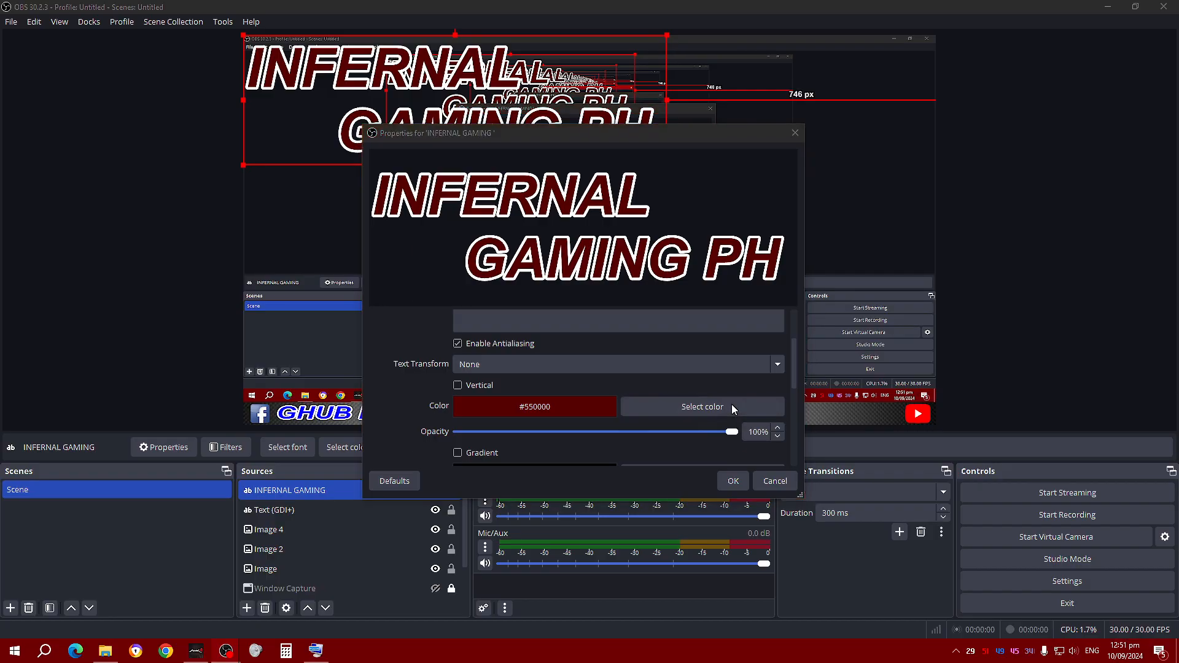
pyautogui.click(731, 405)
pyautogui.click(441, 205)
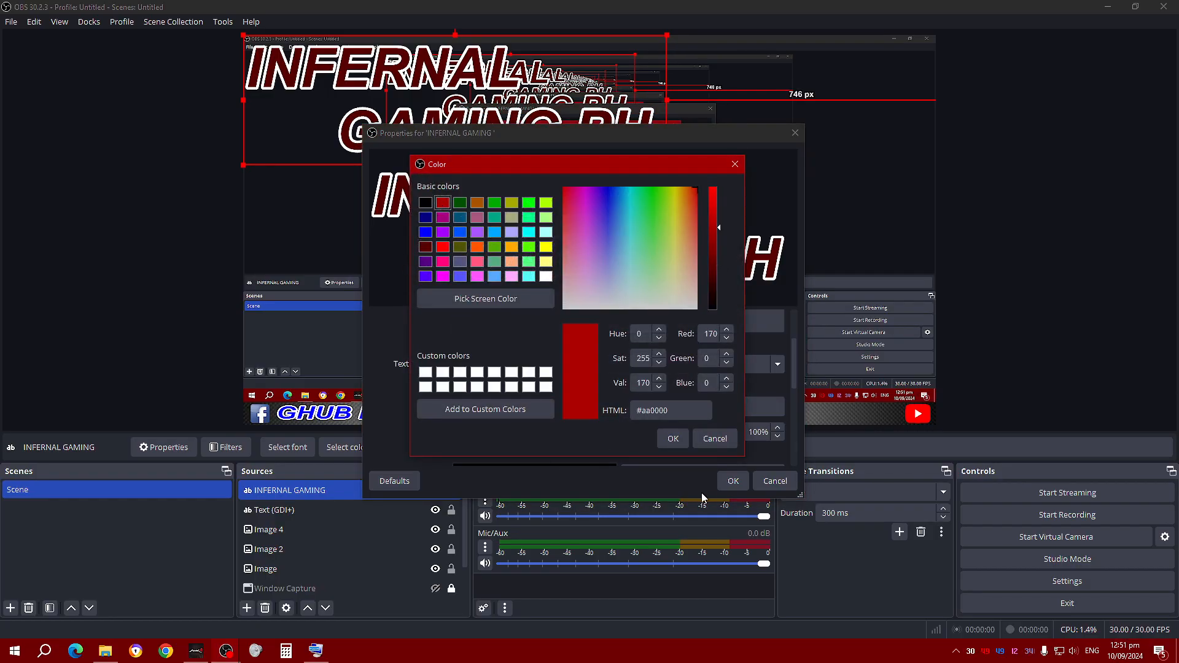
pyautogui.click(673, 439)
pyautogui.click(733, 480)
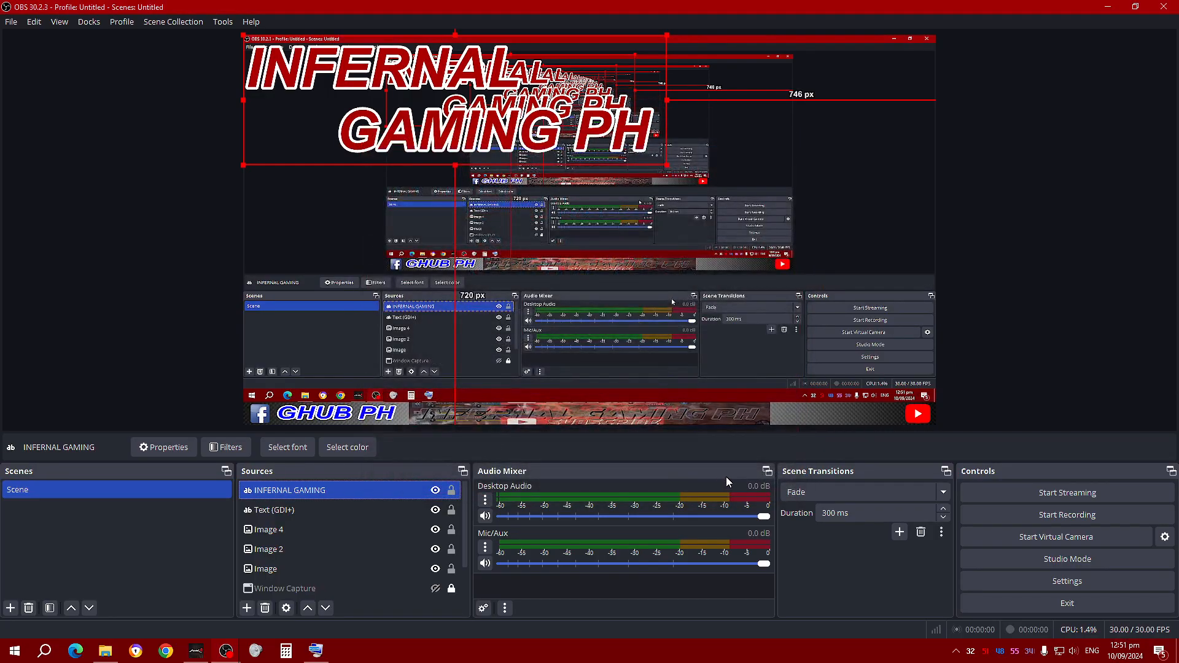
# Shrink the "INFERNAL GAMING PH" text and place it on the banner beside the YouTube logo, about 1472 px from the canvas's left edge
pyautogui.moveTo(667, 164); pyautogui.dragTo(555, 93)
pyautogui.moveTo(457, 80); pyautogui.dragTo(913, 388)
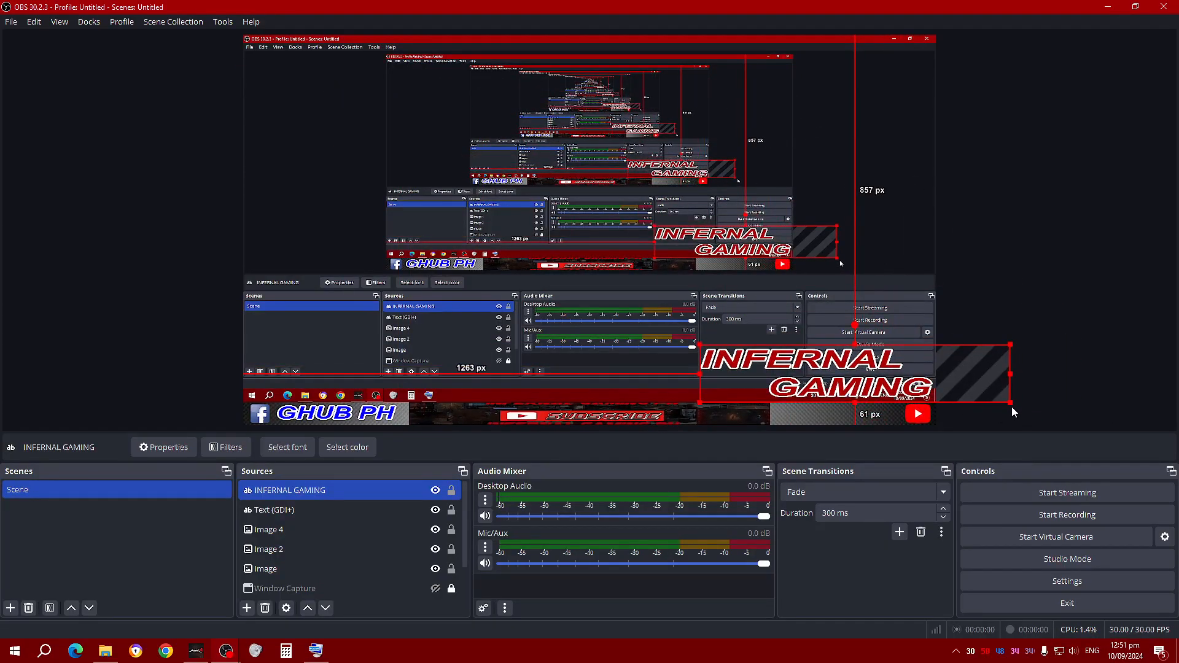
pyautogui.moveTo(1011, 404); pyautogui.dragTo(774, 424)
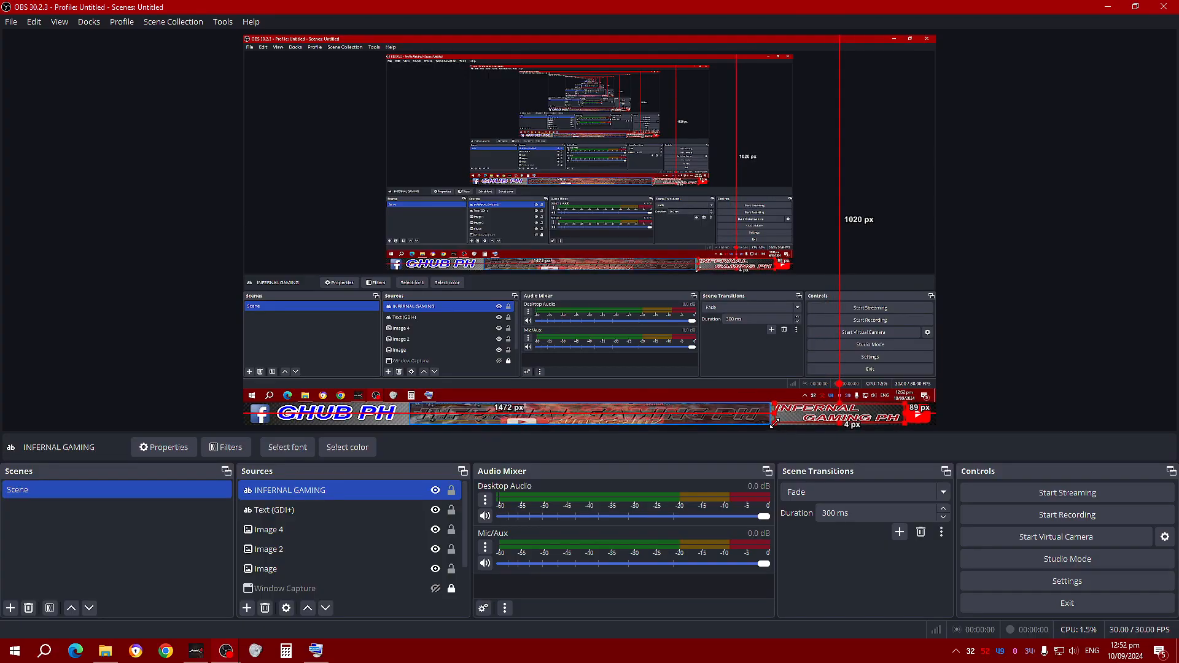
pyautogui.click(1053, 397)
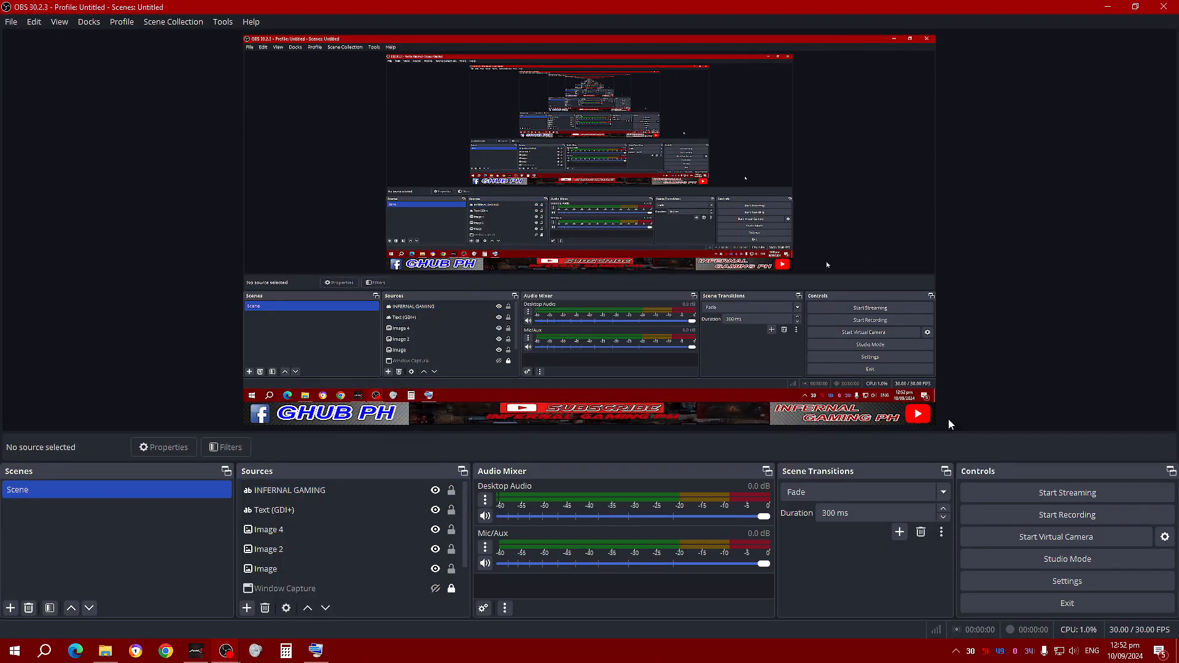
# Set the "INFERNAL GAMING PH" text's font size to 80
pyautogui.click(336, 522)
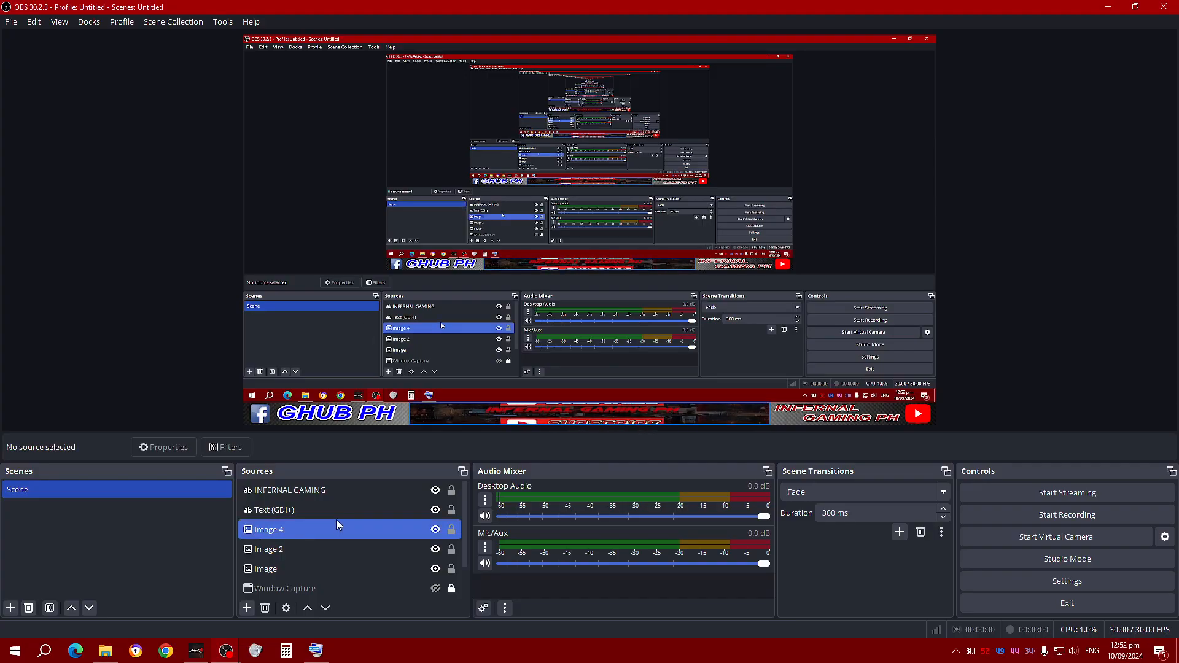
pyautogui.doubleClick(370, 485)
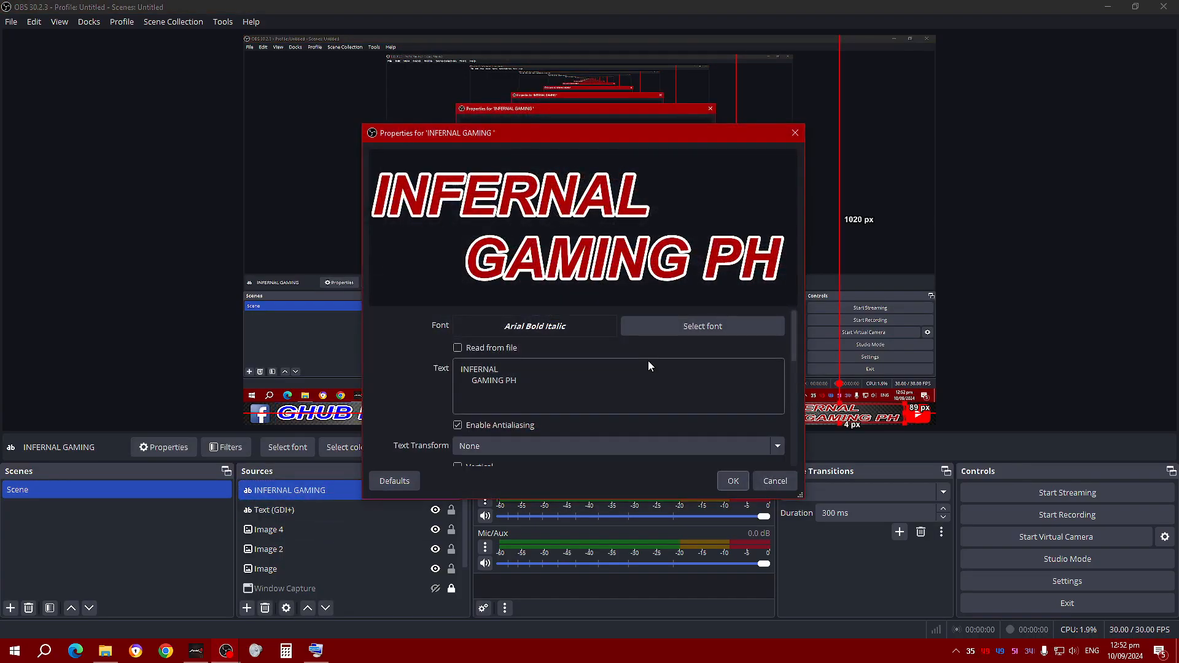
pyautogui.click(740, 328)
pyautogui.doubleClick(701, 231)
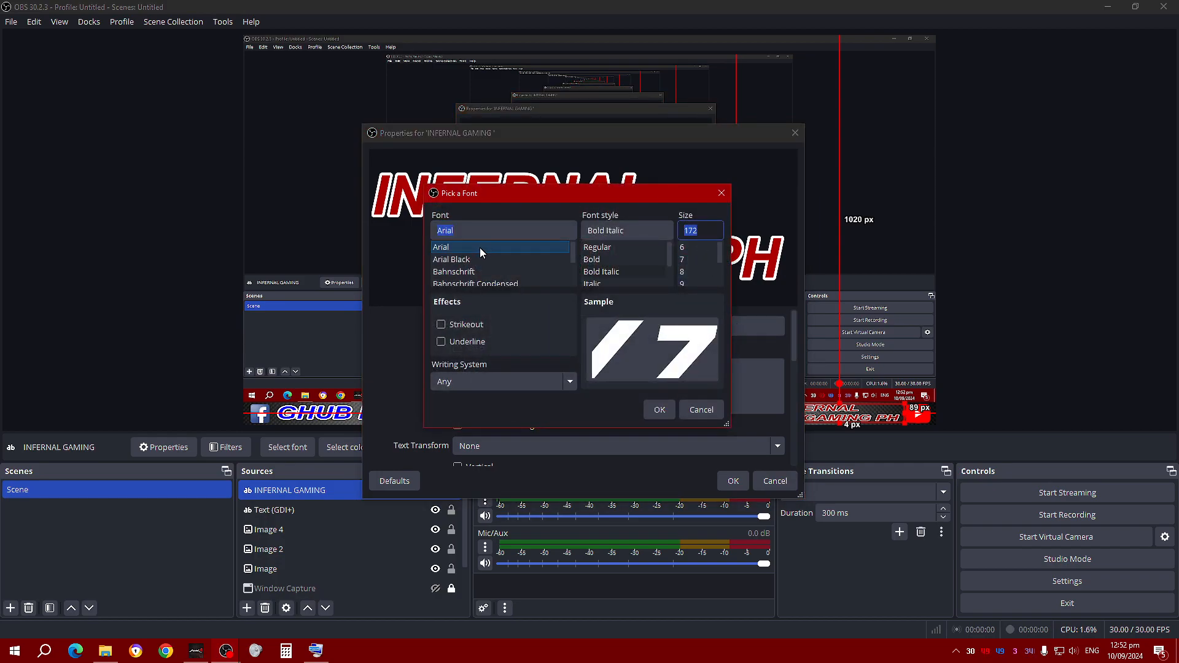
pyautogui.write('80')
pyautogui.press('Return')
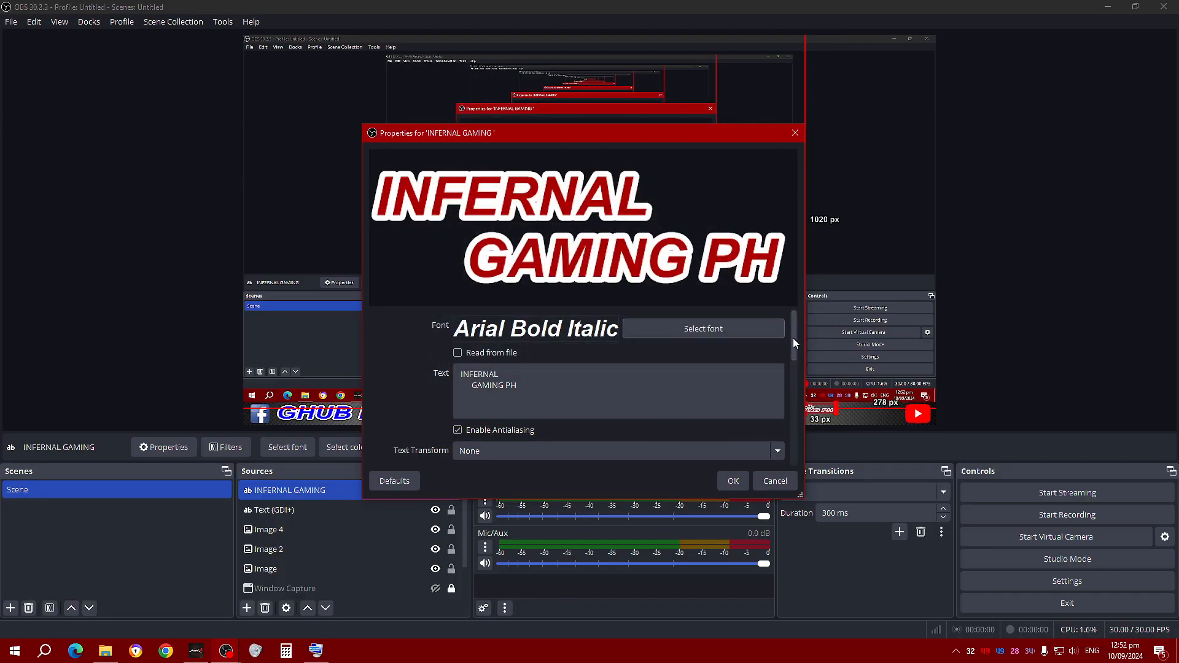
# Try the Black font style on the "INFERNAL GAMING PH" text and return it to Bold Italic
pyautogui.click(717, 329)
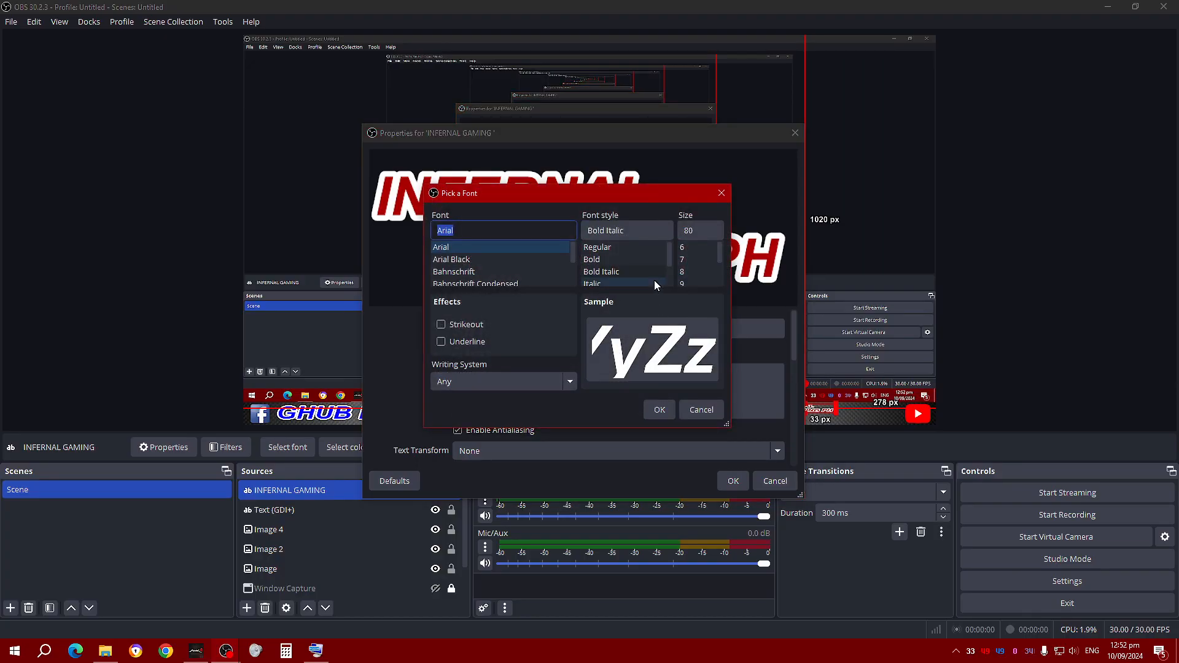
pyautogui.moveTo(669, 254); pyautogui.dragTo(672, 271)
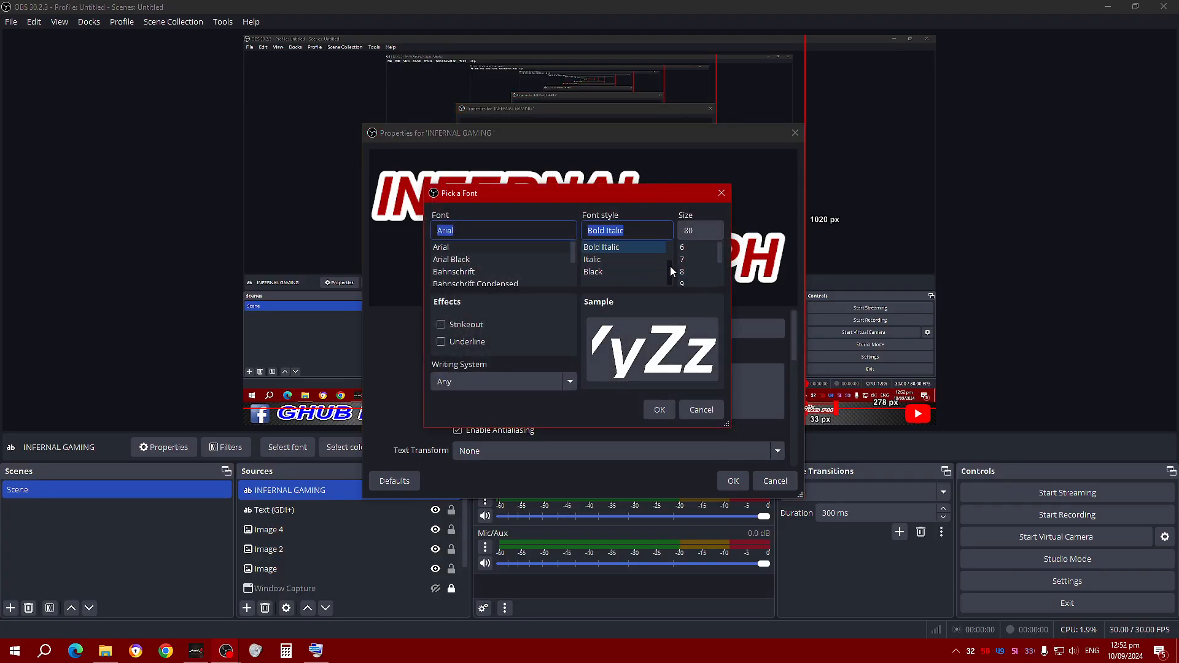
pyautogui.click(605, 272)
pyautogui.click(659, 410)
pyautogui.click(720, 333)
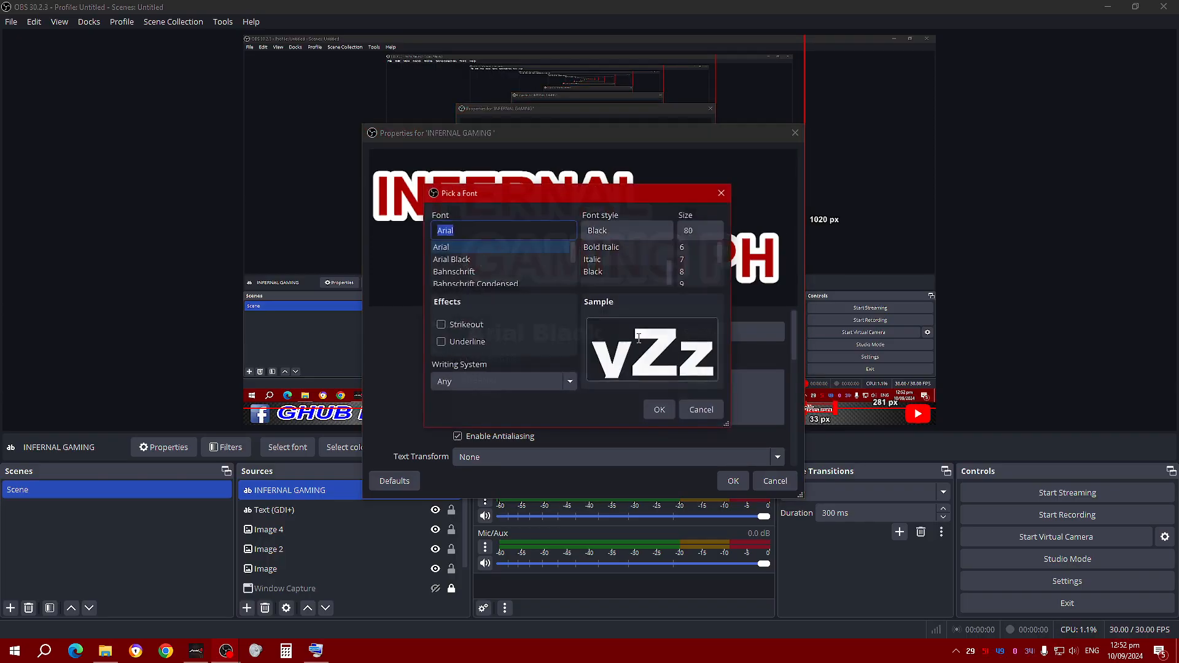
pyautogui.click(605, 248)
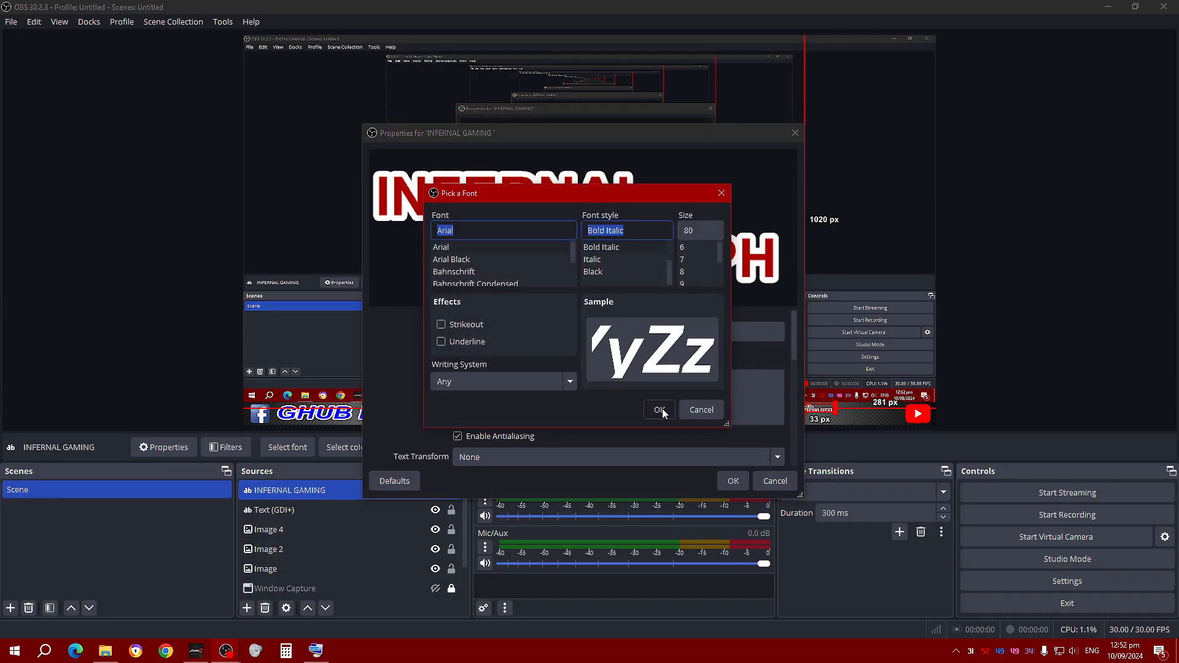
pyautogui.click(660, 410)
# Accept the text properties and enlarge the "INFERNAL GAMING PH" text up to the YouTube logo, about 92 px from the canvas's right edge
pyautogui.click(733, 481)
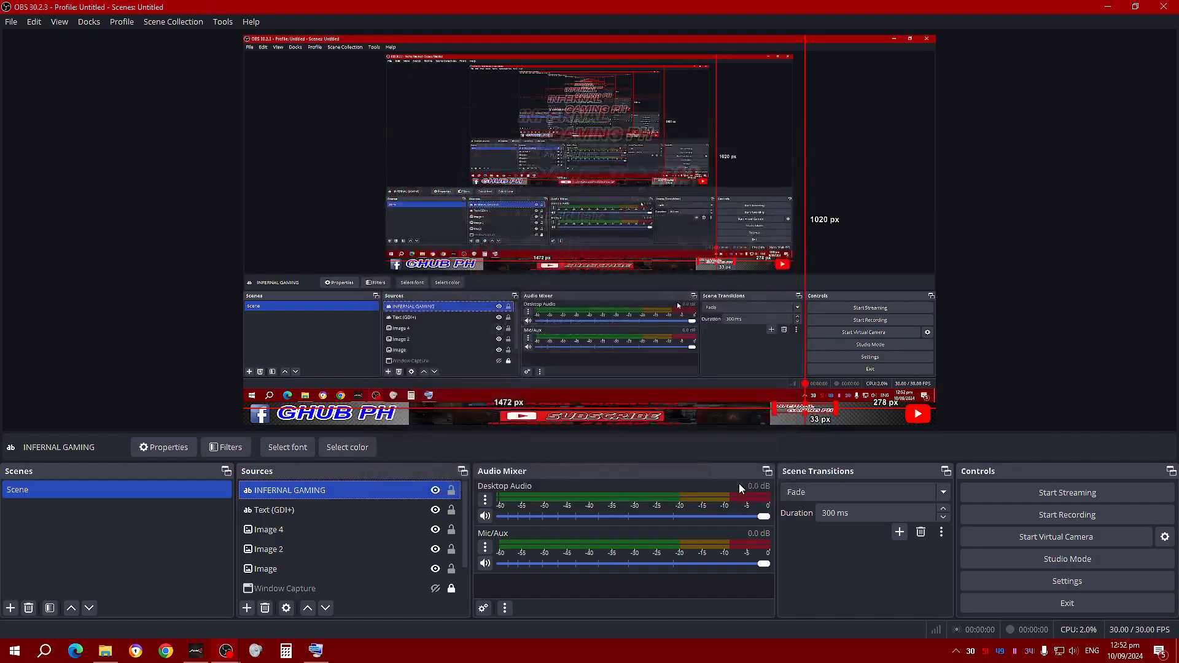
pyautogui.moveTo(835, 424); pyautogui.dragTo(905, 428)
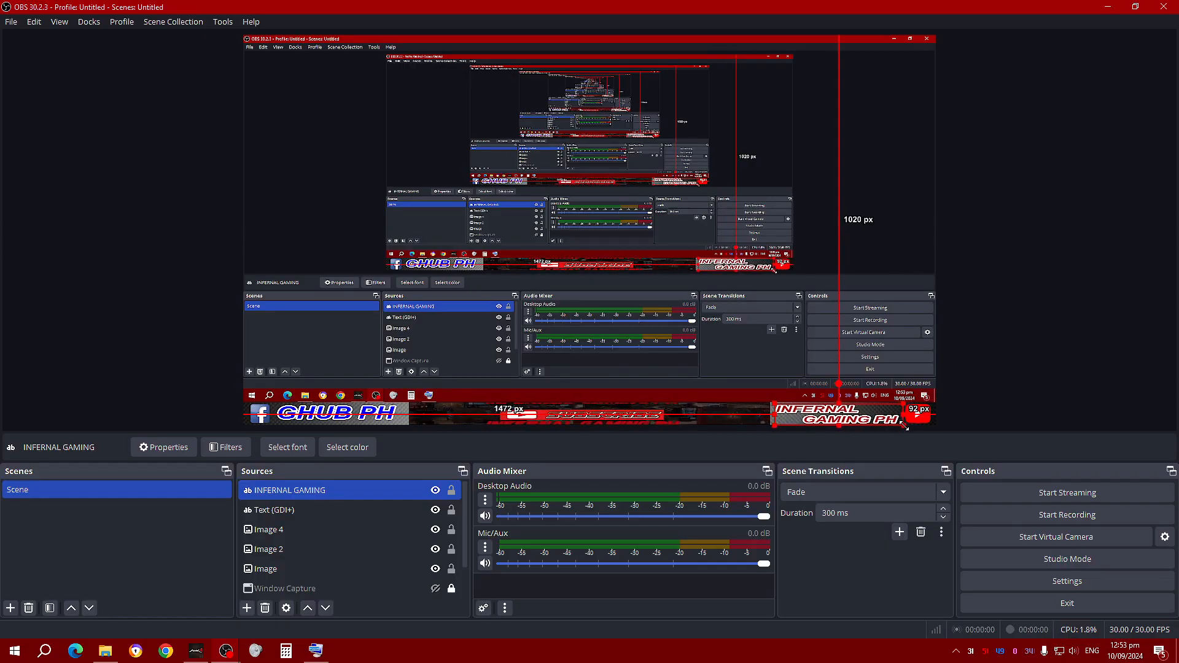
pyautogui.click(998, 402)
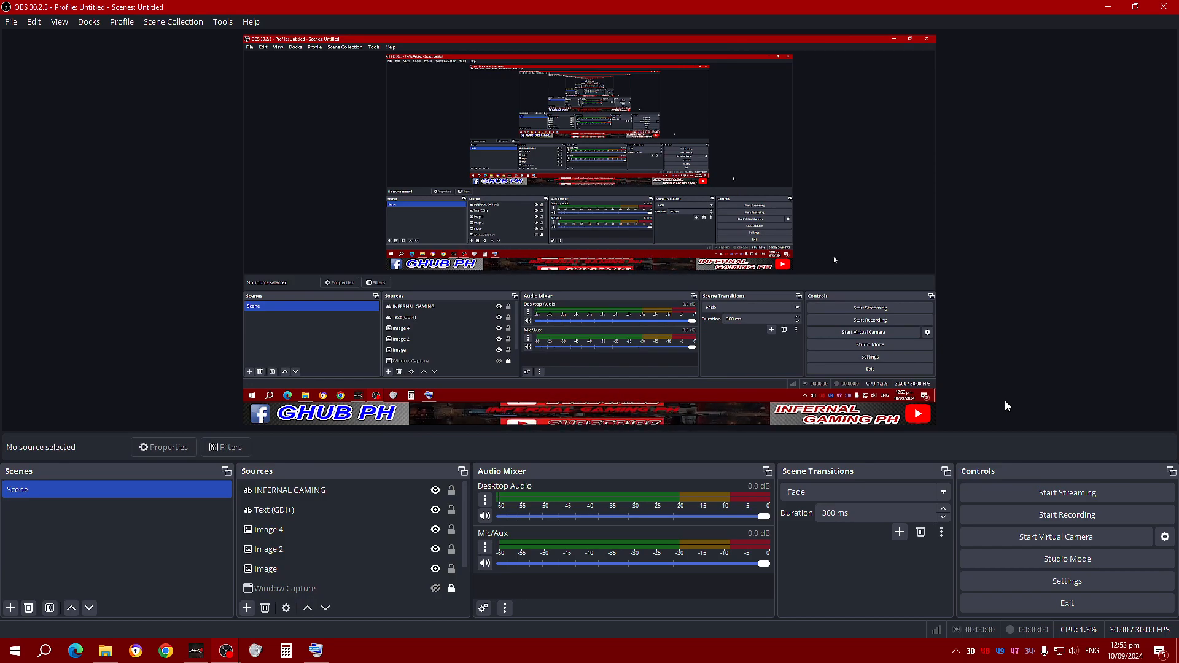
# Open the "INFERNAL GAMING PH" text's properties, try an outline size of 6 and set it to 13
pyautogui.click(337, 509)
pyautogui.doubleClick(358, 490)
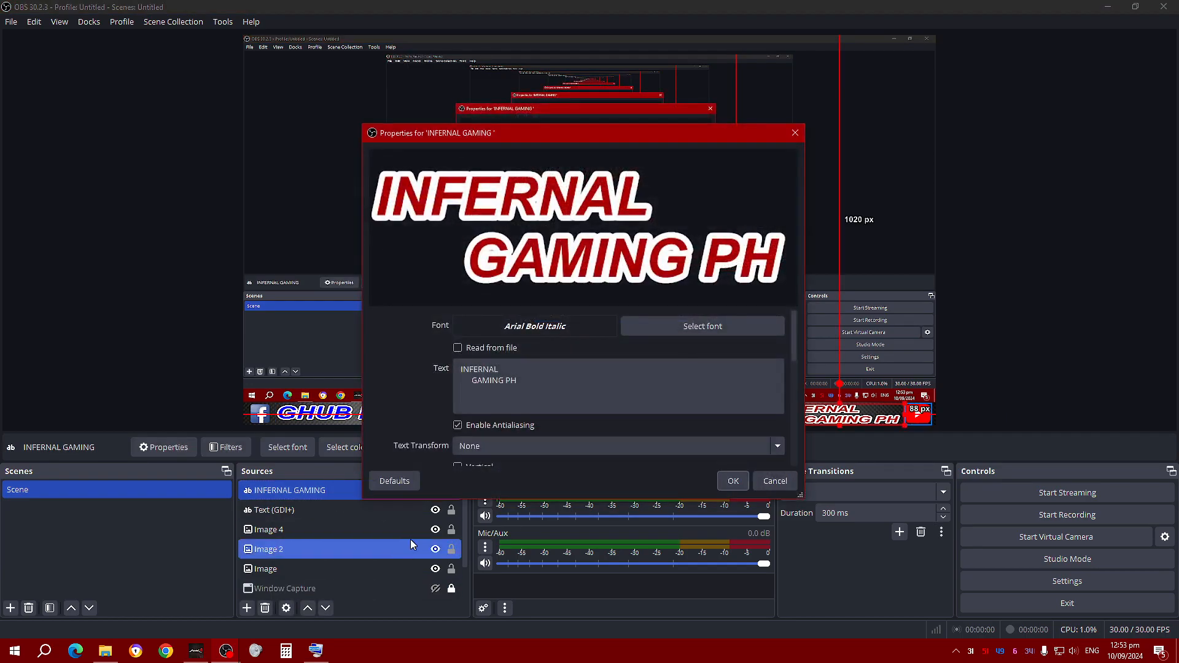
pyautogui.moveTo(794, 326); pyautogui.dragTo(798, 430)
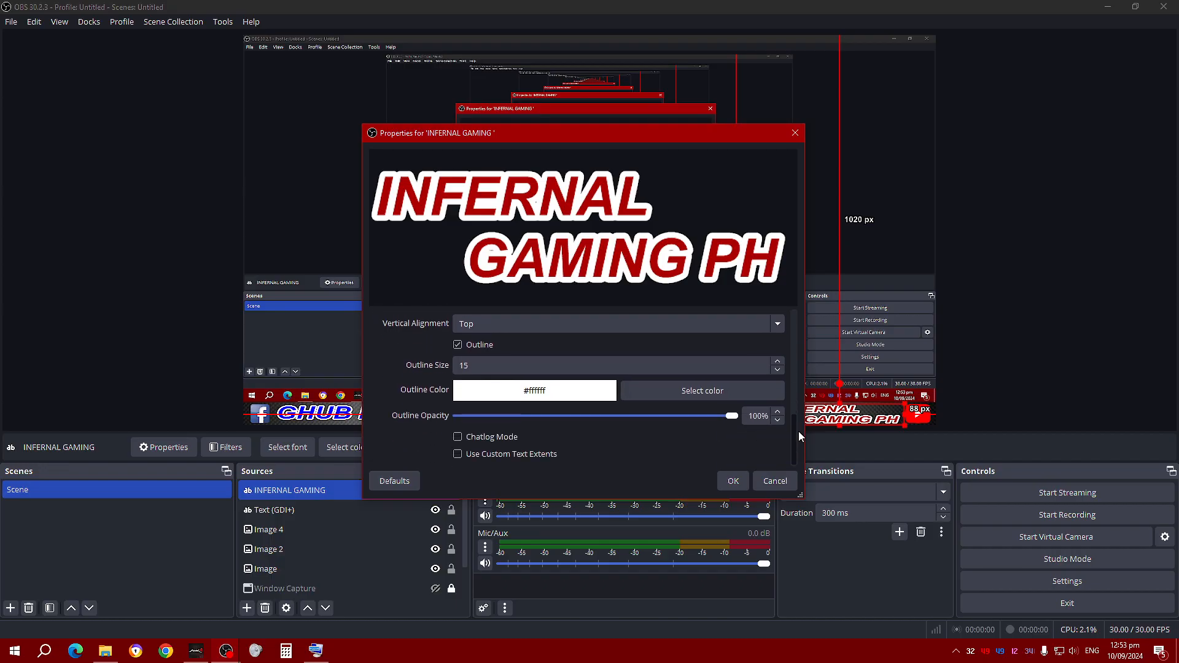
pyautogui.click(777, 370)
pyautogui.click(777, 369)
pyautogui.click(778, 370)
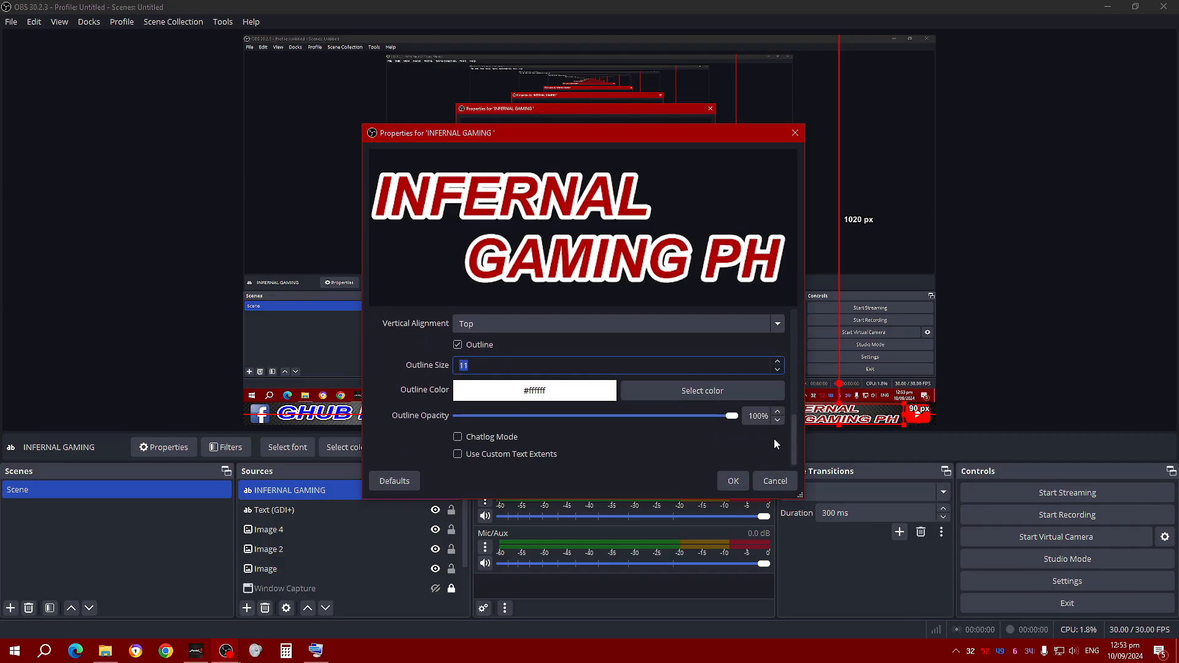
pyautogui.click(777, 370)
pyautogui.click(777, 369)
pyautogui.click(777, 370)
pyautogui.click(778, 369)
pyautogui.click(778, 370)
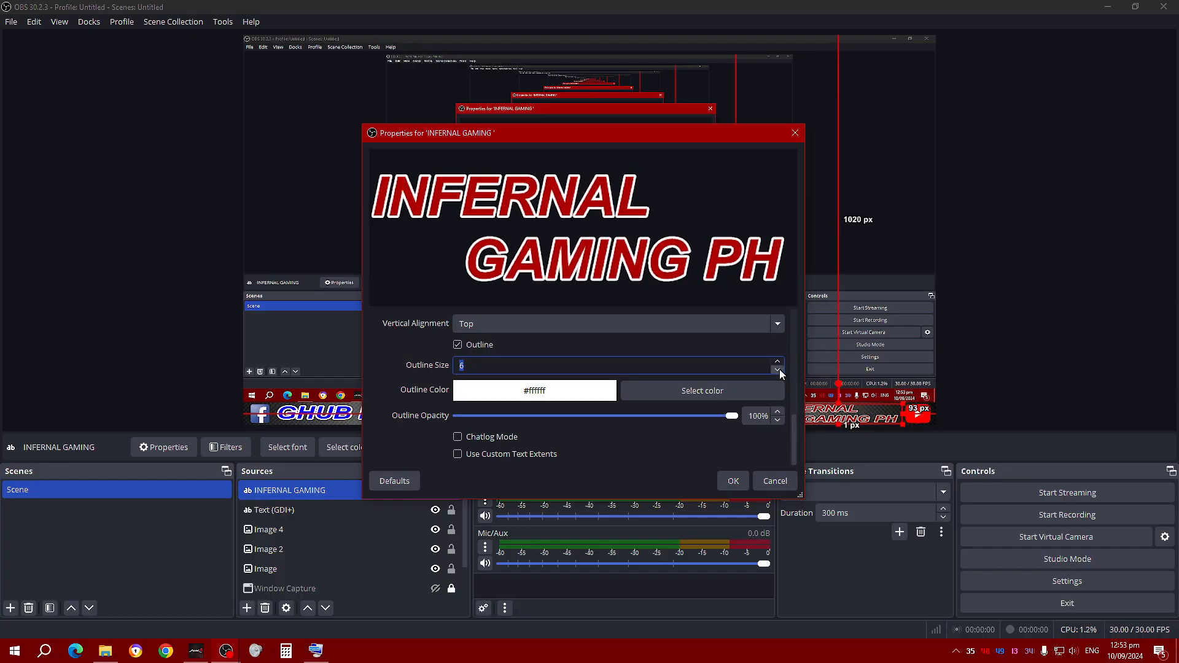
pyautogui.scroll(7, 777, 366)
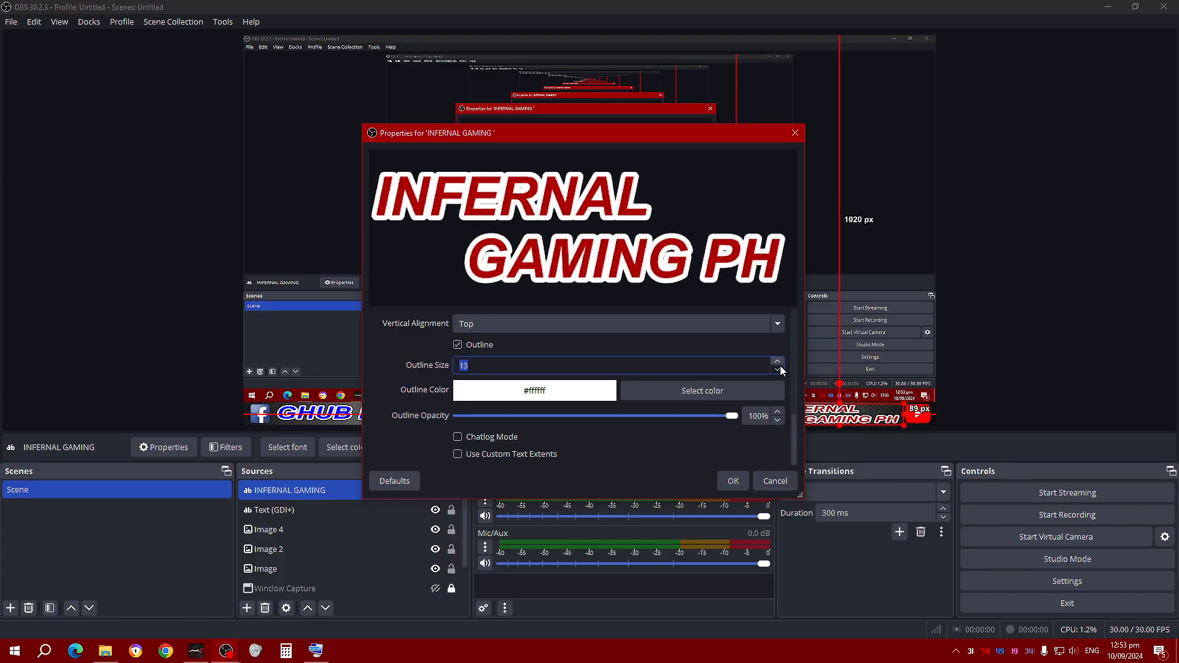
pyautogui.moveTo(796, 440); pyautogui.dragTo(798, 336)
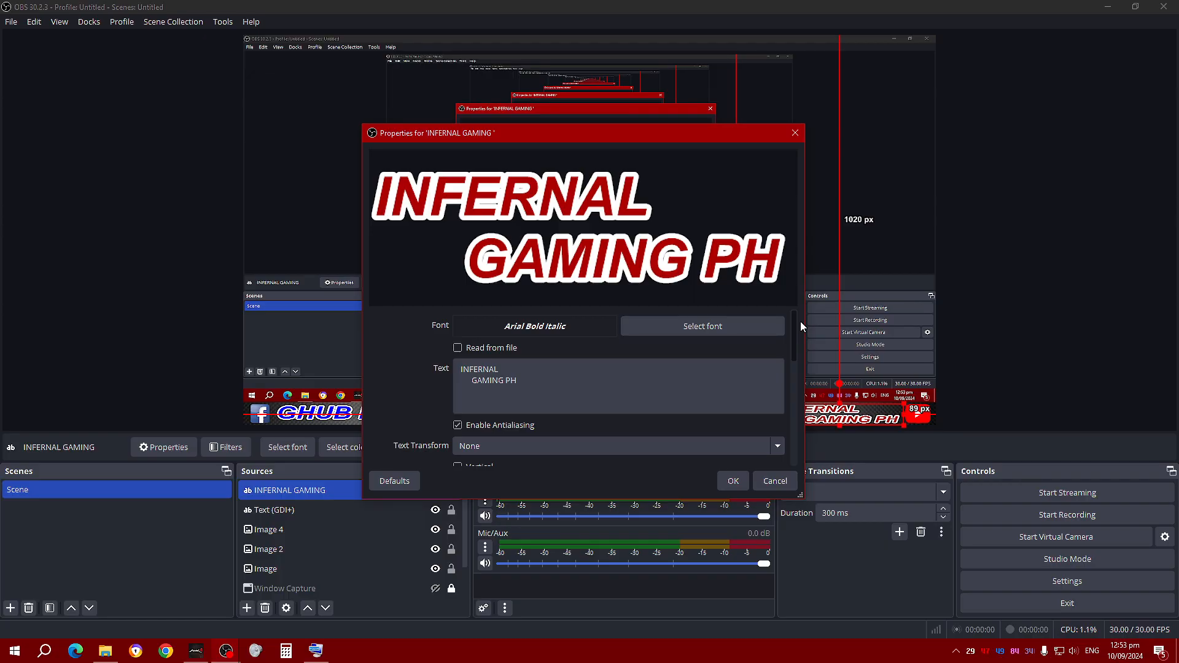
# Reduce the "INFERNAL GAMING PH" text's outline size to 3, and raise it to a slightly thicker single-digit size
pyautogui.moveTo(801, 330); pyautogui.dragTo(795, 447)
pyautogui.click(777, 374)
pyautogui.click(778, 373)
pyautogui.click(777, 374)
pyautogui.click(778, 374)
pyautogui.click(778, 374)
pyautogui.click(778, 373)
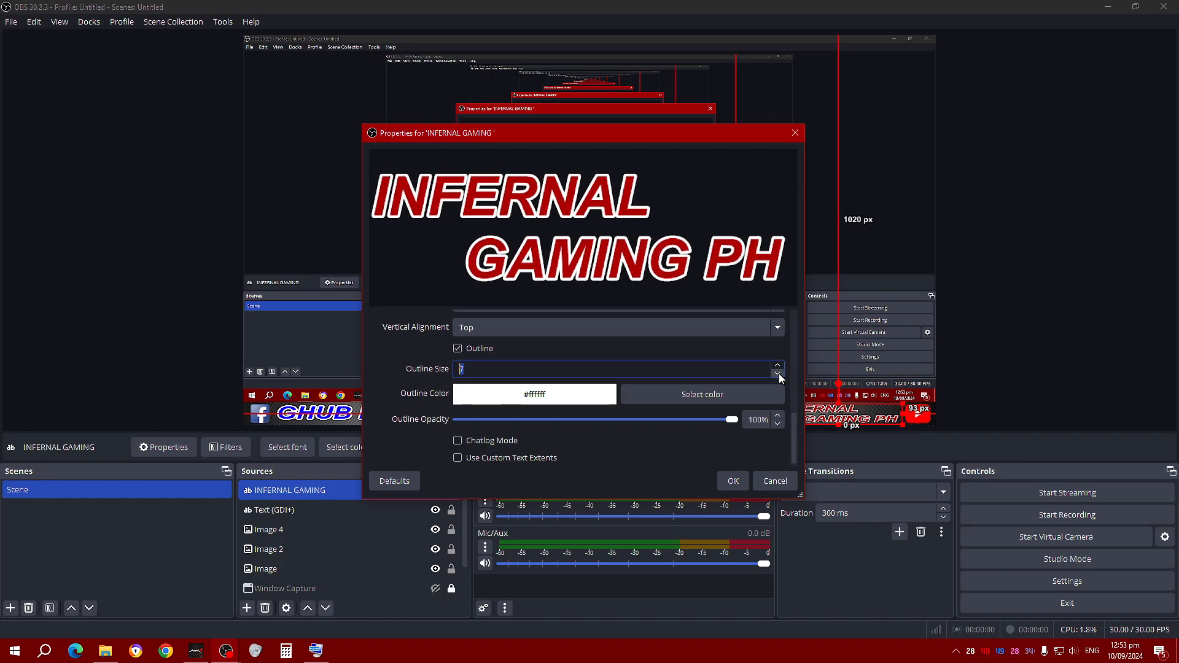
pyautogui.click(778, 373)
pyautogui.click(777, 373)
pyautogui.click(777, 374)
pyautogui.click(778, 373)
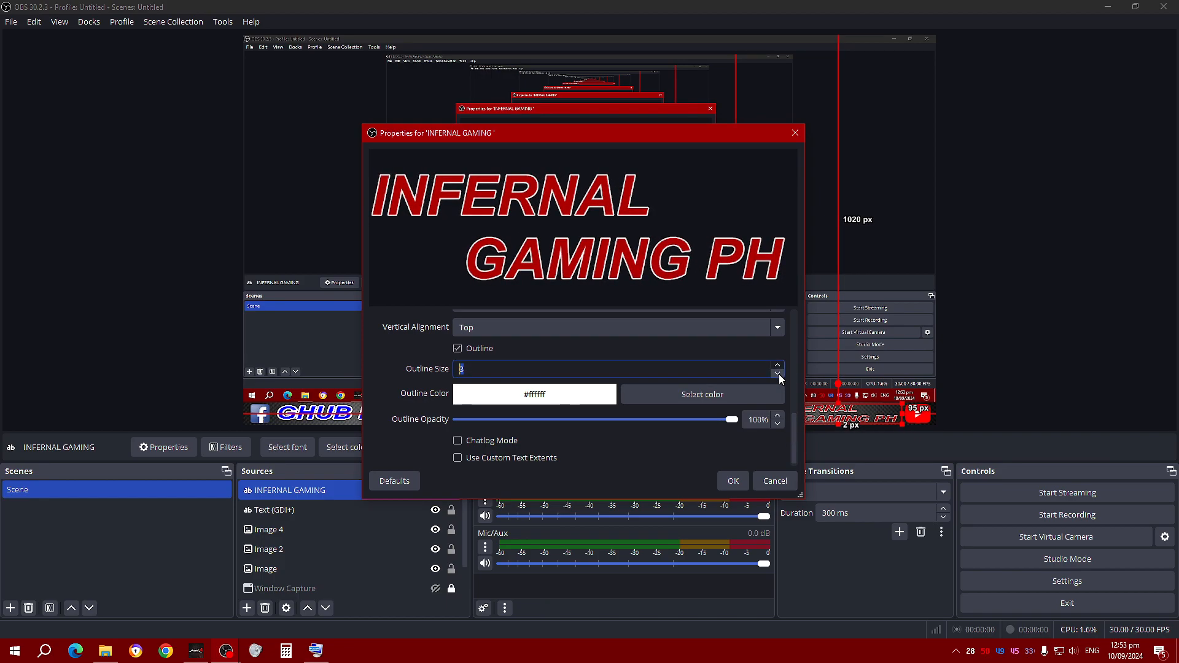
pyautogui.click(778, 366)
pyautogui.click(778, 365)
pyautogui.click(778, 366)
pyautogui.click(778, 365)
pyautogui.click(778, 365)
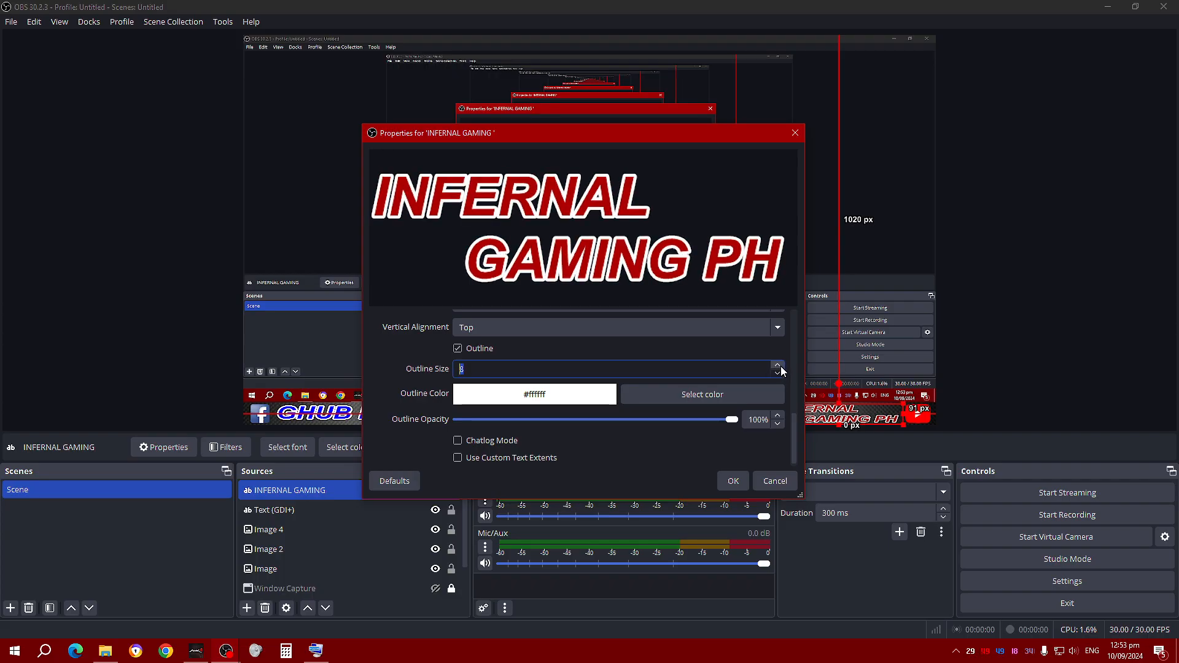
# Try the dark red #550000 as the text color, return it to #aa0000 and accept the text properties
pyautogui.moveTo(793, 425); pyautogui.dragTo(785, 372)
pyautogui.click(724, 368)
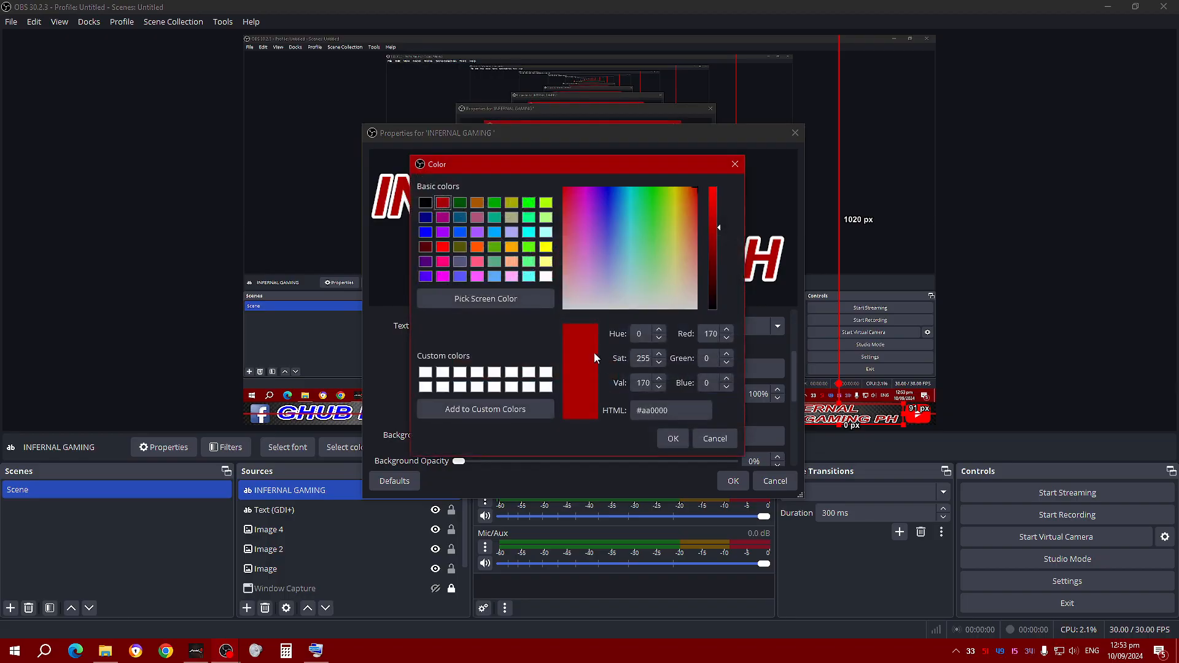
pyautogui.click(426, 247)
pyautogui.click(673, 439)
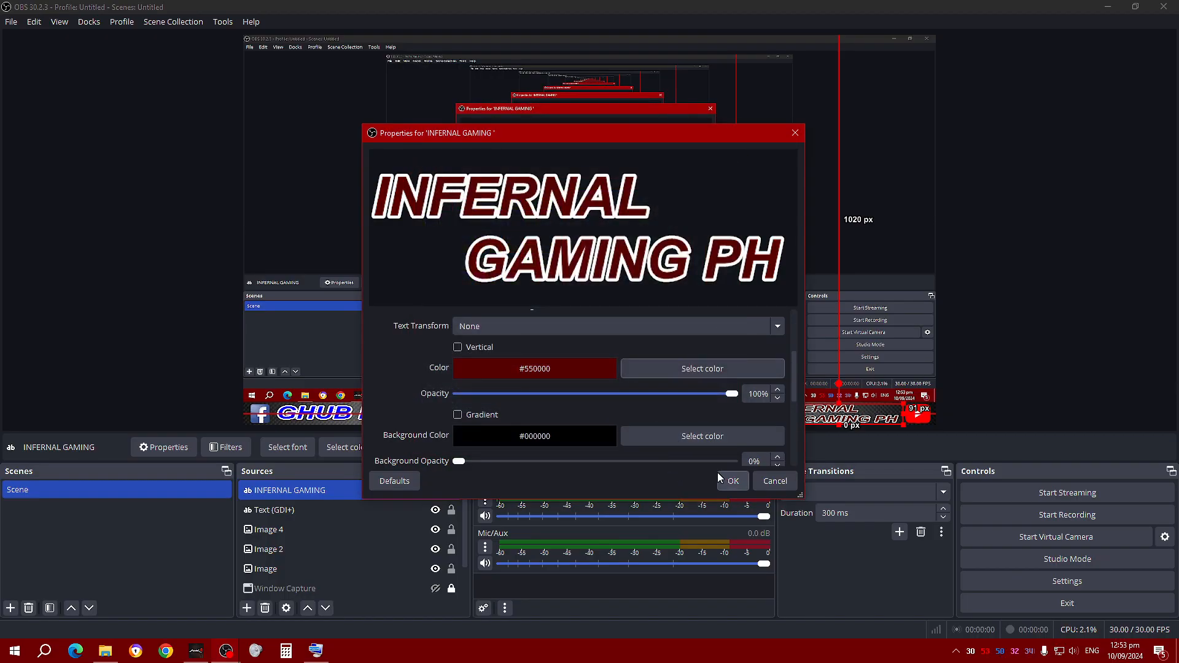
pyautogui.click(727, 367)
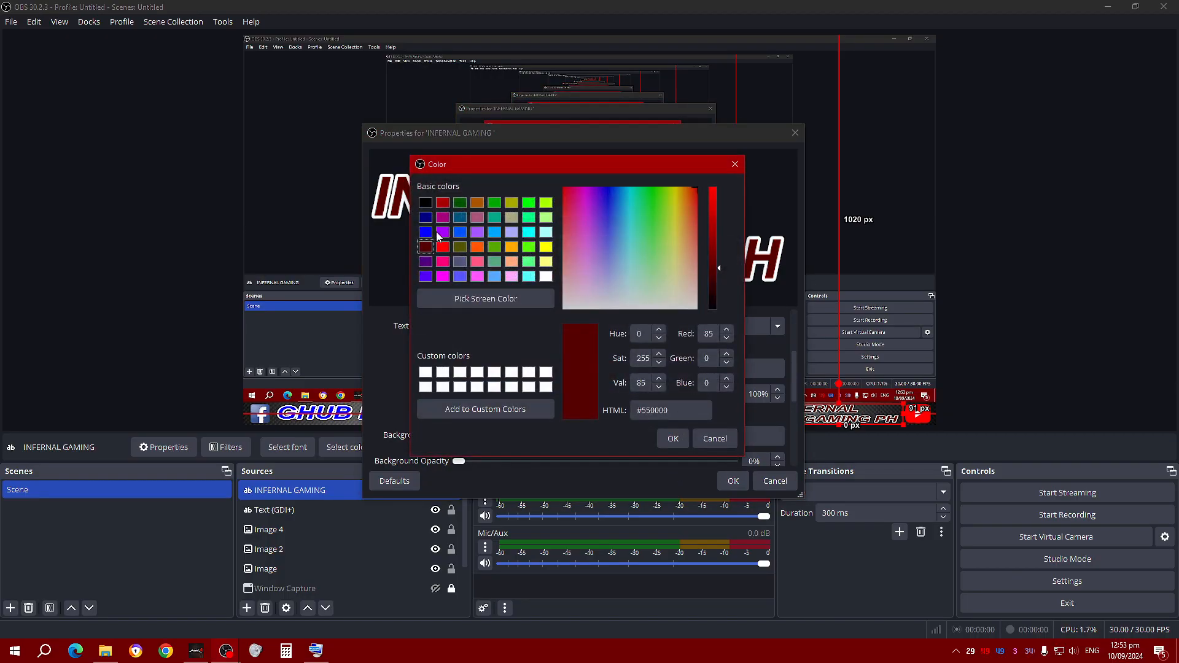
pyautogui.click(442, 204)
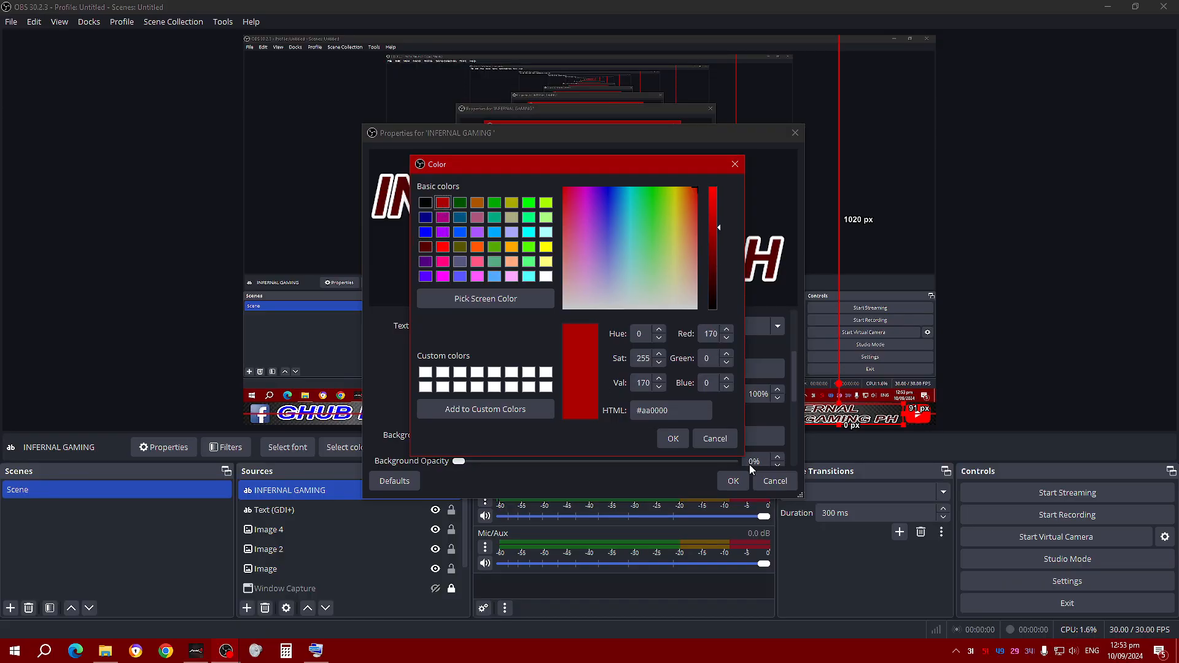
pyautogui.click(672, 438)
pyautogui.click(727, 482)
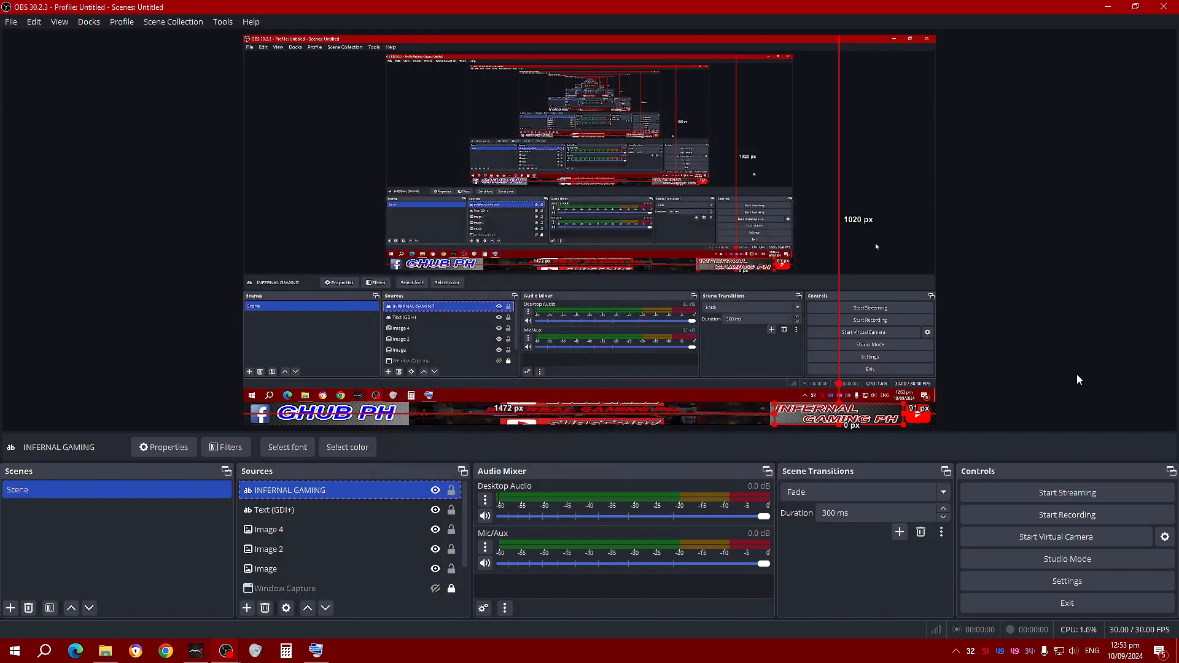
pyautogui.click(1081, 367)
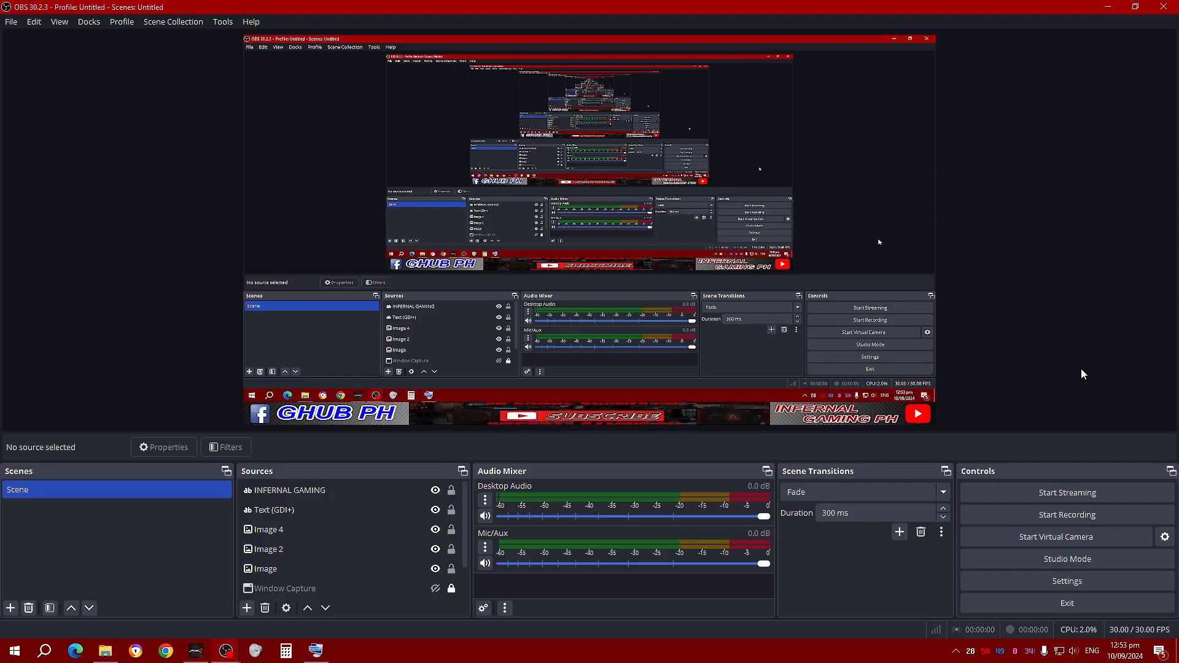
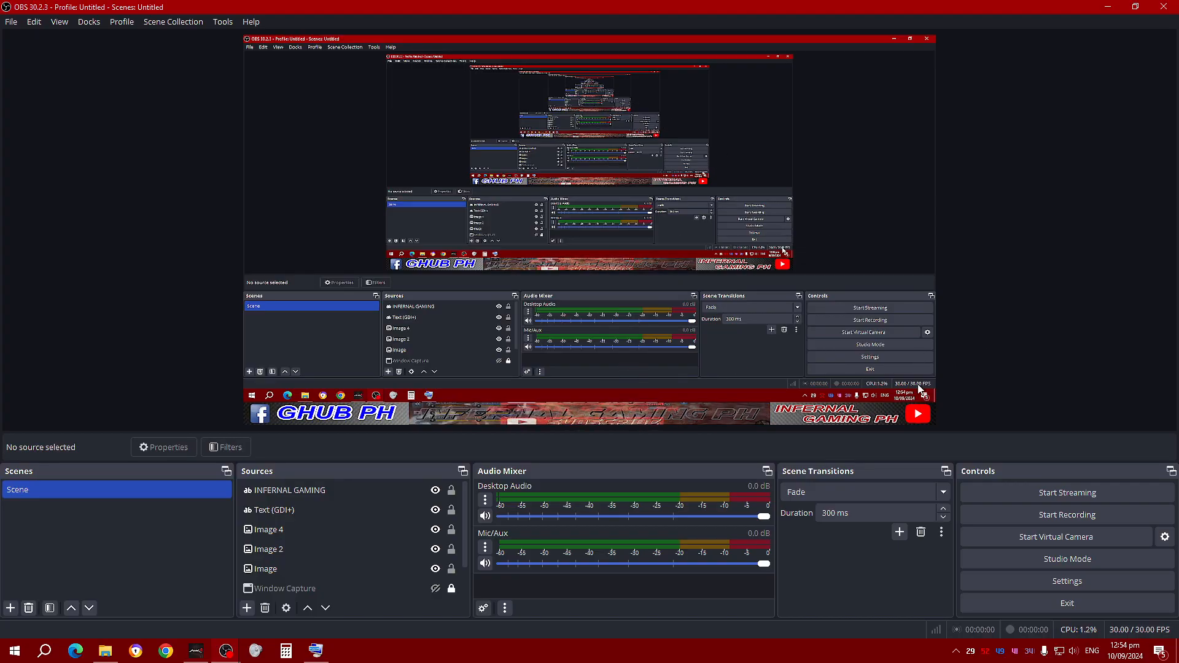
# Group both text sources with Image, Image 2, Image 3 and Image 4, leaving out the window and display captures
pyautogui.click(339, 490)
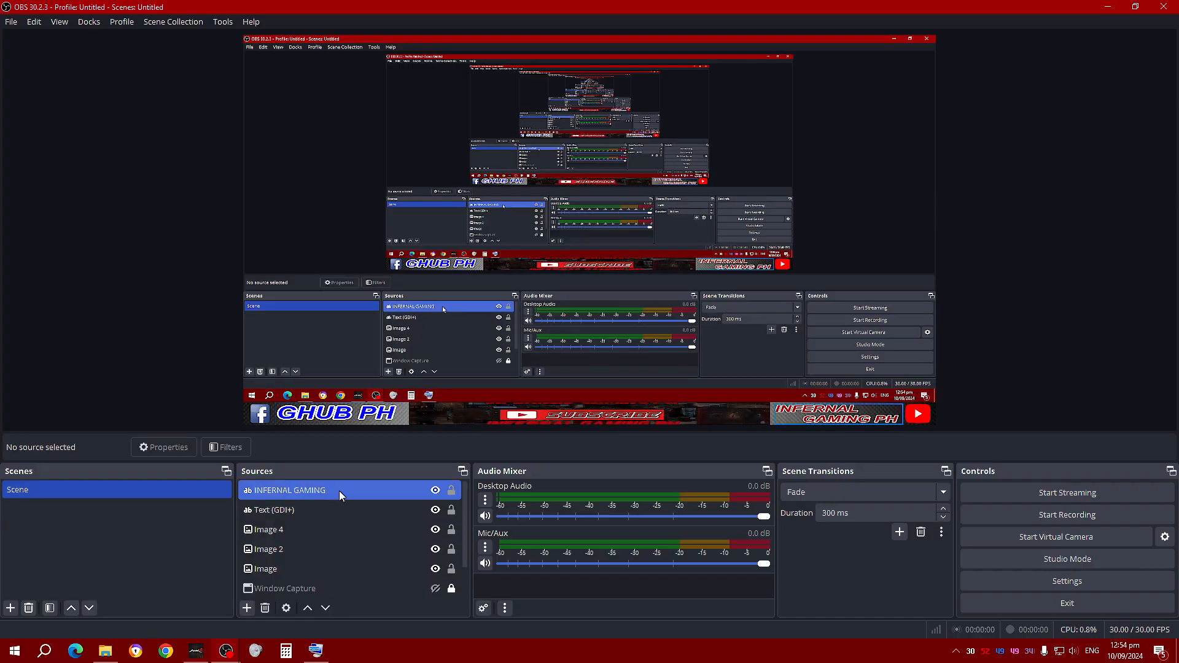
pyautogui.keyDown('ctrl'); pyautogui.click(313, 503); pyautogui.keyUp('ctrl')
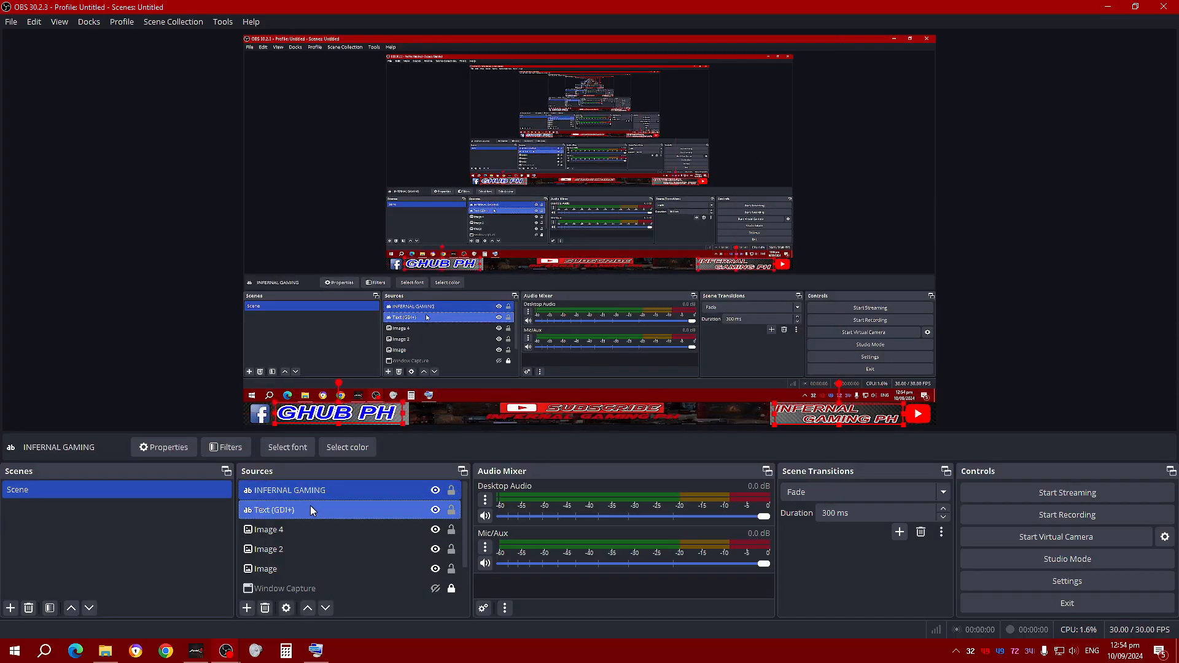
pyautogui.keyDown('ctrl'); pyautogui.click(296, 527); pyautogui.keyUp('ctrl')
pyautogui.keyDown('ctrl'); pyautogui.click(298, 544); pyautogui.keyUp('ctrl')
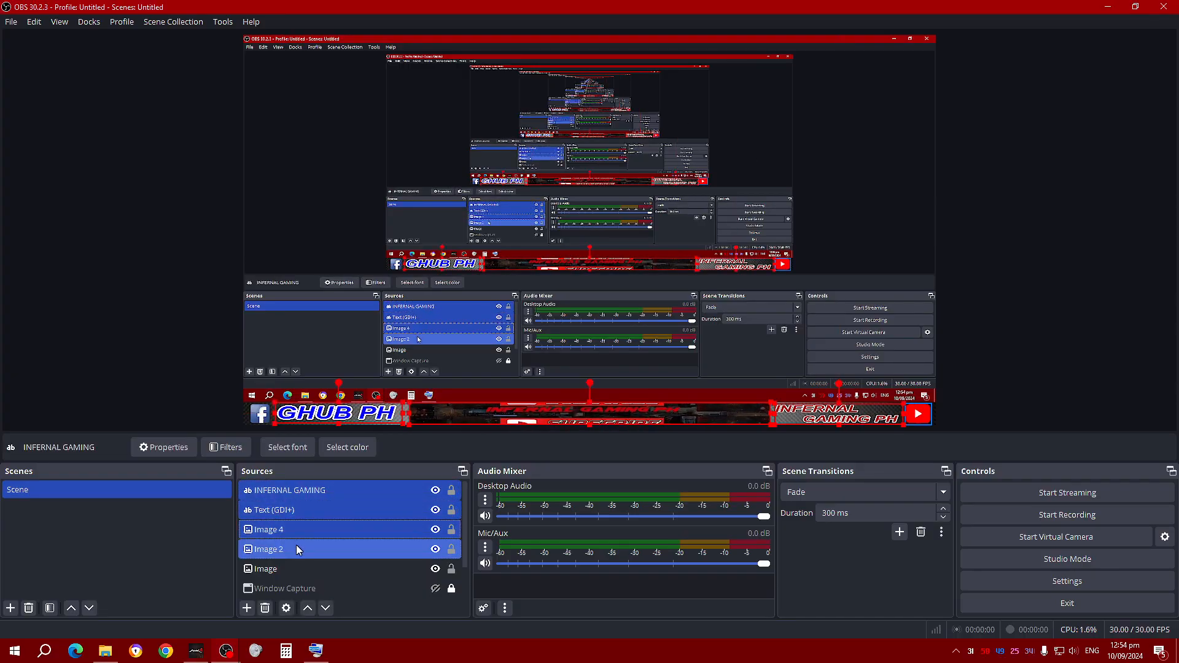
pyautogui.keyDown('ctrl'); pyautogui.click(298, 559); pyautogui.keyUp('ctrl')
pyautogui.scroll(-1, 363, 495)
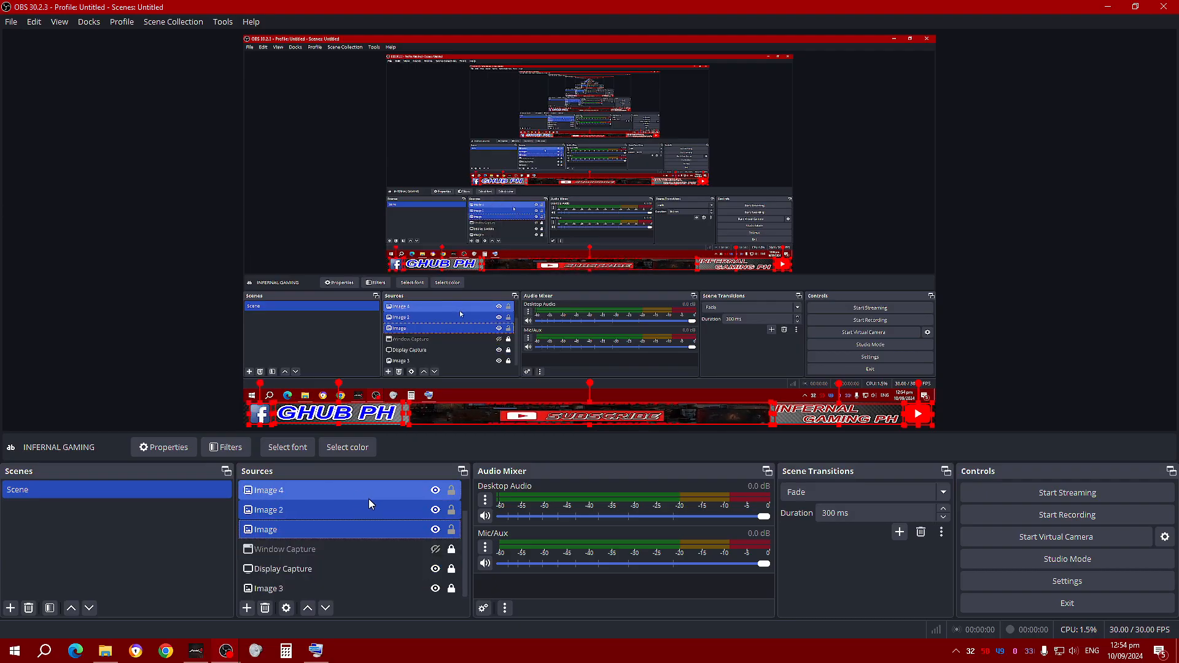
pyautogui.keyDown('ctrl'); pyautogui.click(355, 546); pyautogui.keyUp('ctrl')
pyautogui.keyDown('ctrl'); pyautogui.click(355, 547); pyautogui.keyUp('ctrl')
pyautogui.keyDown('ctrl'); pyautogui.click(304, 589); pyautogui.keyUp('ctrl')
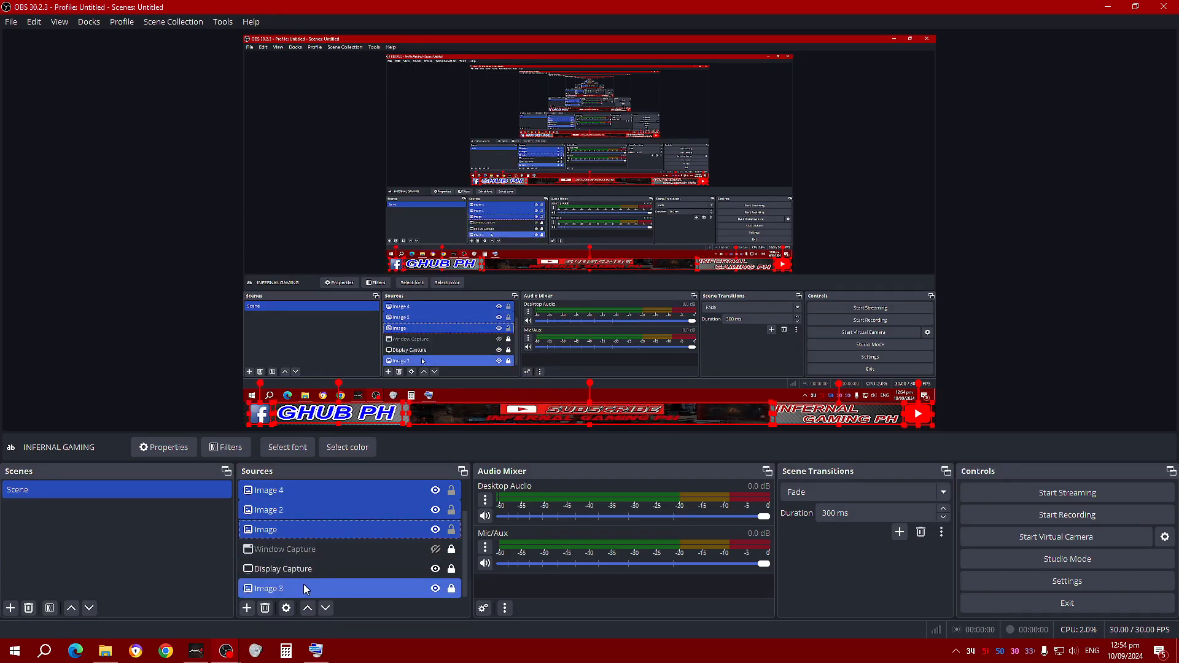
pyautogui.rightClick(341, 585)
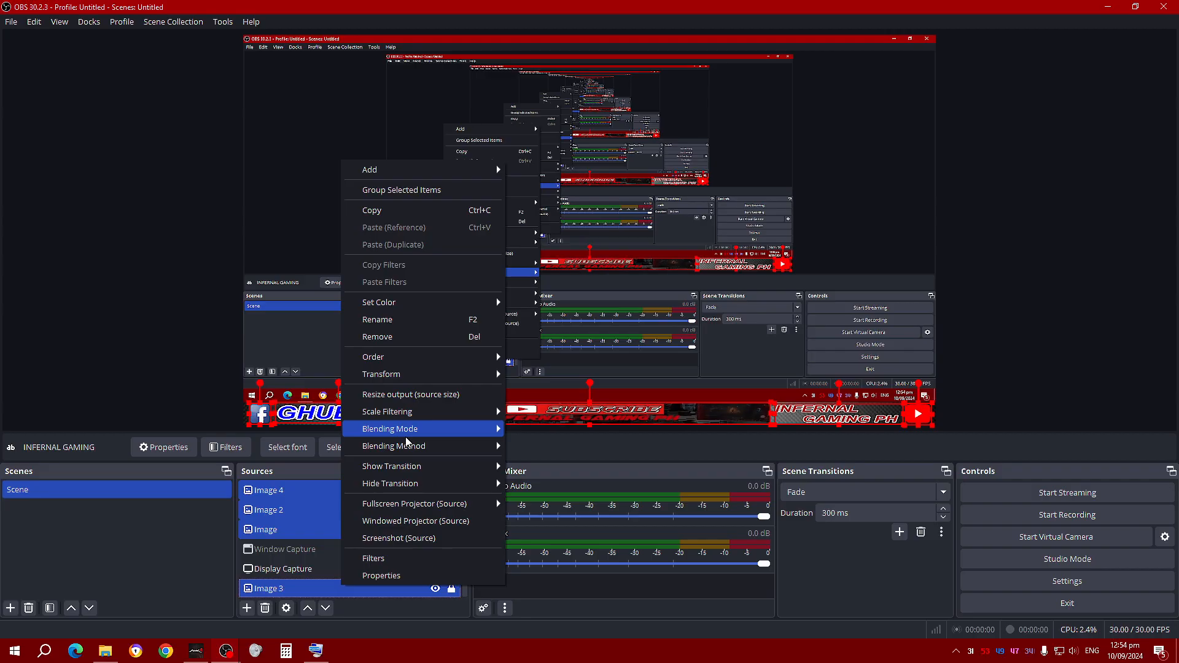
pyautogui.moveTo(428, 371)
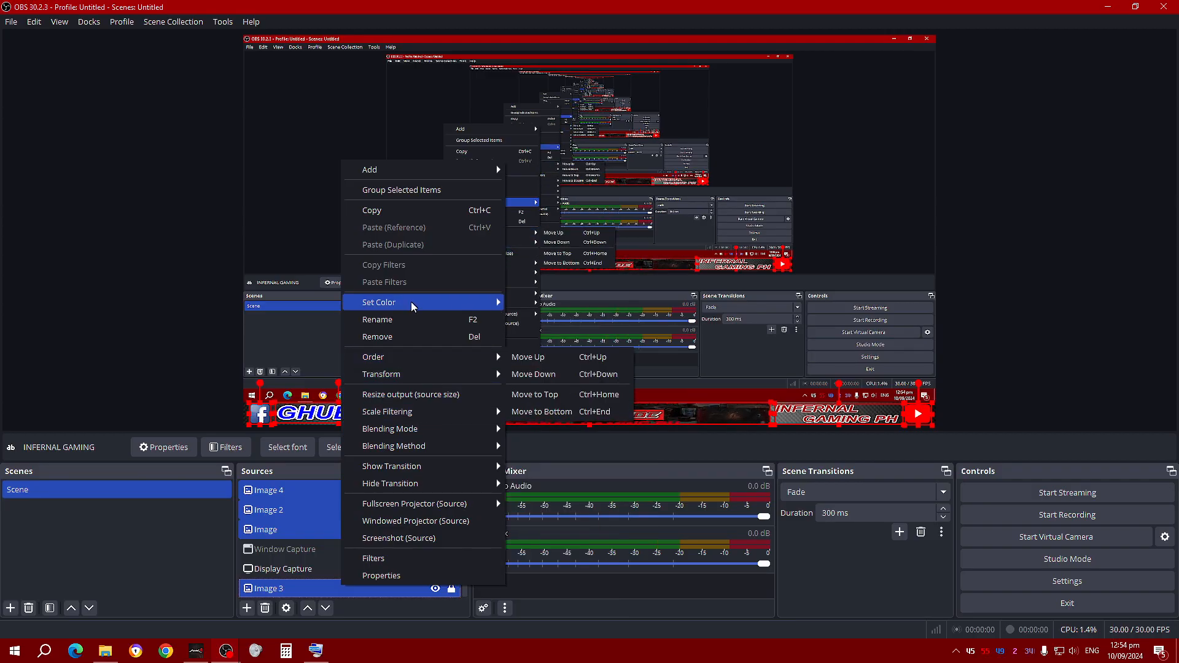
pyautogui.click(424, 189)
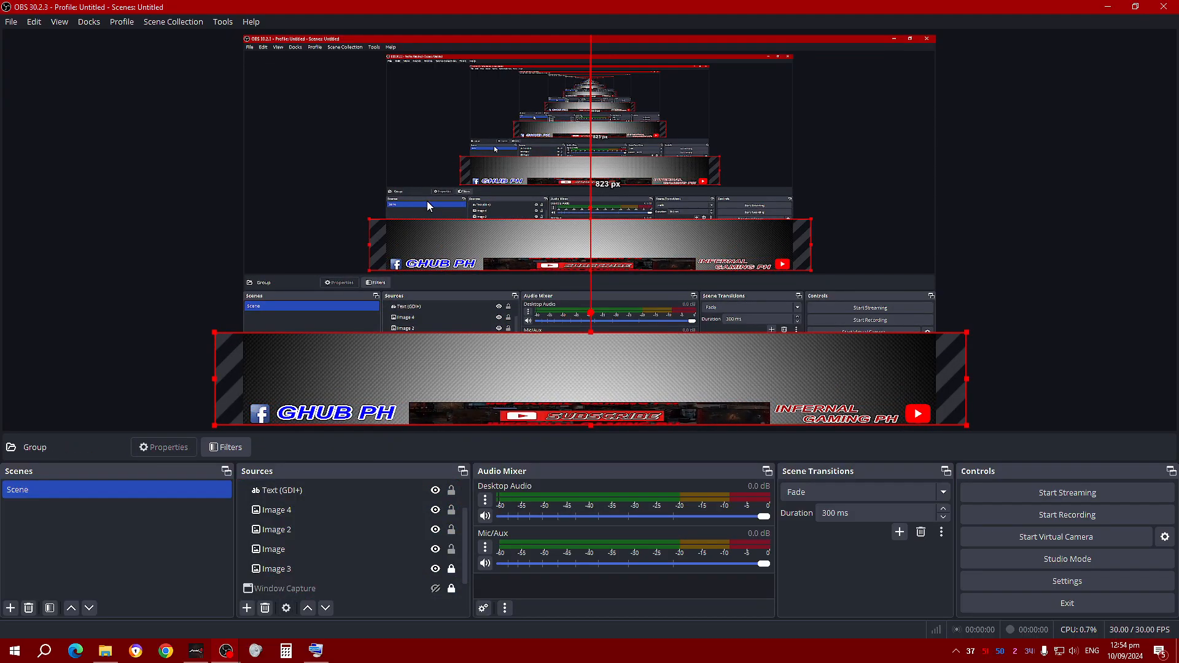
# Collapse the new banner group and move it below the Display Capture source
pyautogui.click(391, 552)
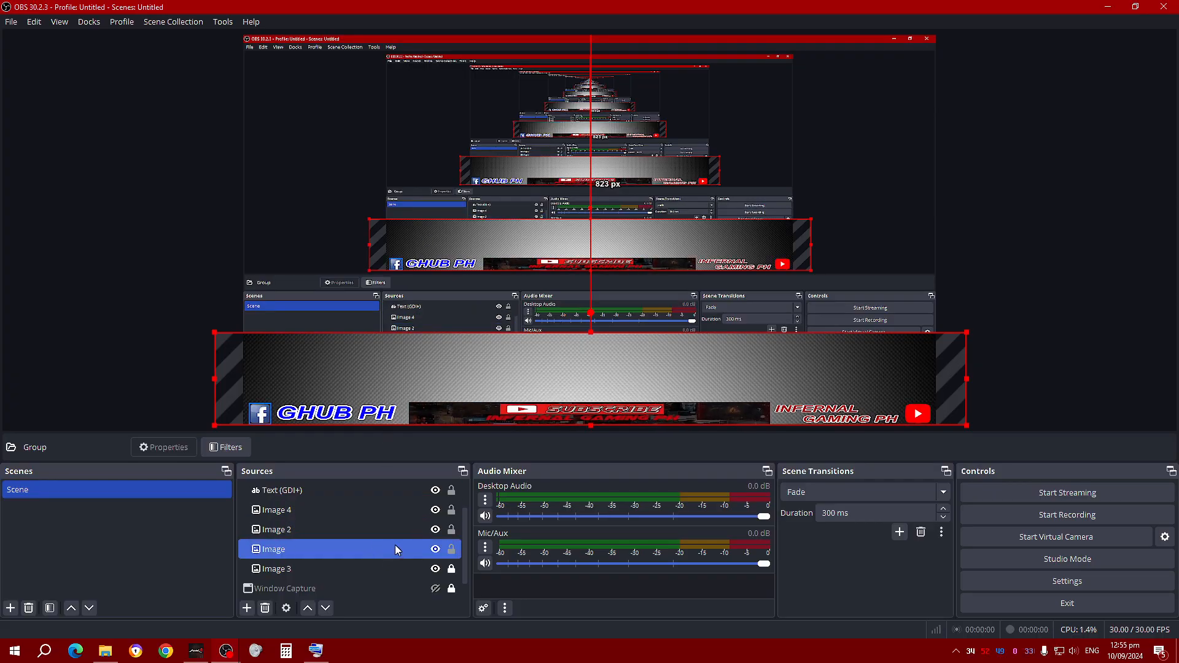
pyautogui.click(352, 492)
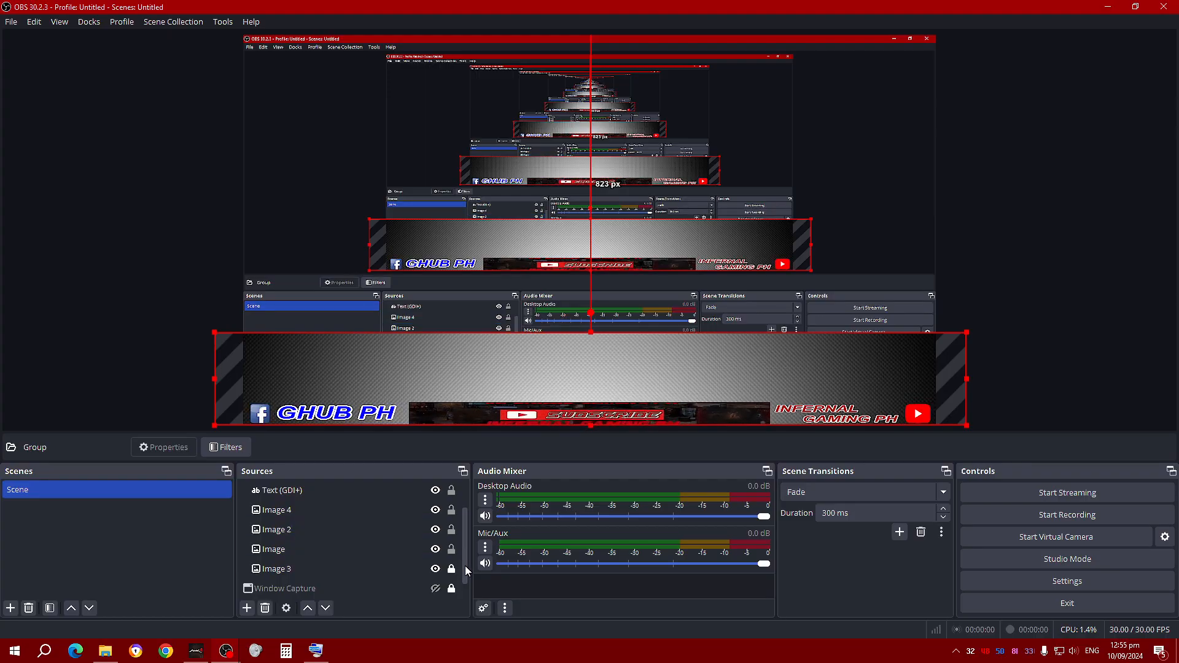
pyautogui.moveTo(466, 565); pyautogui.dragTo(466, 529)
pyautogui.moveTo(322, 487); pyautogui.dragTo(325, 607)
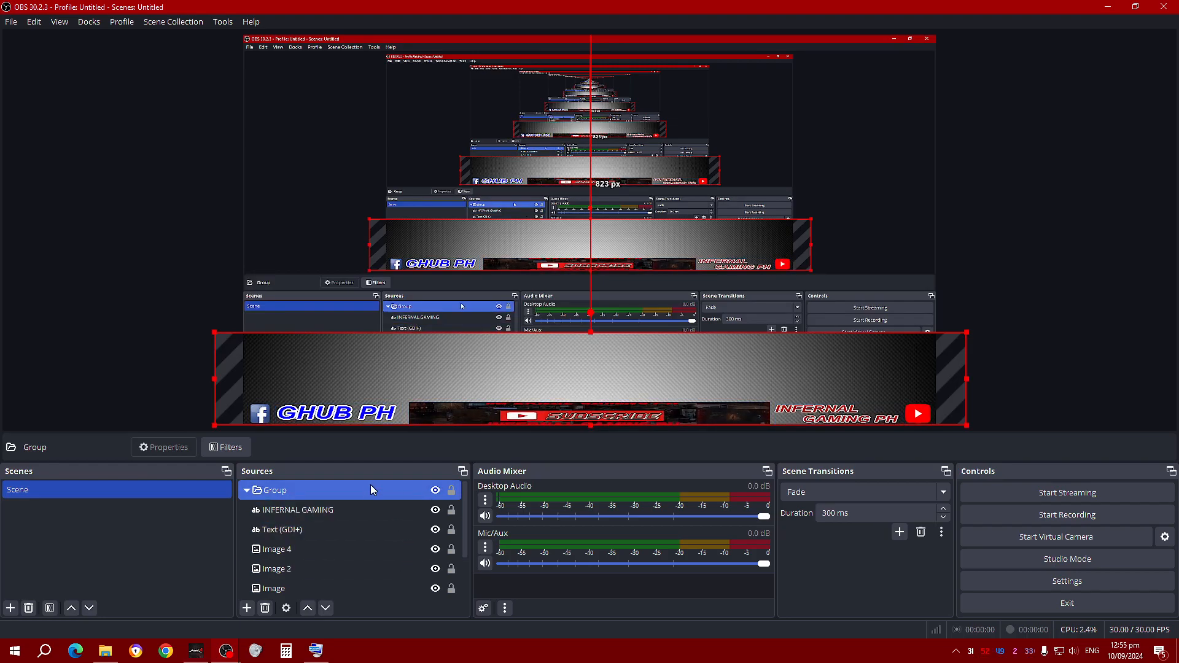
pyautogui.click(248, 491)
pyautogui.moveTo(308, 491); pyautogui.dragTo(312, 552)
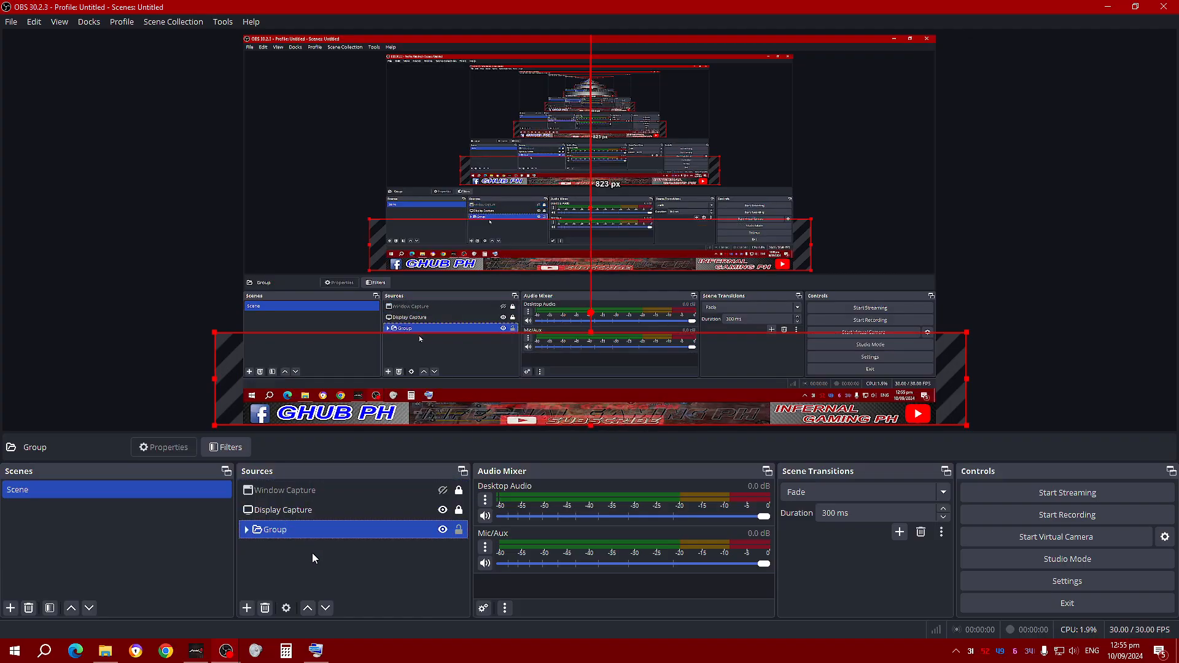
pyautogui.click(1055, 302)
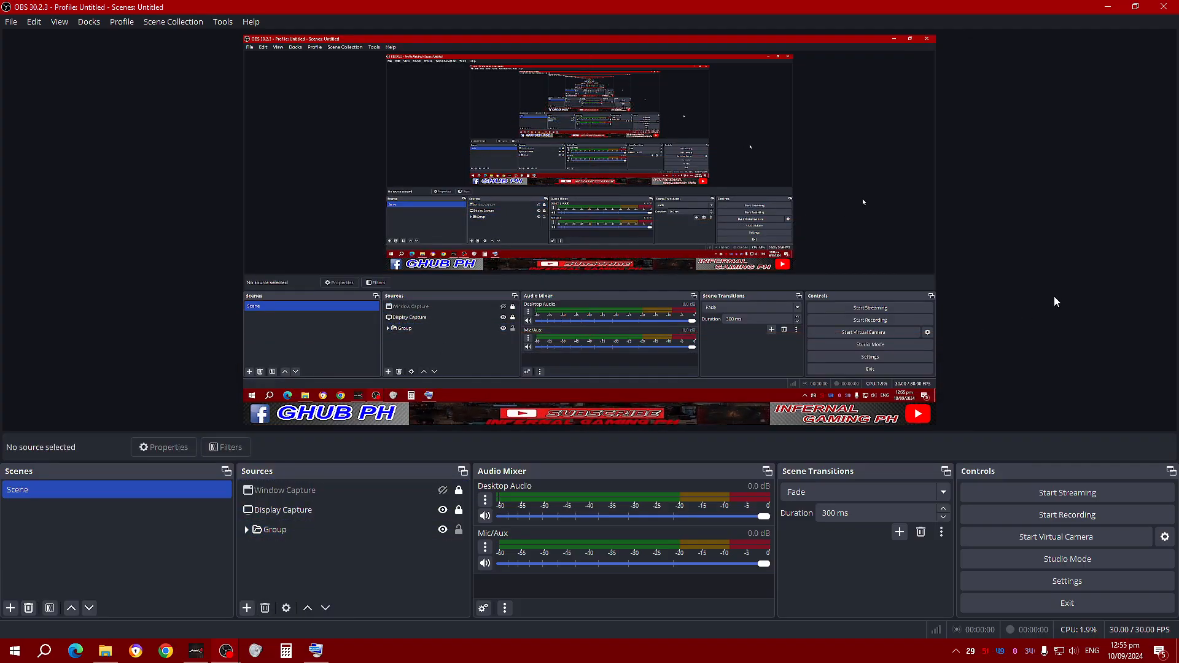
# Shift the banner group off-centre on the canvas, centre it horizontally again and select it in the source list
pyautogui.click(329, 532)
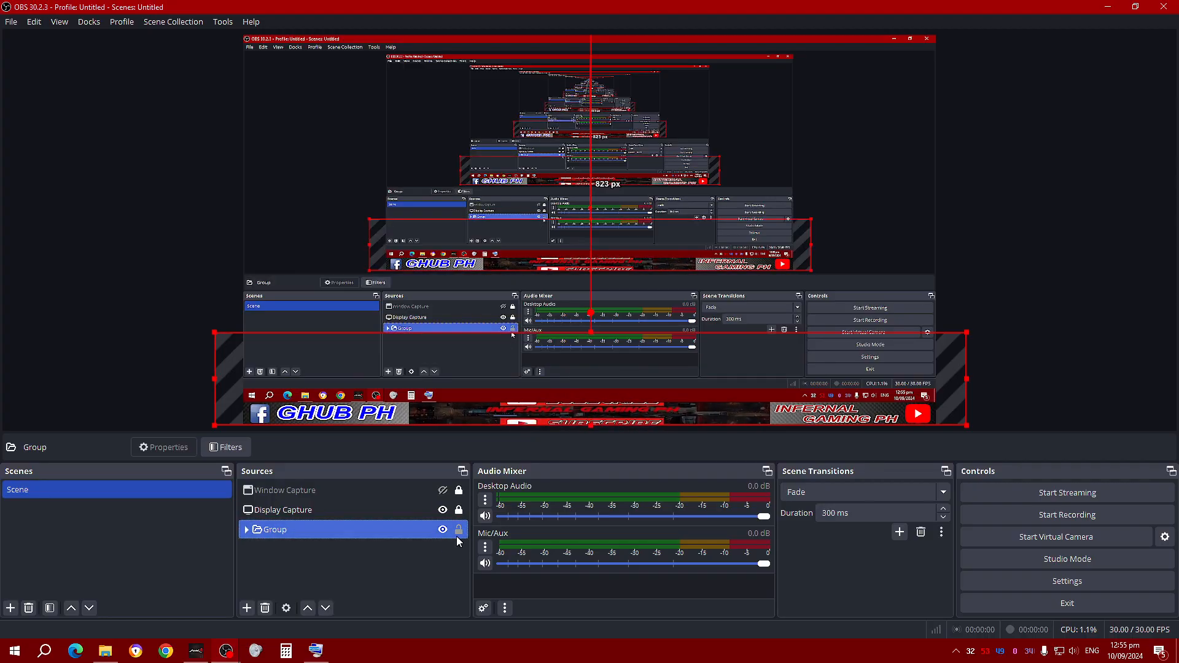
pyautogui.click(308, 576)
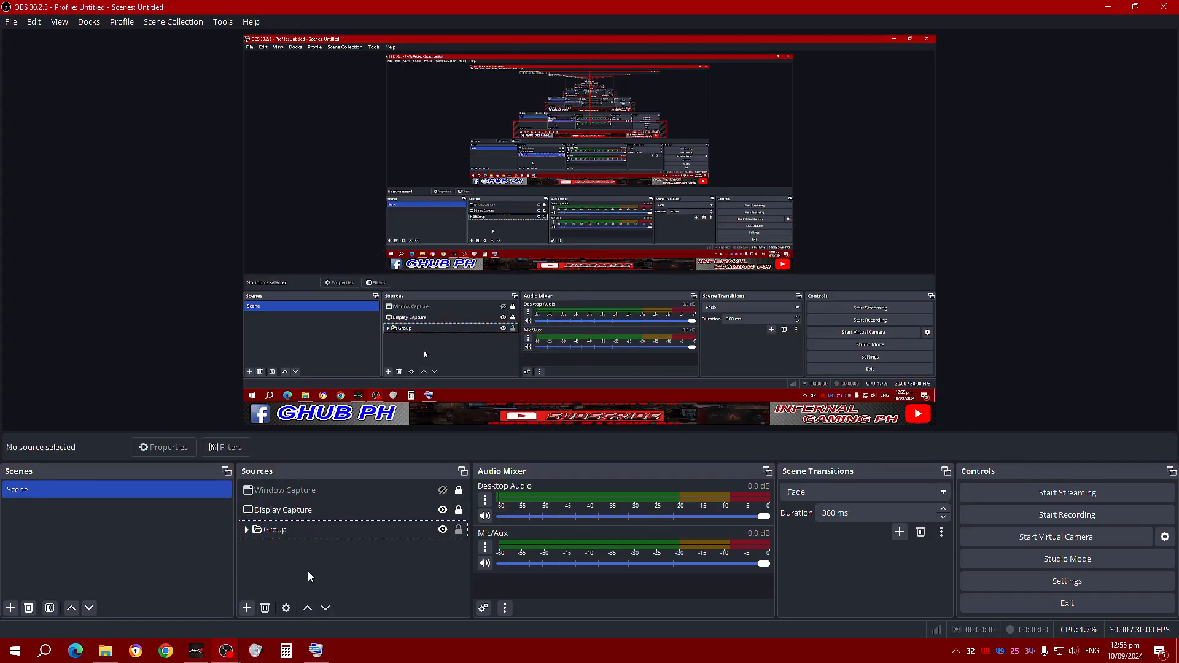
pyautogui.click(450, 363)
pyautogui.moveTo(450, 362); pyautogui.dragTo(555, 396)
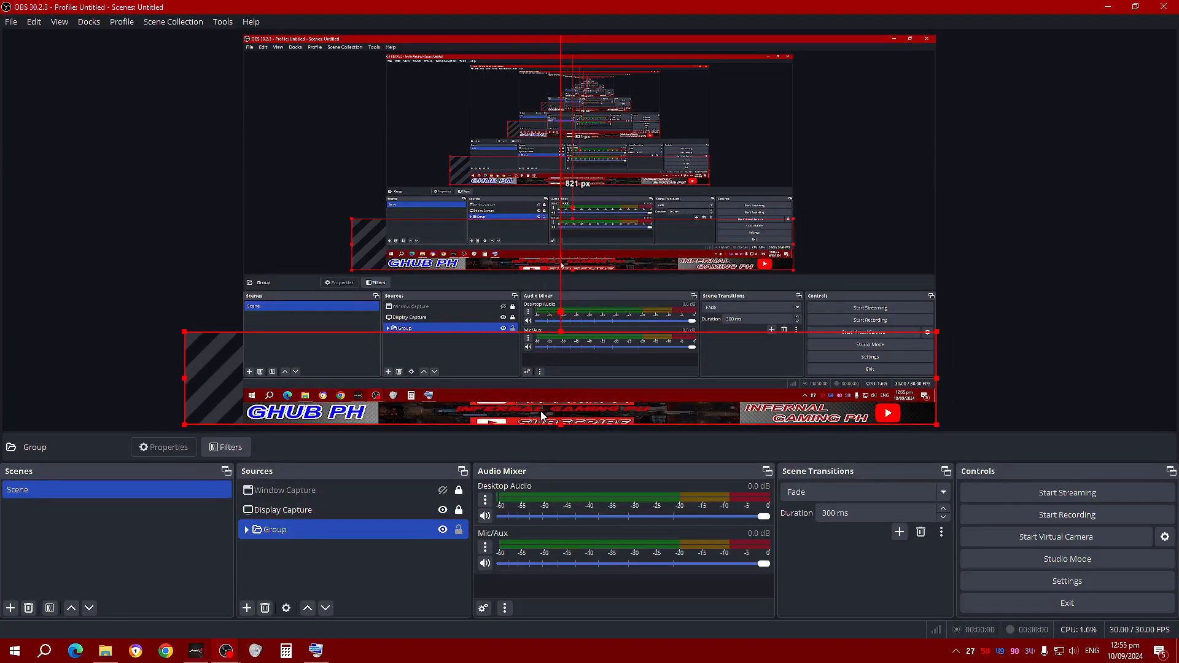
pyautogui.rightClick(540, 411)
pyautogui.moveTo(620, 322)
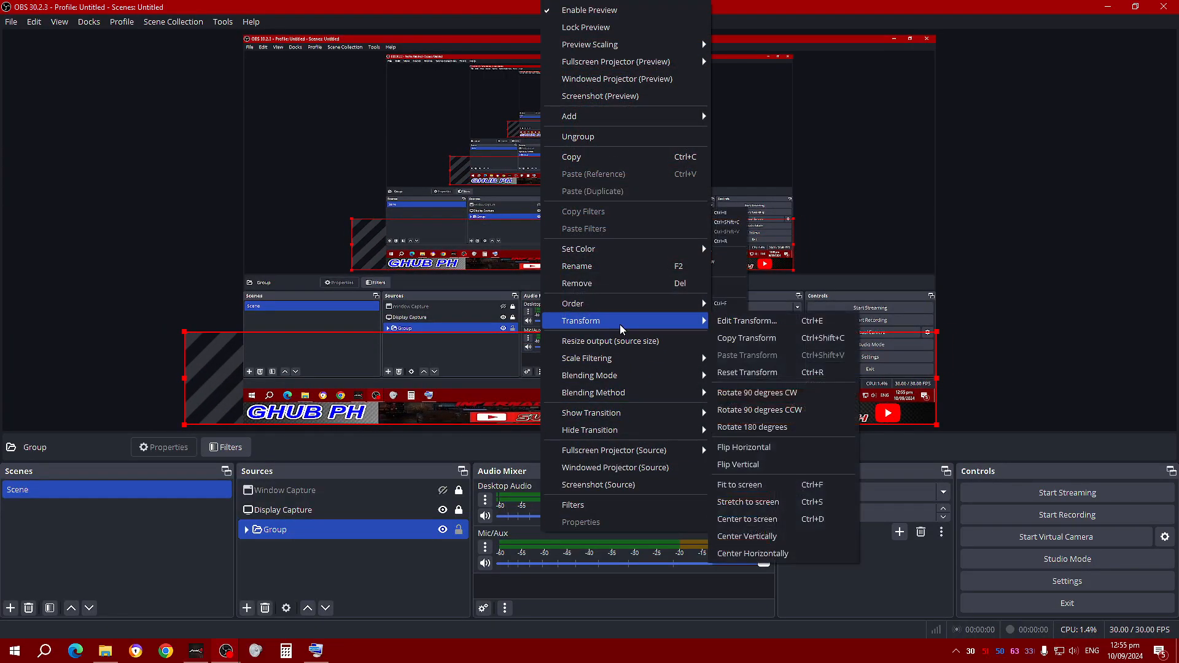
pyautogui.click(751, 554)
pyautogui.click(1079, 316)
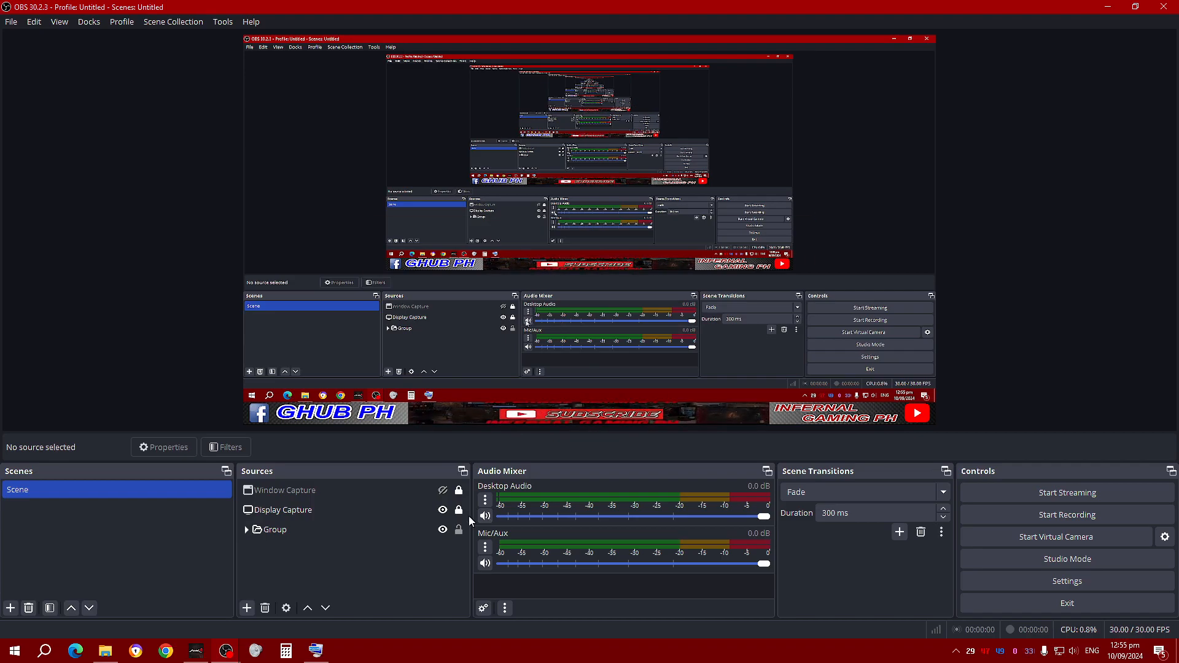
pyautogui.click(344, 534)
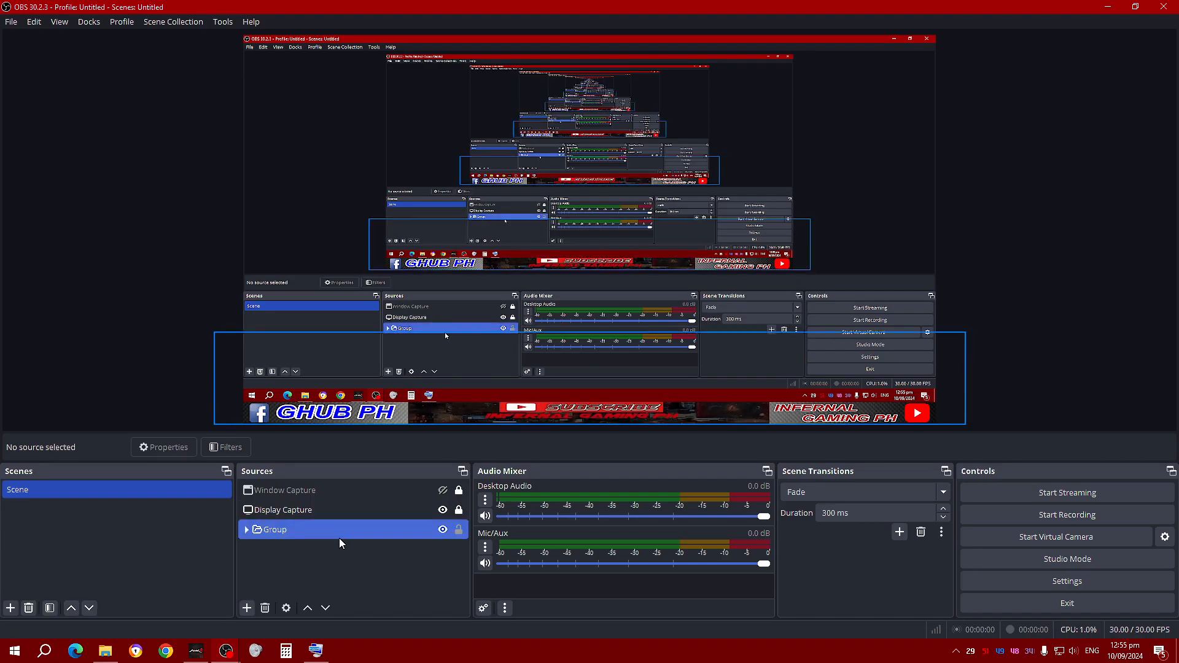
# Make the Window Capture source visible on the canvas and unlock it
pyautogui.click(388, 516)
pyautogui.click(438, 490)
pyautogui.click(442, 490)
pyautogui.click(443, 511)
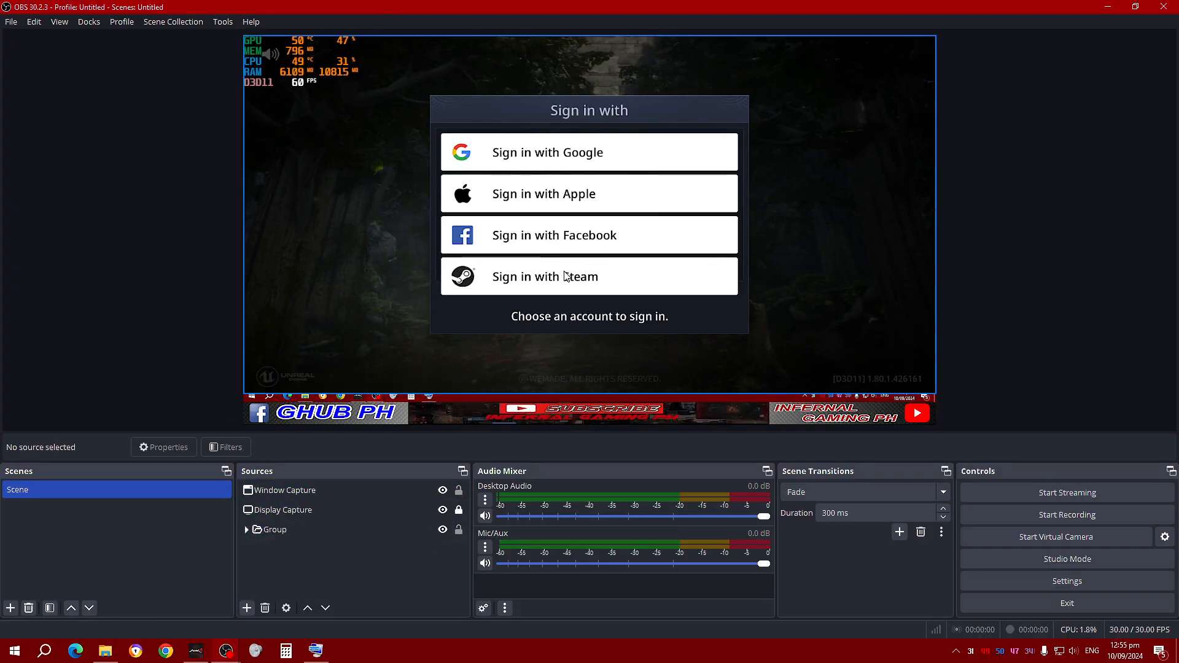
# Stretch the lower edge of the Window Capture down to the upper edge of the banner
pyautogui.click(583, 268)
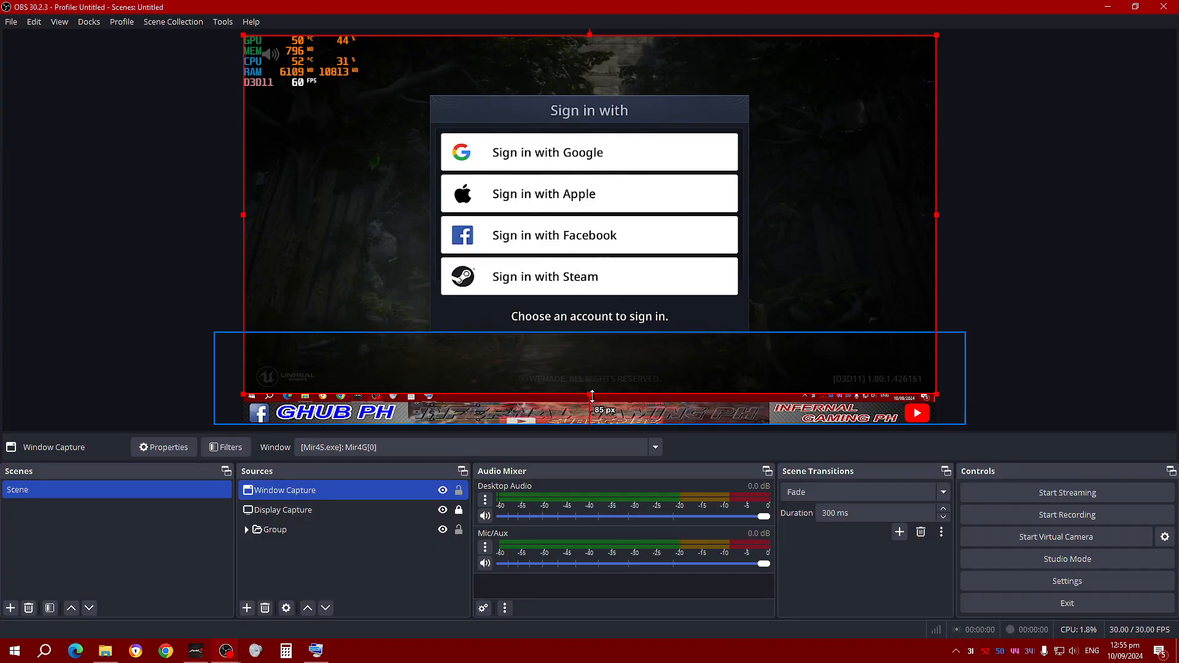
pyautogui.moveTo(590, 394); pyautogui.dragTo(588, 403)
pyautogui.click(1067, 282)
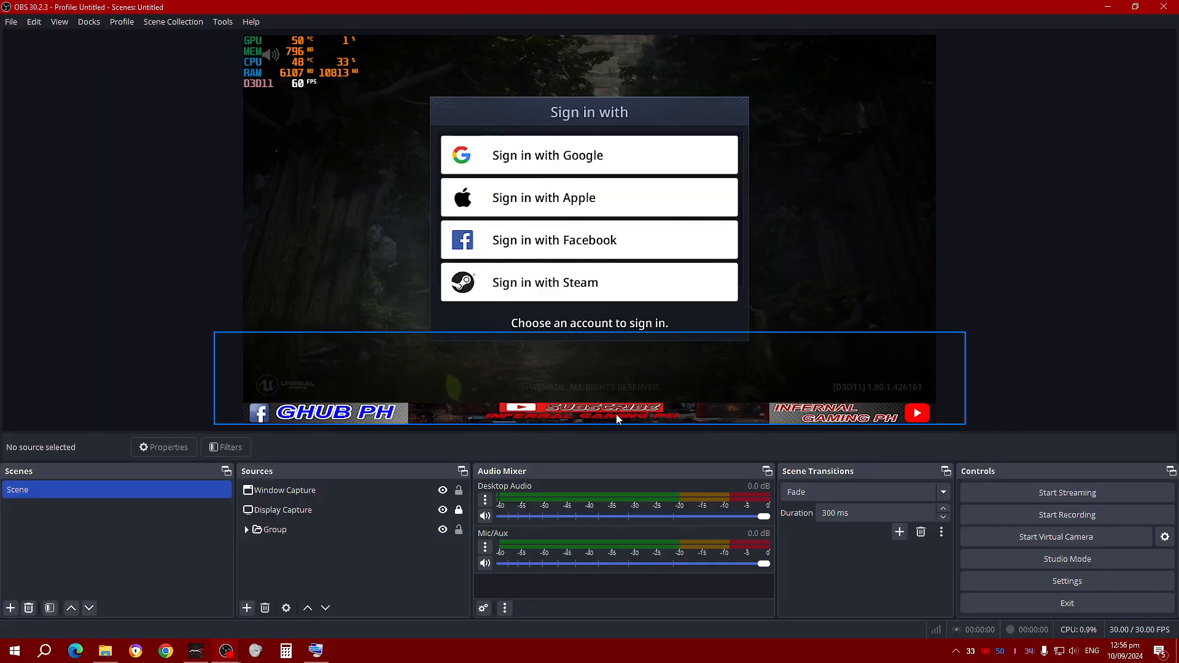
pyautogui.click(619, 369)
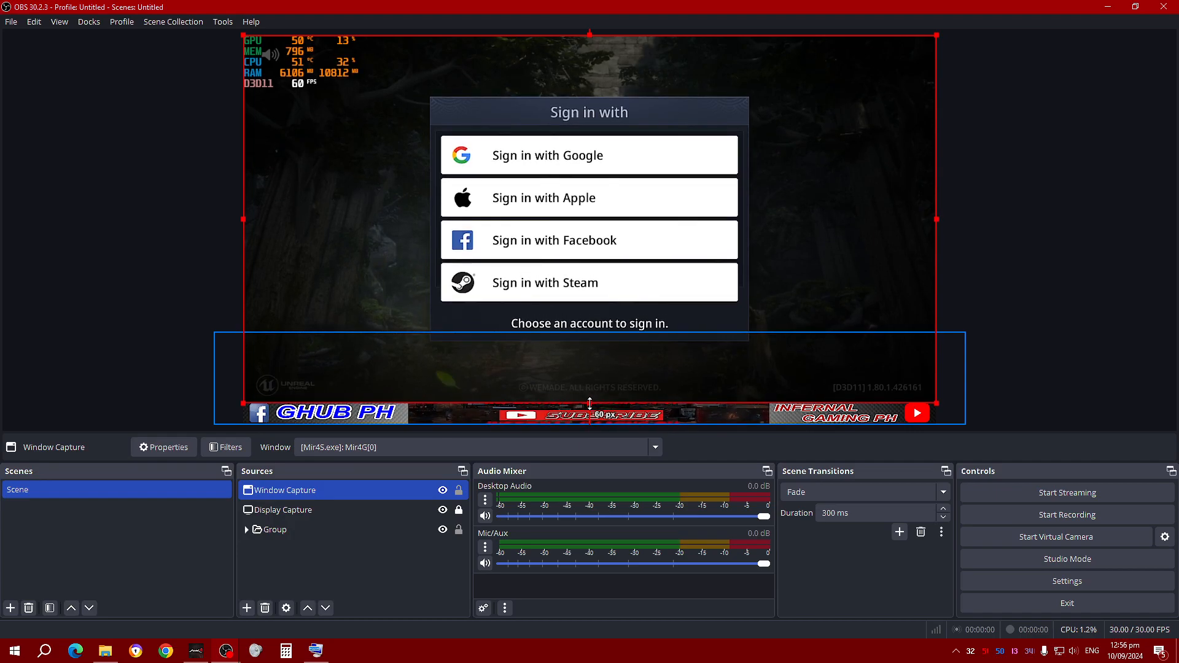
pyautogui.click(1152, 277)
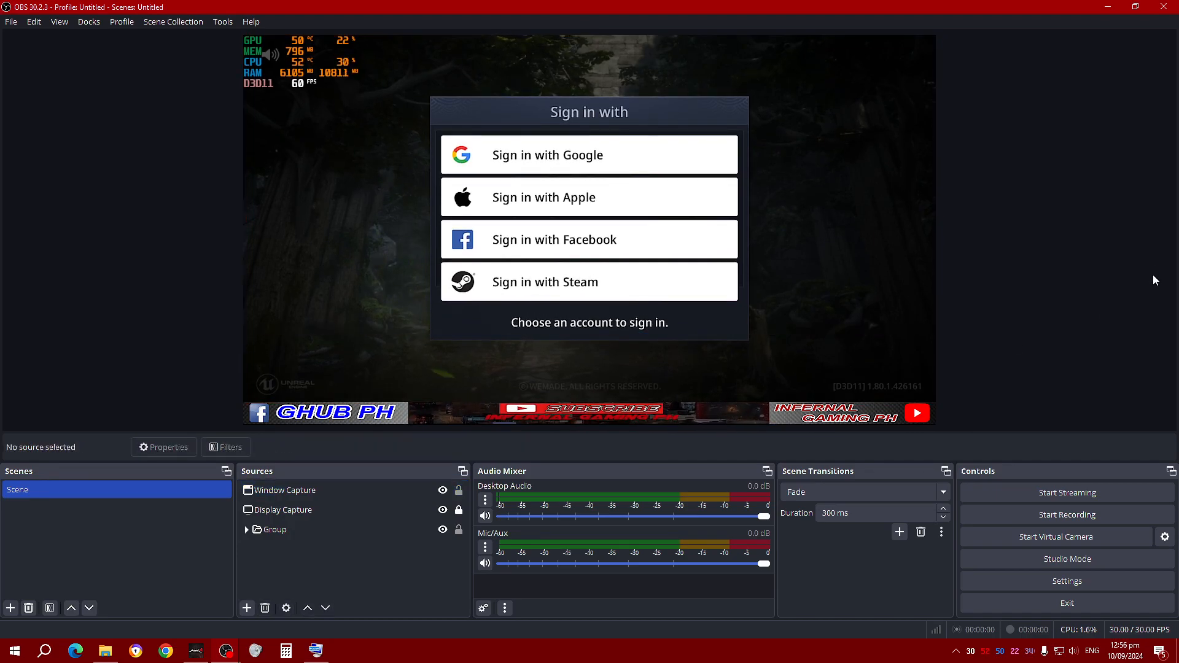
pyautogui.click(594, 373)
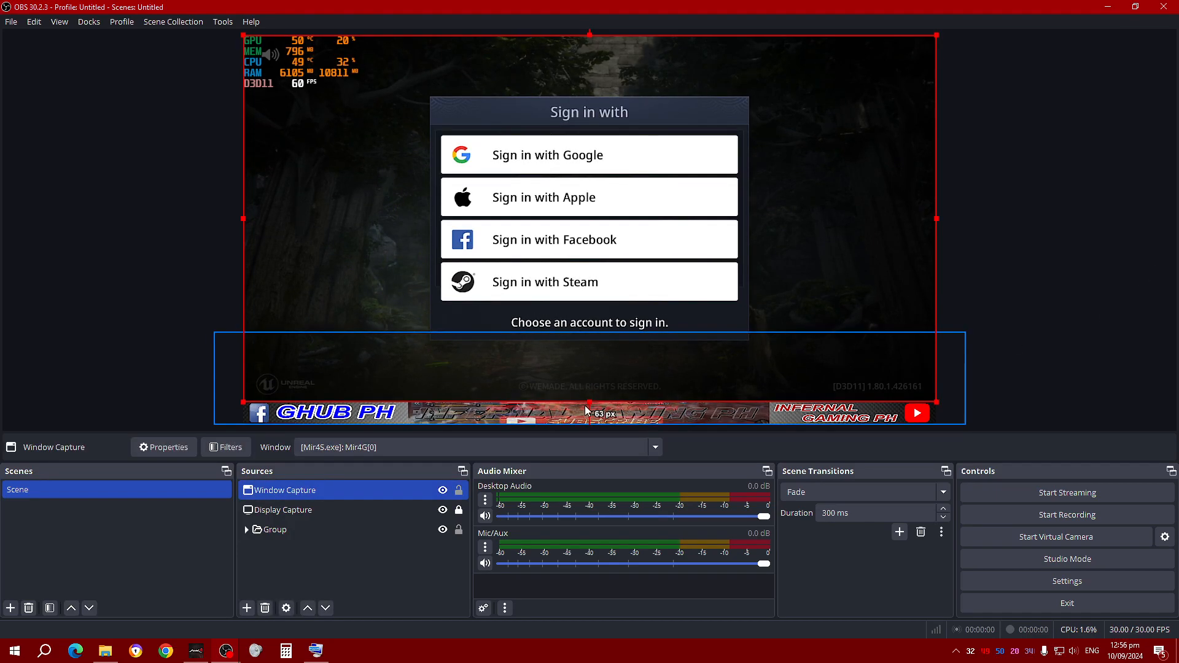
pyautogui.moveTo(589, 403); pyautogui.dragTo(589, 403)
pyautogui.click(1098, 269)
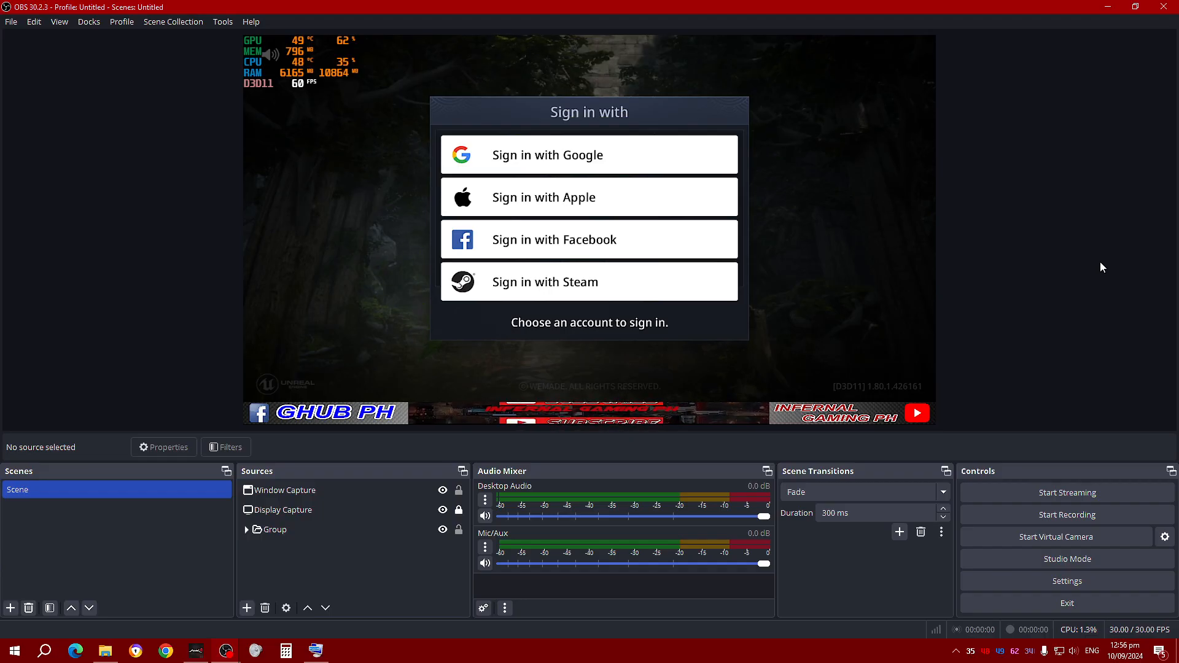
# Lock the Window Capture source and the banner group
pyautogui.click(460, 495)
pyautogui.click(459, 533)
pyautogui.click(998, 261)
pyautogui.click(459, 495)
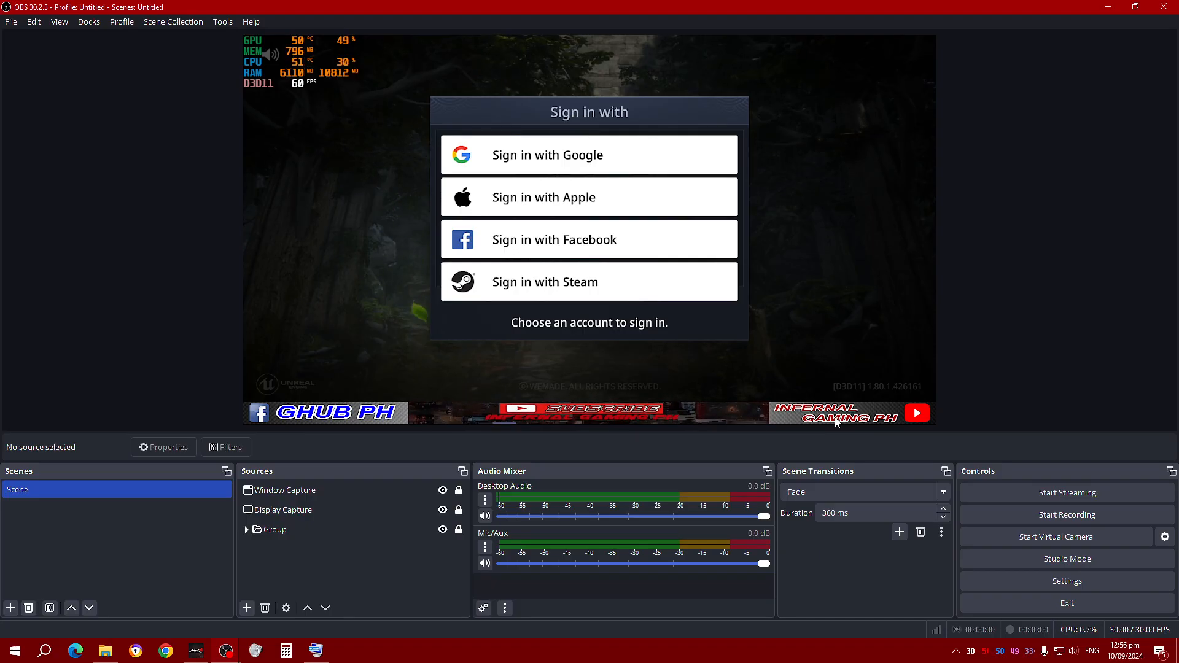
# Expand the banner group and shorten the indent before GAMING PH in the INFERNAL GAMING text source
pyautogui.click(246, 529)
pyautogui.doubleClick(349, 552)
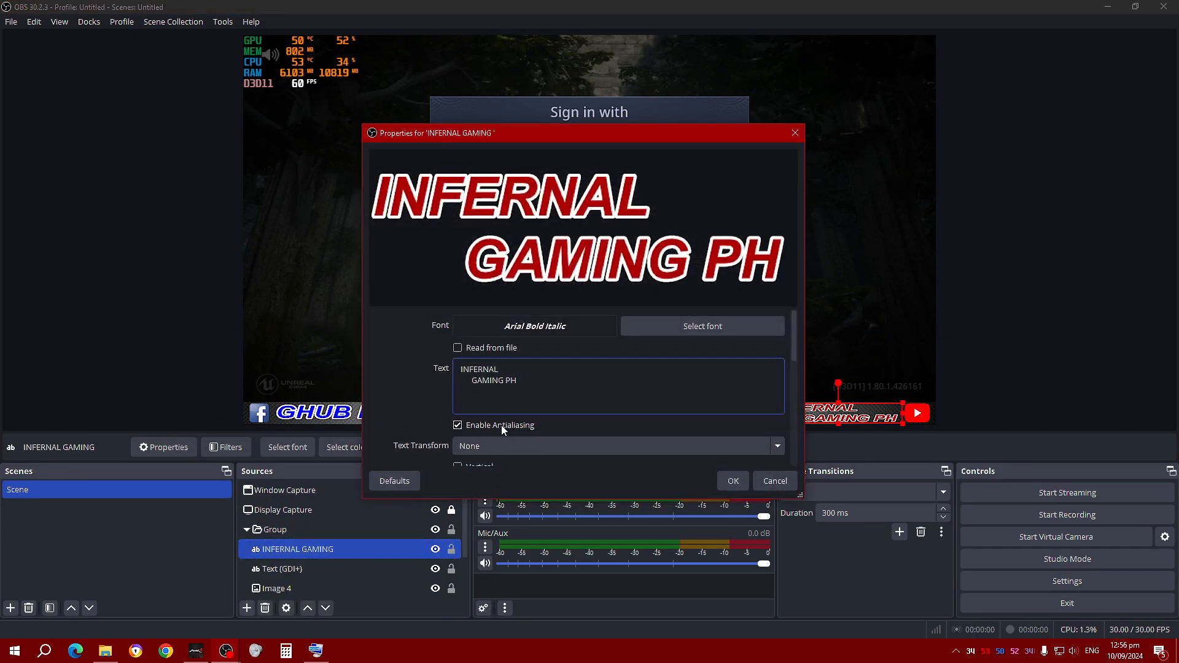
pyautogui.press('BackSpace')
pyautogui.press('BackSpace')
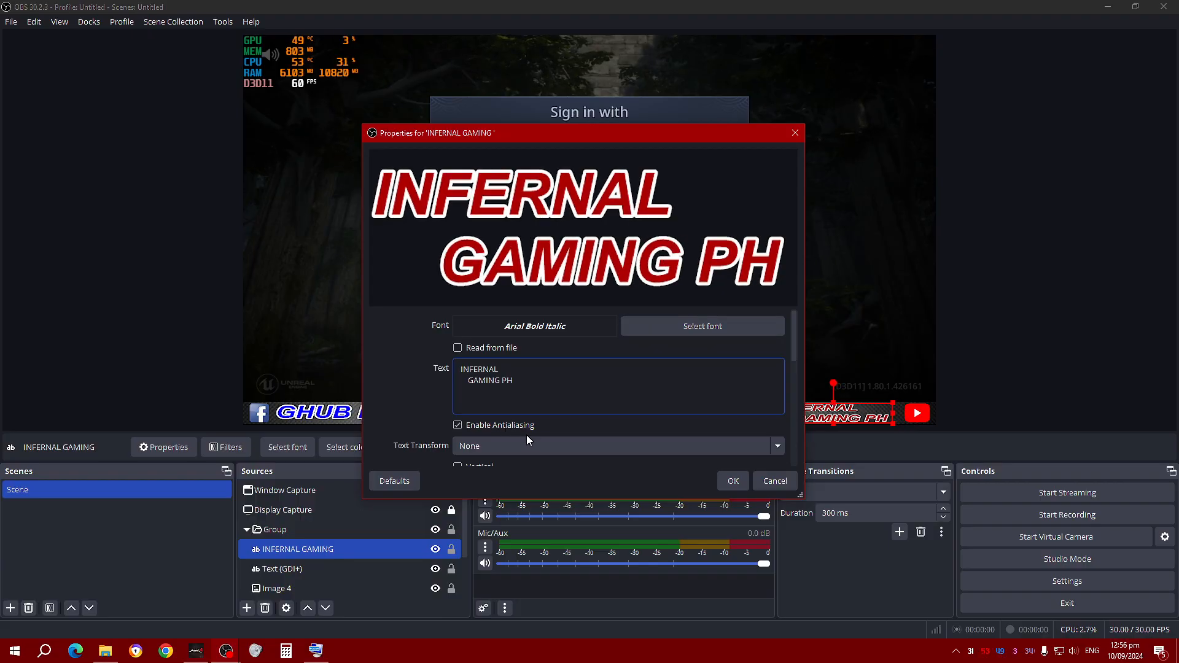
pyautogui.click(733, 481)
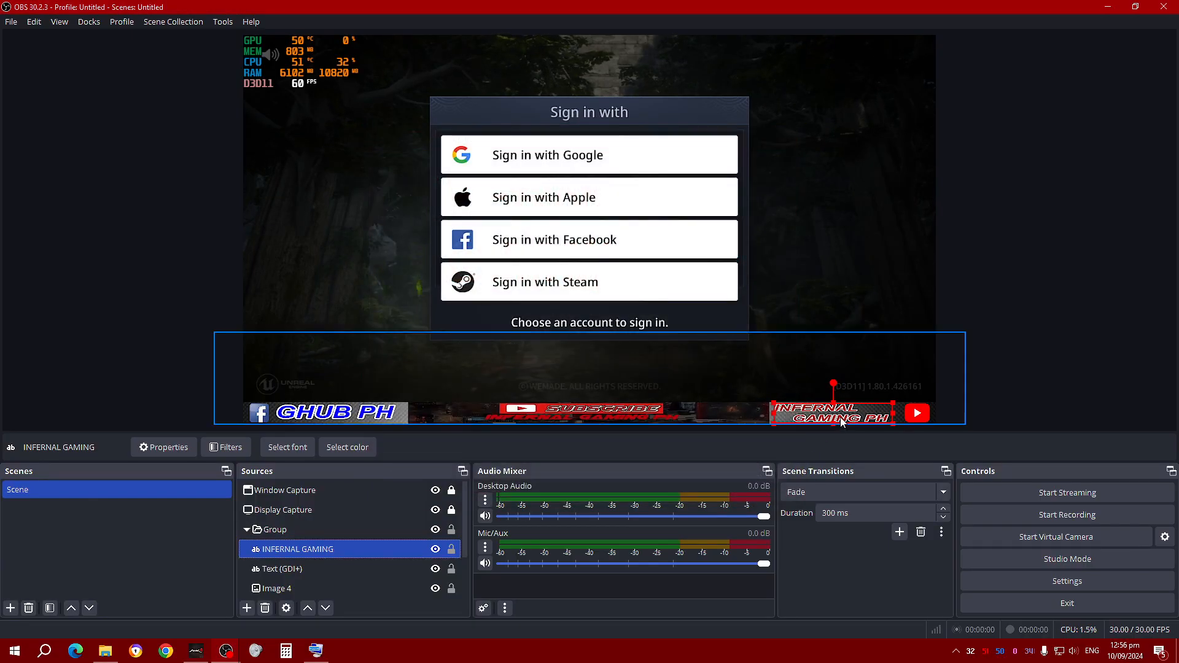
# Resize the INFERNAL GAMING text so it fits the banner's height and ends beside the YouTube logo
pyautogui.moveTo(834, 402); pyautogui.dragTo(834, 406)
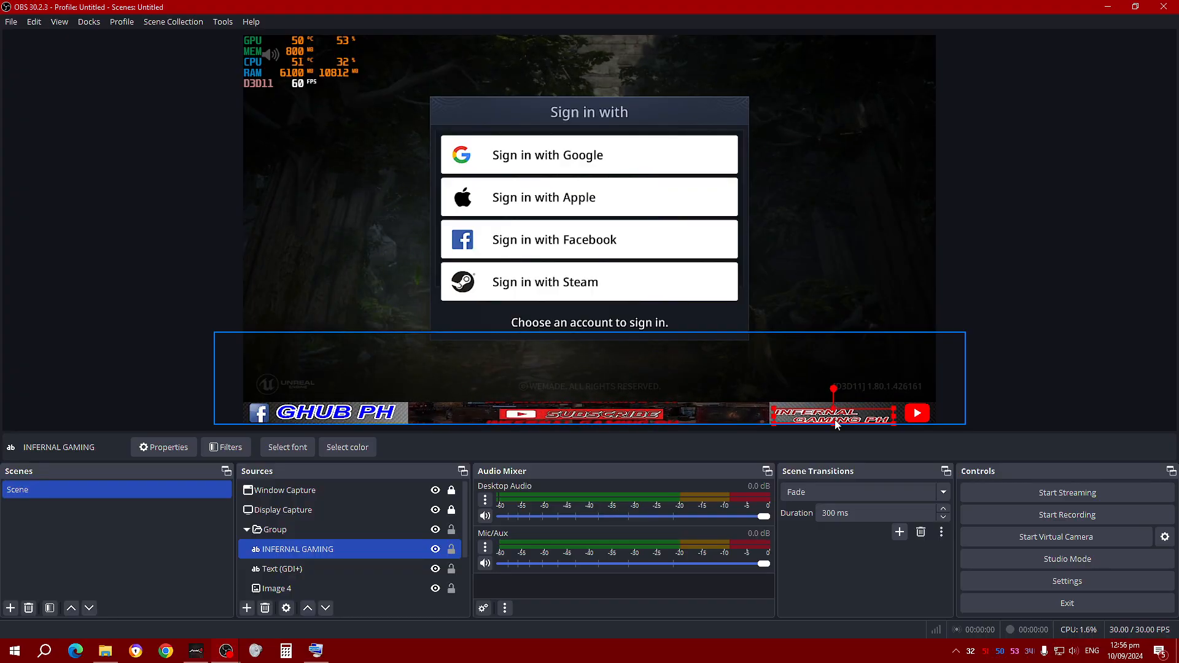
pyautogui.moveTo(892, 409); pyautogui.dragTo(904, 399)
pyautogui.click(1045, 395)
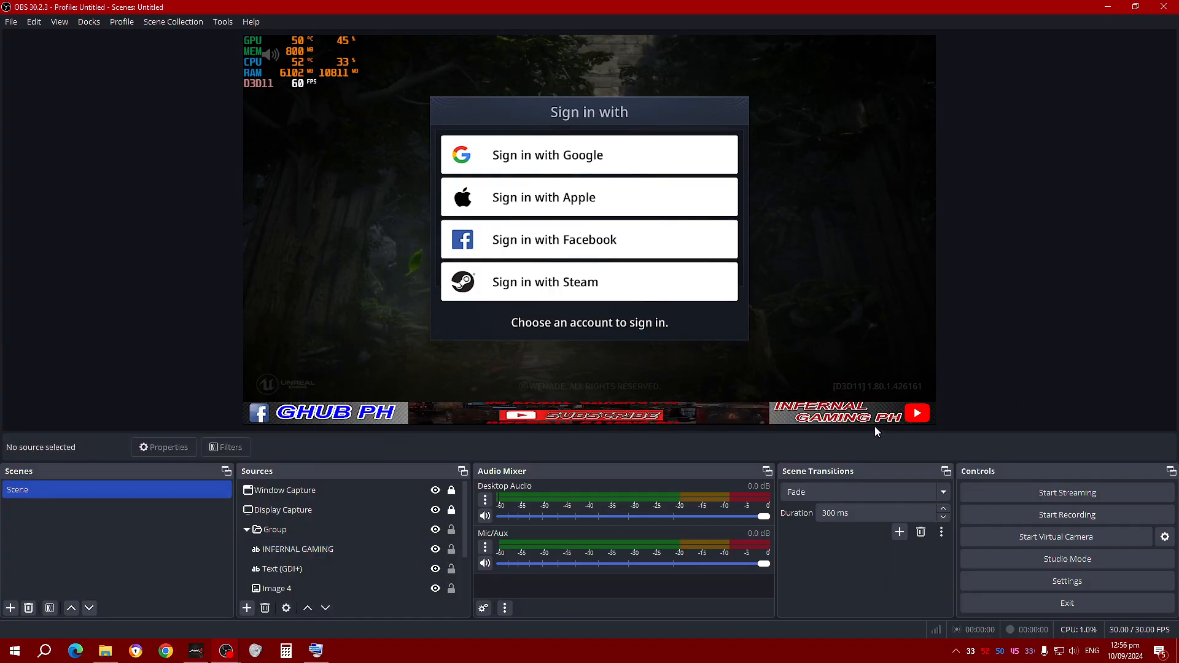
pyautogui.click(861, 419)
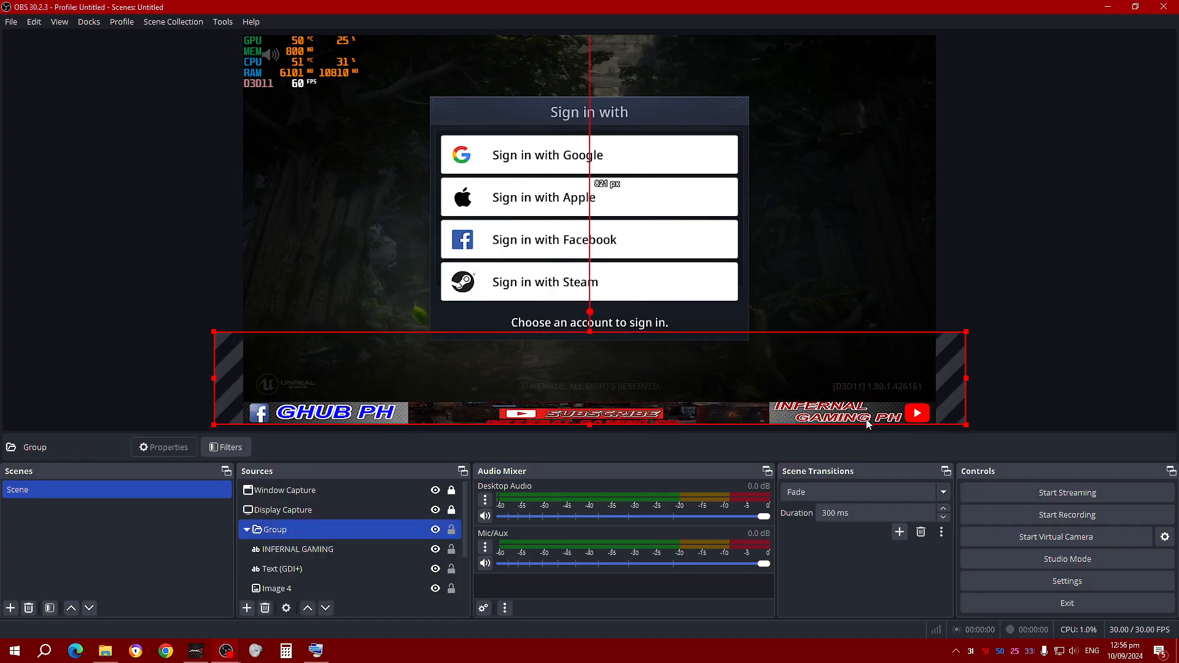
pyautogui.click(367, 549)
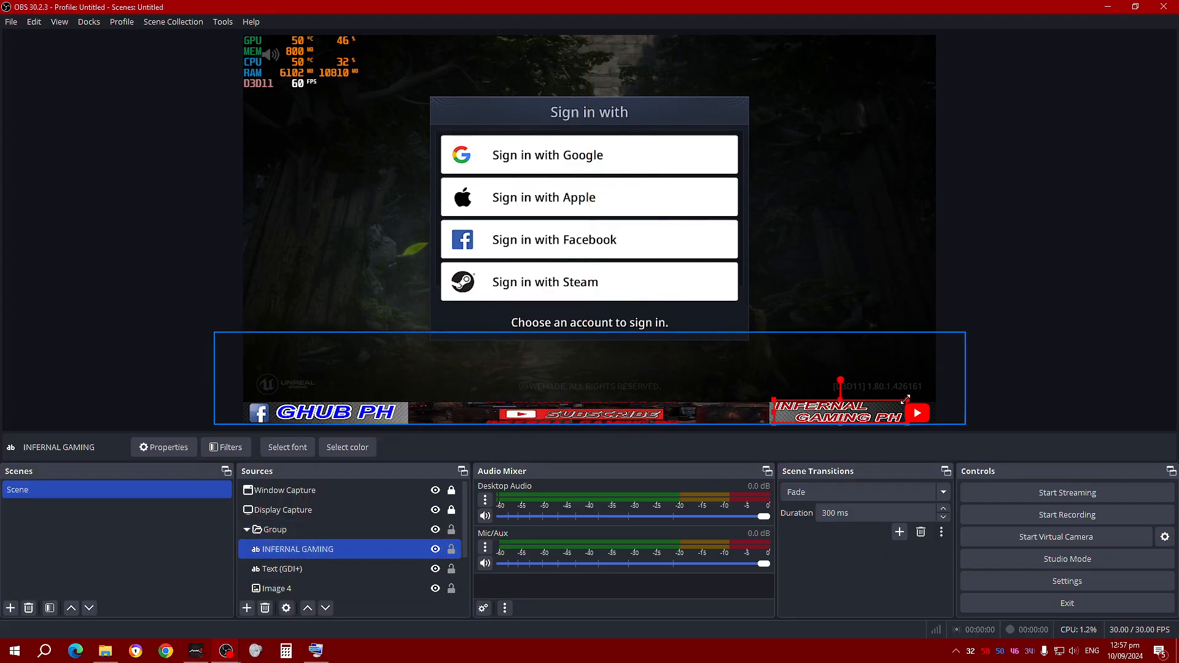
pyautogui.moveTo(905, 399); pyautogui.dragTo(902, 403)
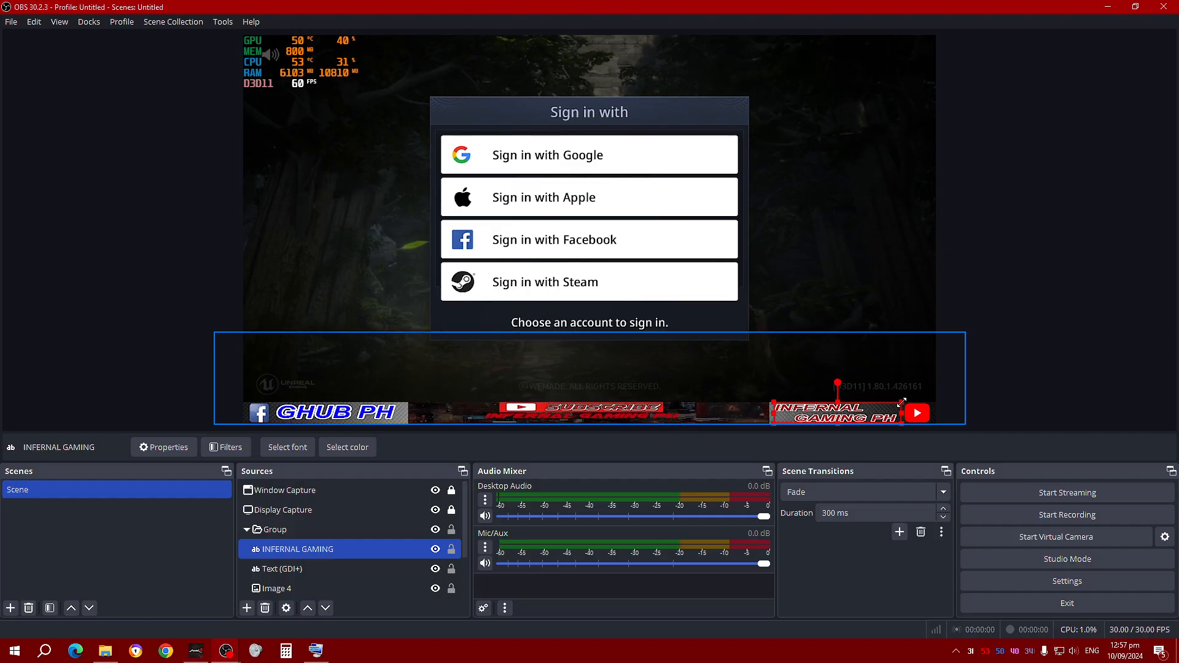
pyautogui.click(1023, 394)
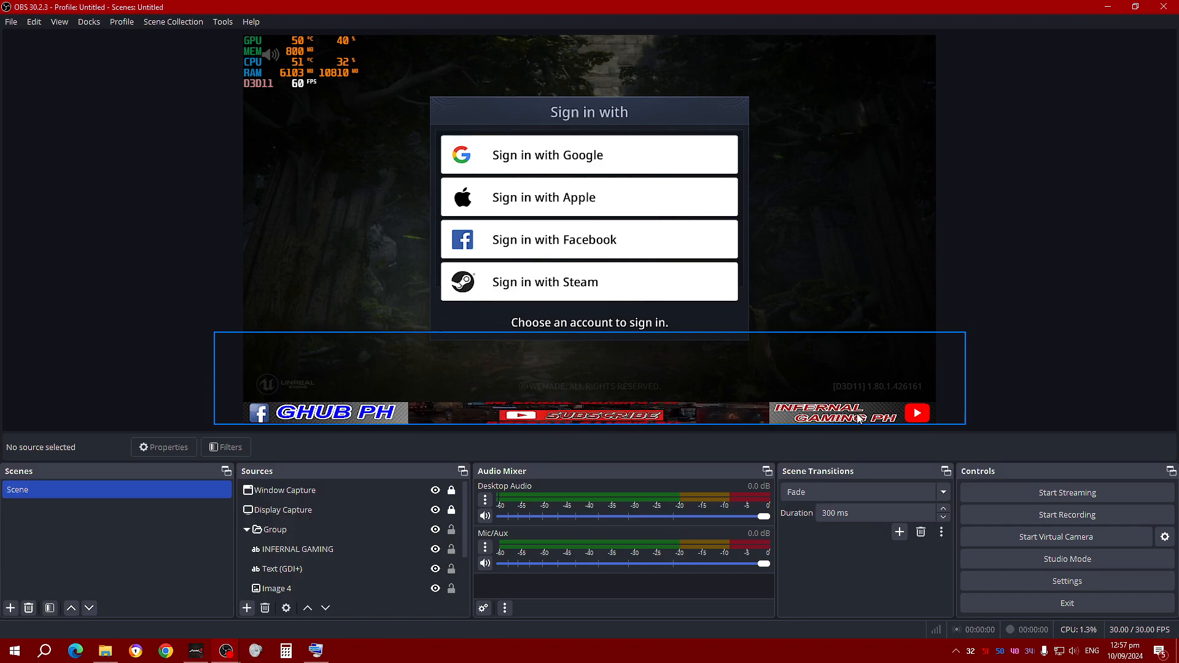
pyautogui.click(827, 420)
pyautogui.click(369, 549)
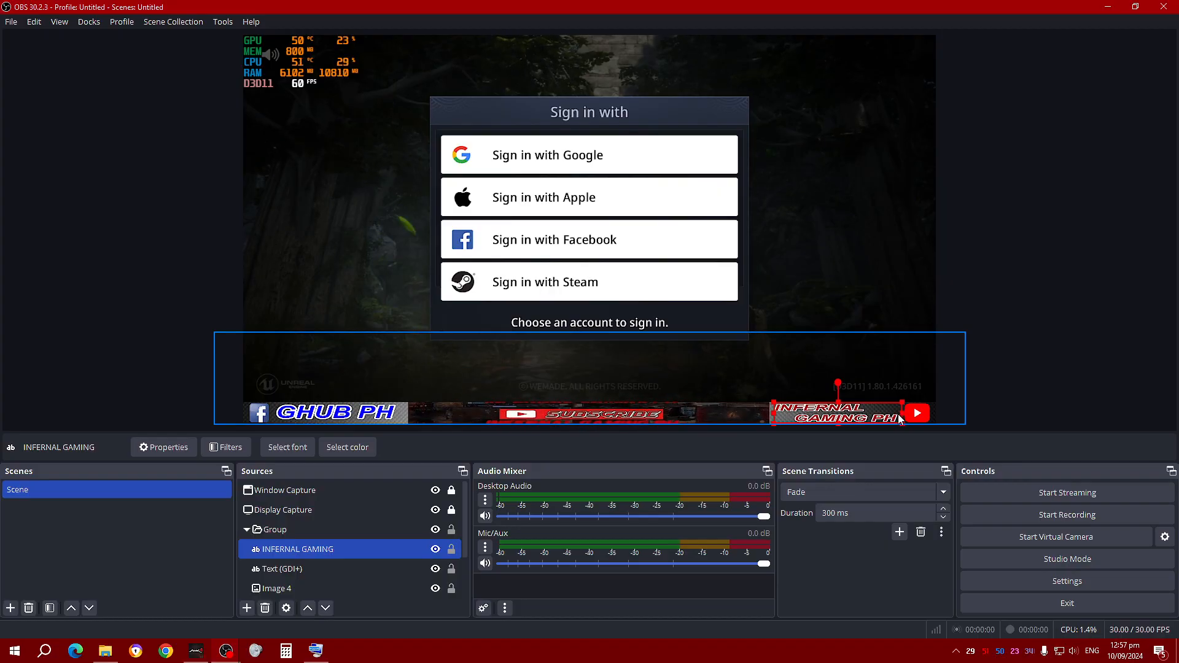
pyautogui.click(1050, 357)
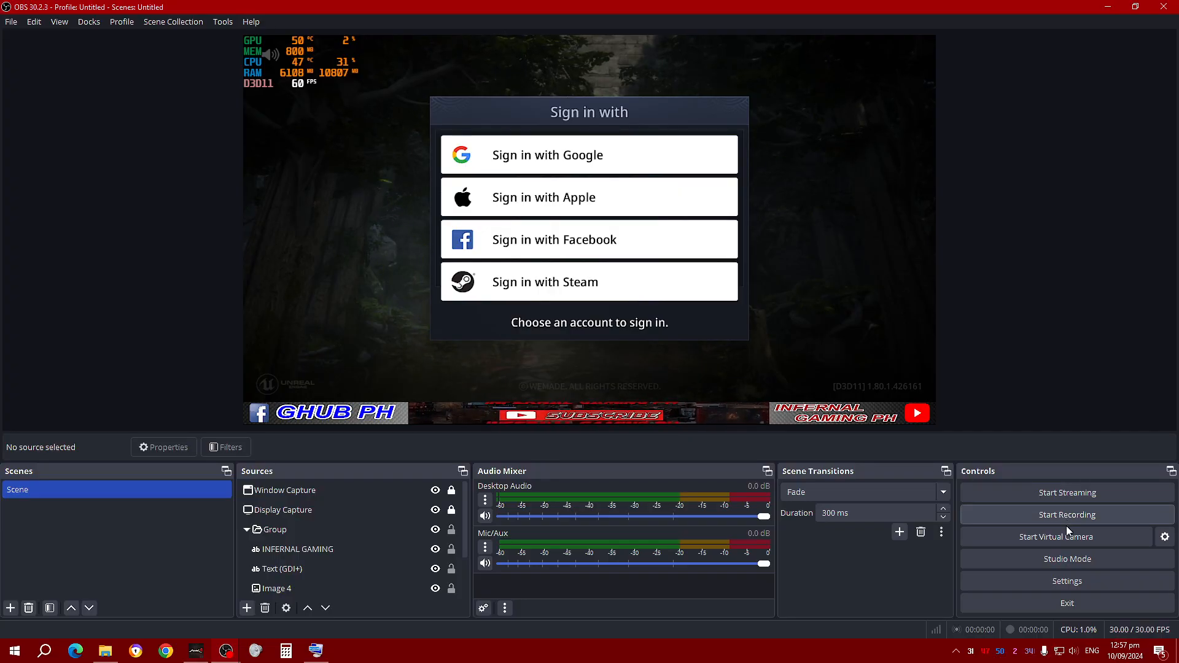
# In the video settings, set the output resolution to 1920x1080 and the common FPS value to 60
pyautogui.click(1070, 587)
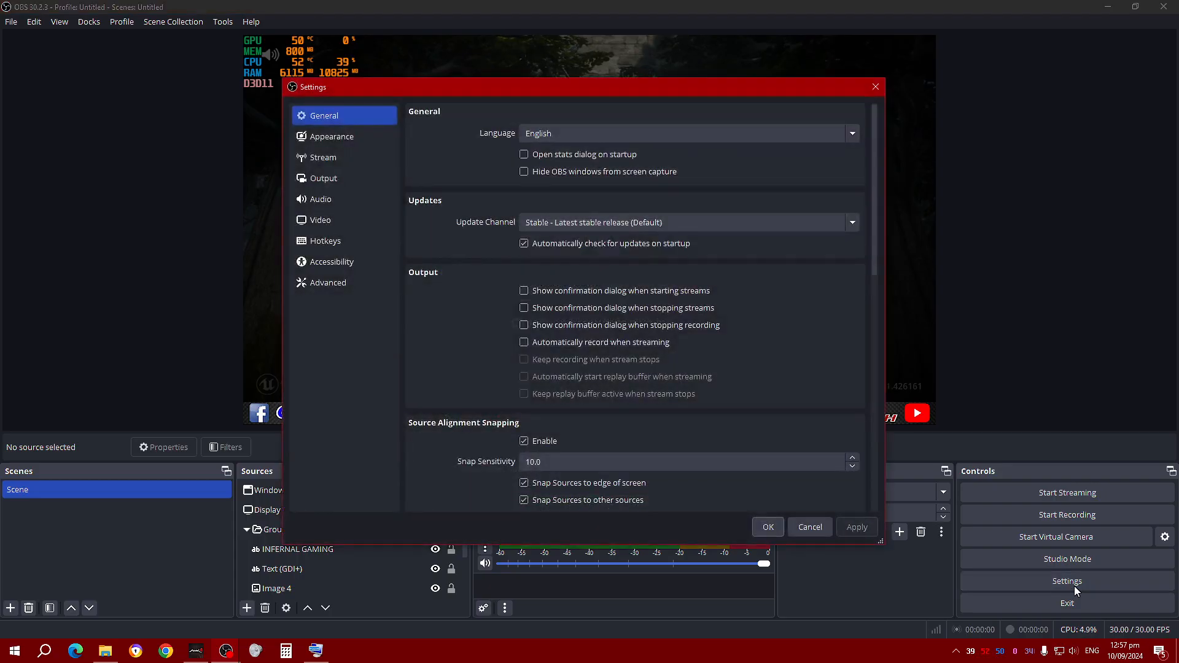
pyautogui.click(334, 222)
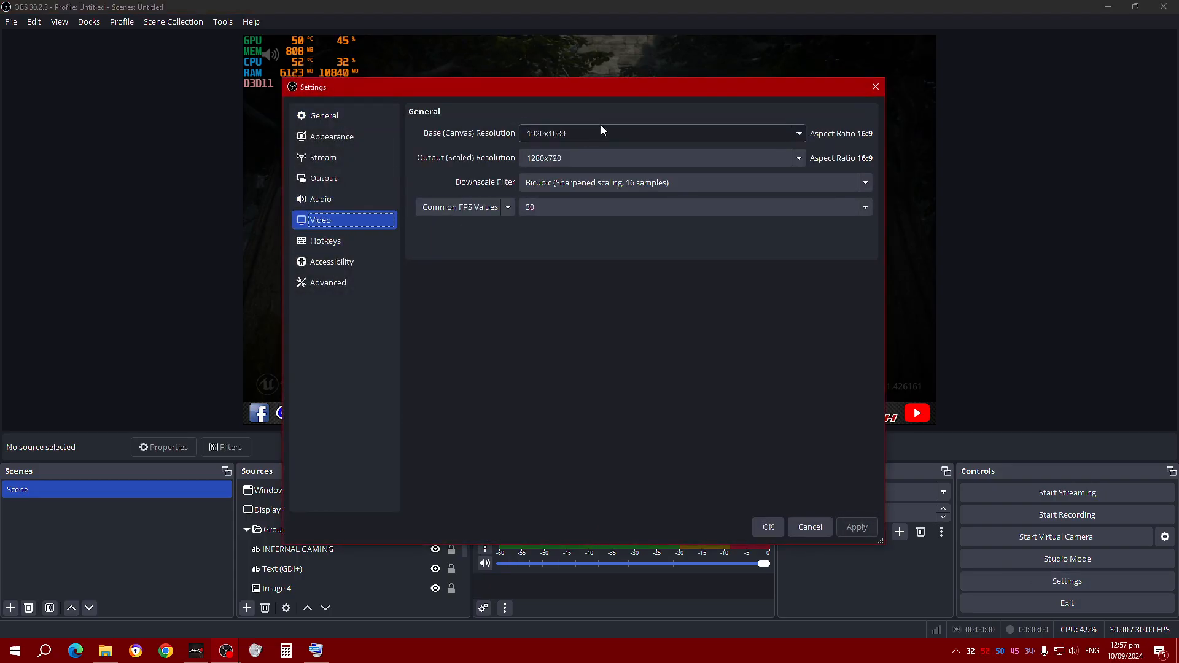
pyautogui.click(797, 159)
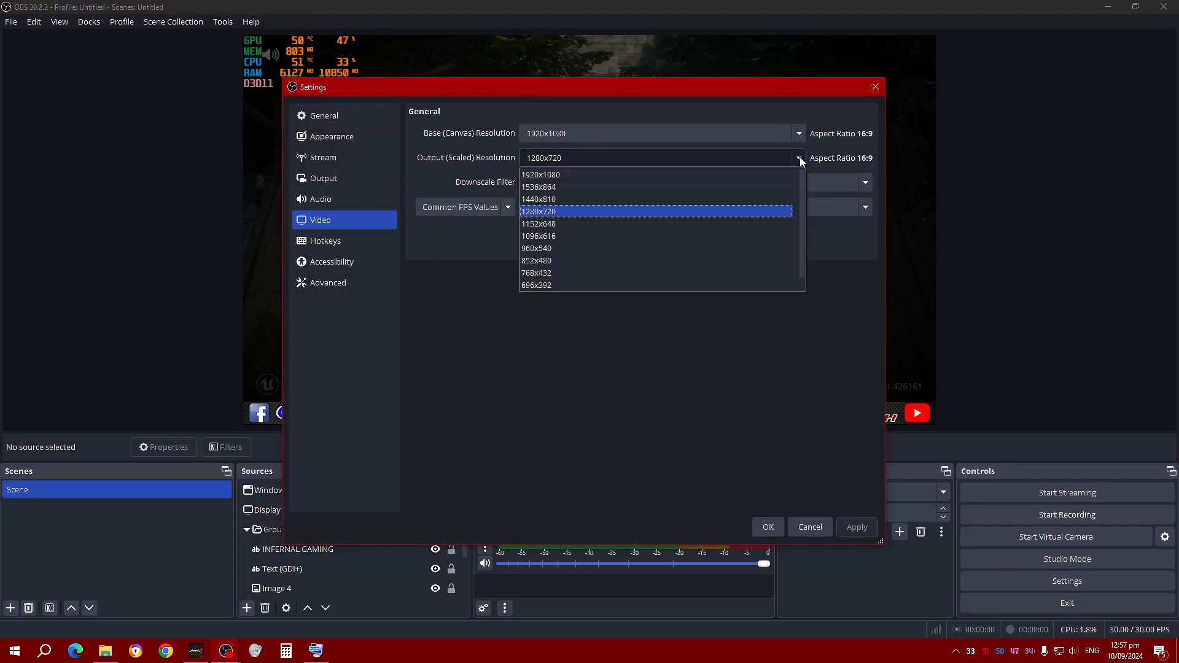
pyautogui.click(635, 171)
pyautogui.click(865, 208)
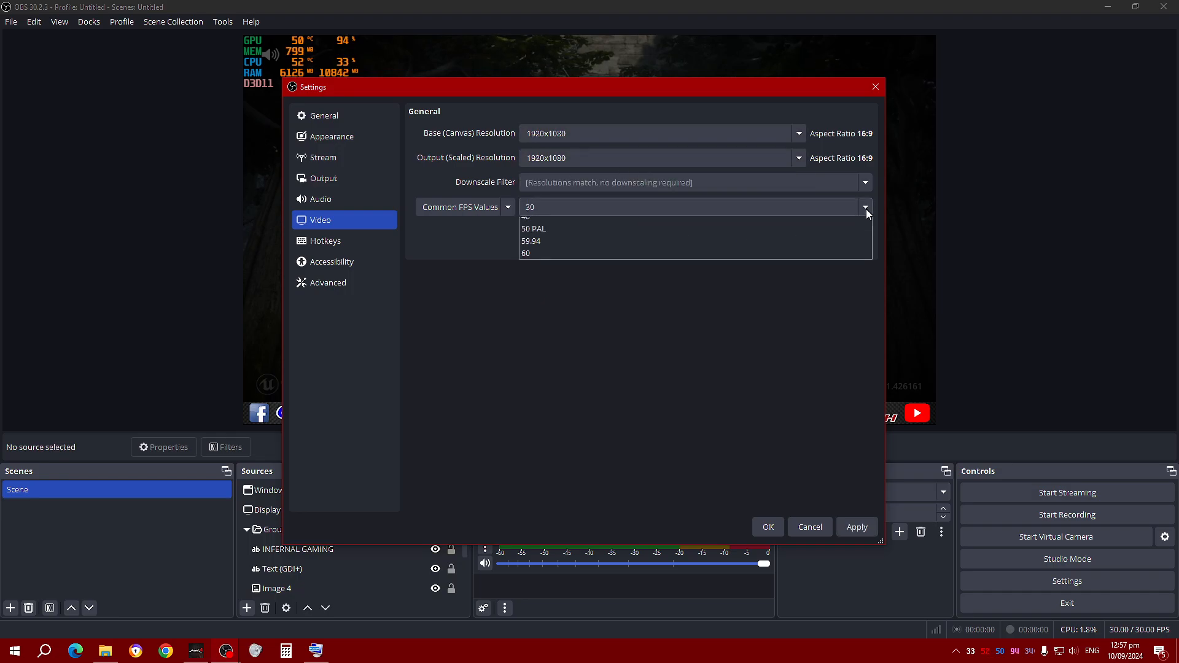
pyautogui.click(604, 333)
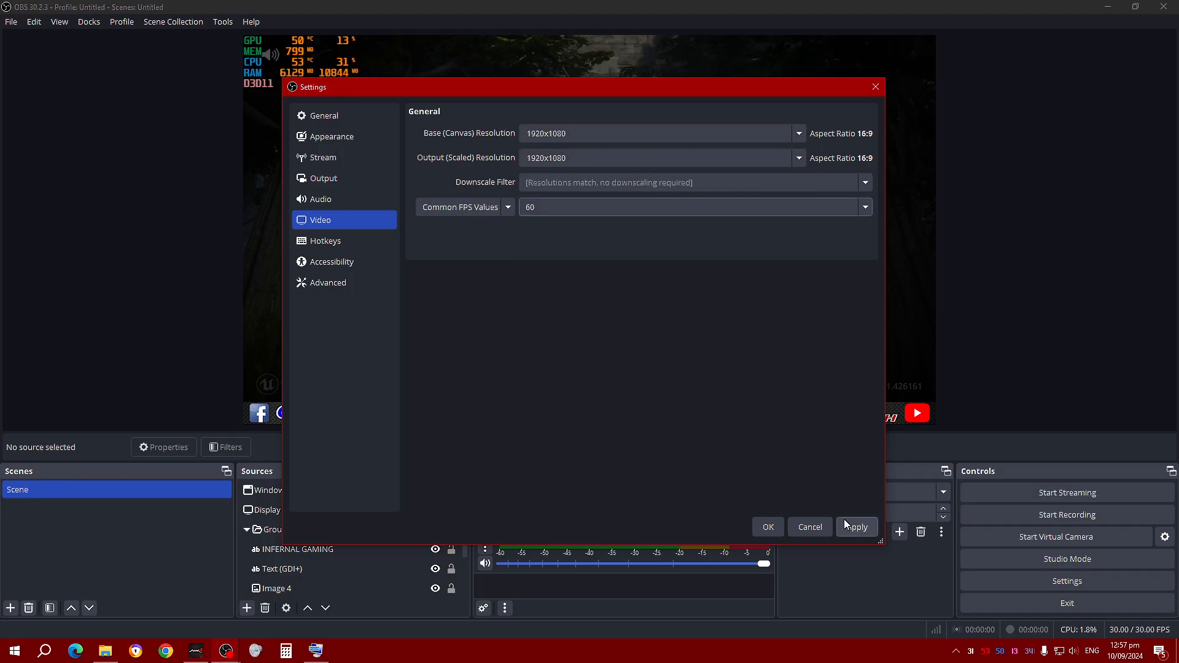
# In the output settings, set the recording quality to High Quality, Medium File Size
pyautogui.click(335, 181)
pyautogui.scroll(-1, 679, 321)
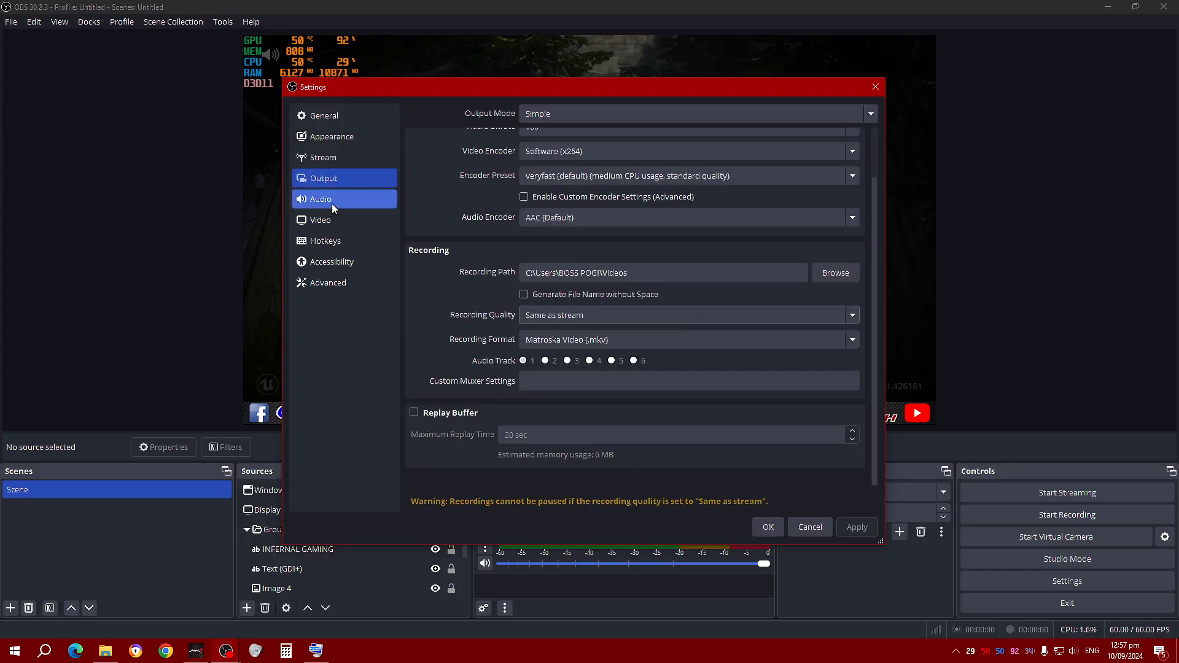
pyautogui.click(337, 220)
pyautogui.click(334, 182)
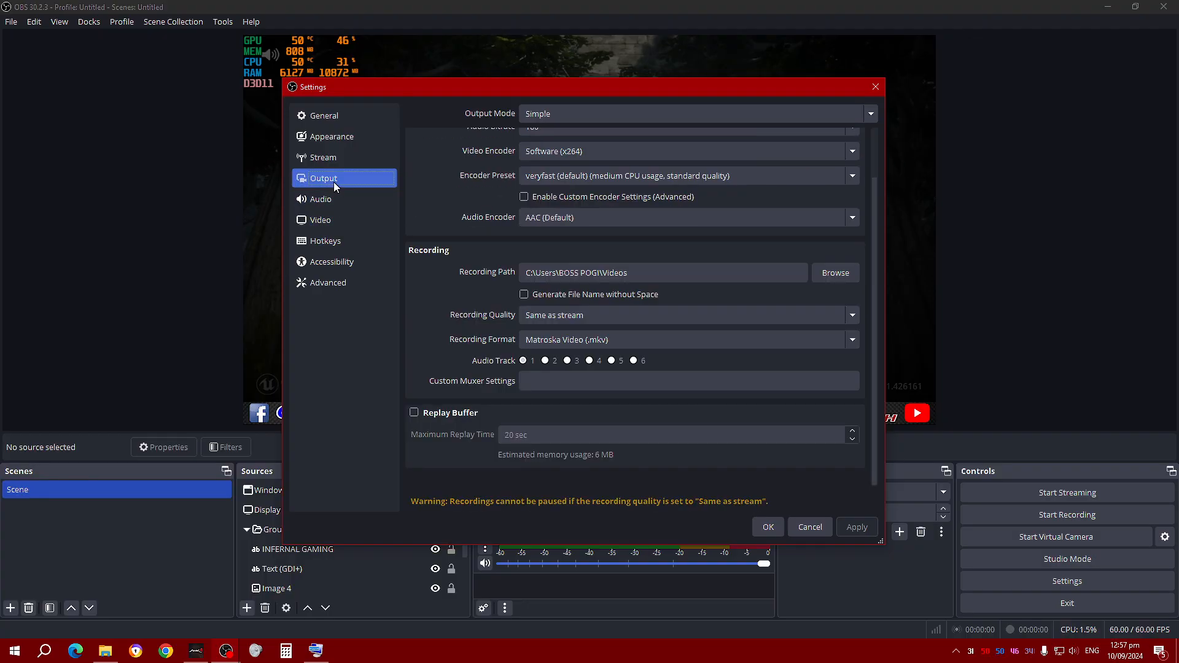
pyautogui.click(555, 318)
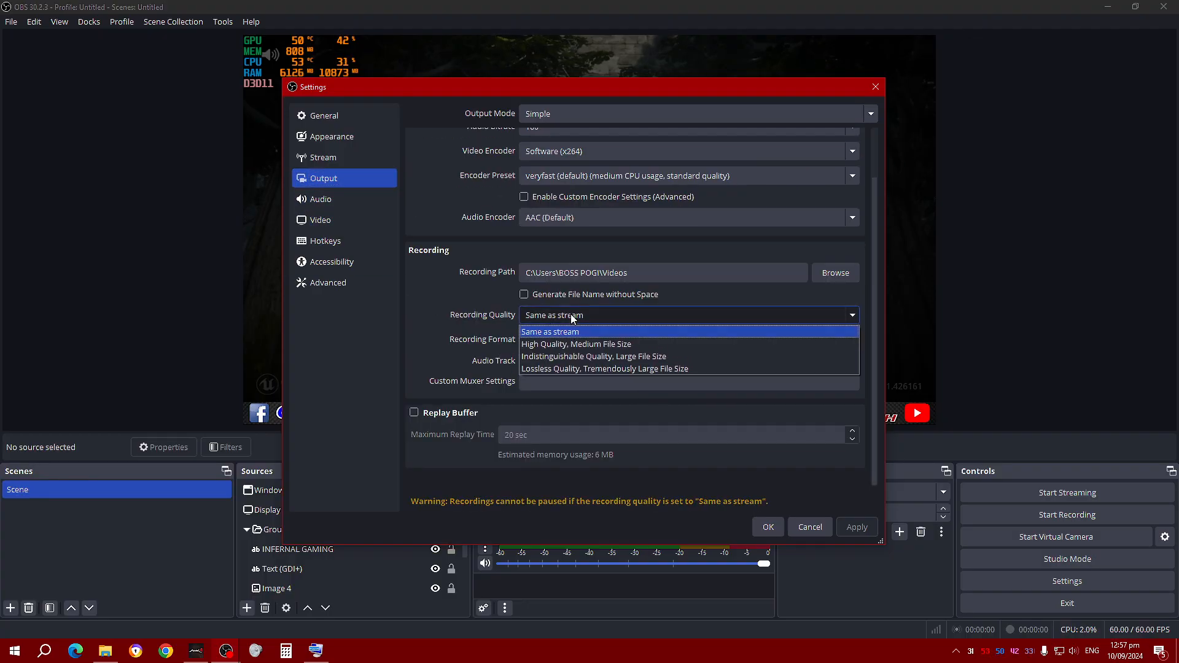
pyautogui.click(563, 345)
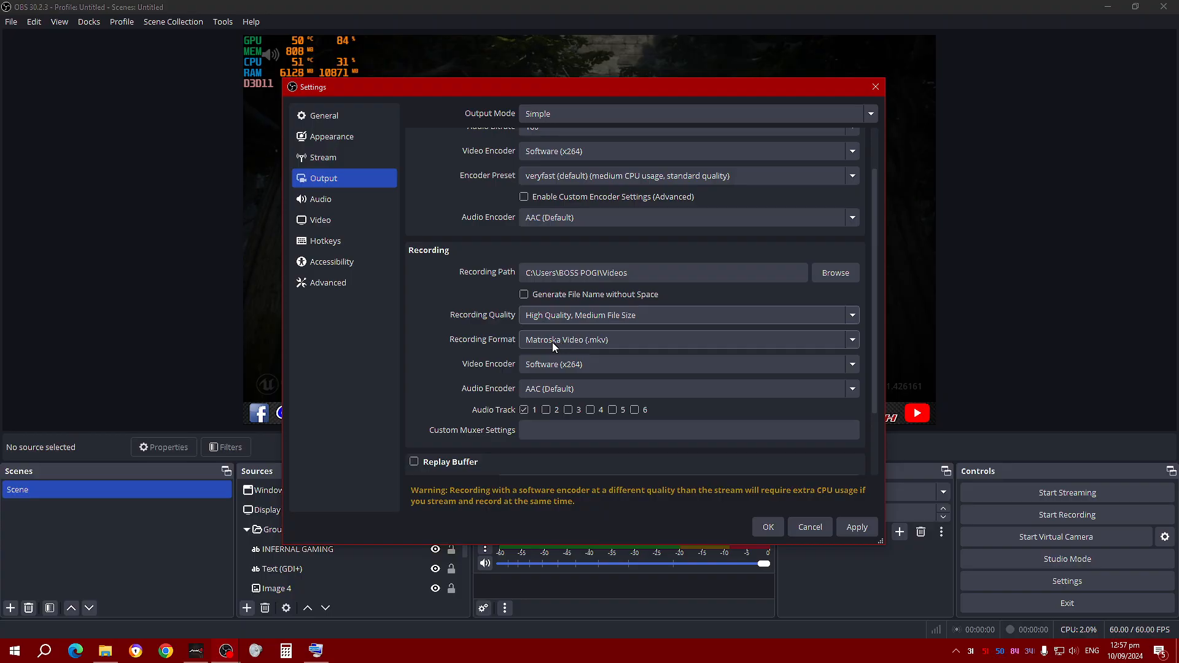
# Set the recording video encoder to Software (x264 low CPU usage preset, increases file size) and accept the settings
pyautogui.click(594, 365)
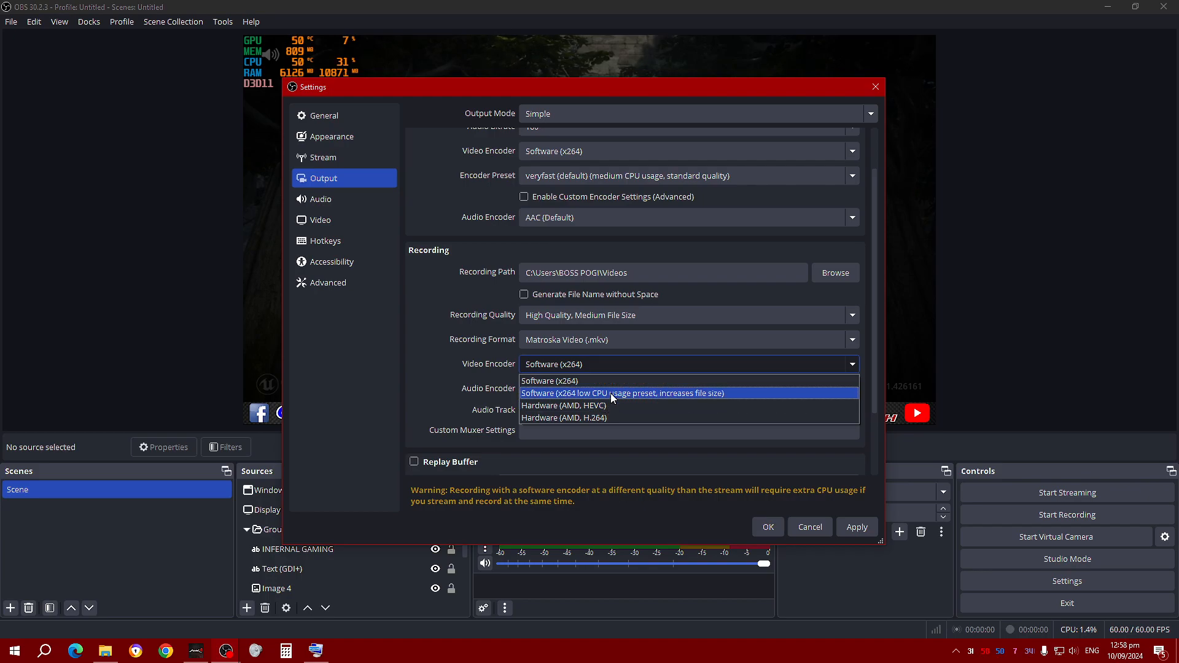
pyautogui.click(613, 393)
pyautogui.click(616, 362)
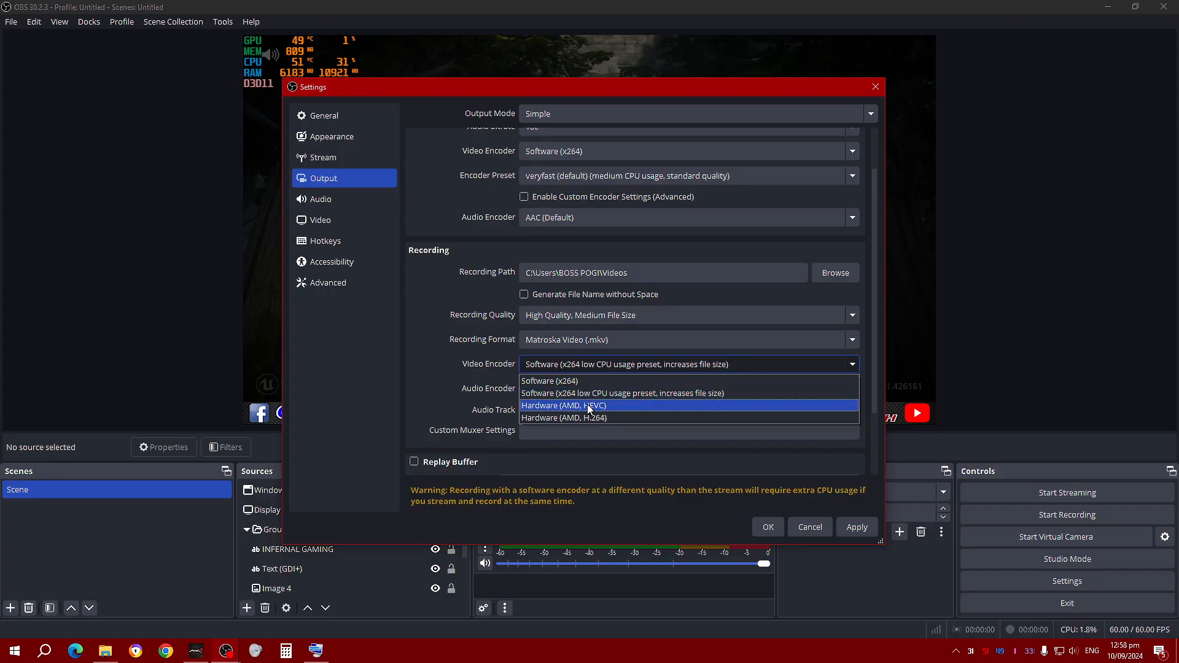
pyautogui.click(580, 393)
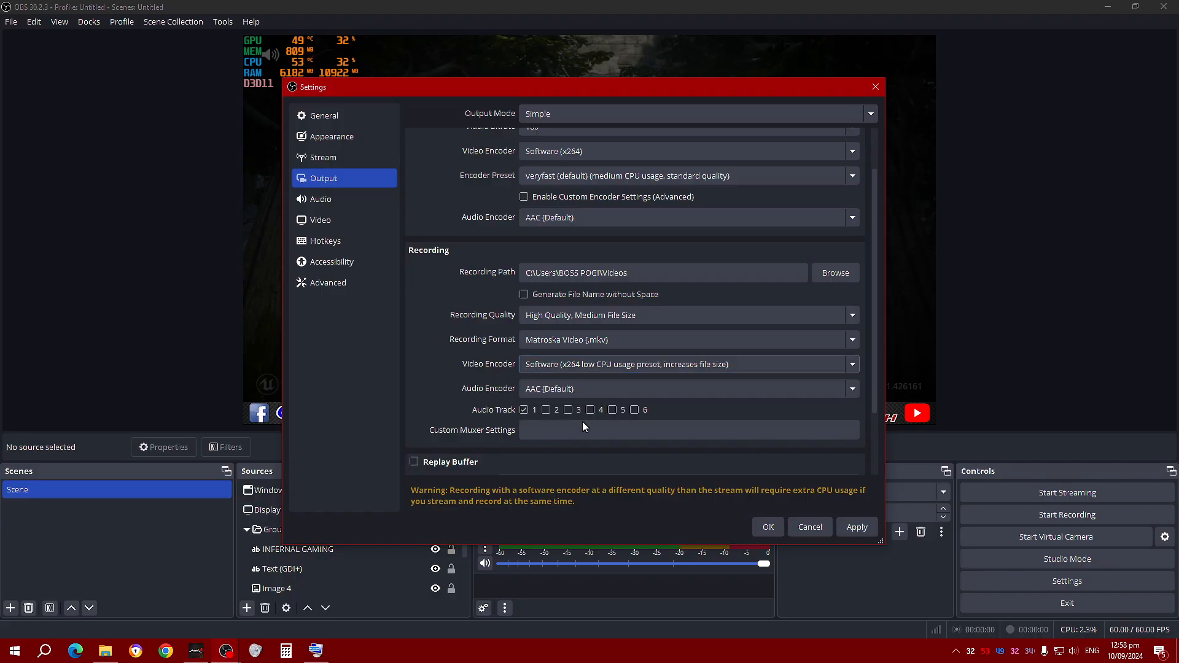
pyautogui.click(861, 529)
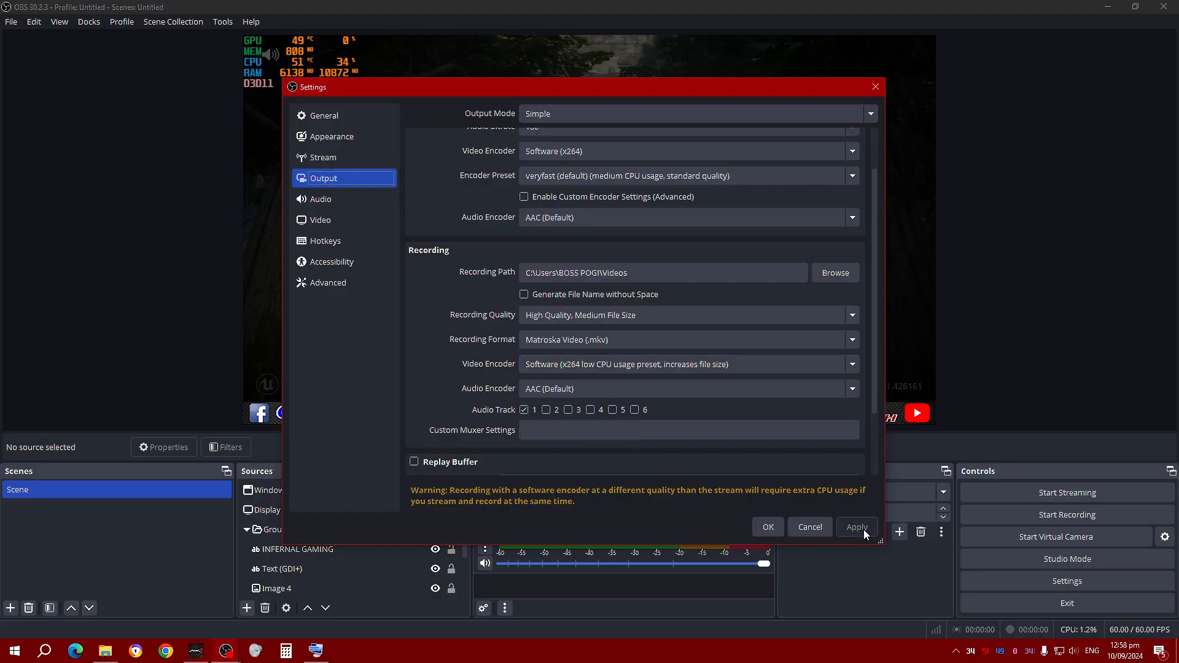
pyautogui.click(769, 528)
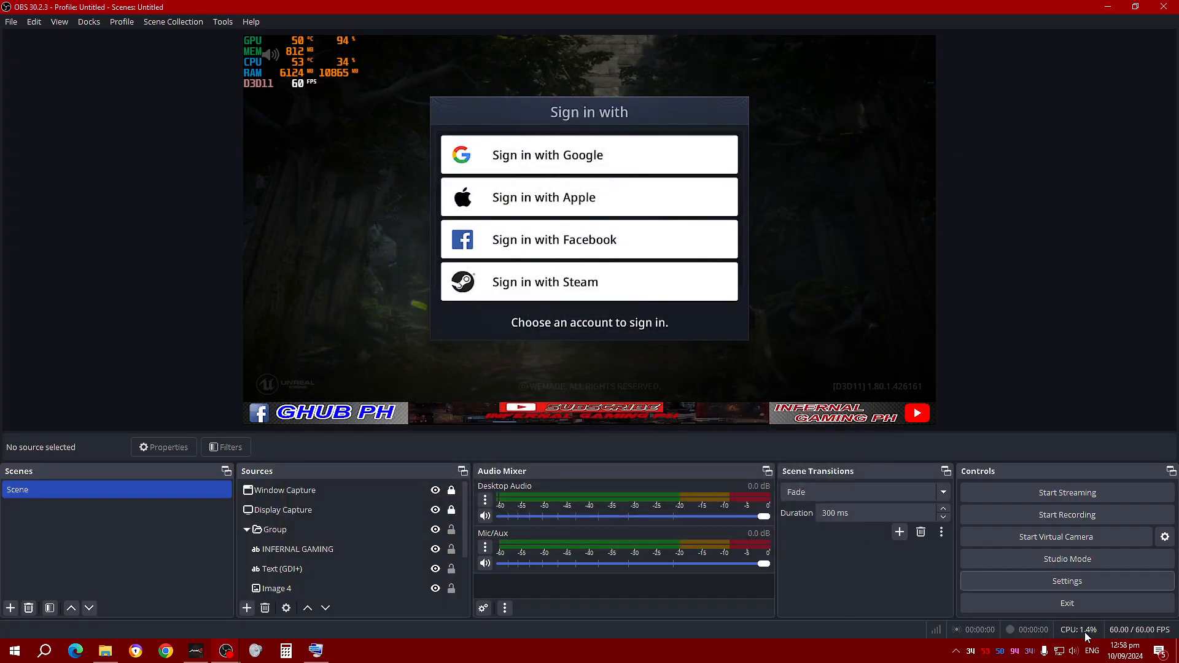
# Start recording the scene and switch to the Mir4G game window
pyautogui.click(1081, 515)
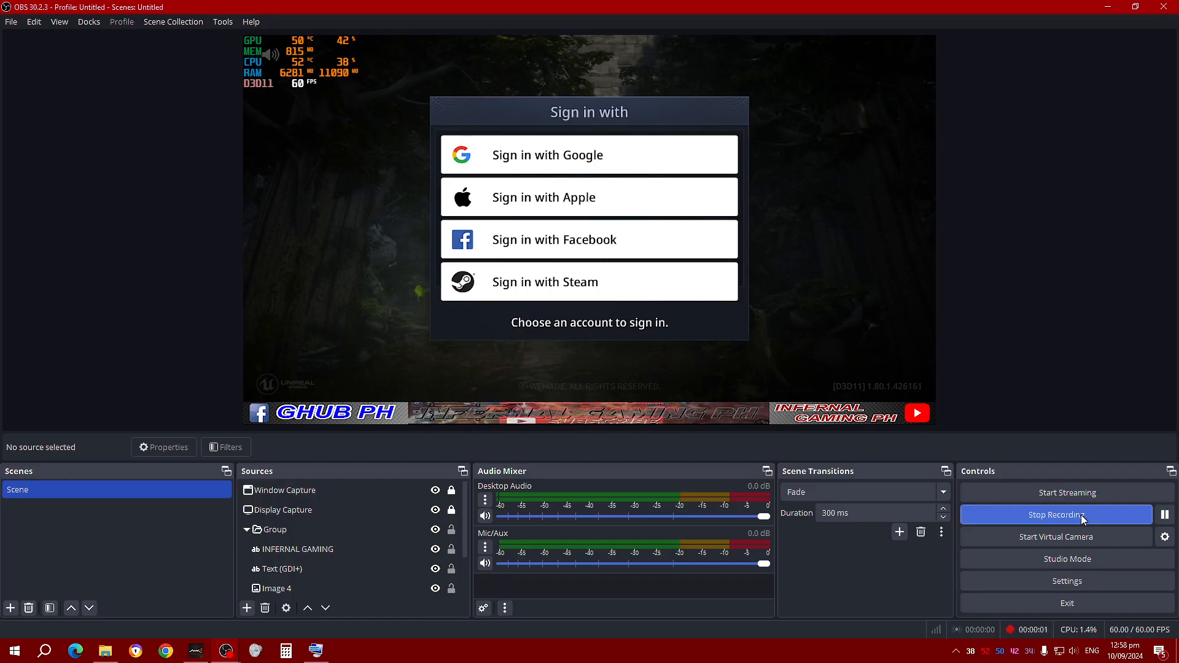
pyautogui.click(195, 652)
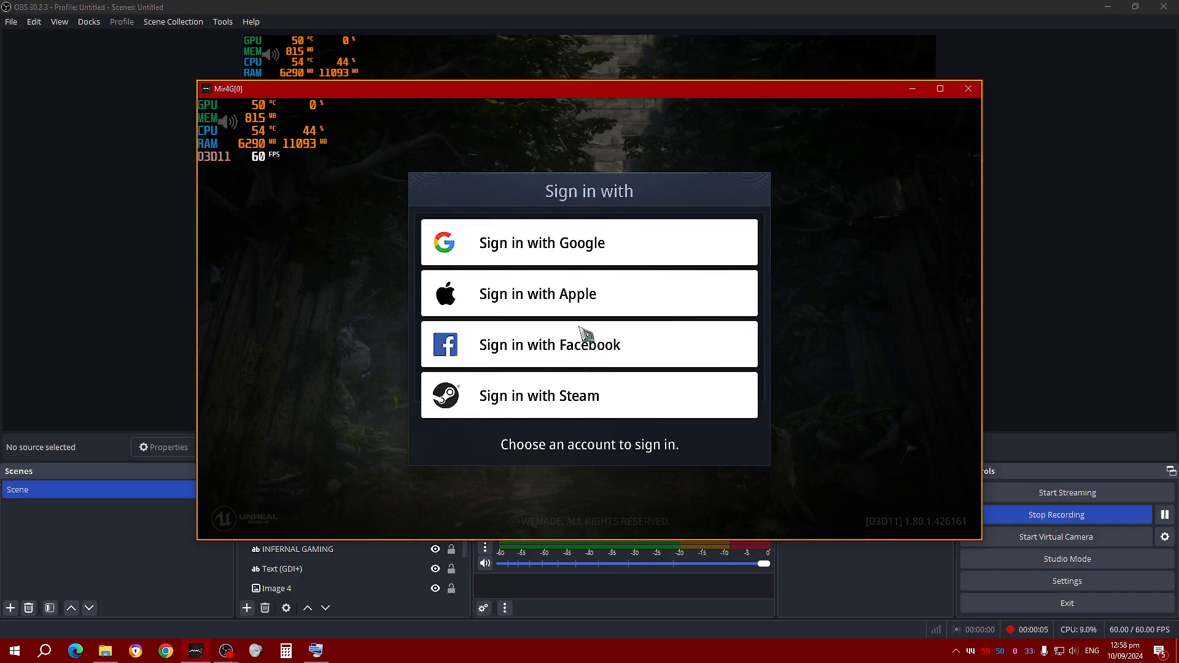
# Switch back to OBS and unlock the Image 3 source inside the banner group
pyautogui.click(848, 575)
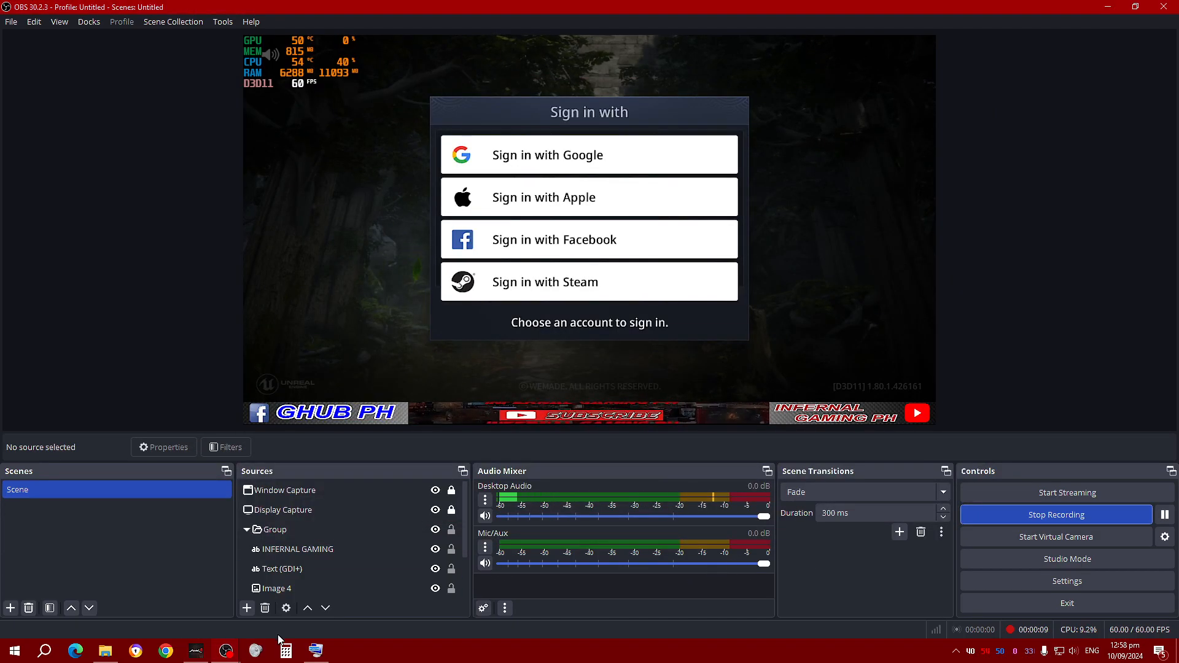
pyautogui.moveTo(227, 656)
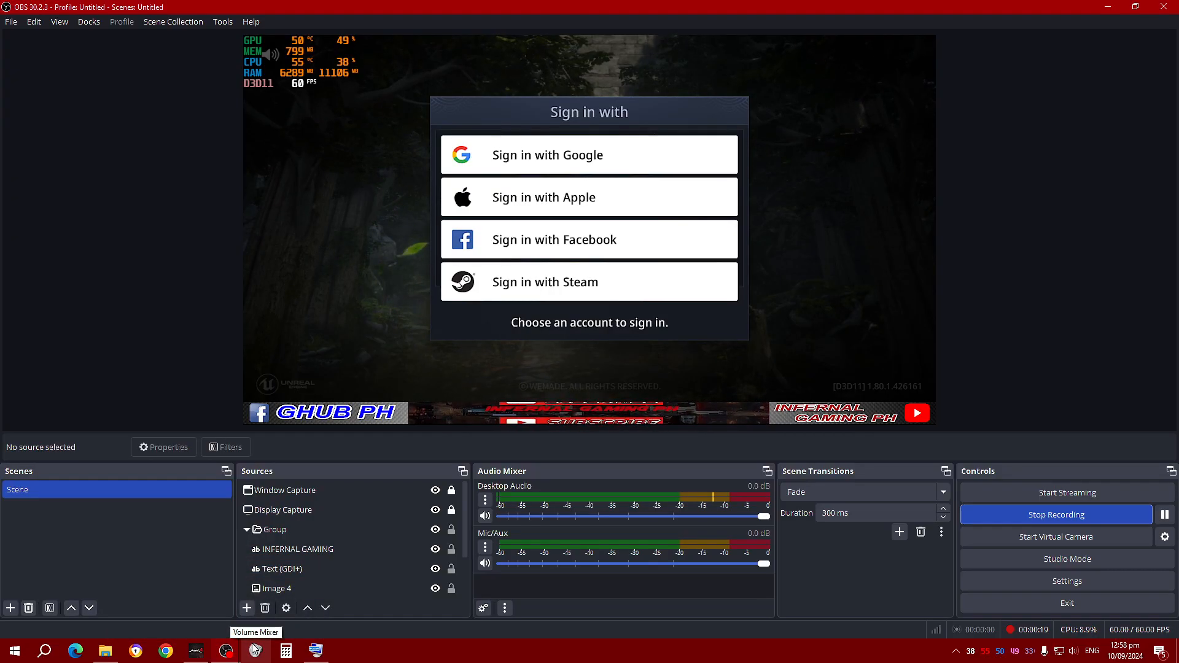
pyautogui.click(377, 513)
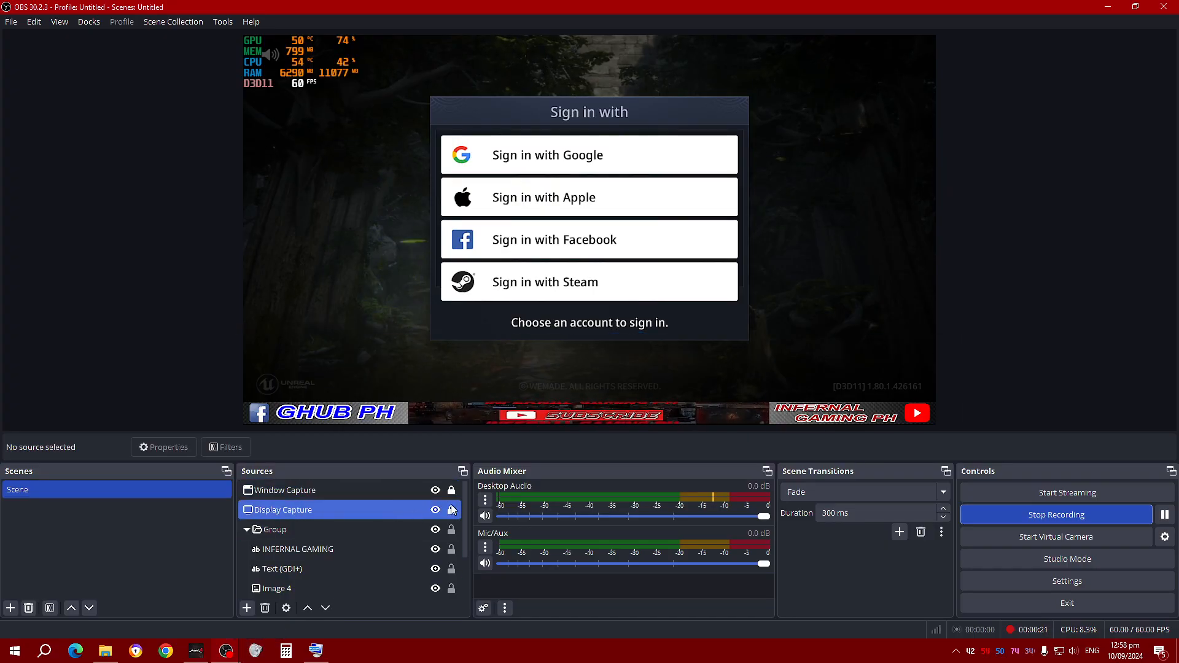
pyautogui.moveTo(465, 495); pyautogui.dragTo(468, 540)
pyautogui.click(340, 581)
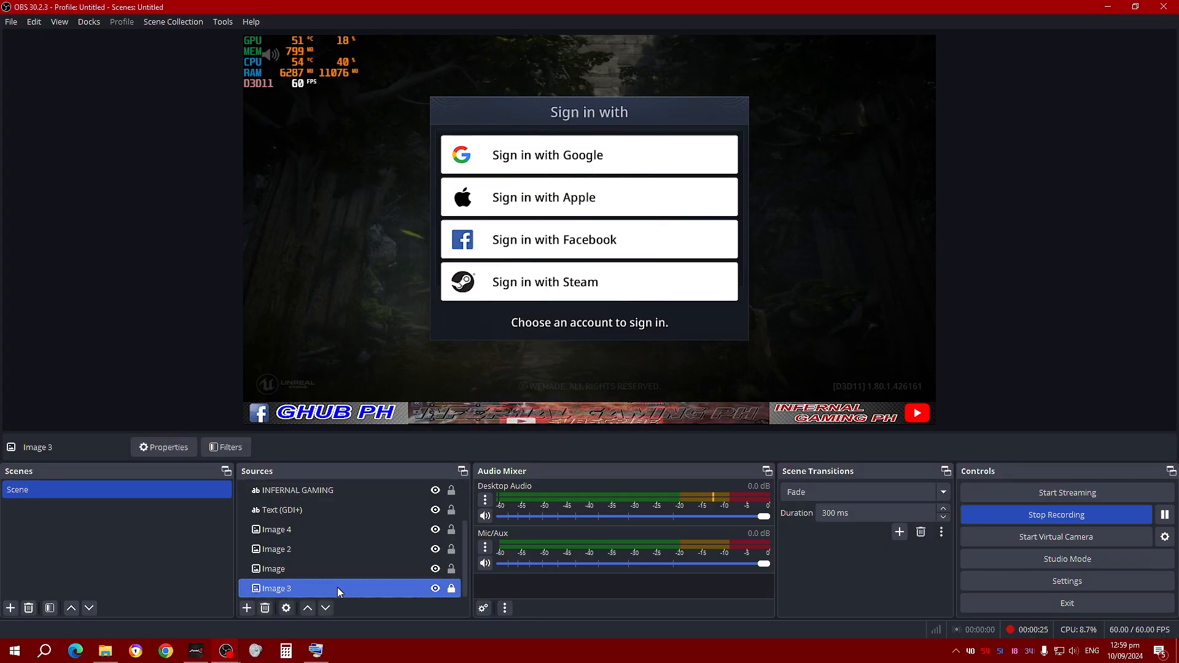
pyautogui.keyDown('ctrl'); pyautogui.click(312, 530); pyautogui.keyUp('ctrl')
pyautogui.click(315, 550)
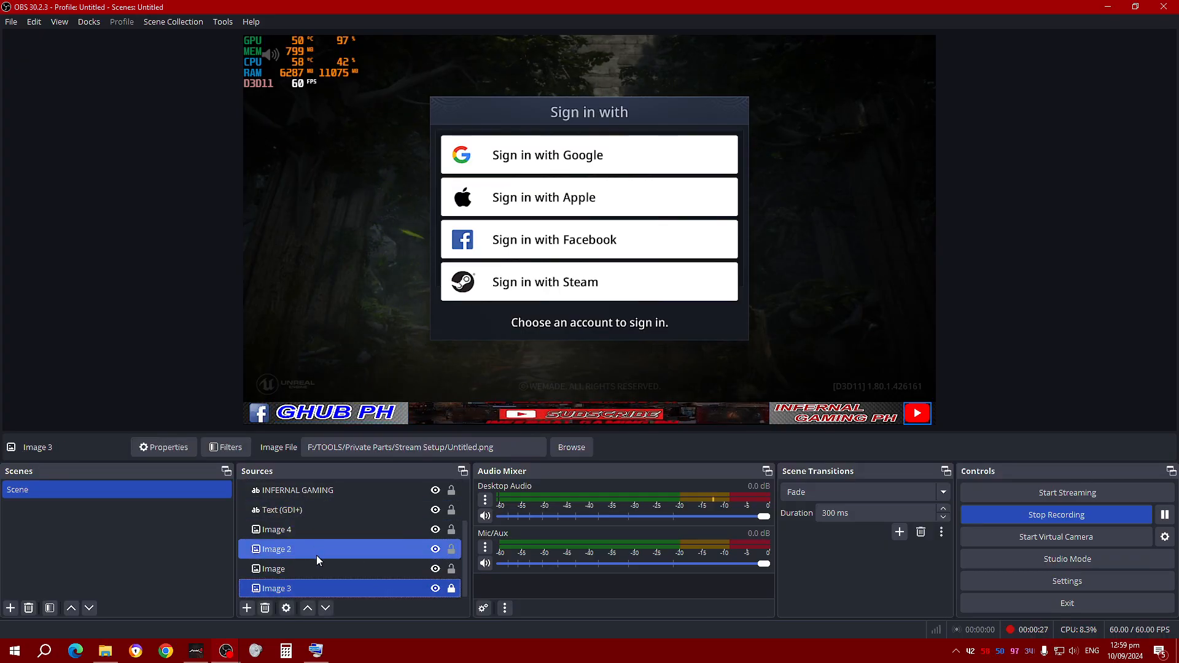
pyautogui.click(316, 566)
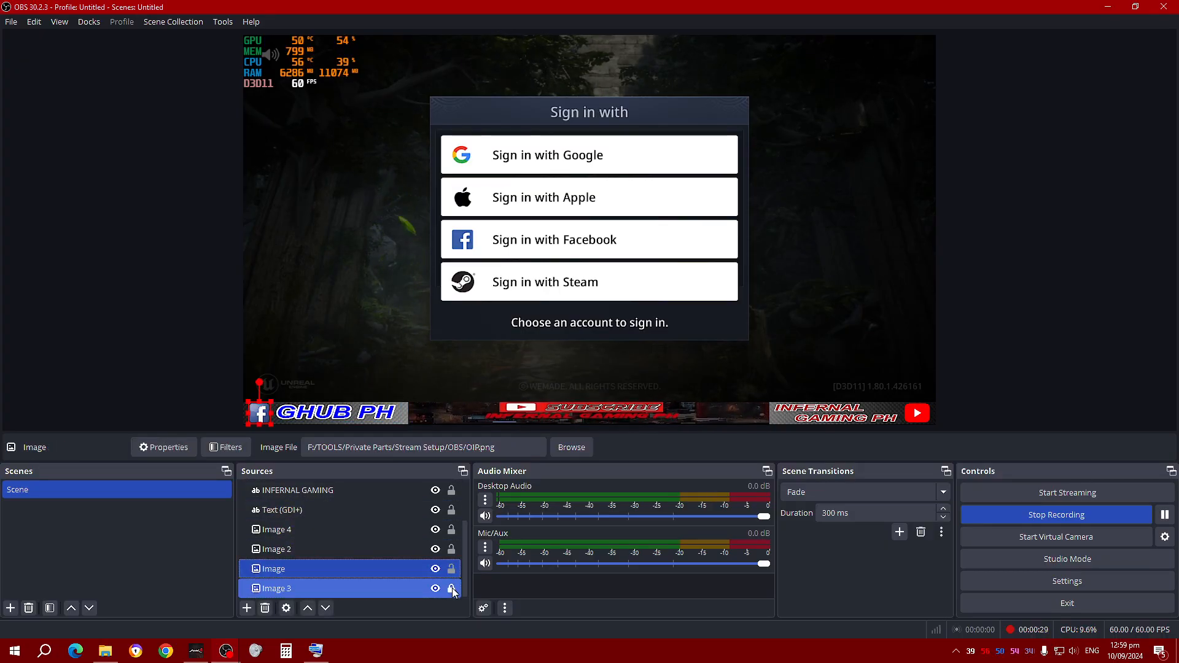
pyautogui.click(401, 589)
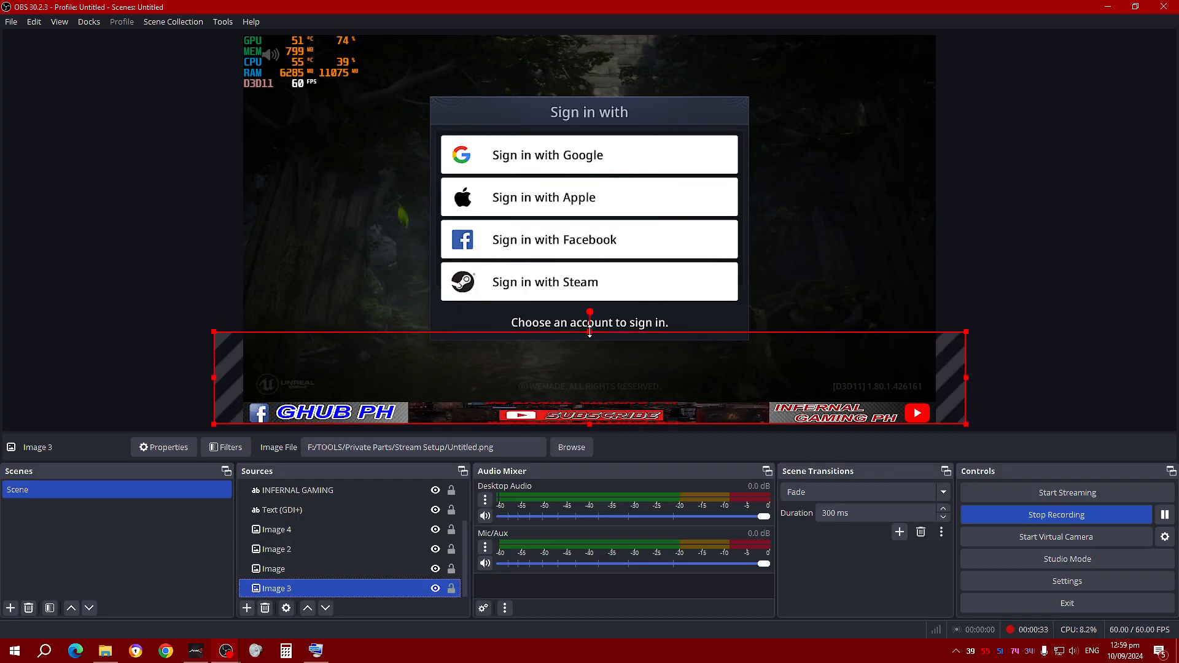
# Reduce Image 3's height from its upper edge so it stands slightly taller than the banner strip
pyautogui.moveTo(589, 332); pyautogui.dragTo(578, 400)
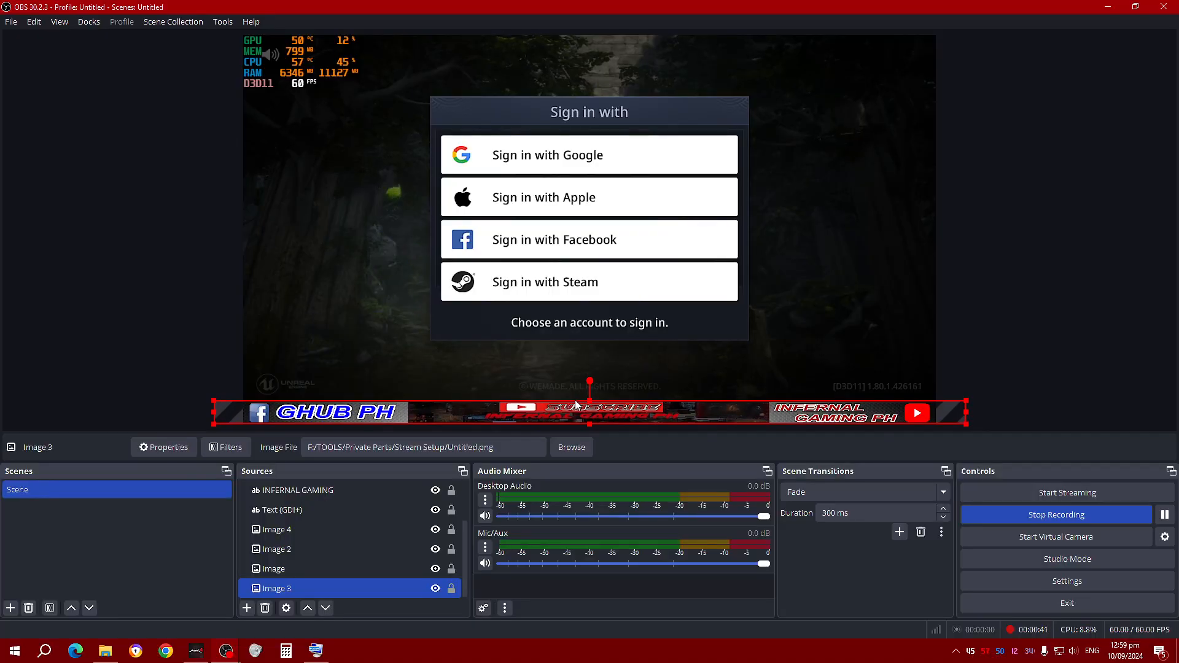
pyautogui.click(1043, 260)
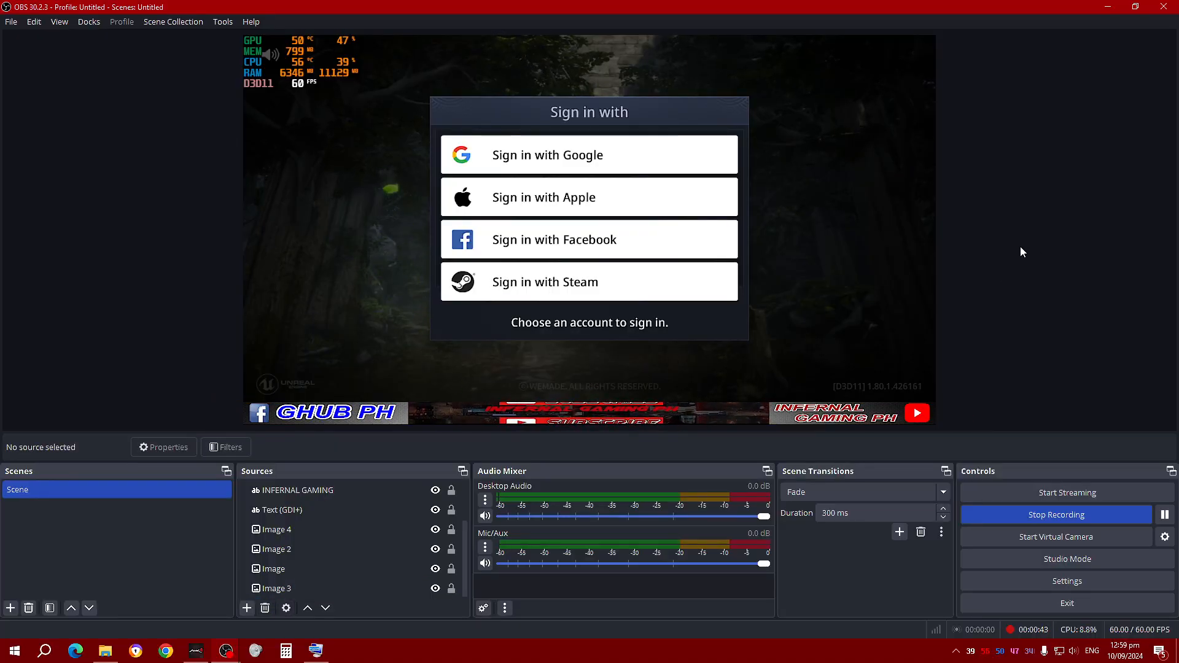
pyautogui.click(628, 413)
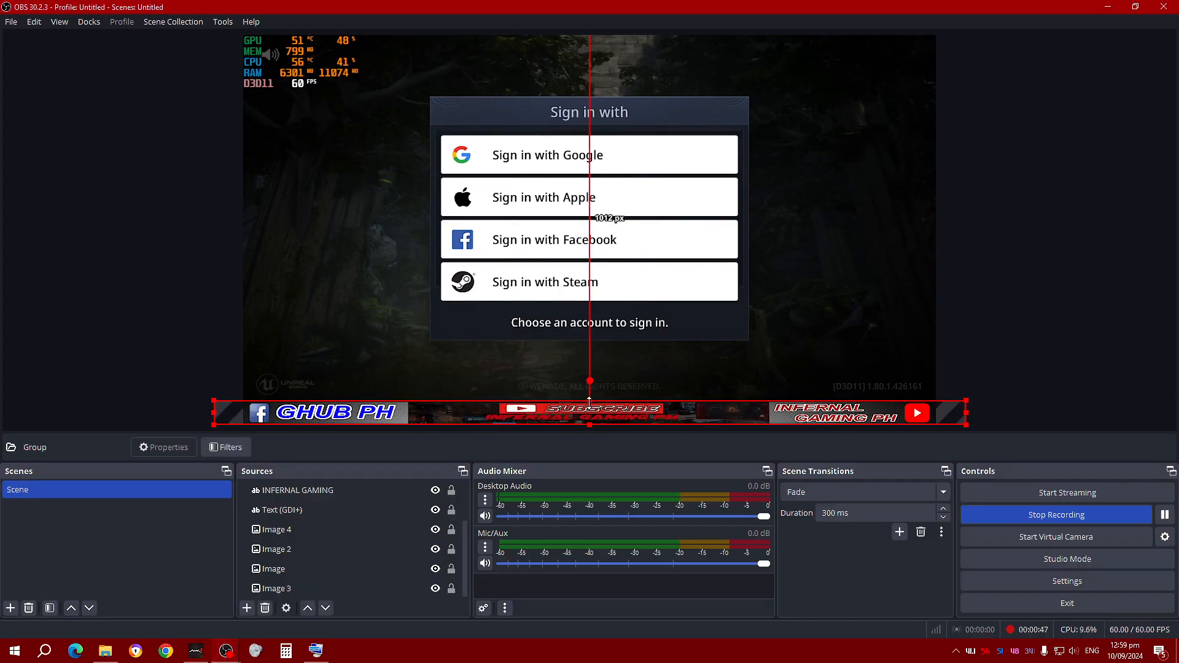
pyautogui.click(336, 591)
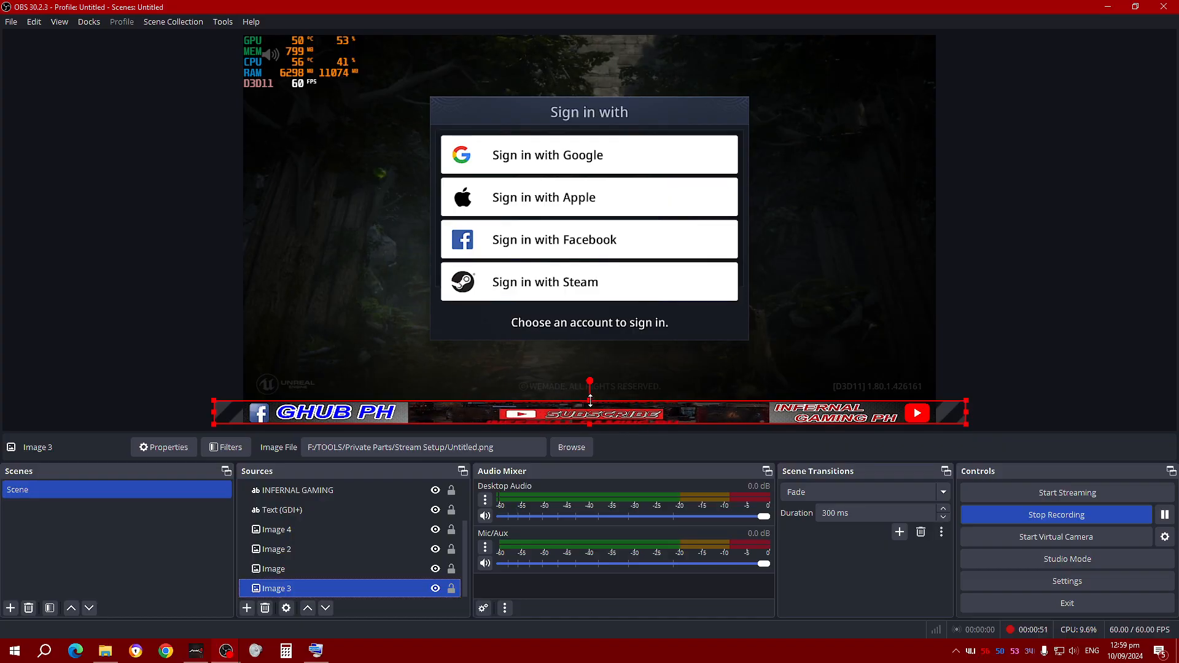
pyautogui.moveTo(590, 400); pyautogui.dragTo(588, 369)
pyautogui.click(1000, 329)
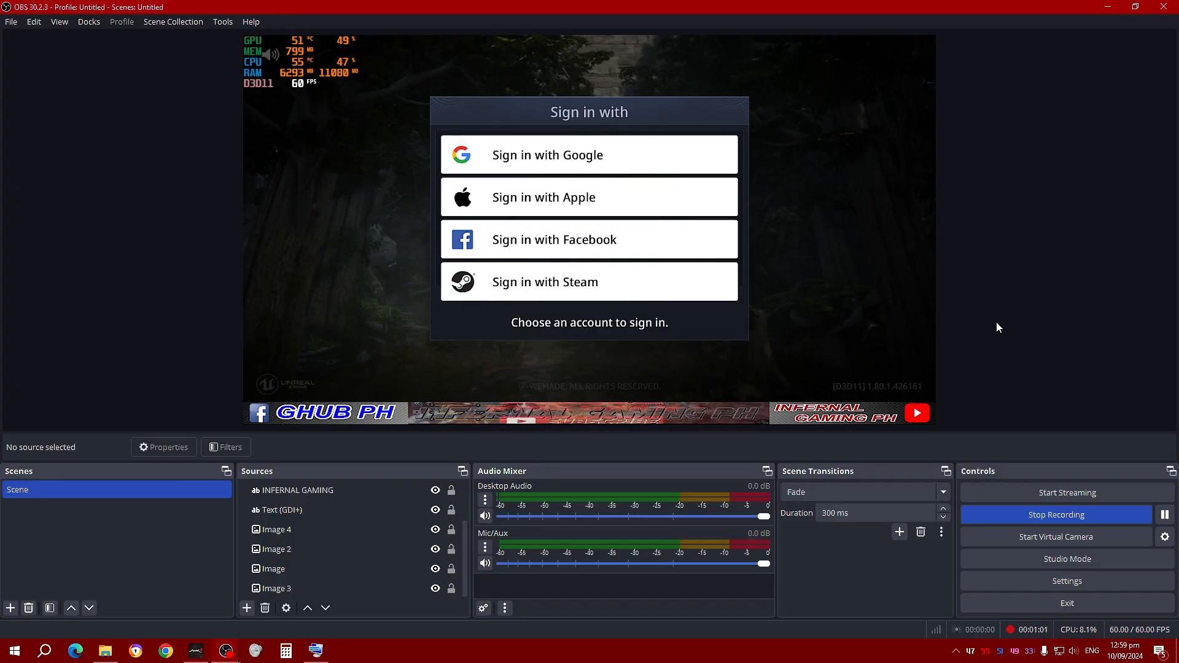
# Try to center Image 3 horizontally on the canvas with the Transform commands
pyautogui.click(329, 594)
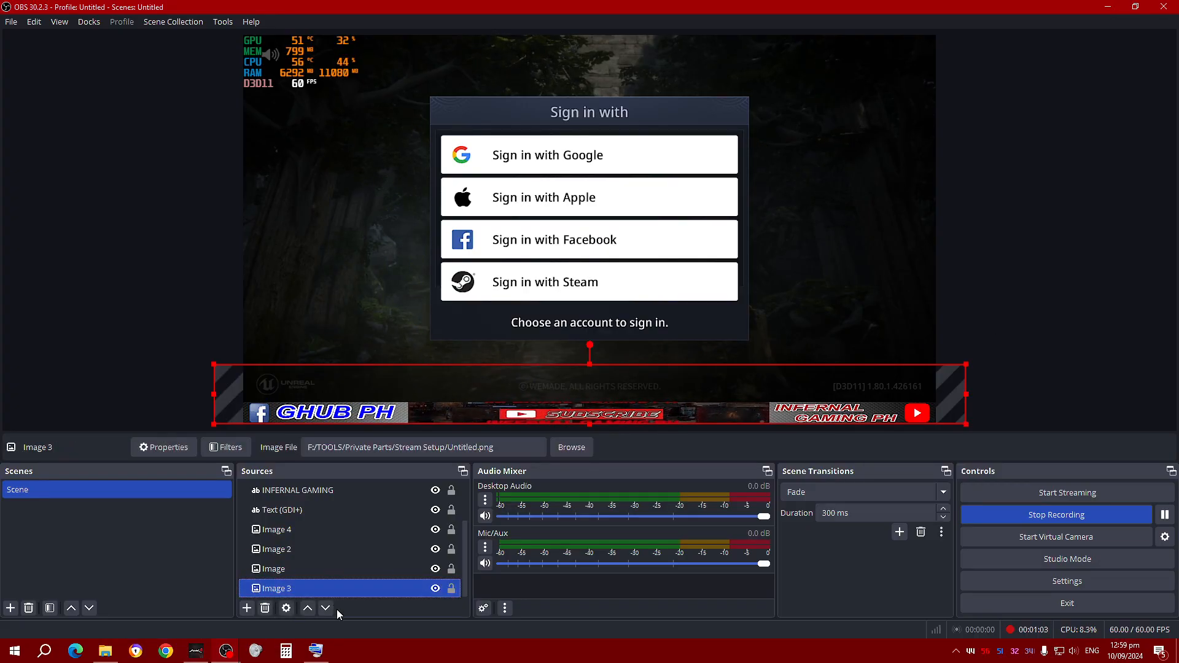
pyautogui.rightClick(701, 411)
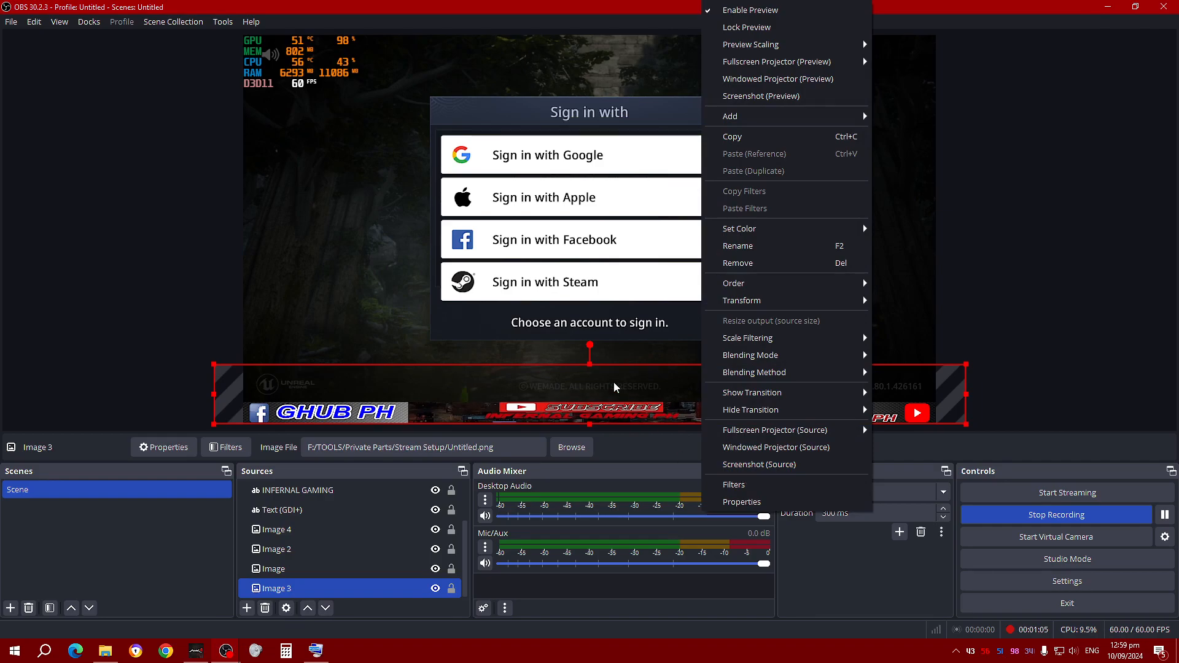
pyautogui.moveTo(811, 305)
pyautogui.click(952, 534)
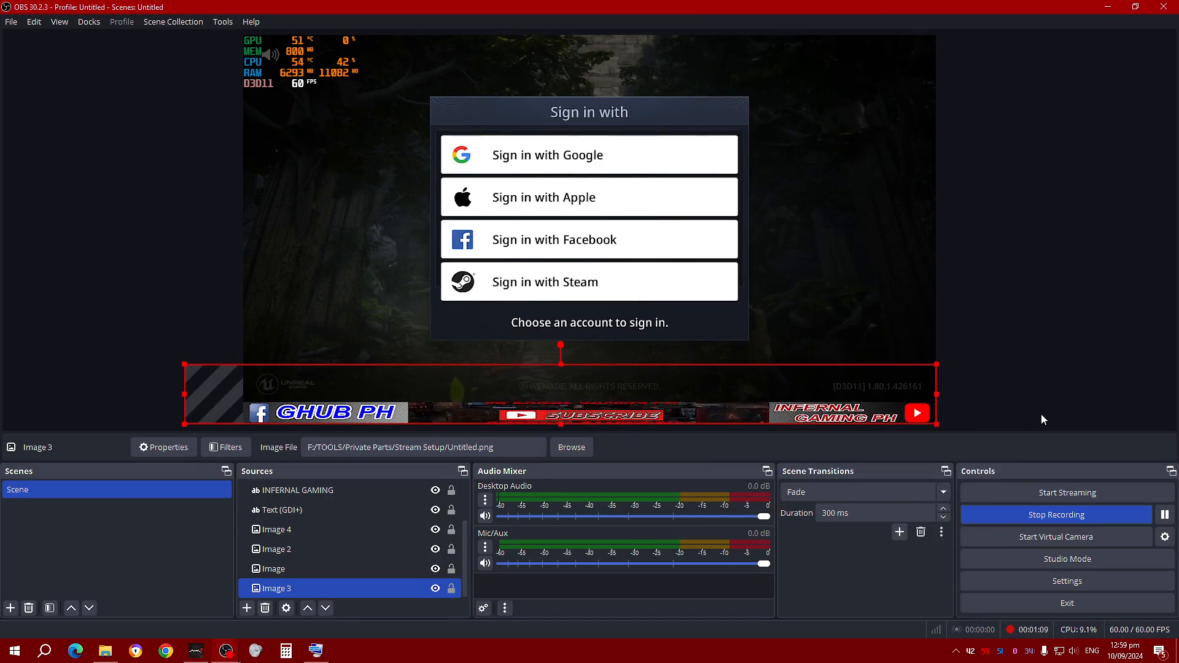
pyautogui.rightClick(589, 389)
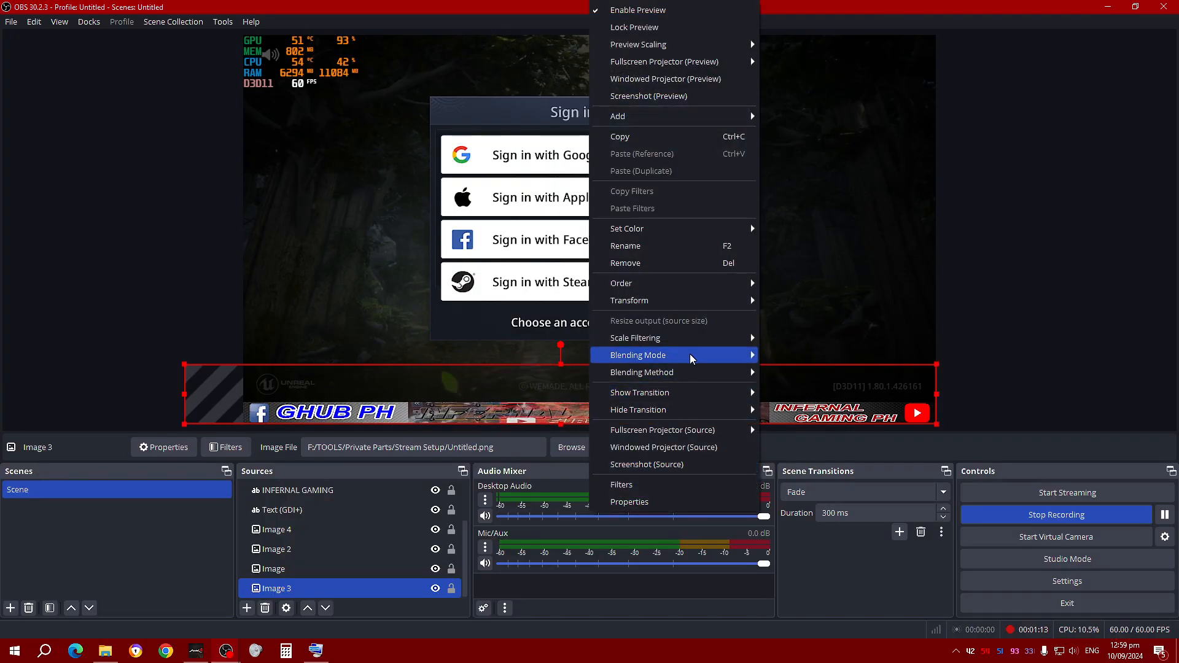
pyautogui.moveTo(691, 301)
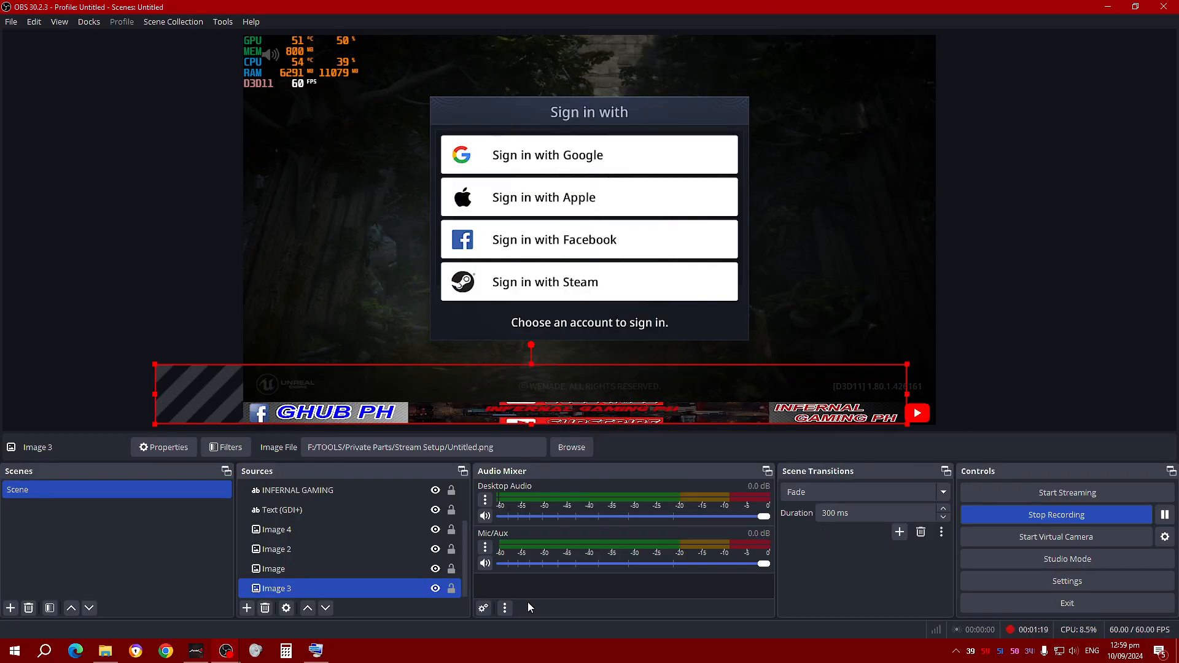
pyautogui.rightClick(364, 589)
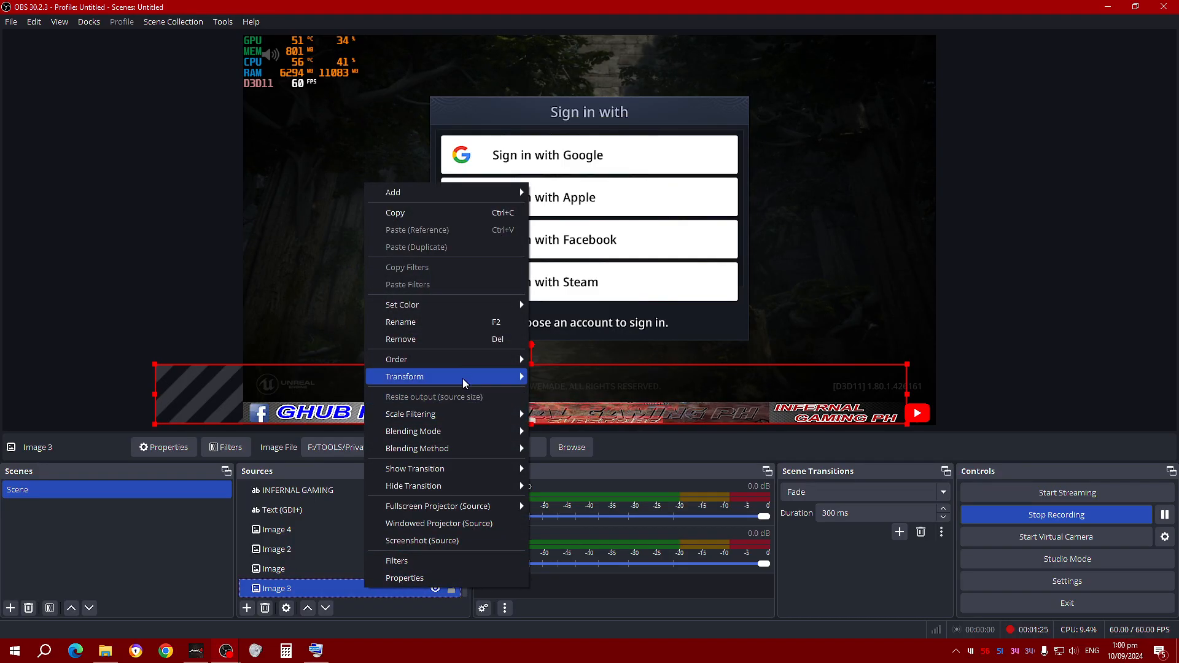
pyautogui.moveTo(480, 374)
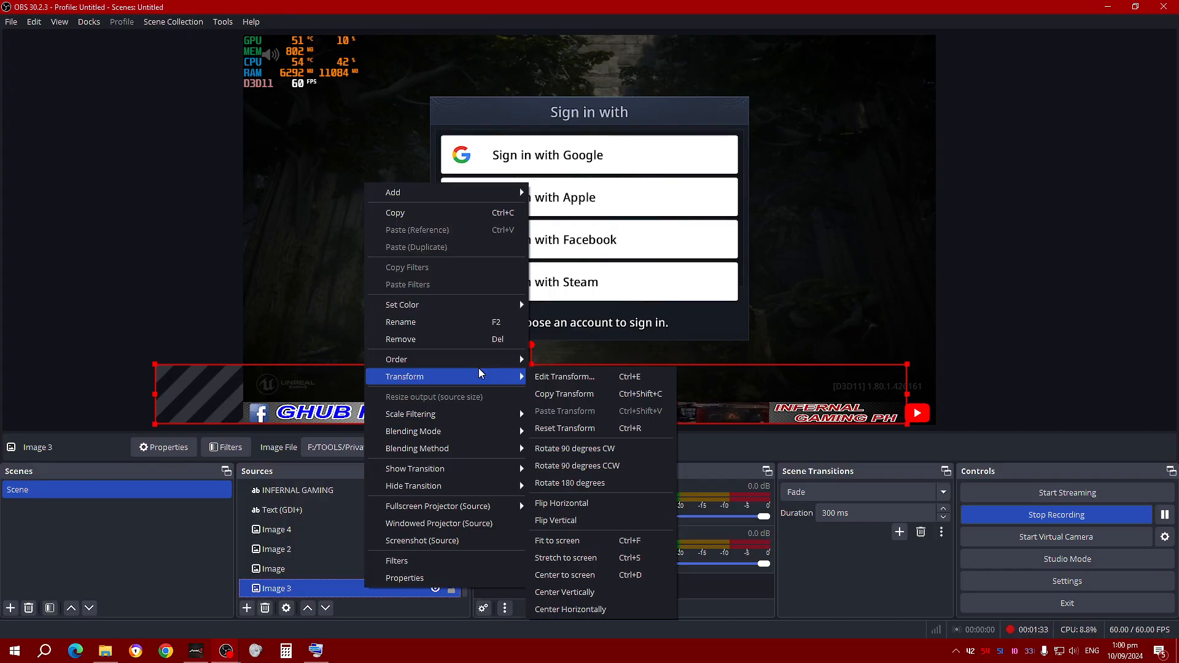
# Nudge the whole banner group slightly to the right on the canvas, then deselect it
pyautogui.click(212, 397)
pyautogui.moveTo(217, 403)
pyautogui.mouseDown()
pyautogui.moveTo(249, 402)
pyautogui.moveTo(221, 403)
pyautogui.mouseUp()
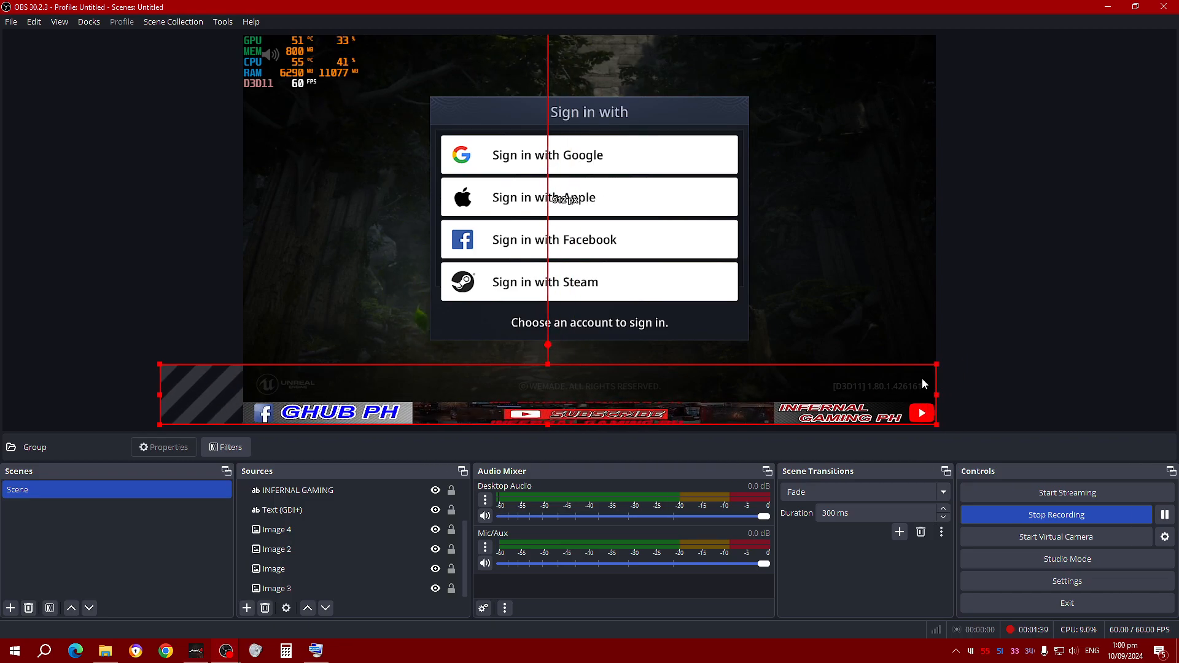
pyautogui.click(955, 380)
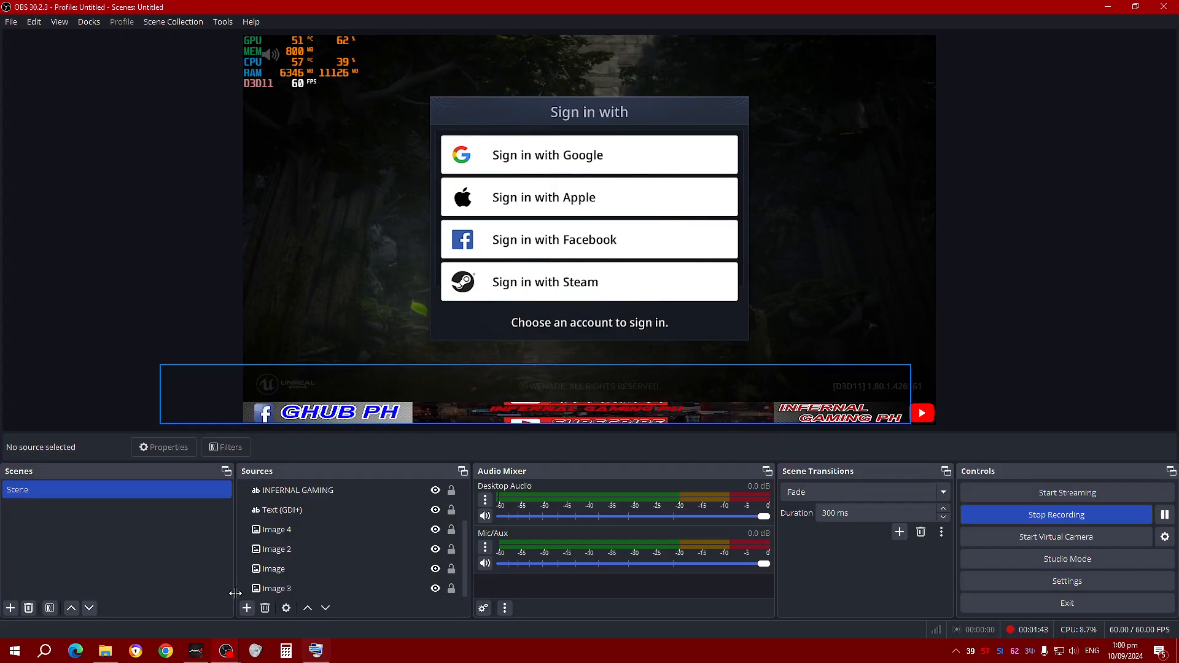
# Lock the Image, Image 2, Image 4, Text (GDI+) and INFERNAL GAMING sources, leaving Image 3 unlocked
pyautogui.click(325, 590)
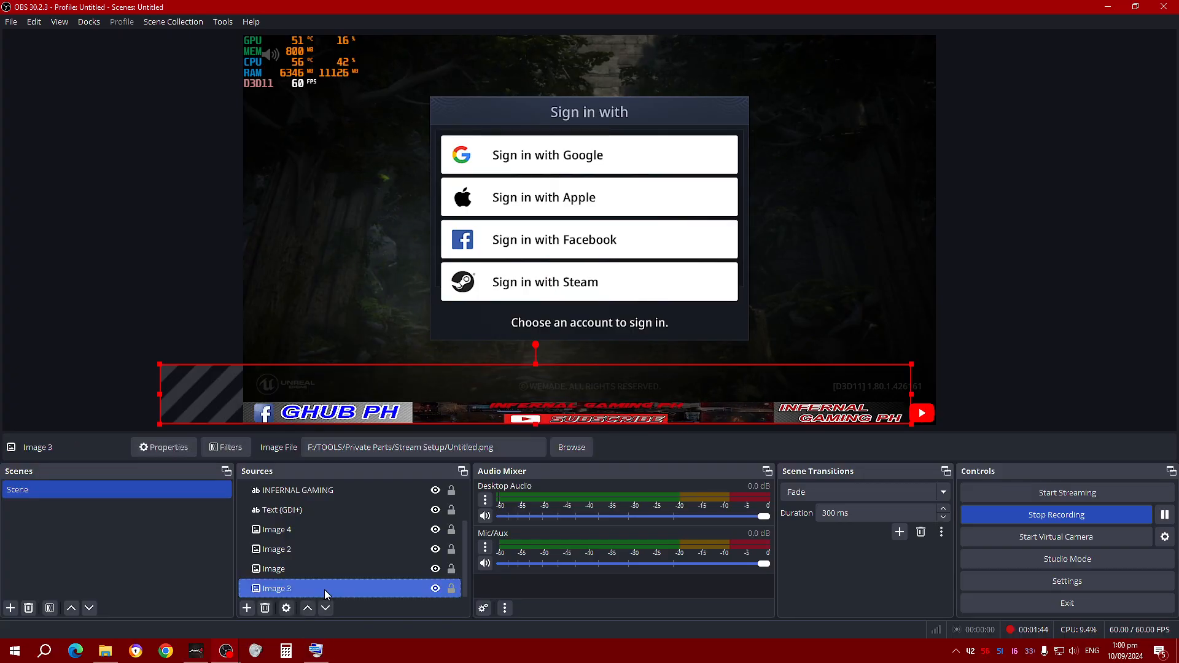
pyautogui.keyDown('ctrl'); pyautogui.click(456, 568); pyautogui.keyUp('ctrl')
pyautogui.click(452, 569)
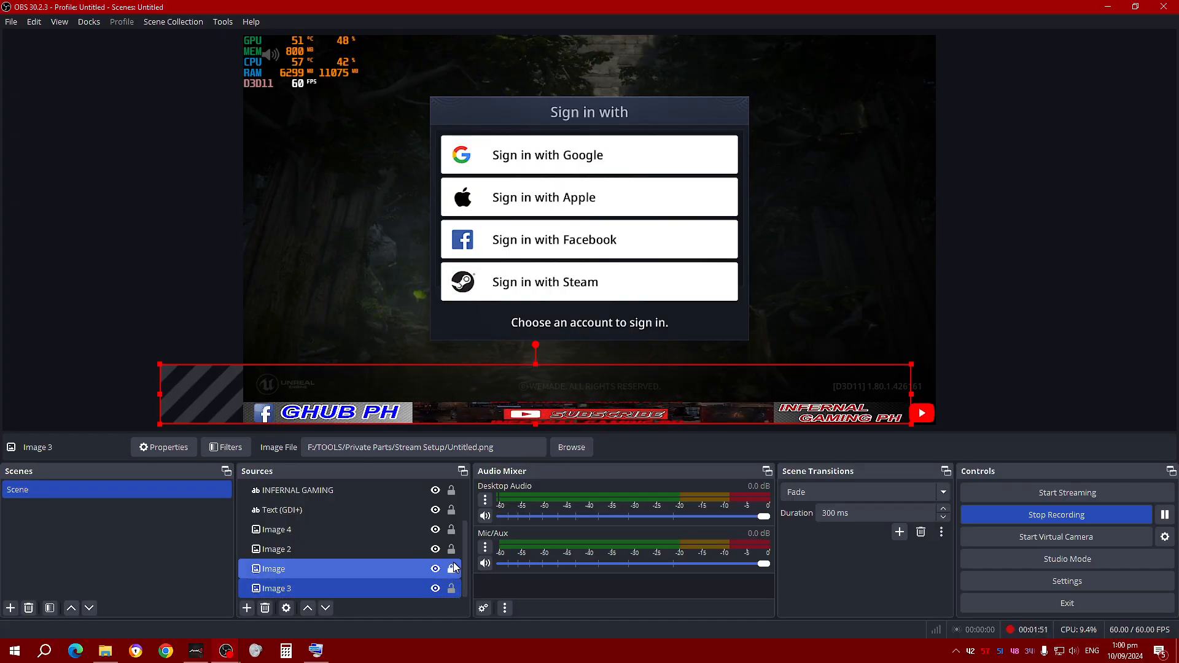
pyautogui.click(451, 549)
pyautogui.click(451, 529)
pyautogui.click(451, 510)
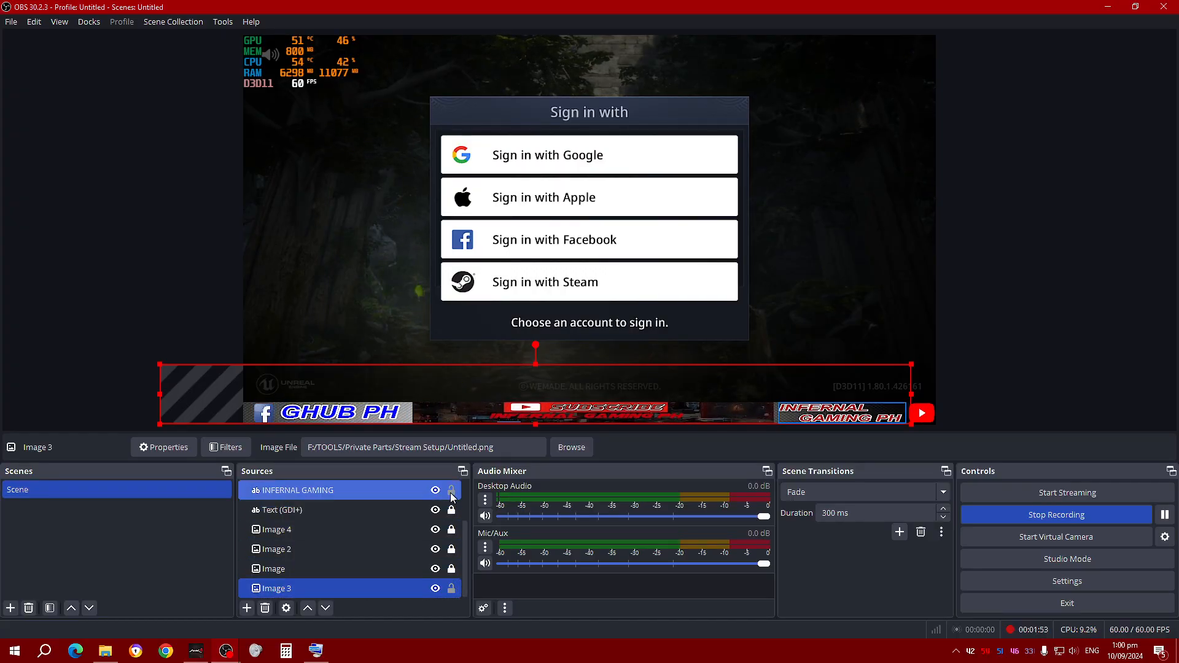
pyautogui.click(452, 491)
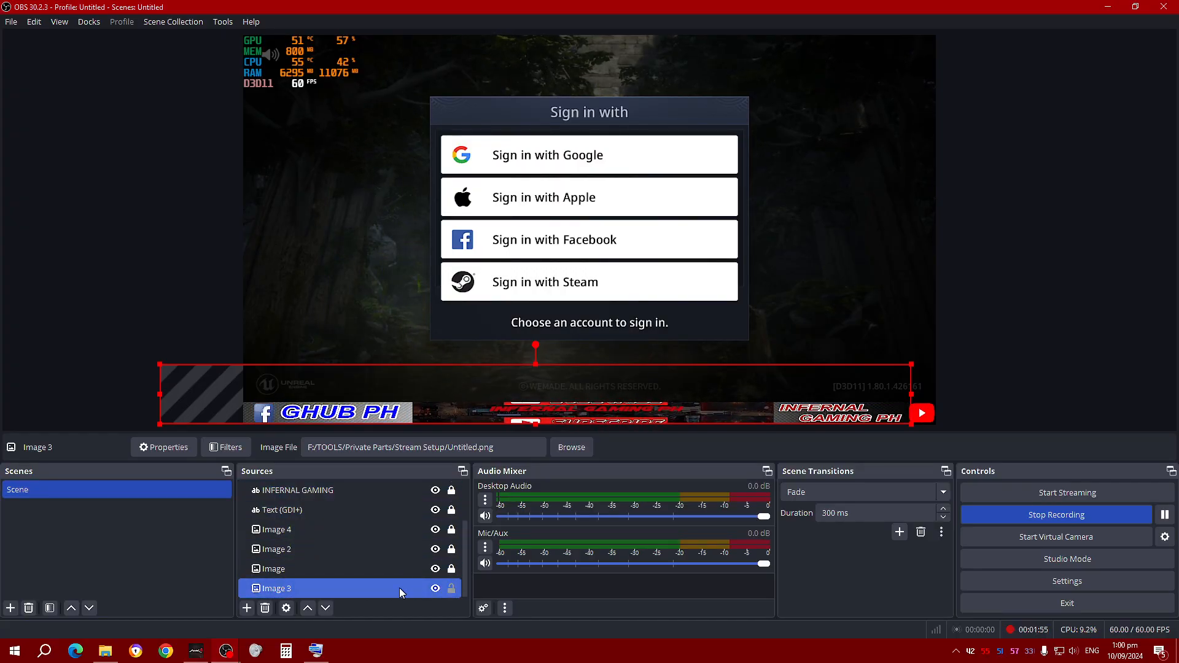
# Reposition Image 3 by hand so it spans the banner and sits roughly centered at the canvas's lower edge
pyautogui.moveTo(551, 384); pyautogui.dragTo(585, 377)
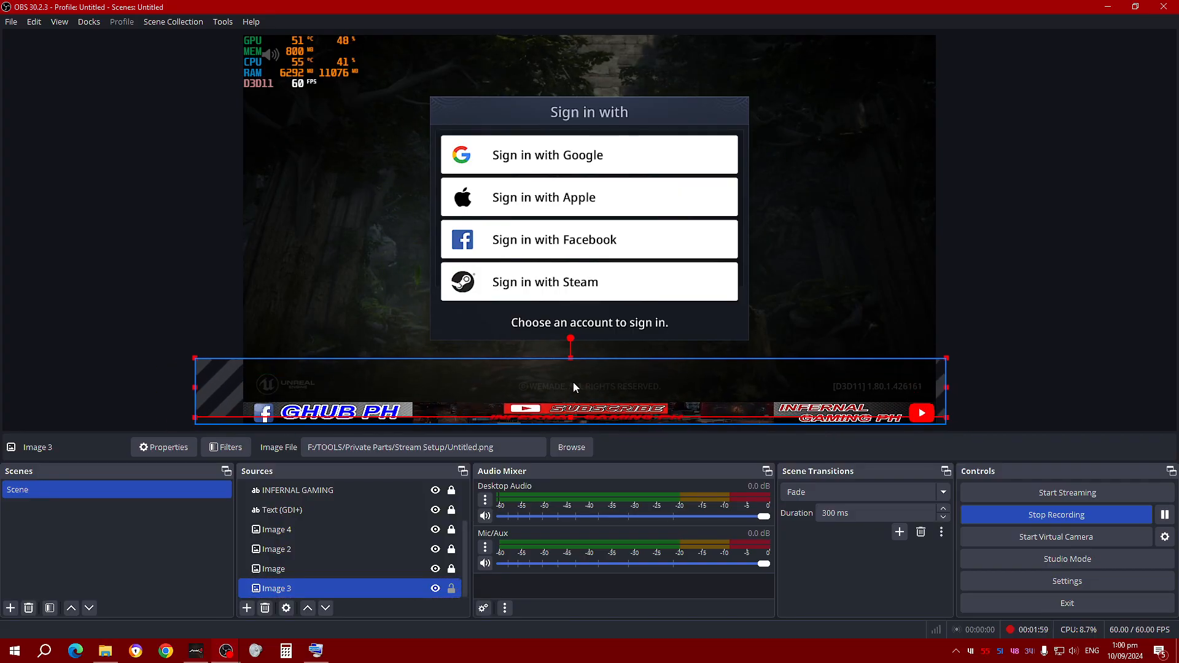
pyautogui.rightClick(573, 382)
pyautogui.moveTo(668, 301)
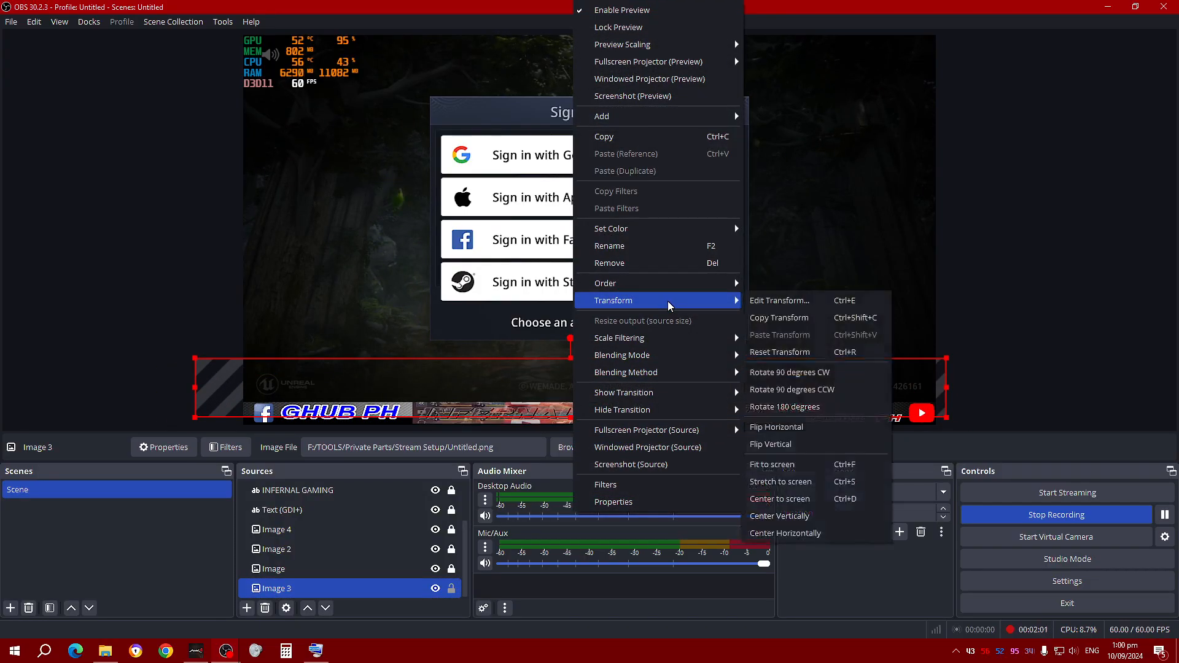
pyautogui.click(824, 536)
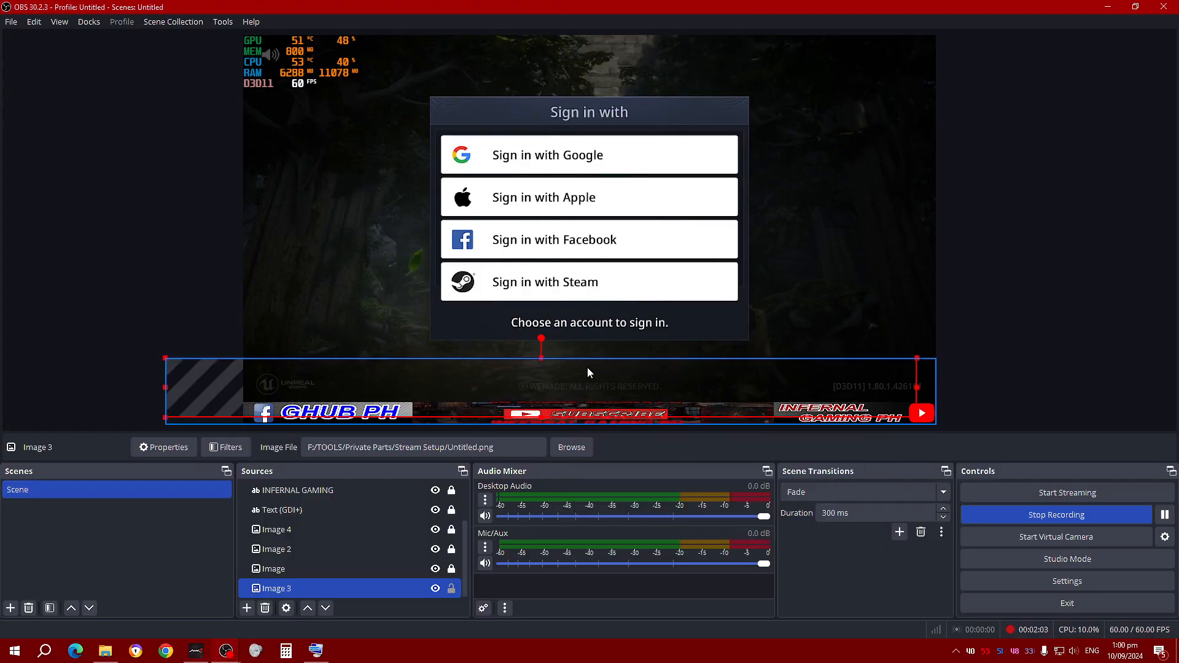
pyautogui.moveTo(566, 372); pyautogui.dragTo(611, 379)
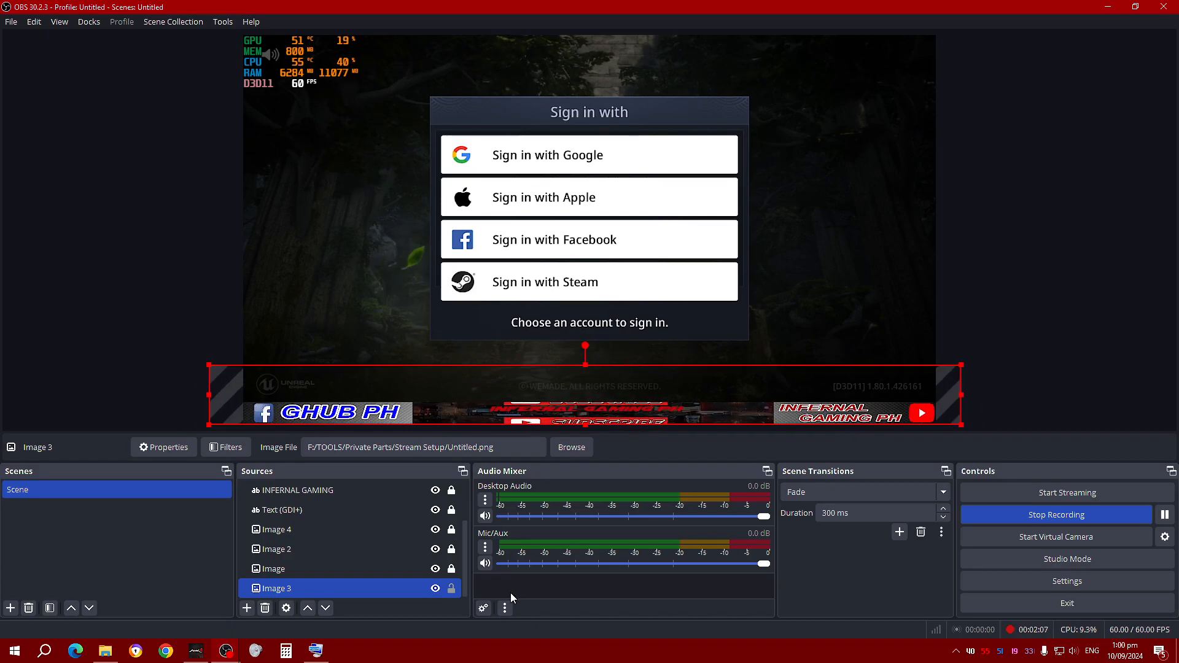
pyautogui.rightClick(399, 587)
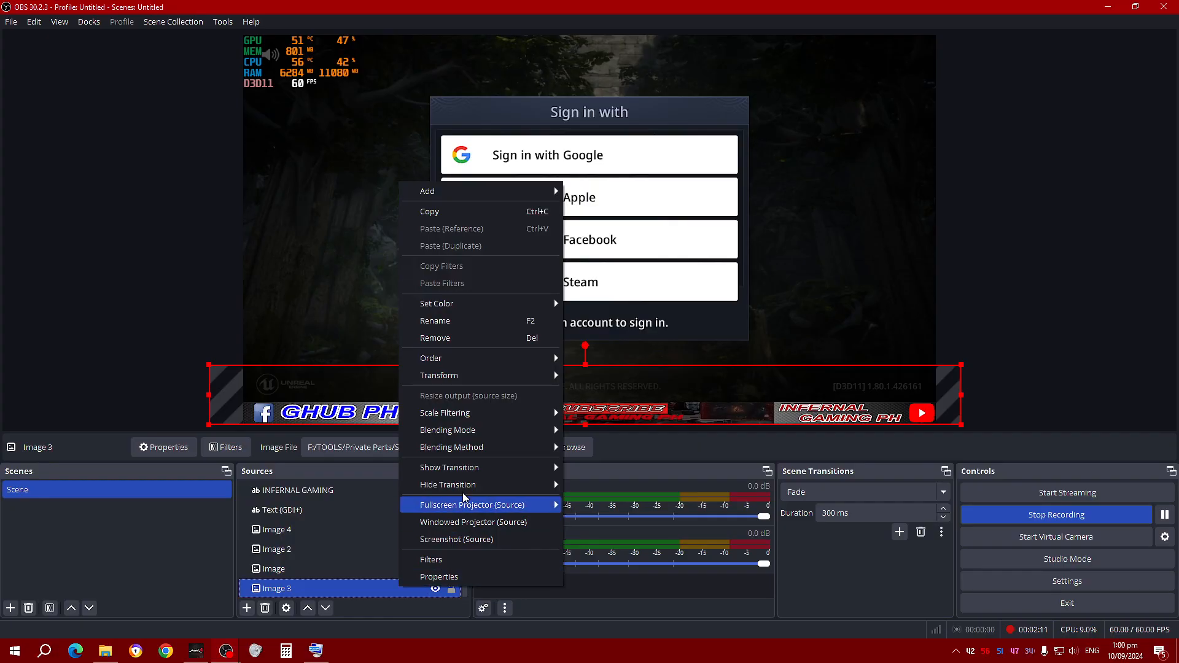
pyautogui.moveTo(536, 196)
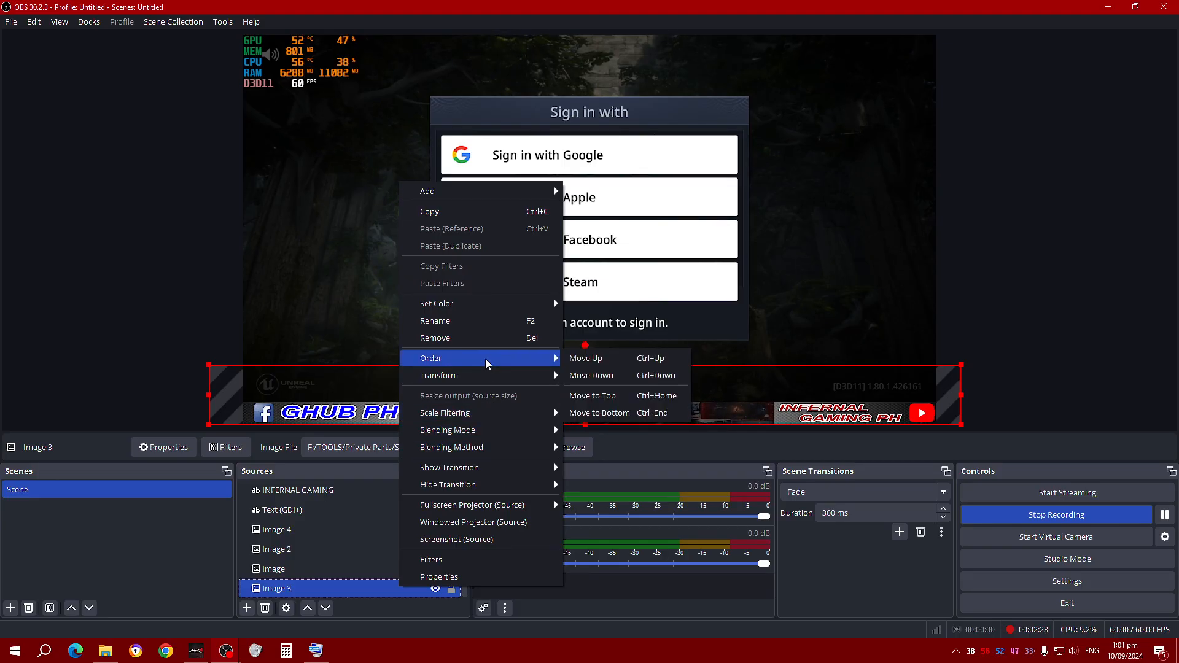
pyautogui.click(322, 588)
# Ungroup the banner's Group so its sources stand individually in the scene
pyautogui.scroll(1, 463, 577)
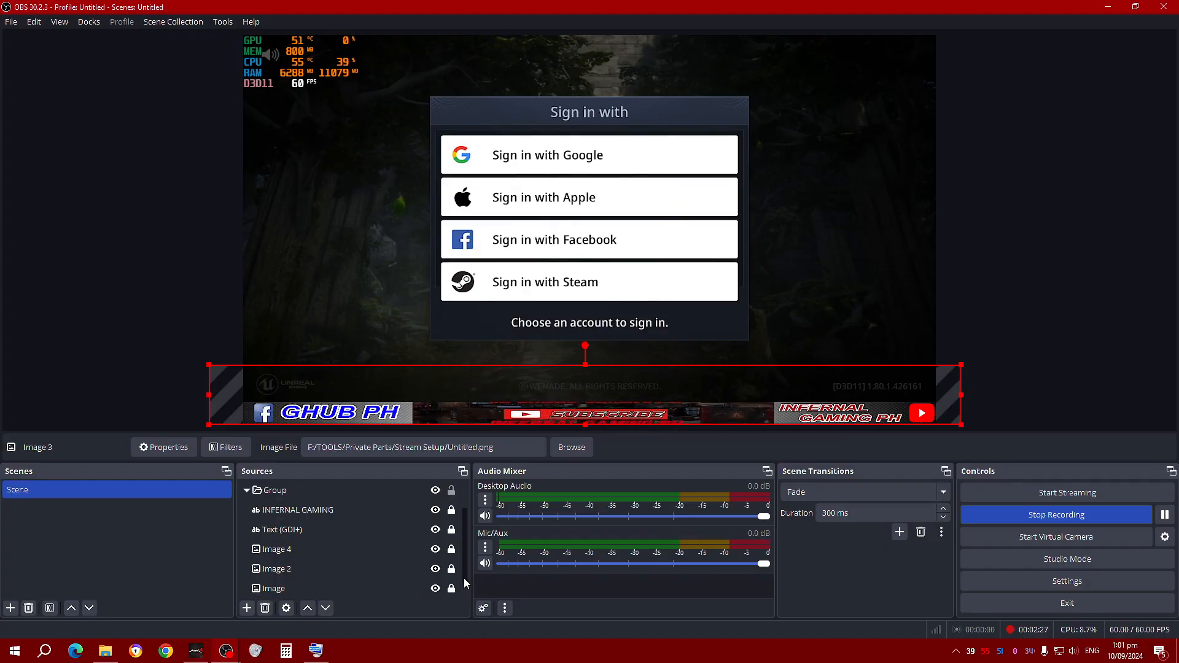
pyautogui.scroll(2, 466, 572)
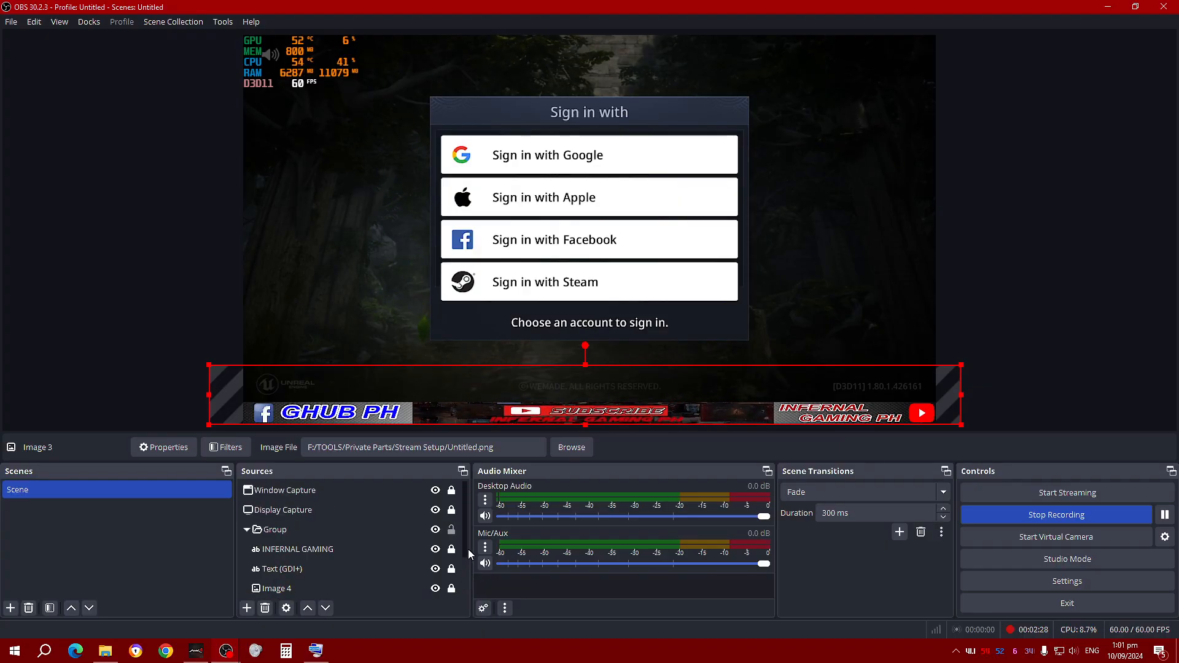
pyautogui.rightClick(275, 530)
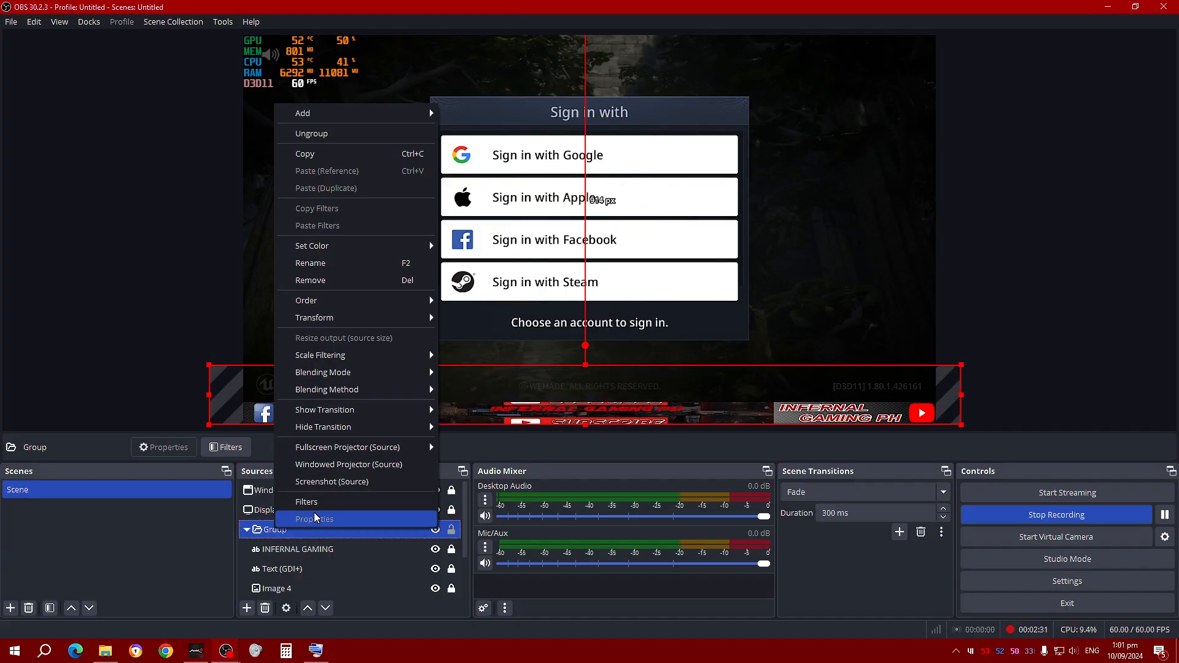
pyautogui.click(340, 135)
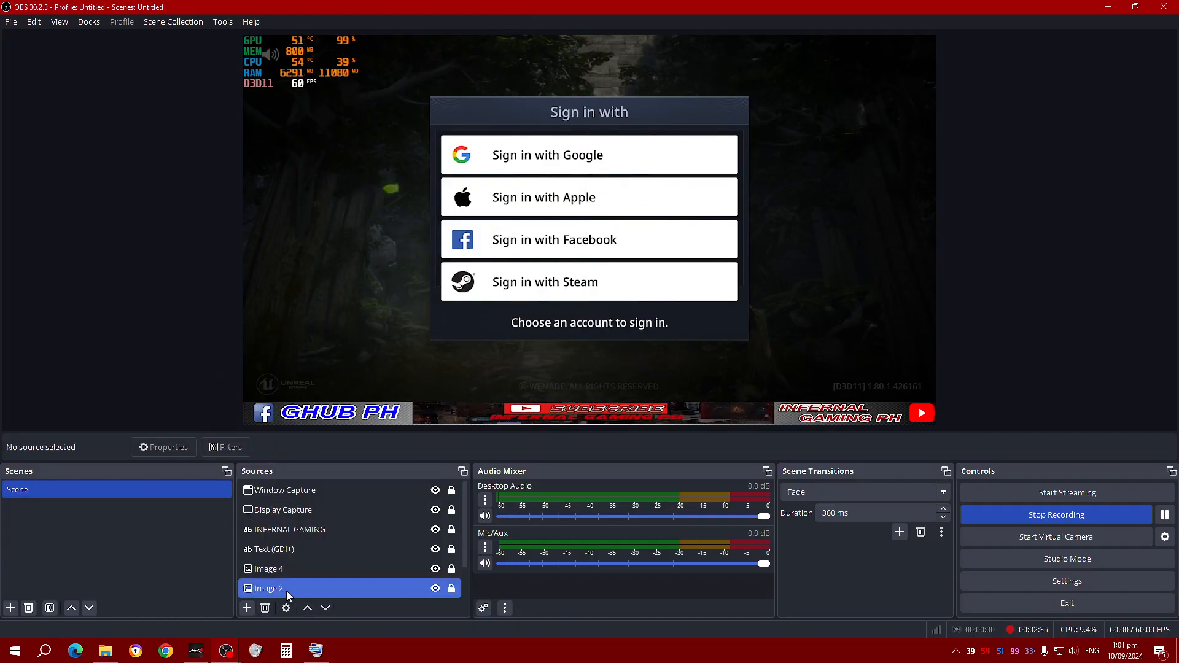
# Center Image 3 horizontally on the canvas and lower its upper edge to about 946 px below the canvas's top
pyautogui.moveTo(466, 511); pyautogui.dragTo(462, 551)
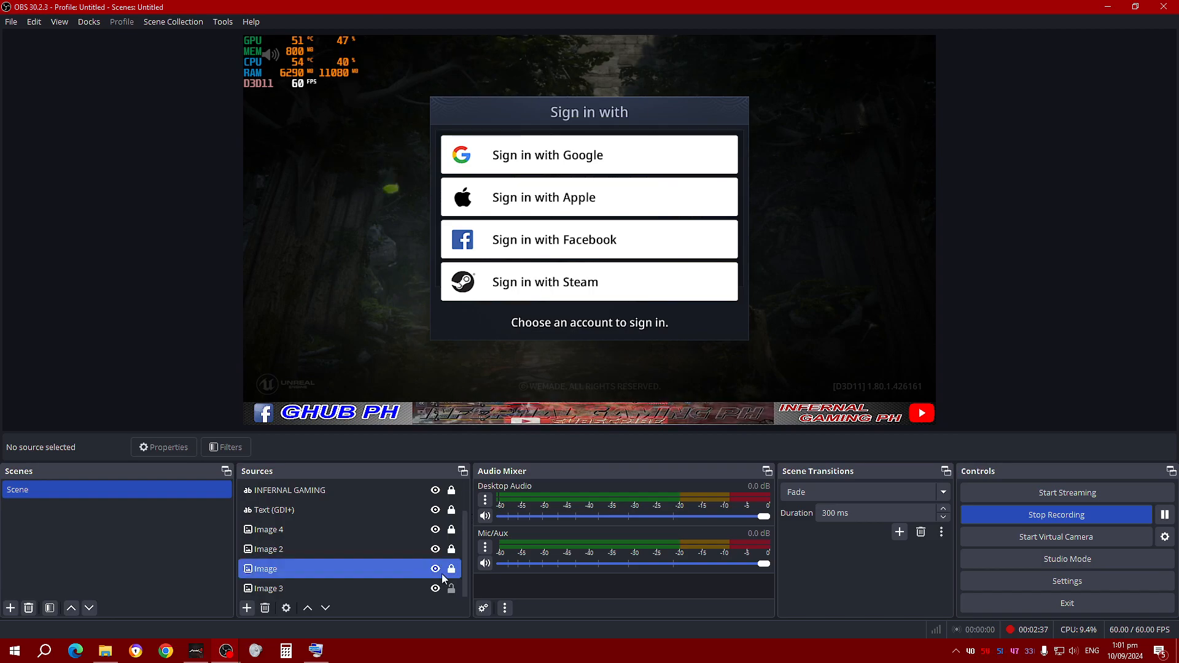
pyautogui.click(343, 585)
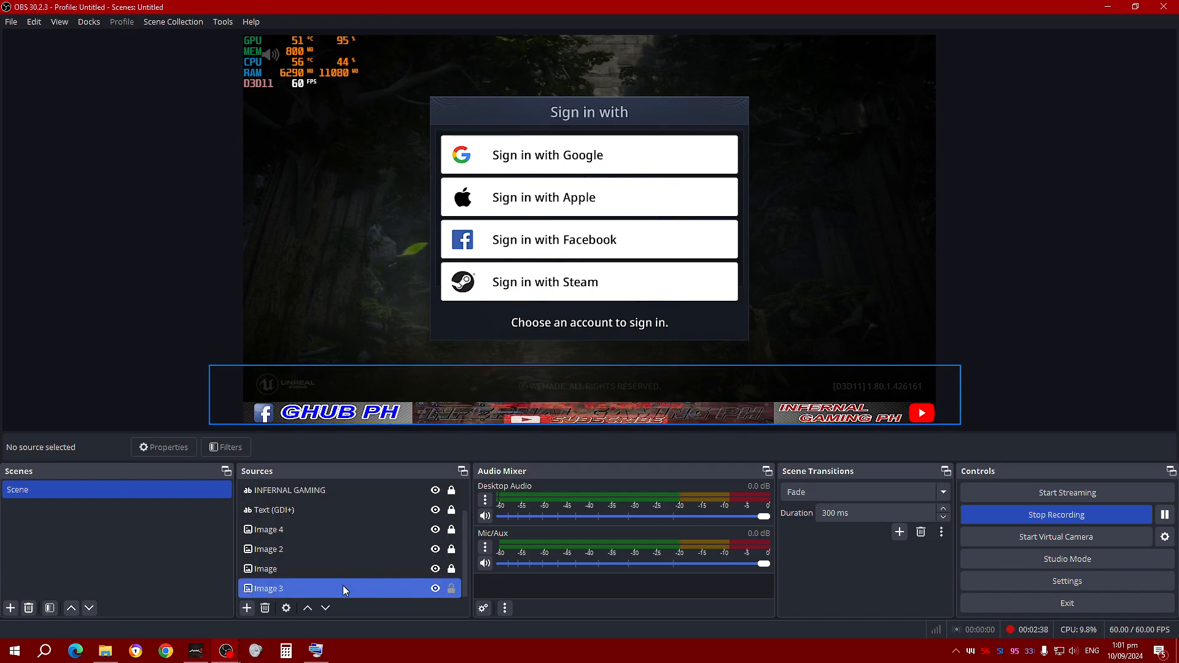
pyautogui.rightClick(567, 381)
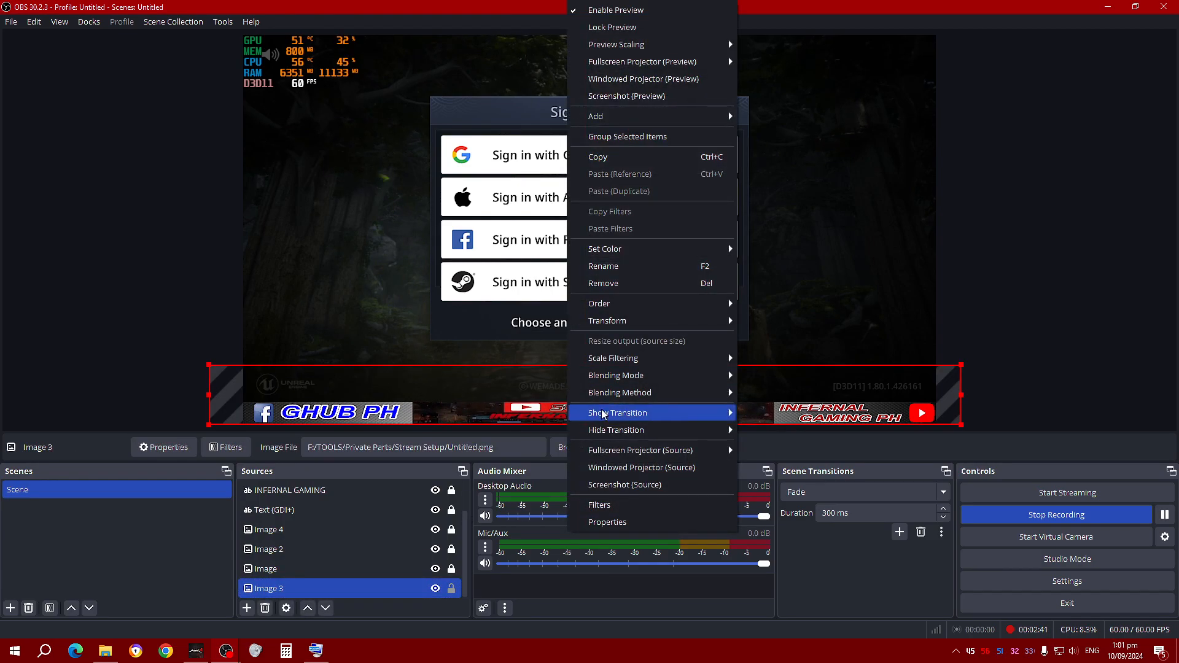
pyautogui.moveTo(625, 321)
pyautogui.click(786, 552)
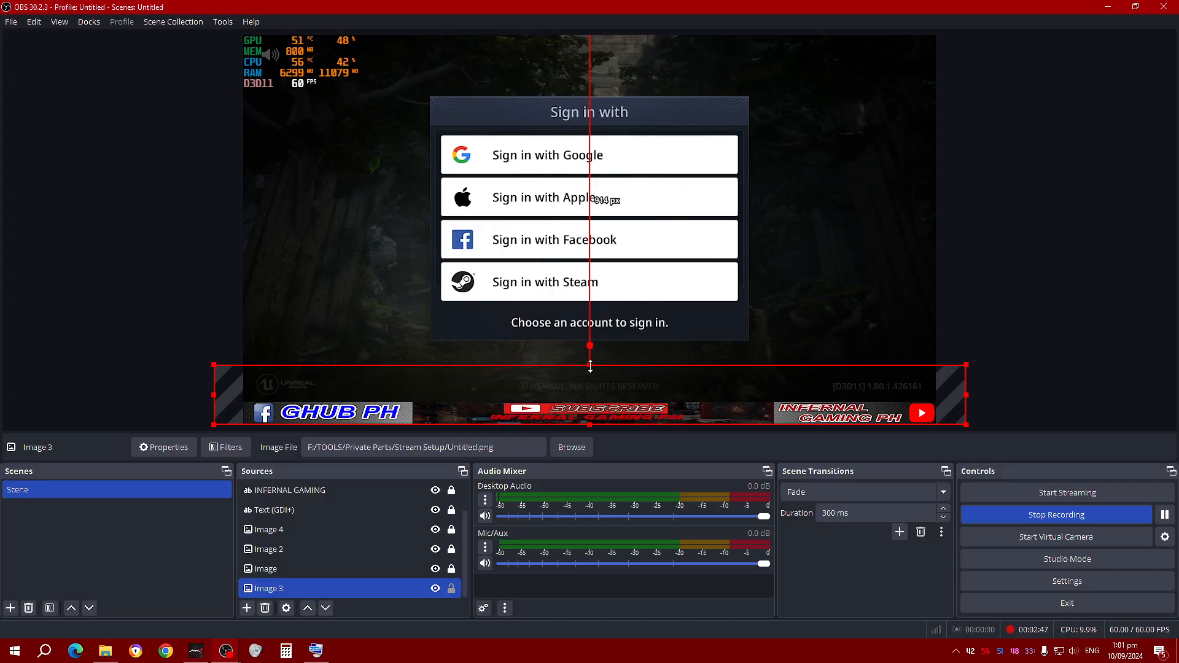
pyautogui.moveTo(590, 366); pyautogui.dragTo(590, 375)
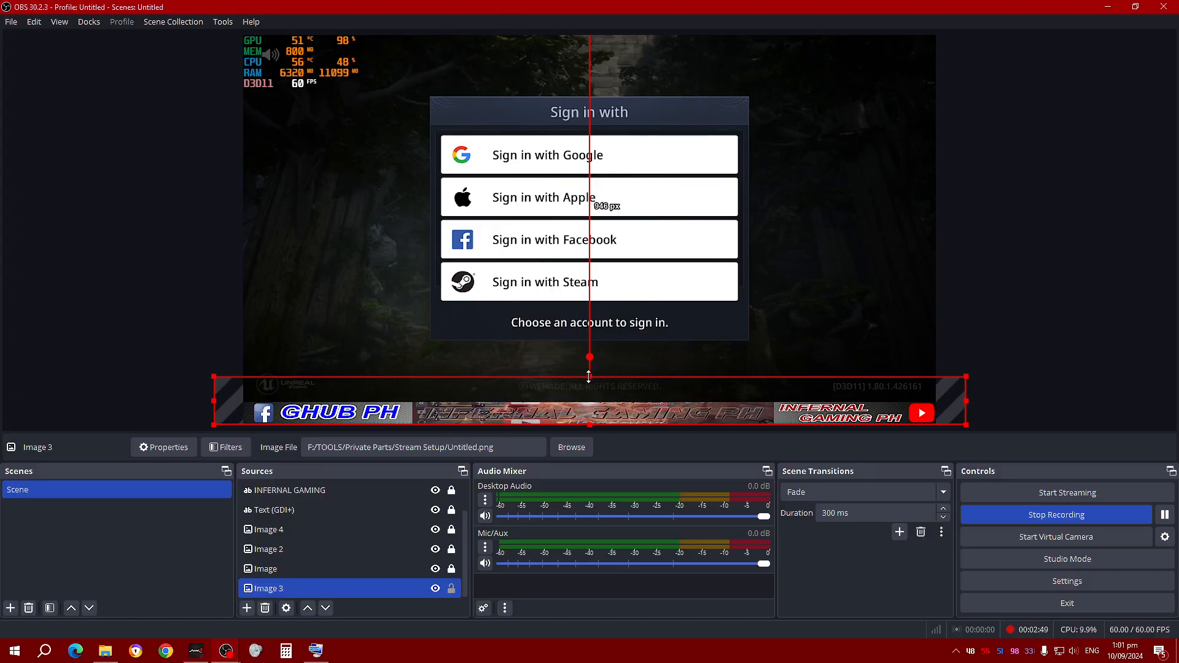
pyautogui.click(1064, 274)
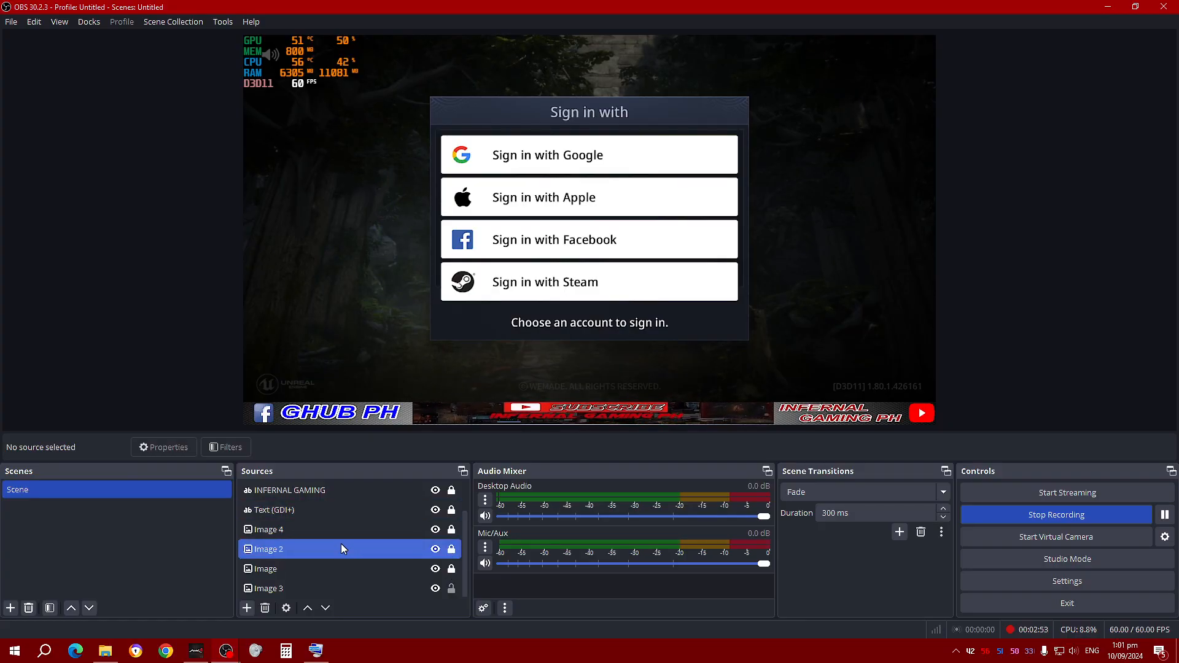
# Group the INFERNAL GAMING, Text (GDI+), Image 4, Image 2, Image and Image 3 sources together
pyautogui.click(350, 490)
pyautogui.keyDown('ctrl'); pyautogui.click(381, 511); pyautogui.keyUp('ctrl')
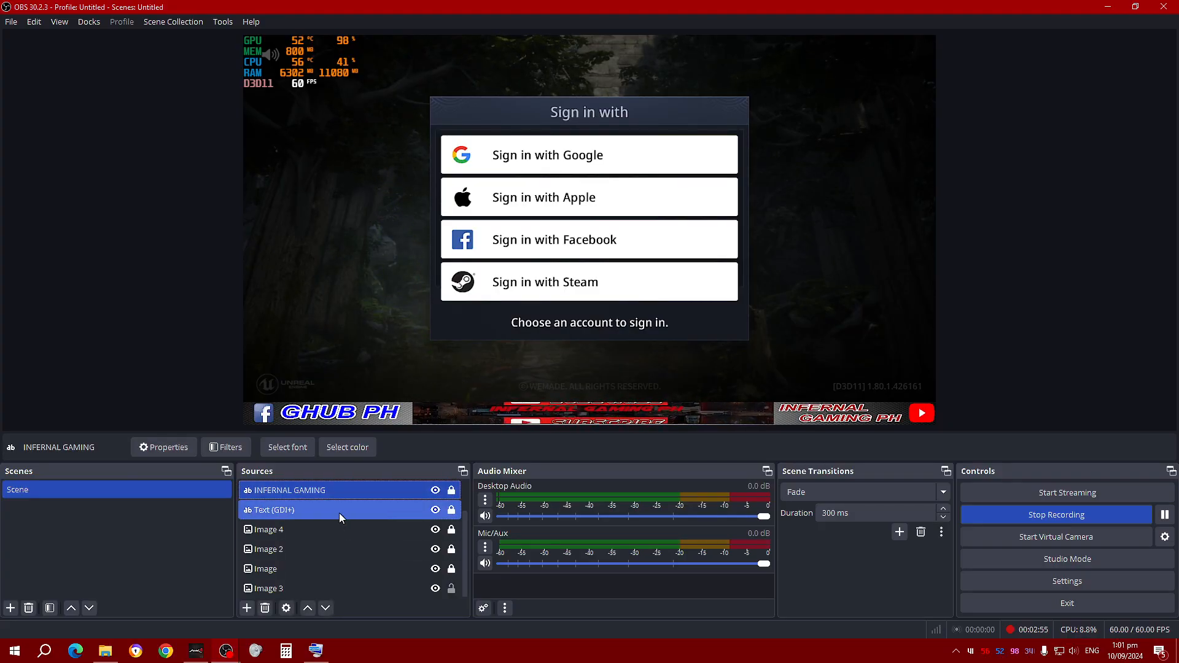
pyautogui.keyDown('ctrl'); pyautogui.click(333, 529); pyautogui.keyUp('ctrl')
pyautogui.keyDown('ctrl'); pyautogui.click(327, 548); pyautogui.keyUp('ctrl')
pyautogui.keyDown('ctrl'); pyautogui.click(322, 568); pyautogui.keyUp('ctrl')
pyautogui.keyDown('ctrl'); pyautogui.click(315, 585); pyautogui.keyUp('ctrl')
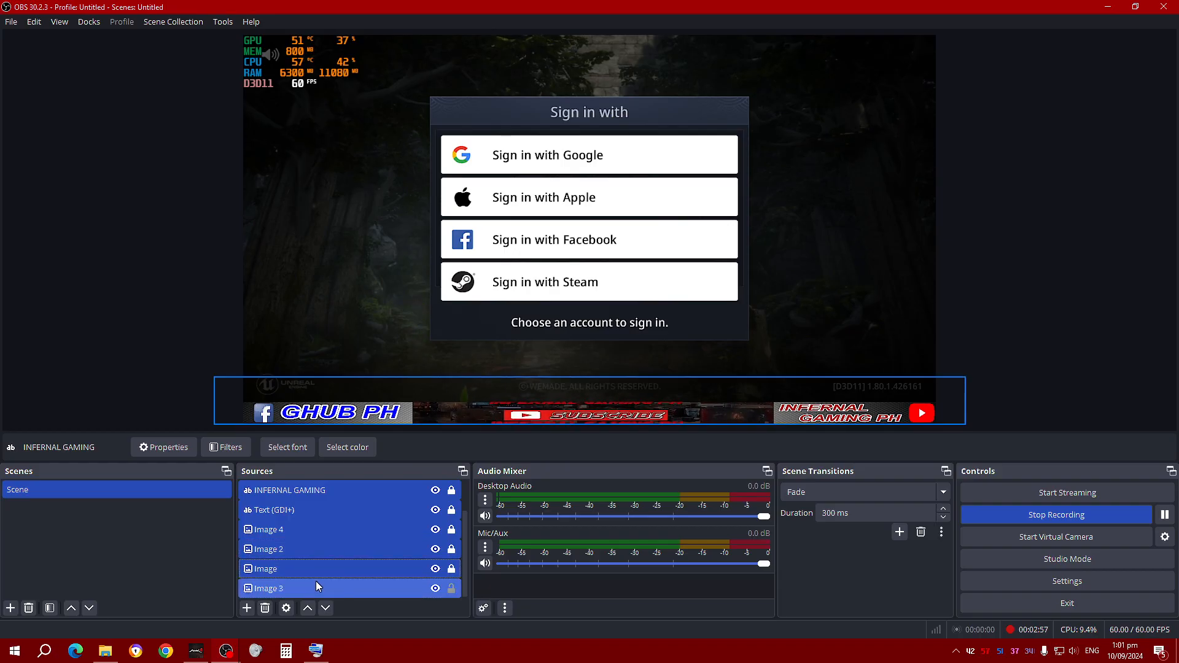
pyautogui.scroll(1, 377, 551)
pyautogui.rightClick(377, 551)
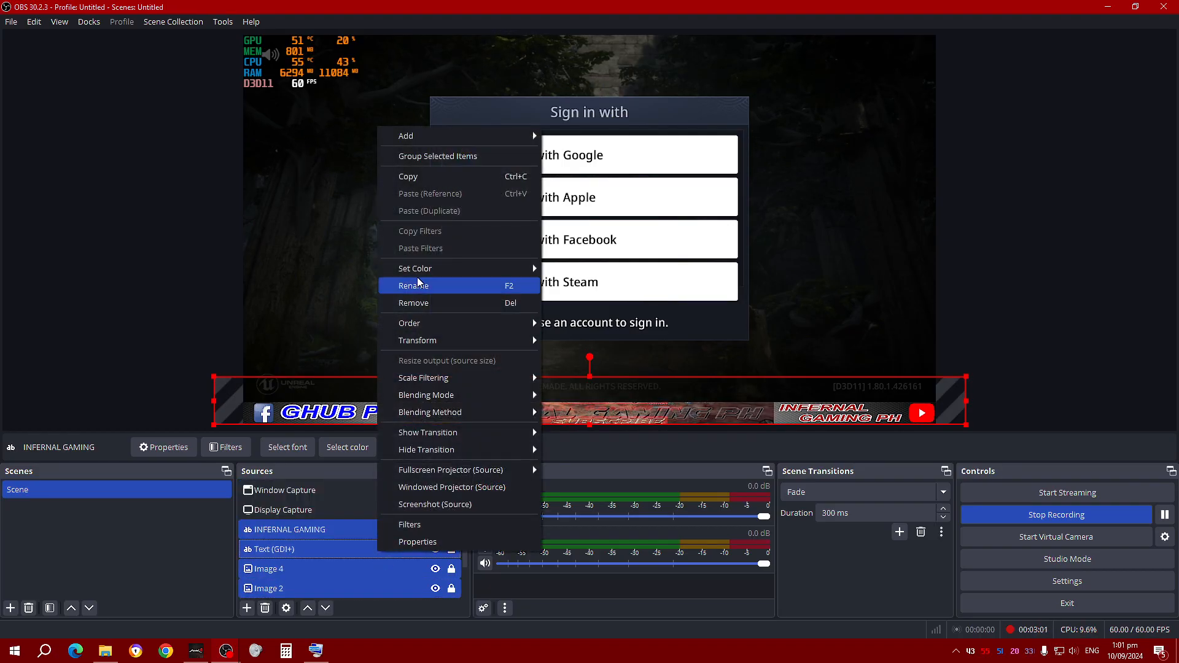
pyautogui.click(445, 157)
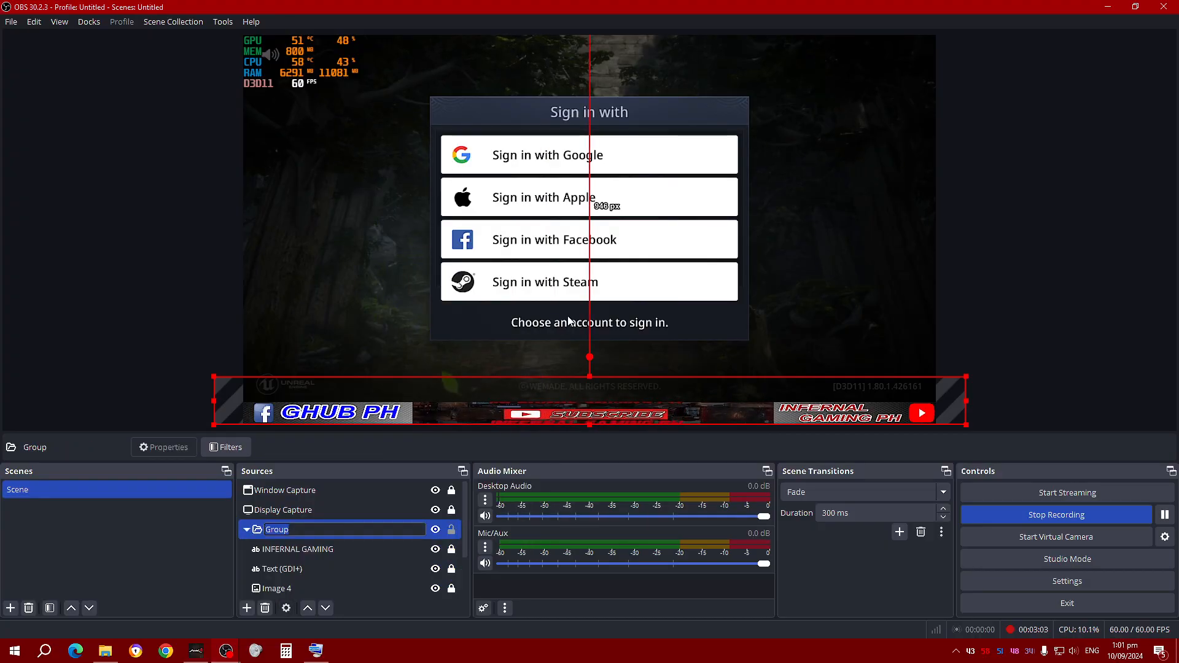
# Keep the new group's default name, collapse it in the source list and deselect it
pyautogui.click(247, 530)
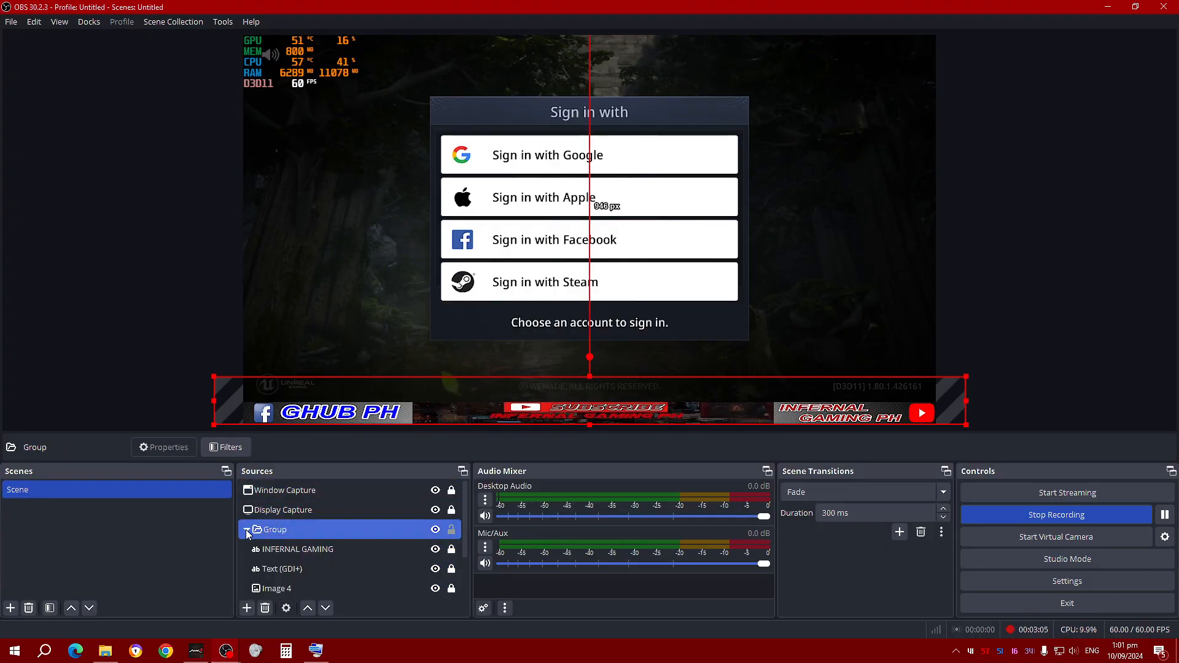
pyautogui.click(248, 531)
pyautogui.click(1083, 294)
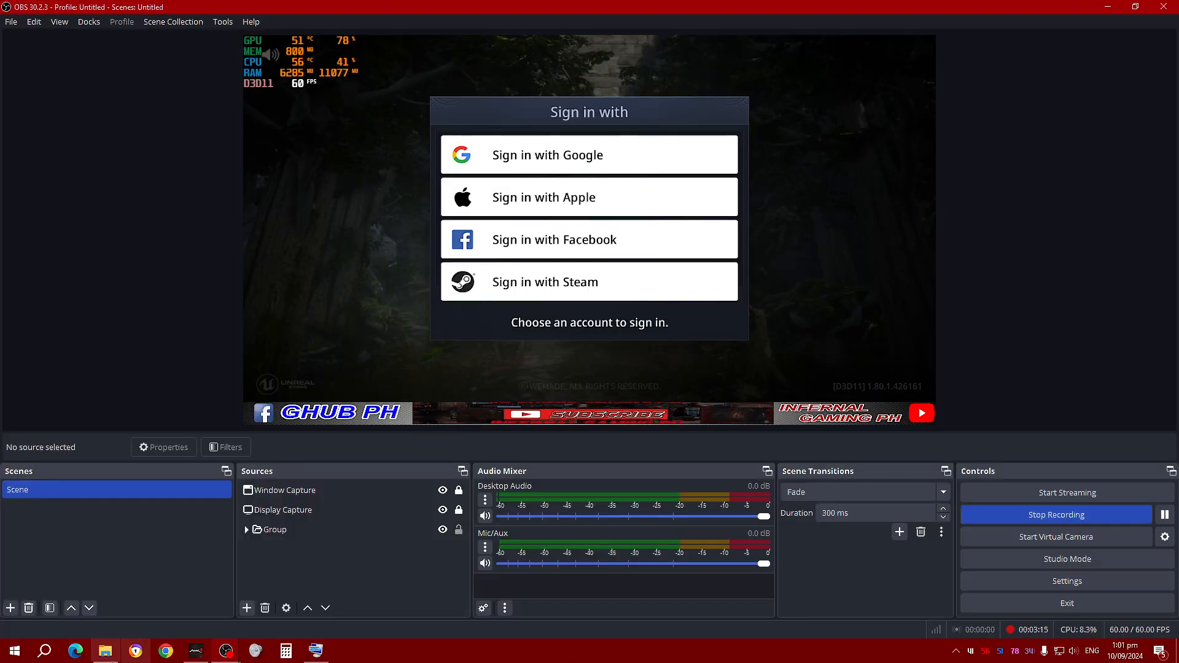
# Stop the running recording of the scene and switch to the other OBS Studio window
pyautogui.click(226, 651)
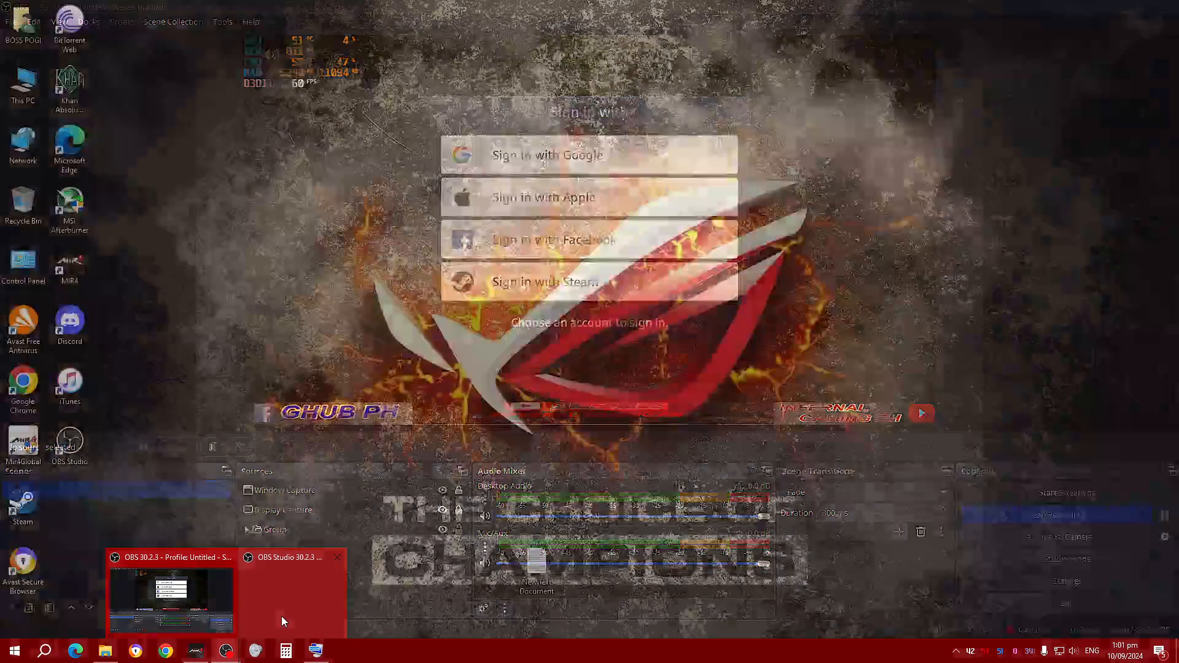
pyautogui.click(282, 616)
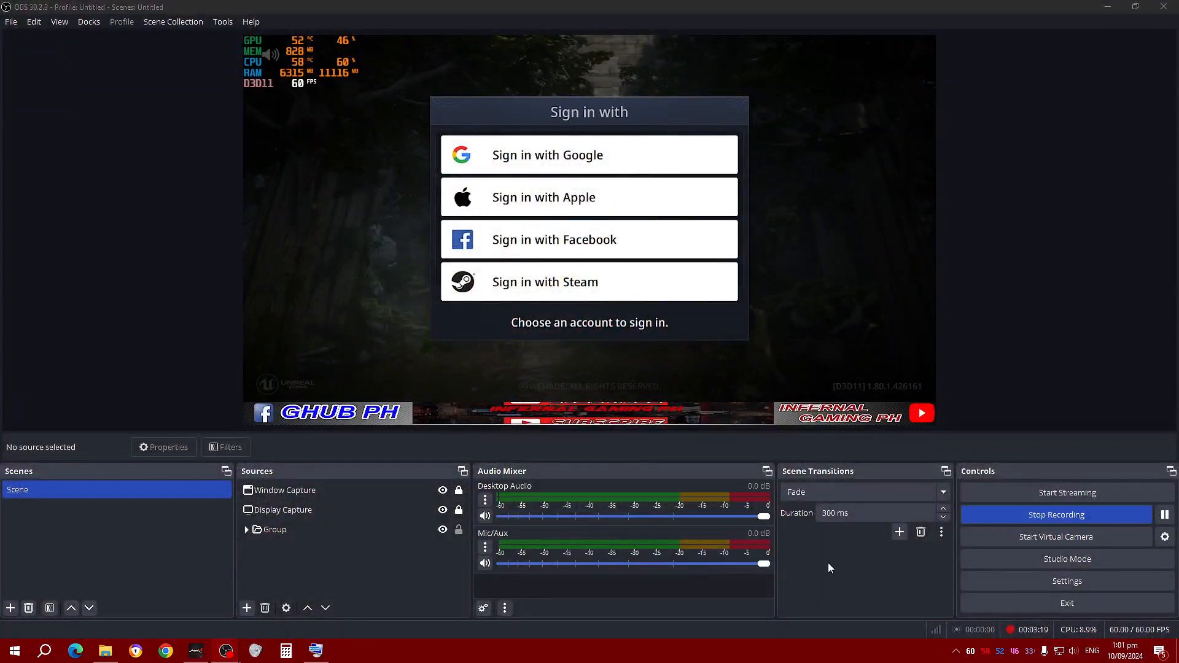
pyautogui.click(1057, 517)
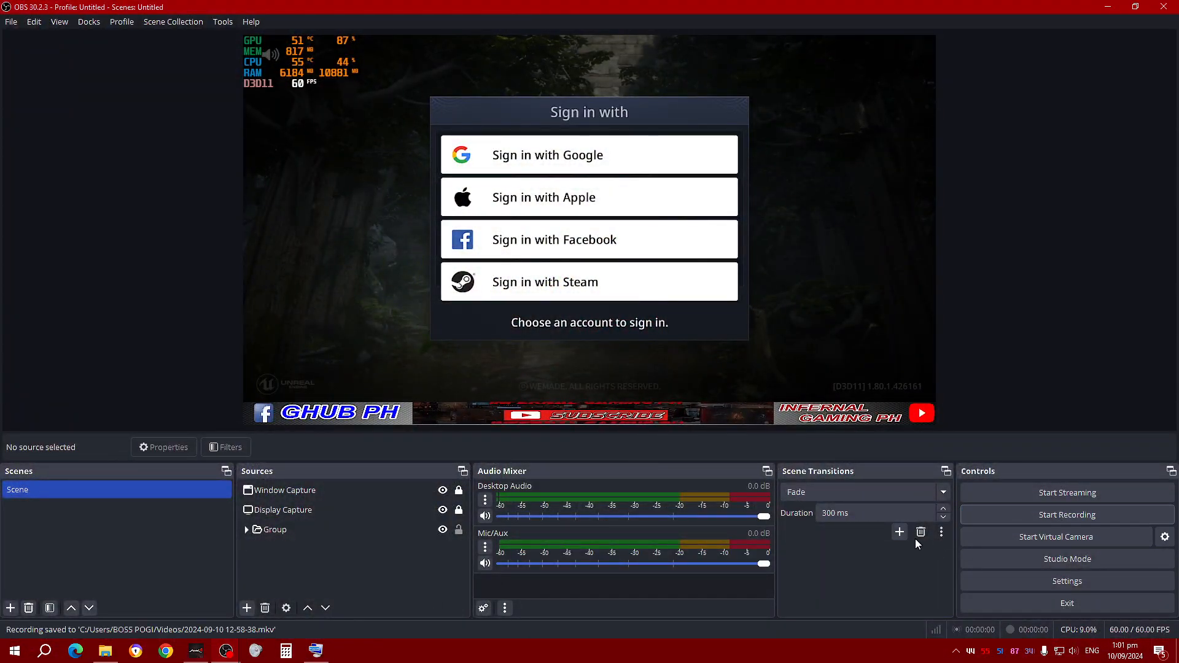
pyautogui.click(226, 652)
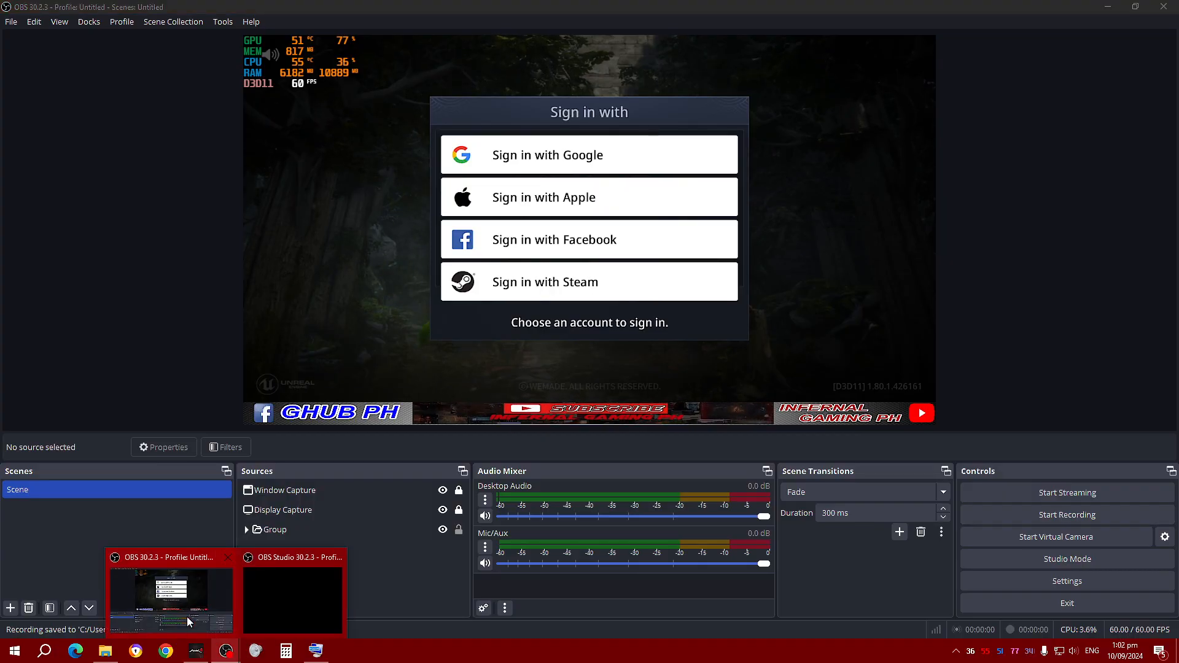
pyautogui.click(294, 602)
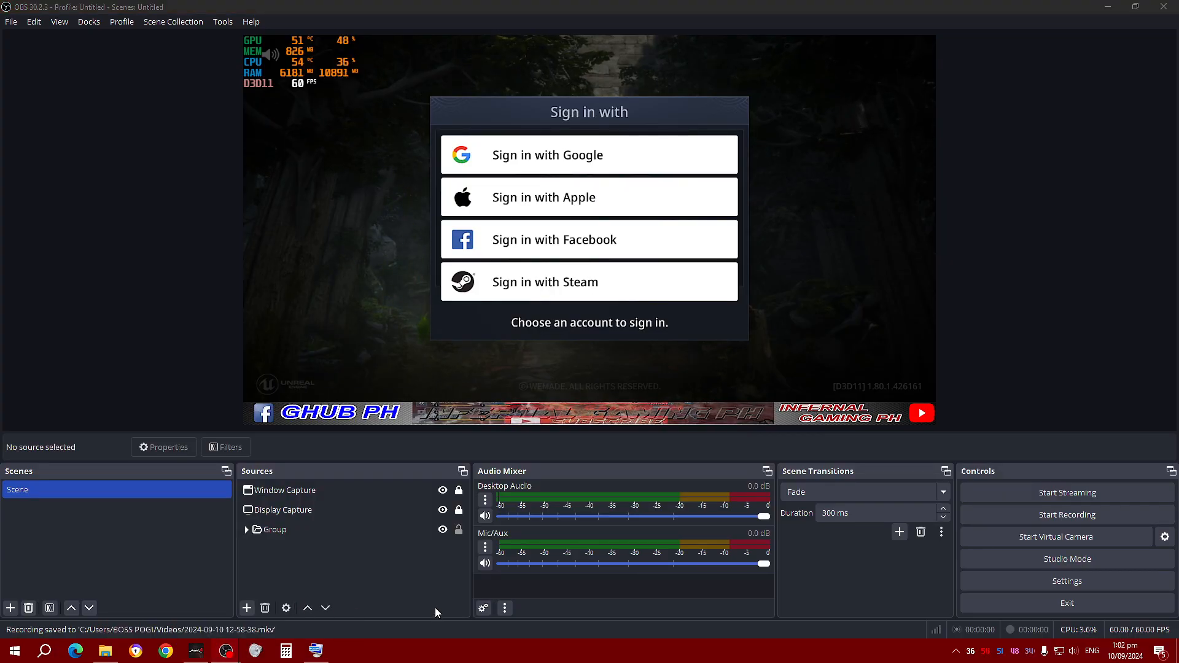